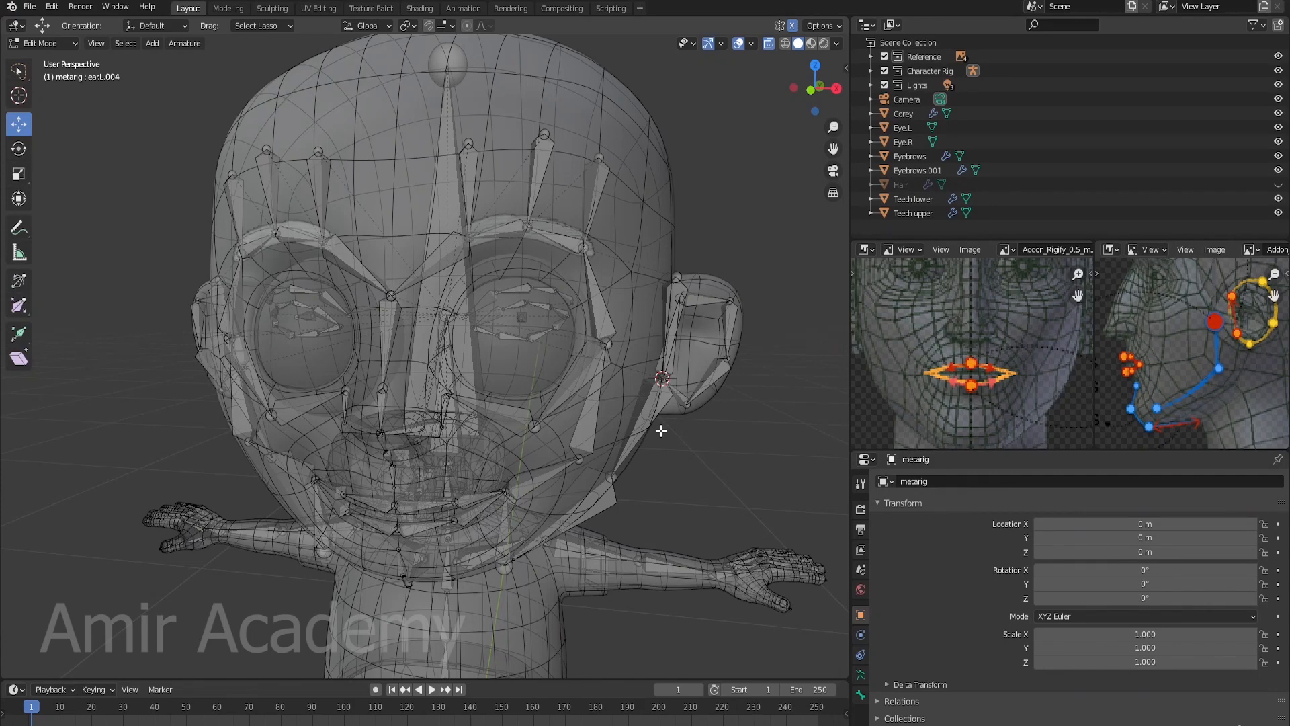
# Step: Return the metarig to Object Mode and turn off X-ray display
pyautogui.keyDown('shift'); pyautogui.moveTo(660, 434); pyautogui.dragTo(668, 395, button='middle'); pyautogui.keyUp('shift')
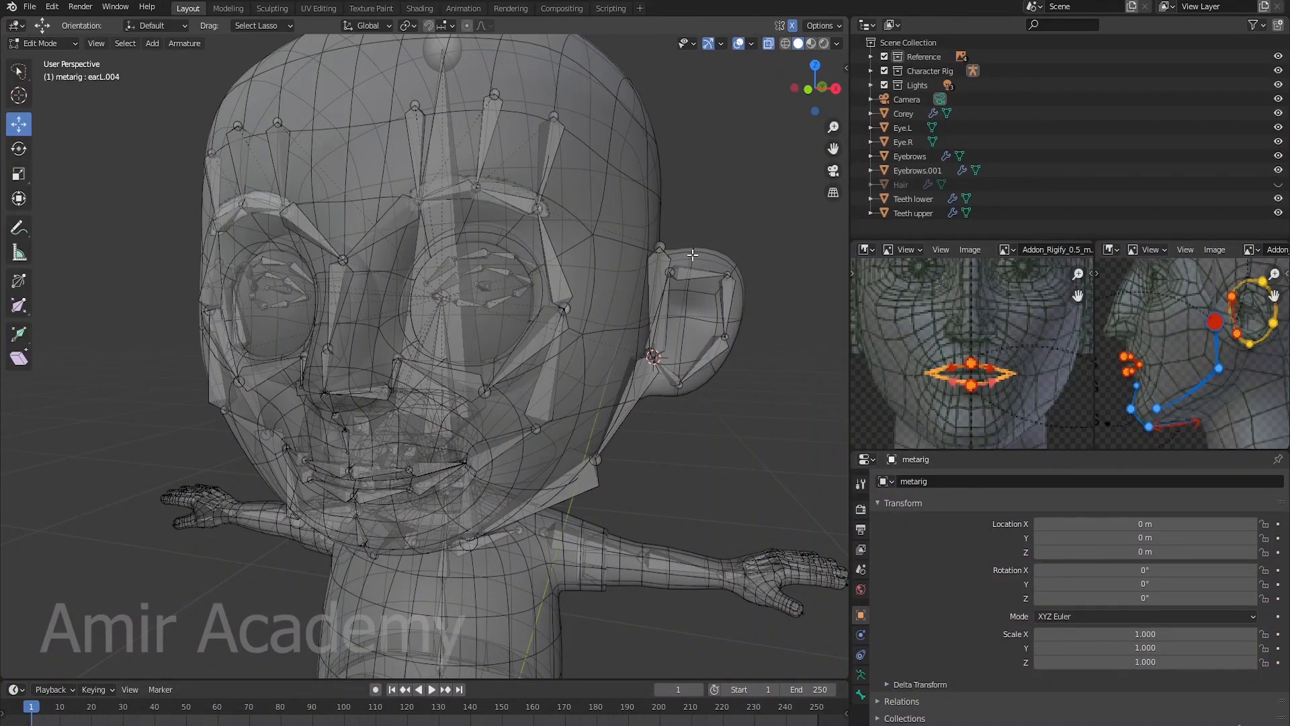
pyautogui.press('Tab')
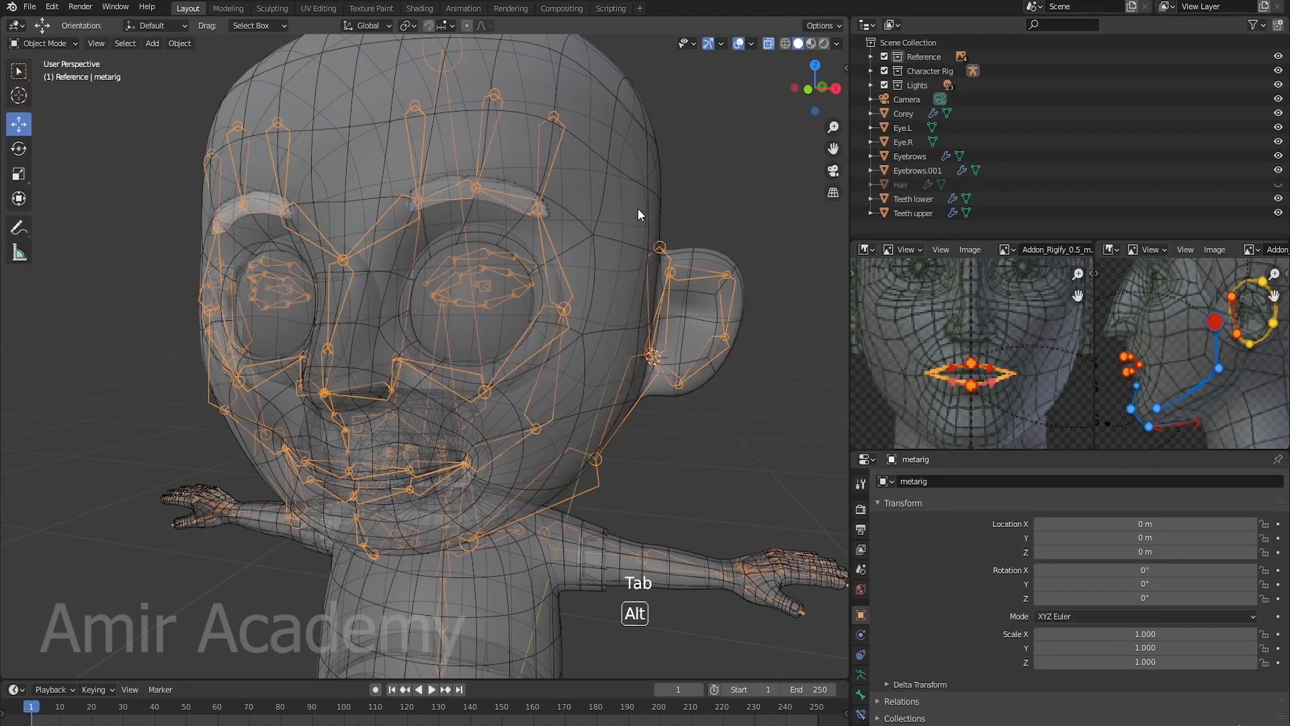
pyautogui.hotkey('alt', 'z')
# Step: Select the Corey character mesh and disable its Wireframe viewport display
pyautogui.click(640, 236)
pyautogui.scroll(-2, 639, 255)
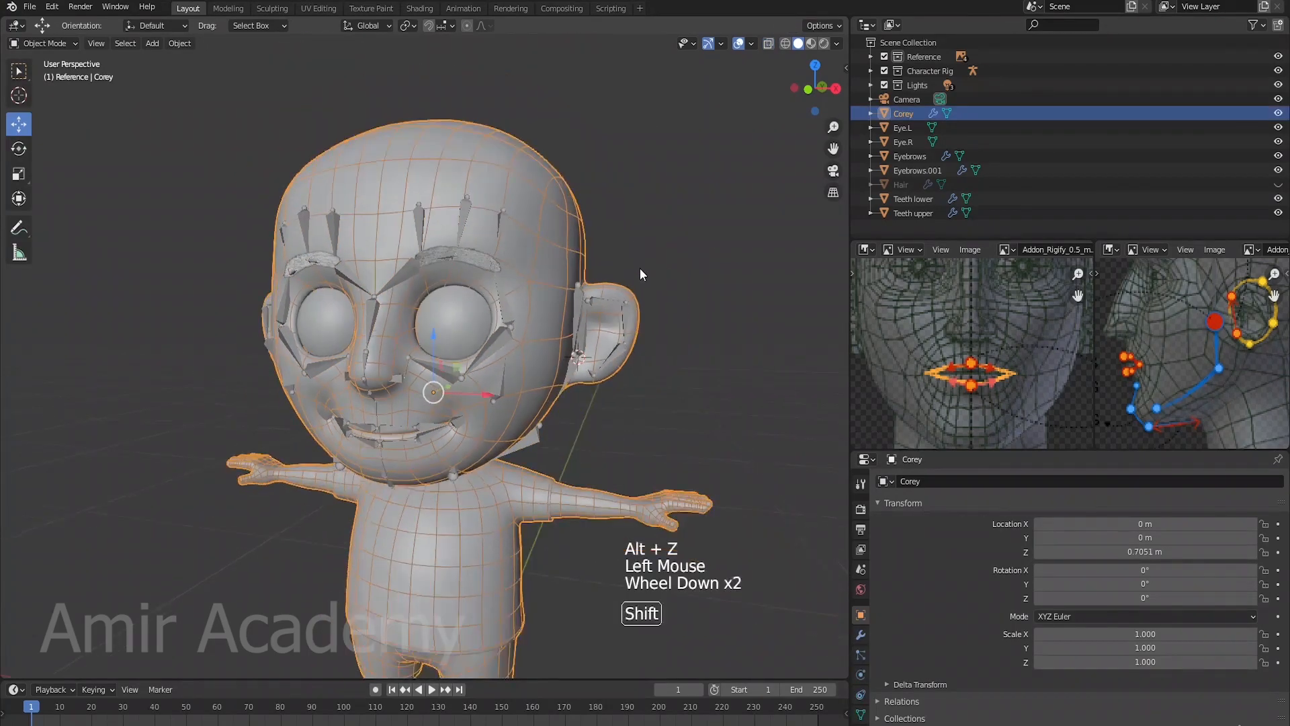
pyautogui.keyDown('shift'); pyautogui.moveTo(640, 269); pyautogui.dragTo(624, 202, button='middle'); pyautogui.keyUp('shift')
pyautogui.scroll(-2, 623, 202)
pyautogui.scroll(-12, 929, 608)
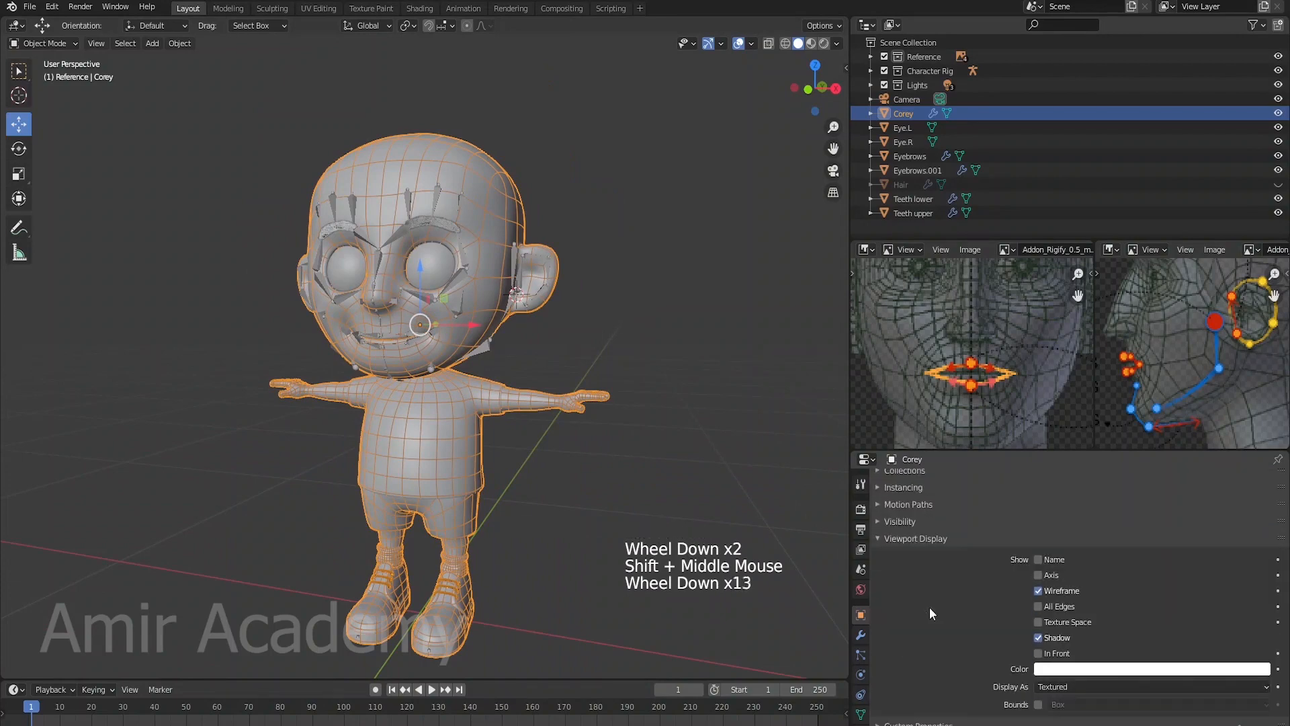
pyautogui.click(1039, 592)
pyautogui.scroll(1, 524, 390)
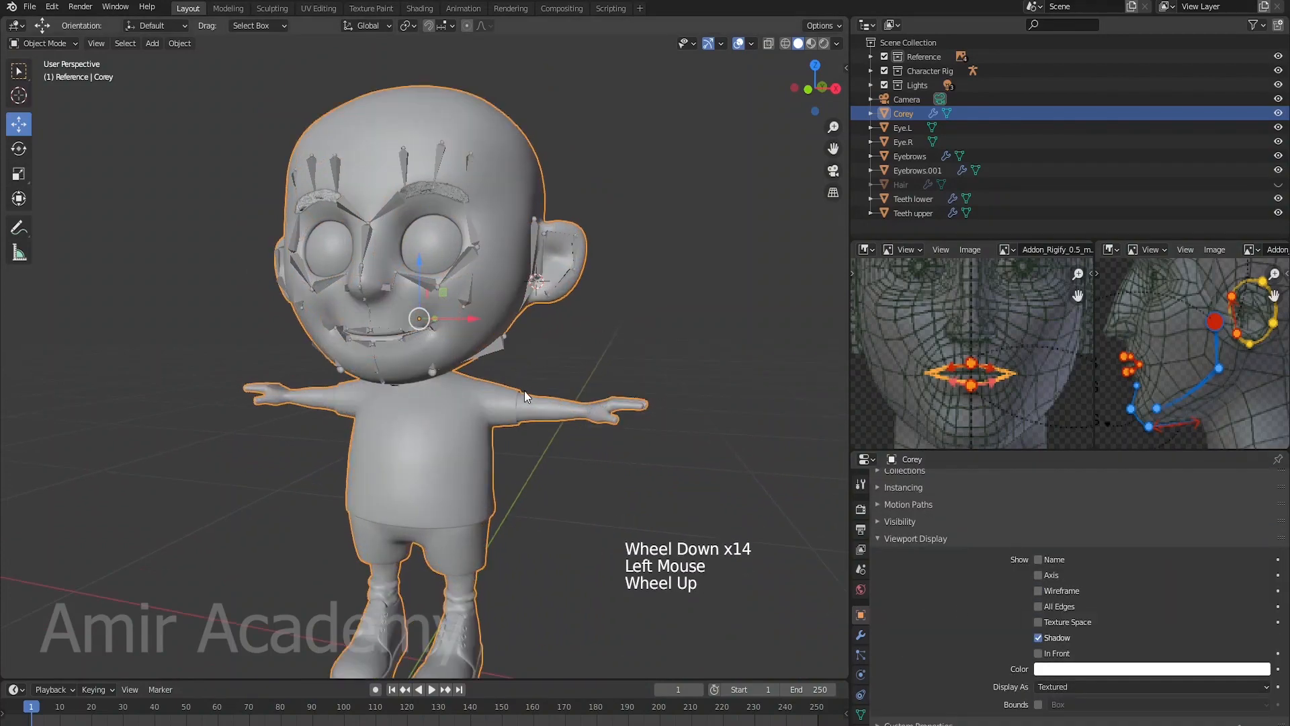
# Step: Hide the Character Rig collection so only the character's meshes show
pyautogui.keyDown('shift'); pyautogui.moveTo(525, 389); pyautogui.dragTo(554, 329, button='middle'); pyautogui.keyUp('shift')
pyautogui.scroll(2, 570, 341)
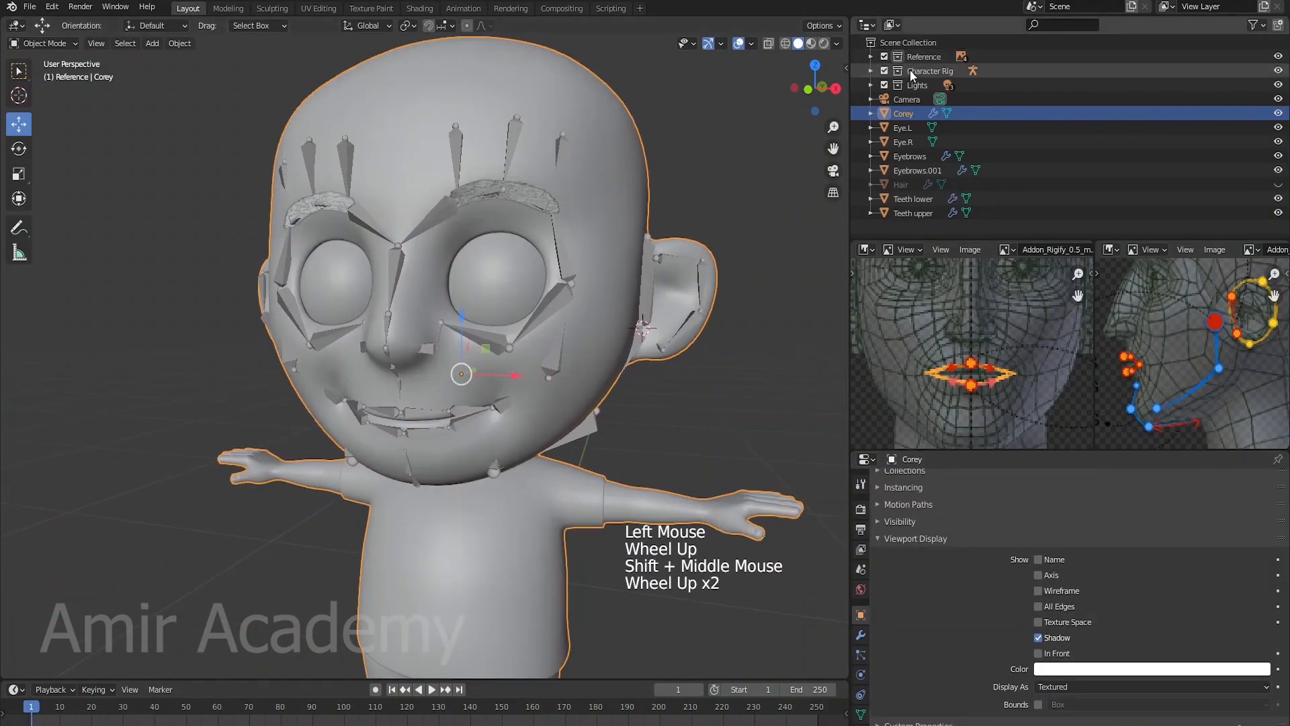
pyautogui.click(1278, 70)
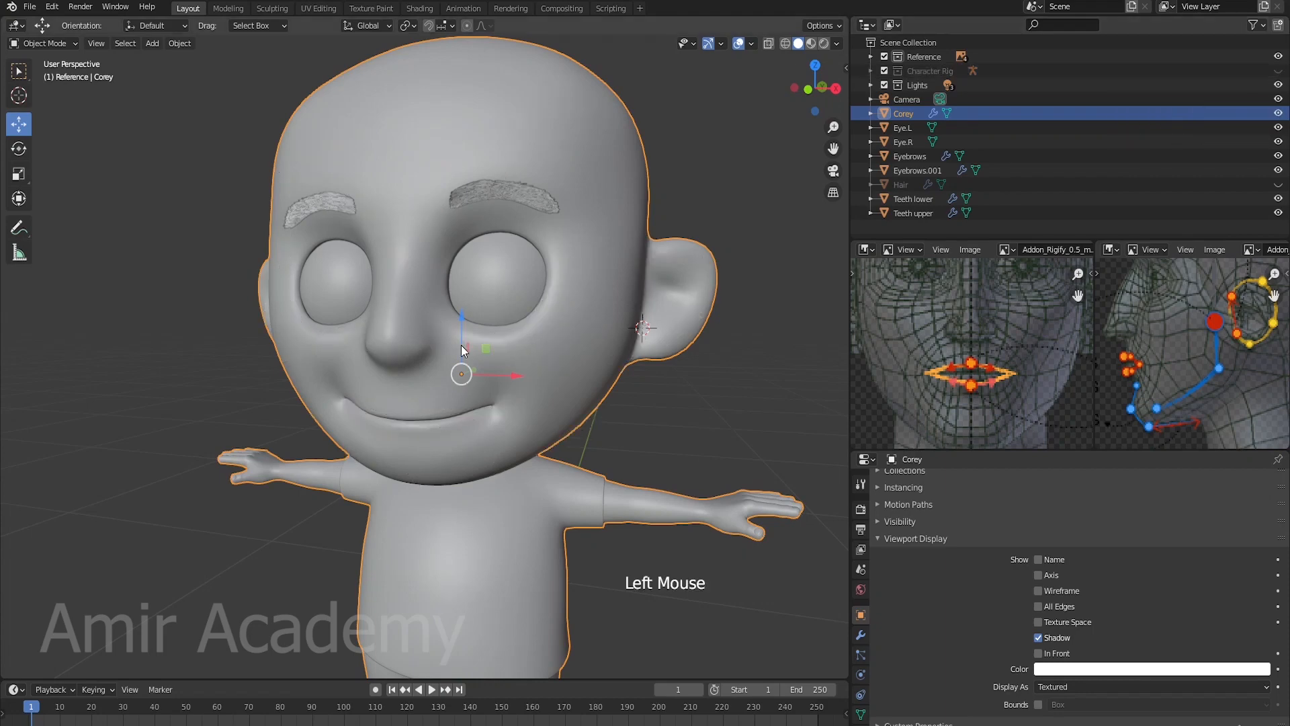
pyautogui.scroll(1, 463, 316)
pyautogui.moveTo(519, 227); pyautogui.dragTo(491, 289, button='middle')
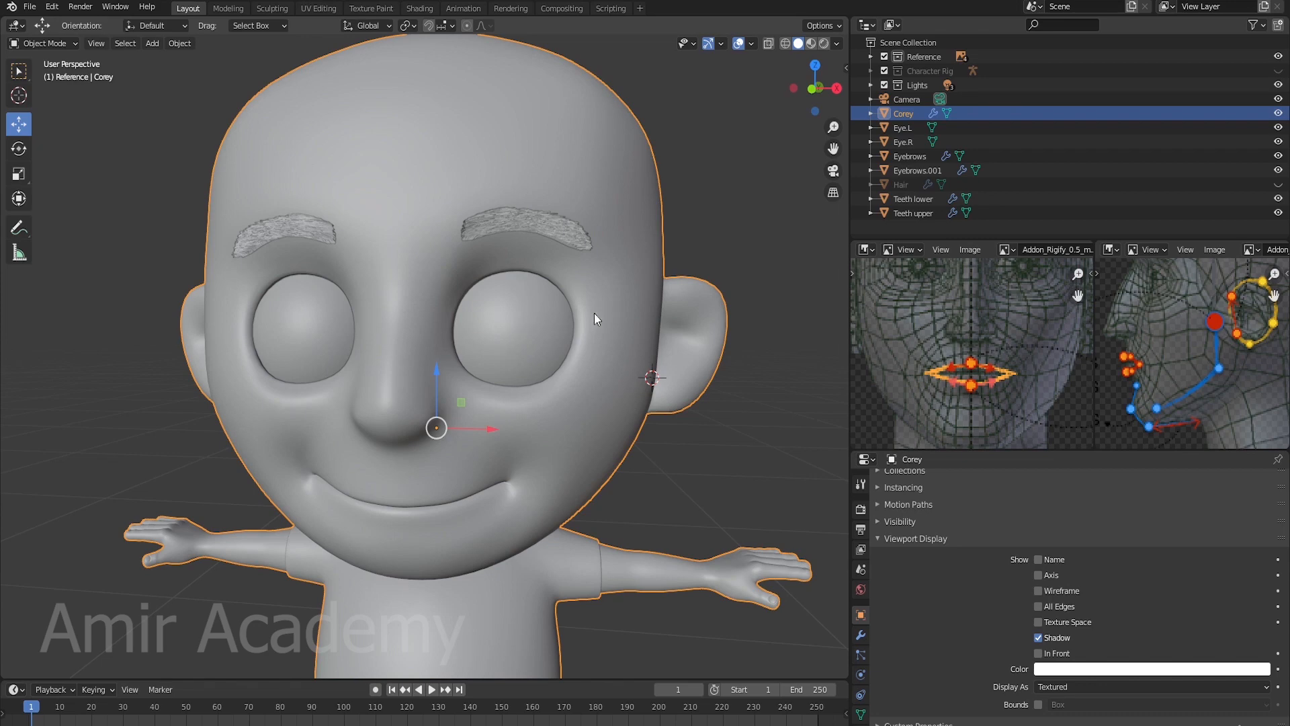
# Step: Enter Edit Mode on the Corey mesh and examine the topology around the eyes and face
pyautogui.moveTo(594, 313); pyautogui.dragTo(562, 265, button='middle')
pyautogui.press('Tab')
pyautogui.scroll(2, 576, 309)
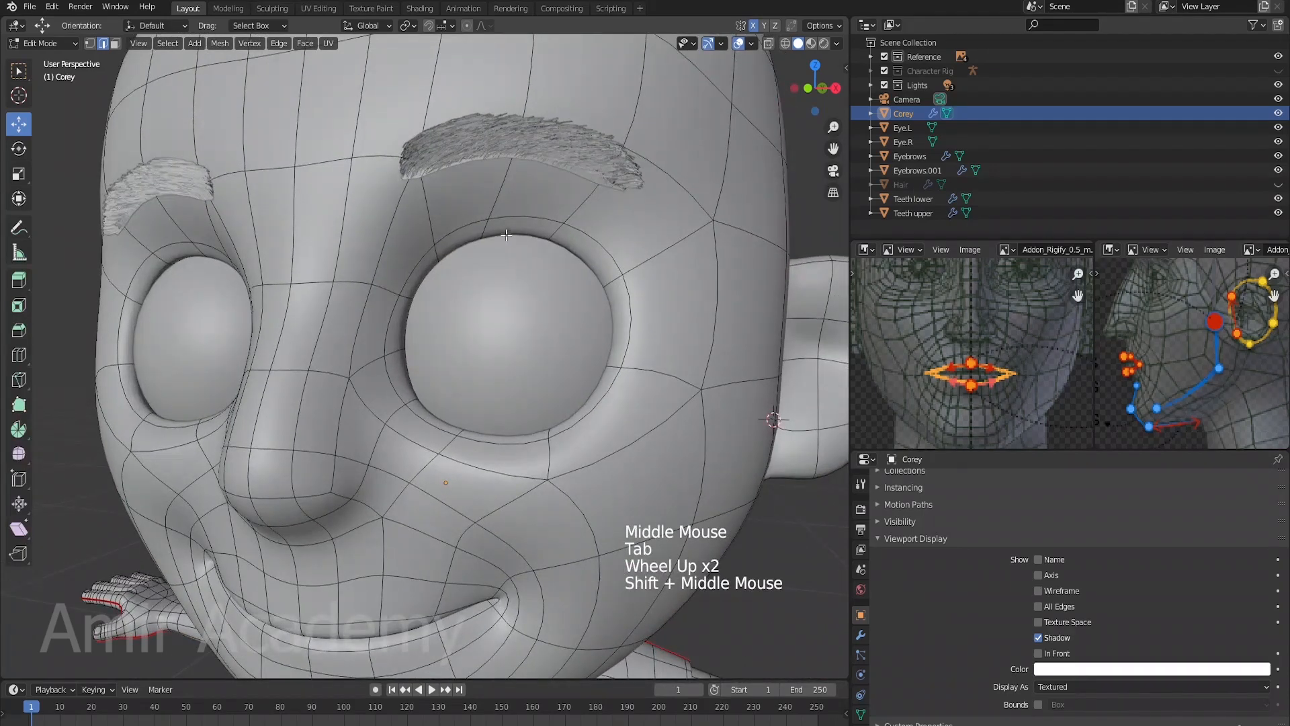
pyautogui.scroll(-2, 507, 234)
pyautogui.moveTo(497, 236); pyautogui.dragTo(410, 235, button='middle')
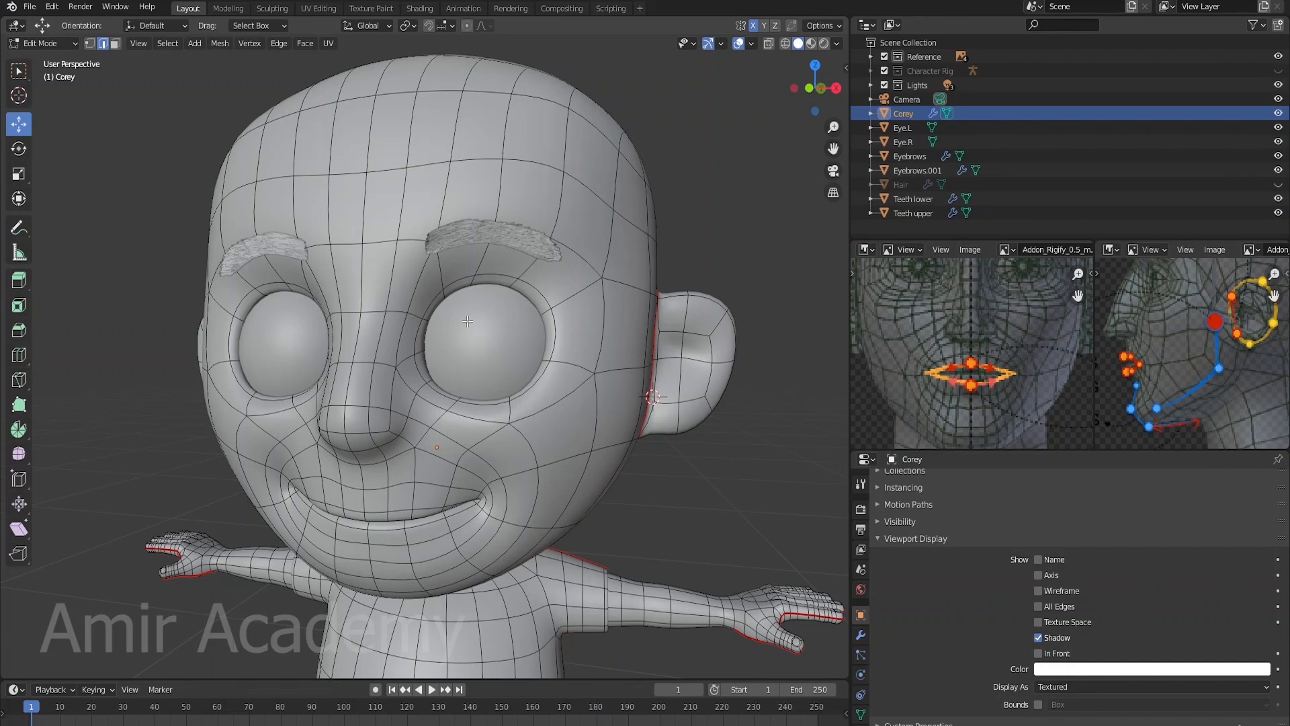
pyautogui.moveTo(531, 377); pyautogui.dragTo(533, 376, button='middle')
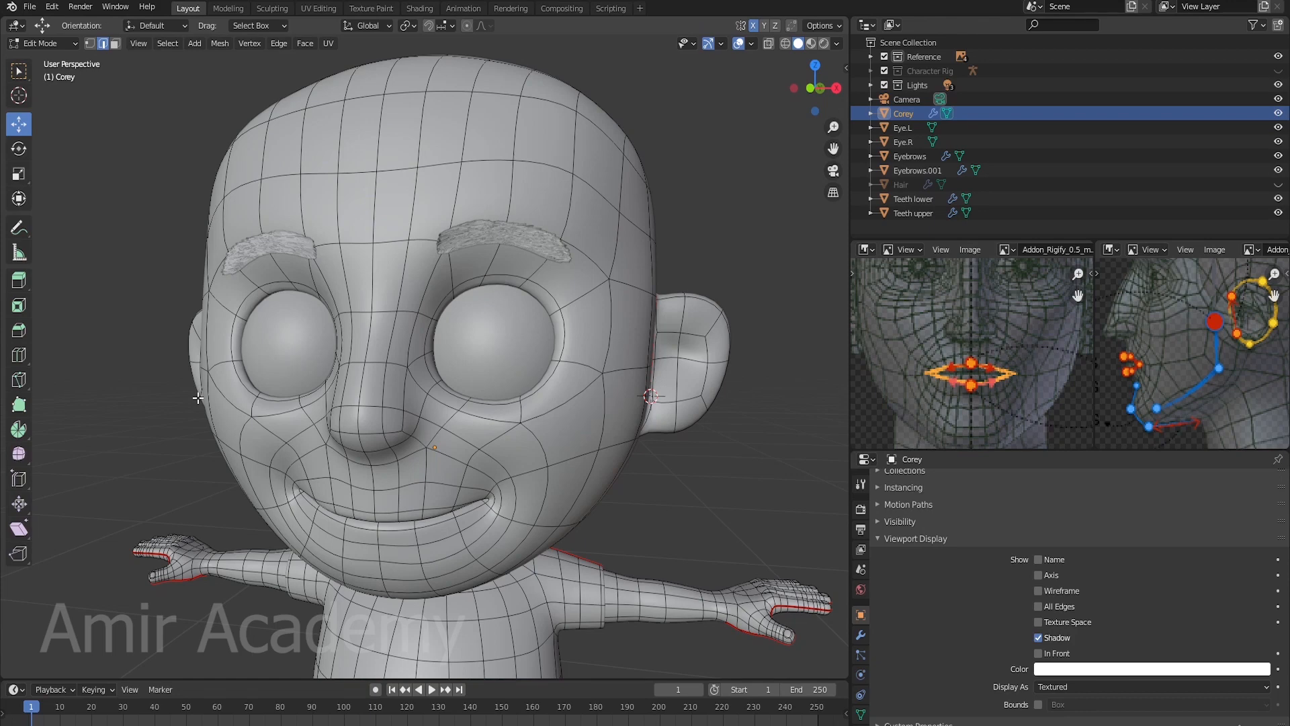
pyautogui.moveTo(423, 404); pyautogui.dragTo(523, 365, button='middle')
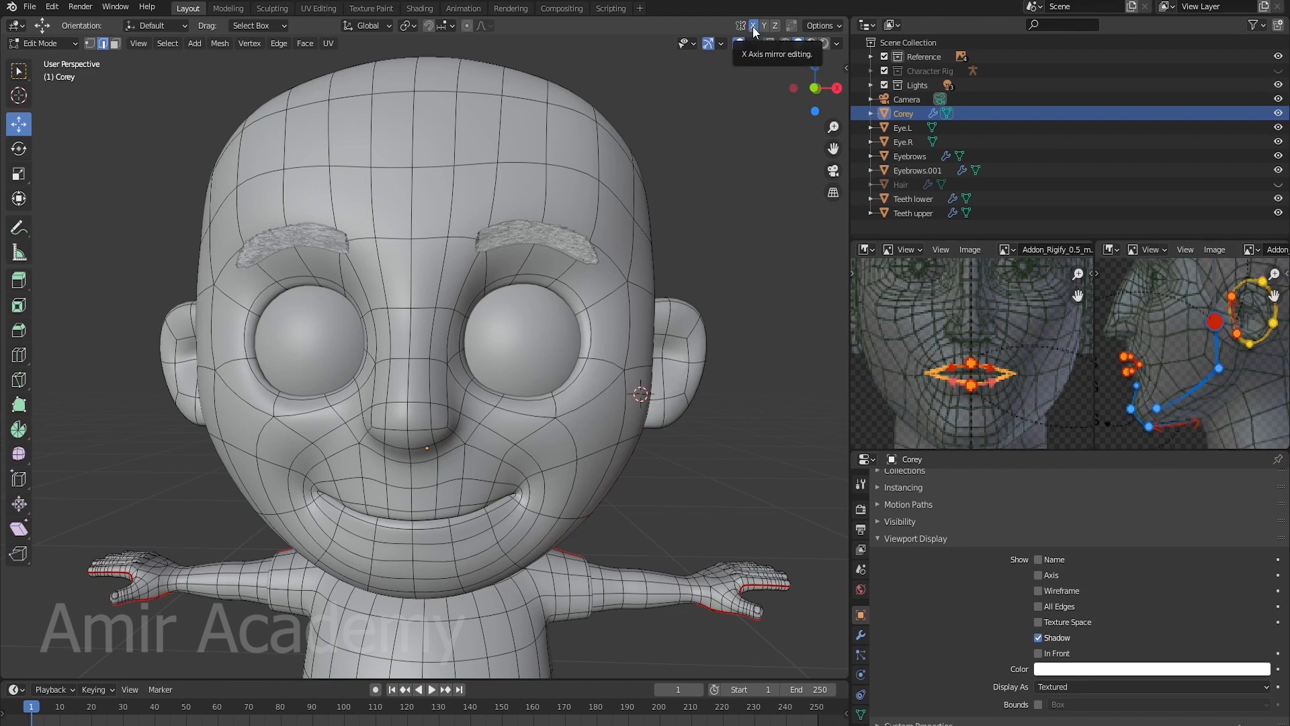
pyautogui.press('1')
pyautogui.click(617, 243)
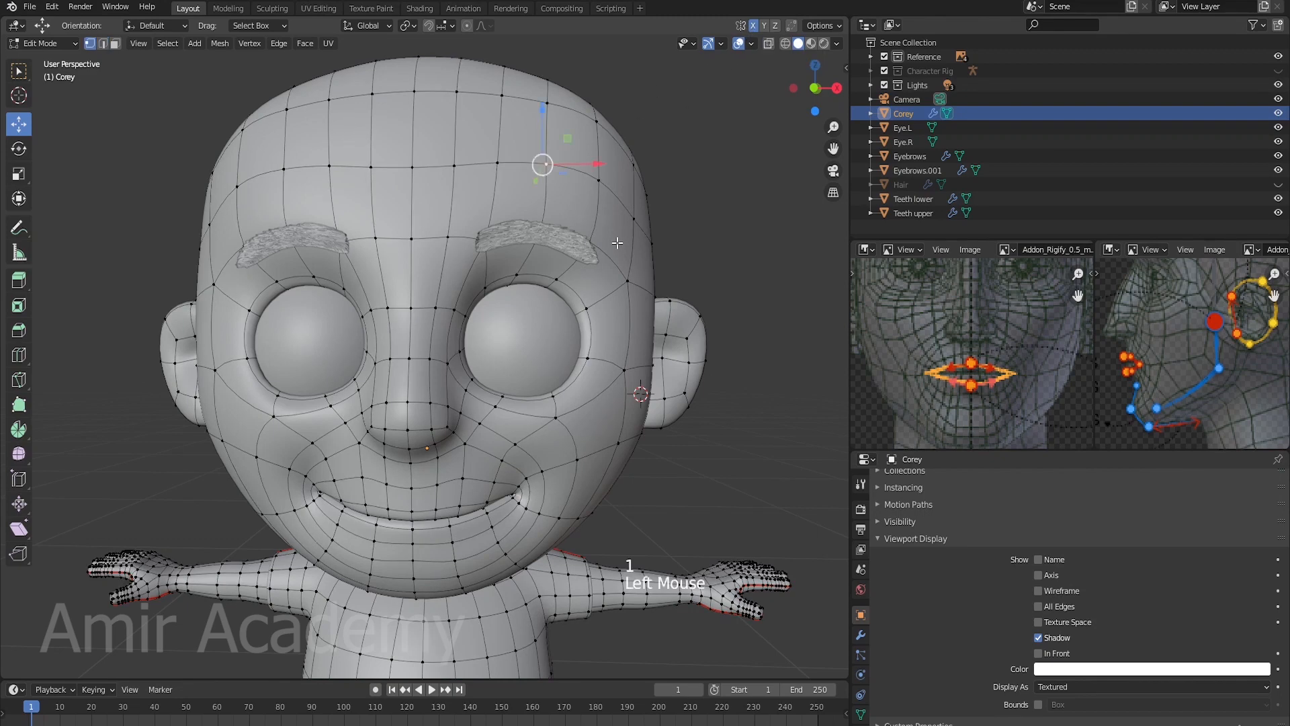
pyautogui.press('g')
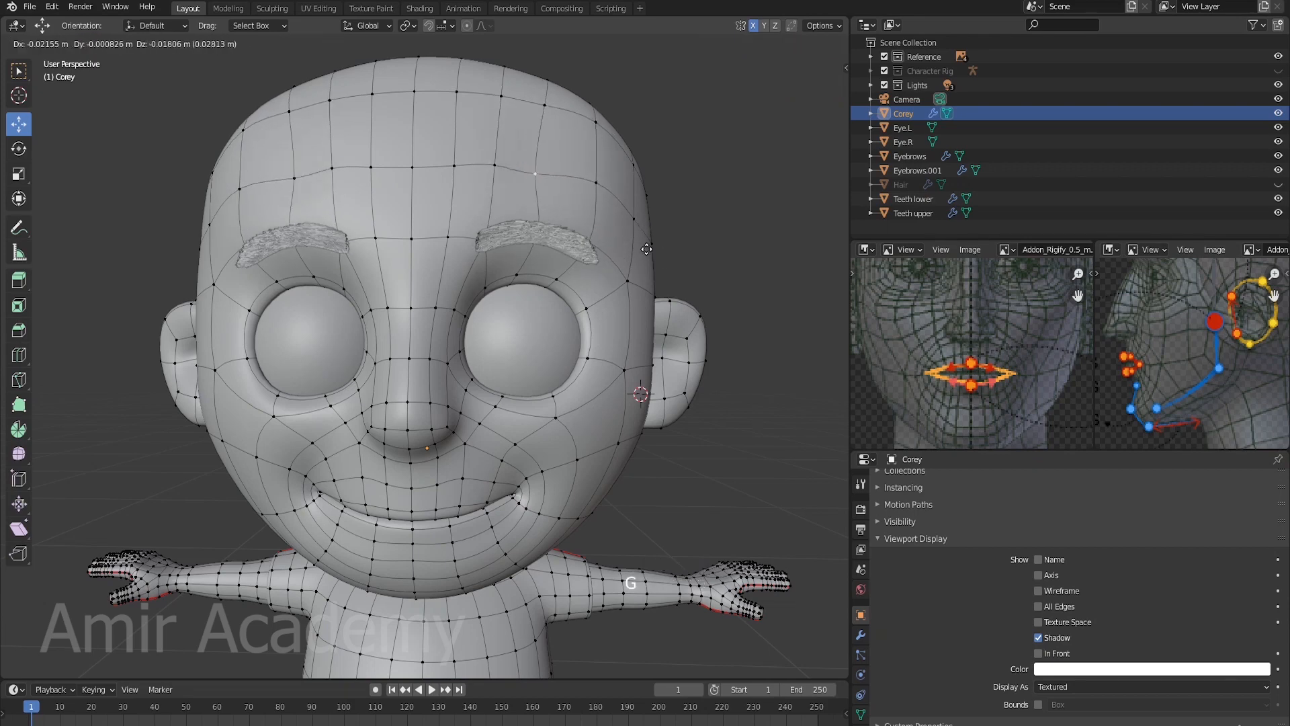
pyautogui.rightClick(641, 220)
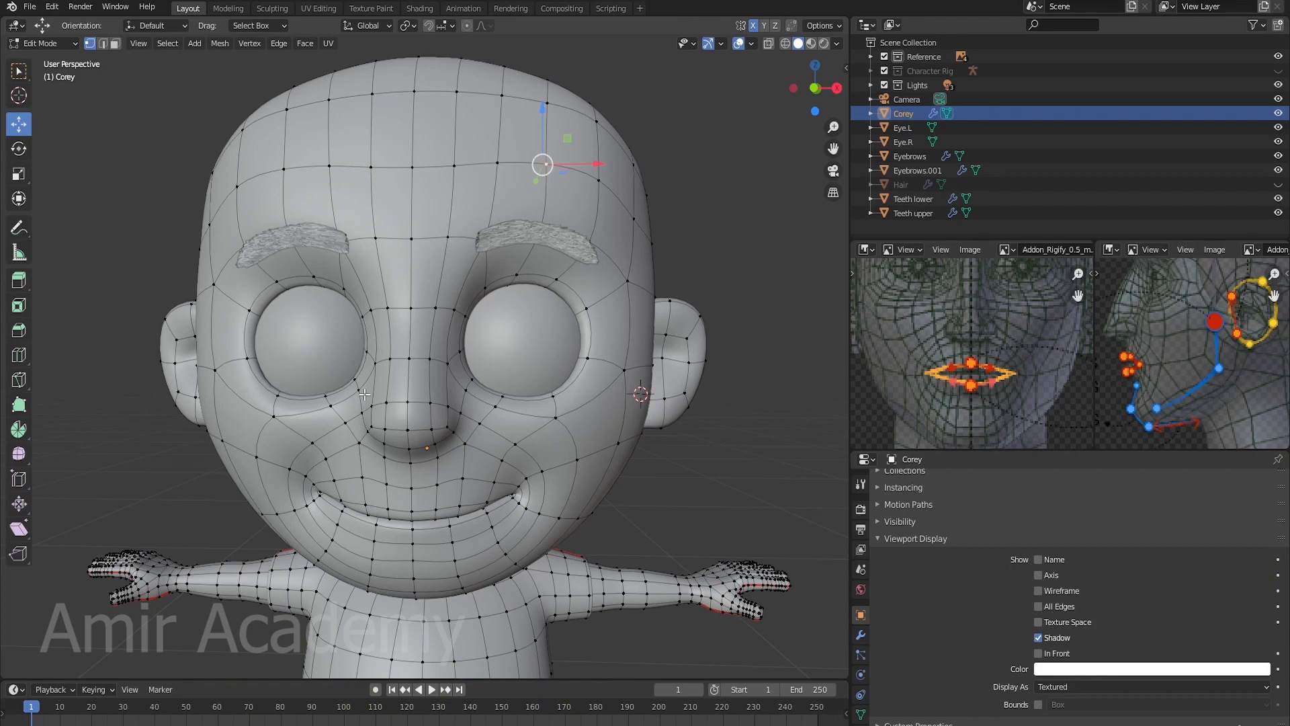
pyautogui.hotkey('alt', 'a')
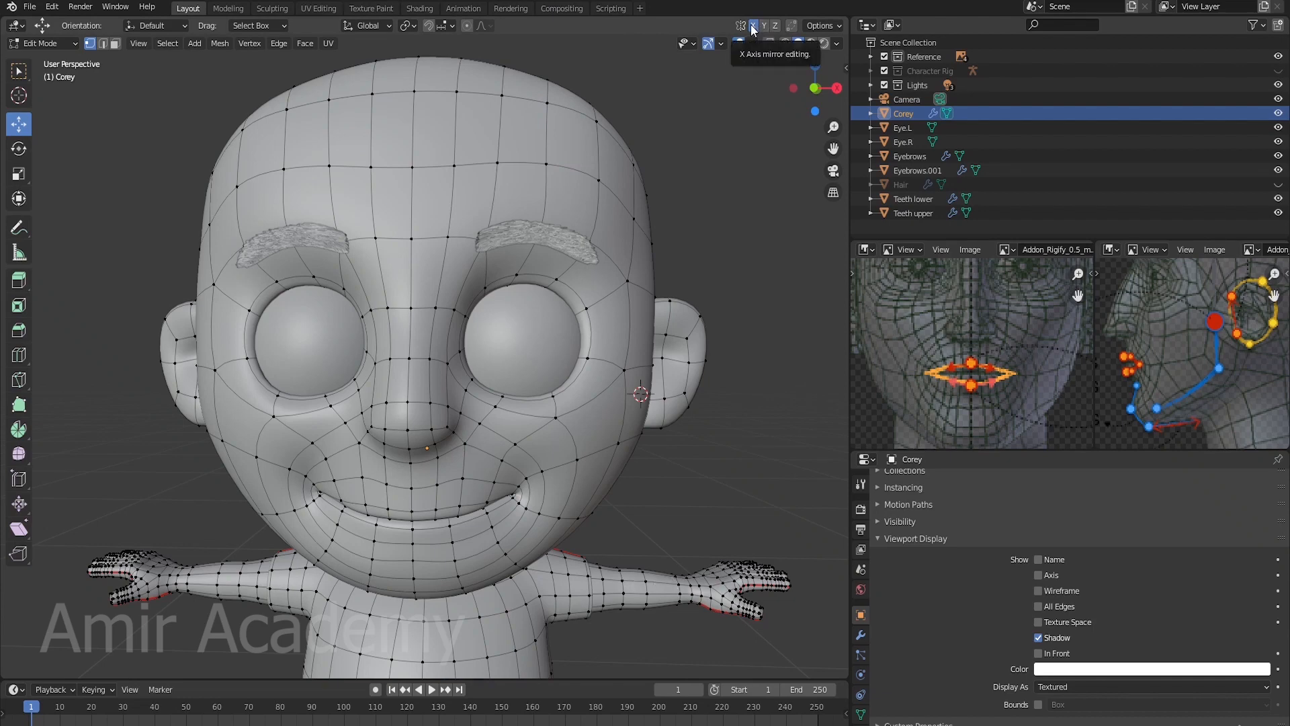
# Step: Turn on Topology Mirror in the mesh editing options
pyautogui.click(822, 26)
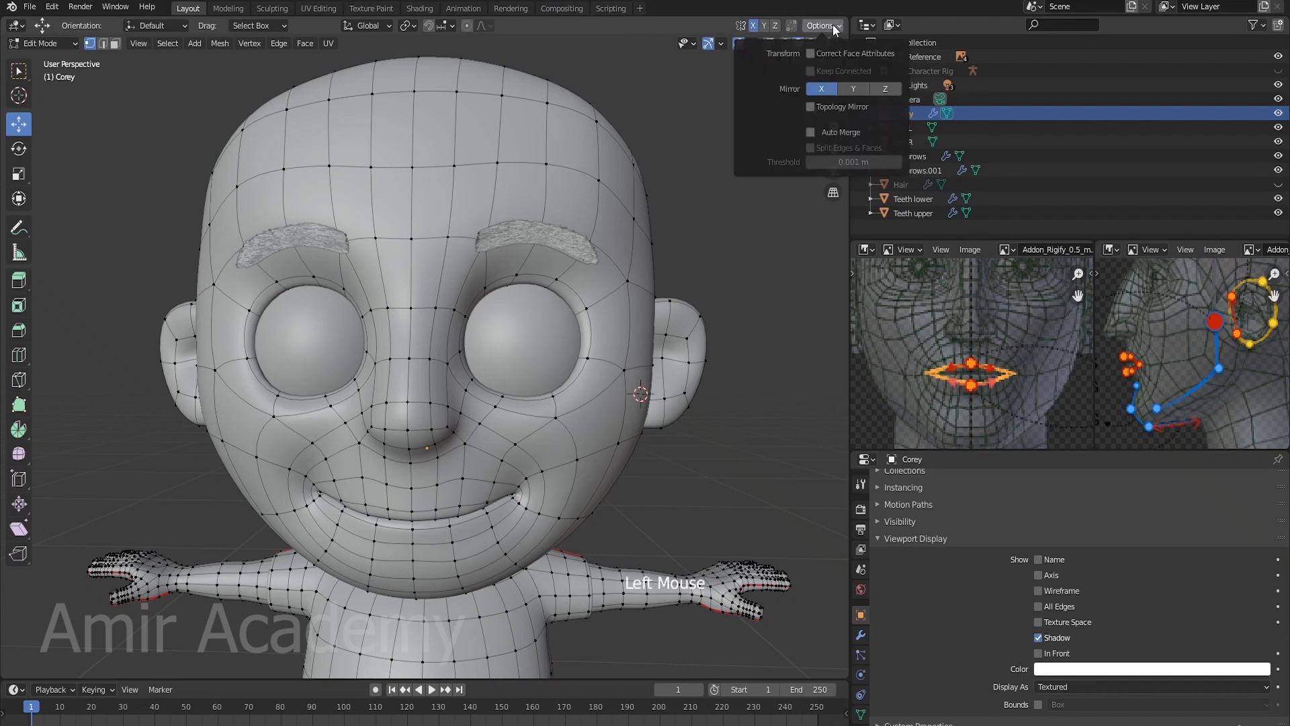
pyautogui.click(809, 107)
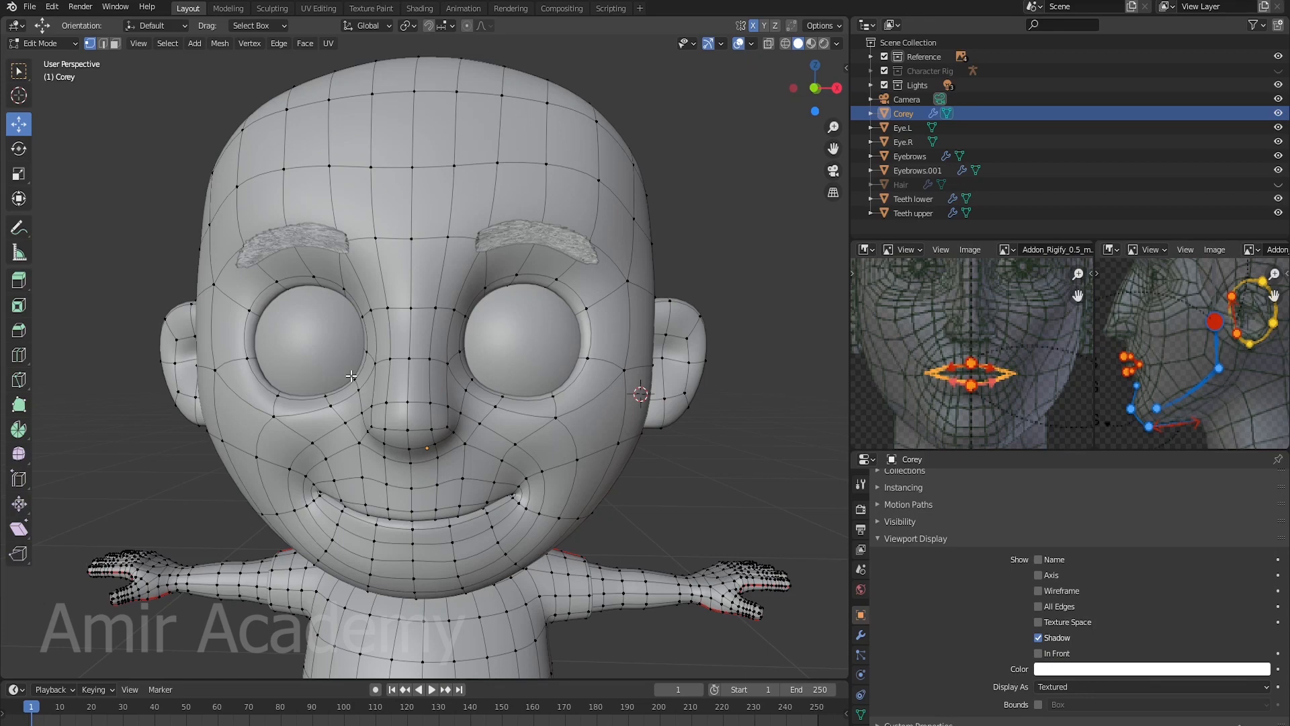
# Step: Add one centred loop cut around the character's left eye socket
pyautogui.scroll(2, 351, 376)
pyautogui.keyDown('shift'); pyautogui.moveTo(350, 375); pyautogui.dragTo(471, 350, button='middle'); pyautogui.keyUp('shift')
pyautogui.moveTo(470, 349); pyautogui.dragTo(567, 334, button='middle')
pyautogui.scroll(-2, 588, 321)
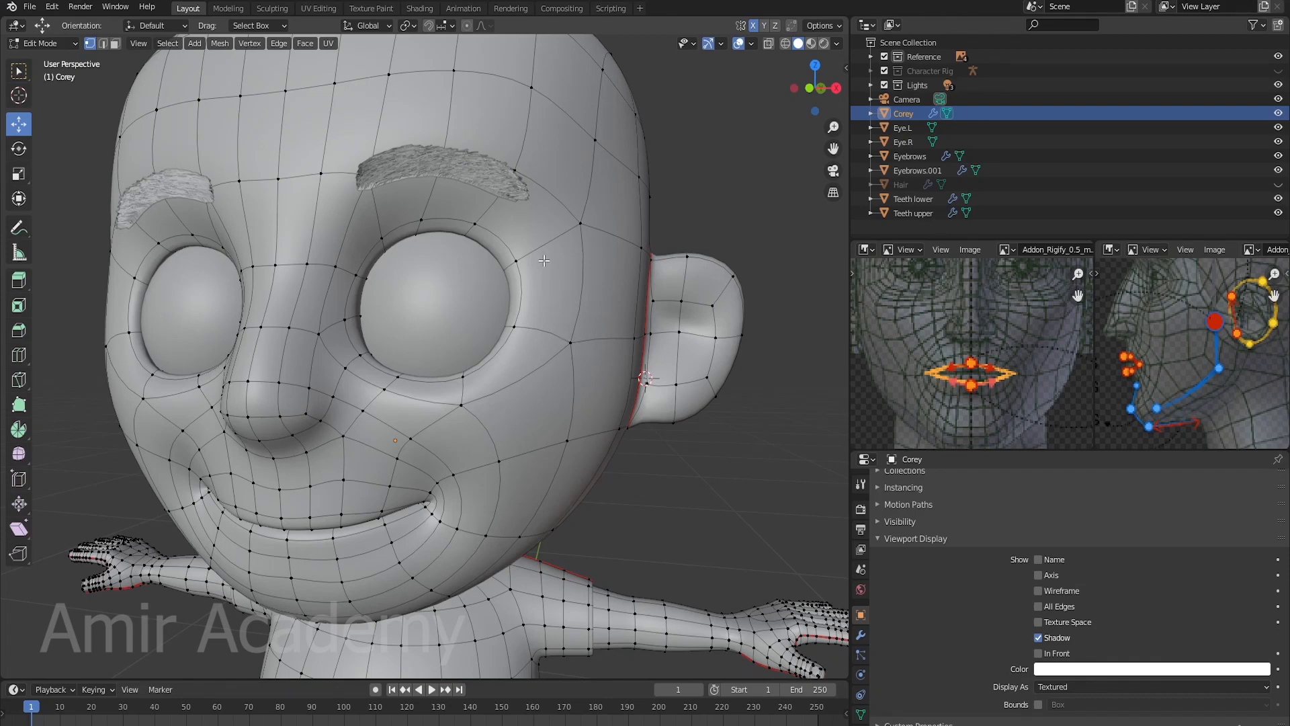
pyautogui.moveTo(545, 261); pyautogui.dragTo(554, 266, button='middle')
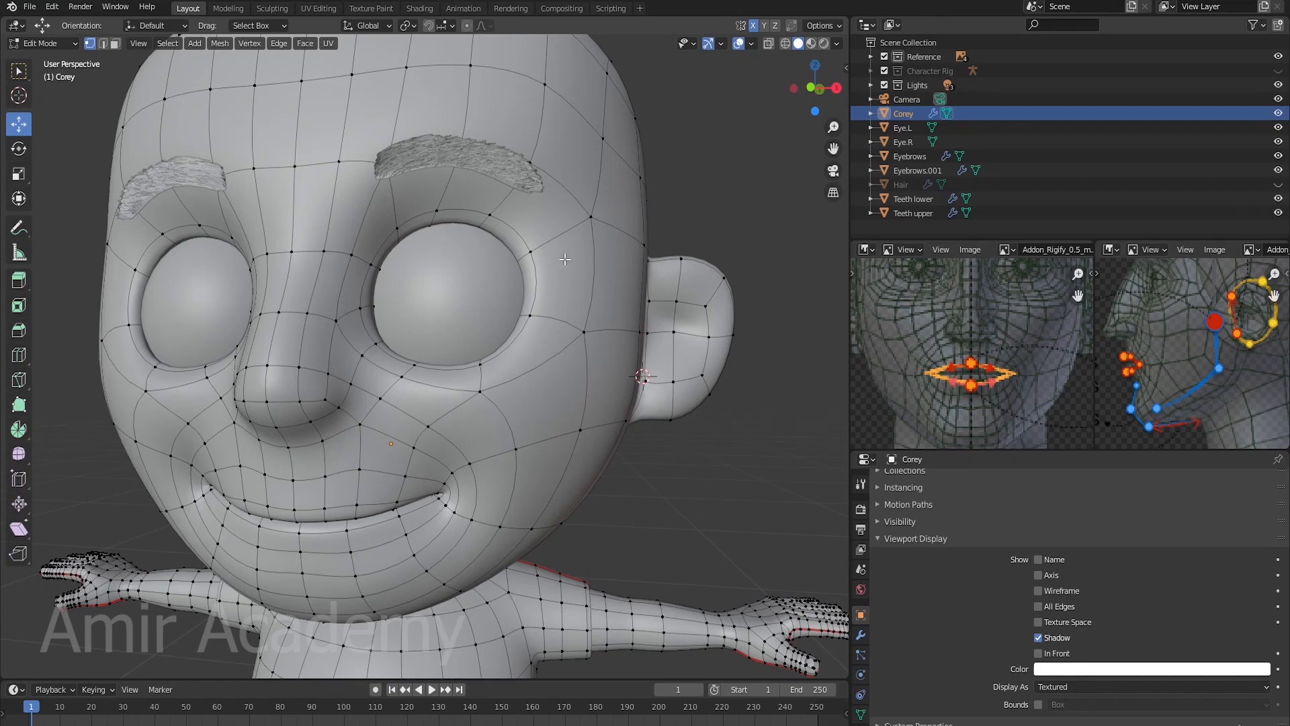
pyautogui.hotkey('ctrl', 'r')
pyautogui.click(564, 258)
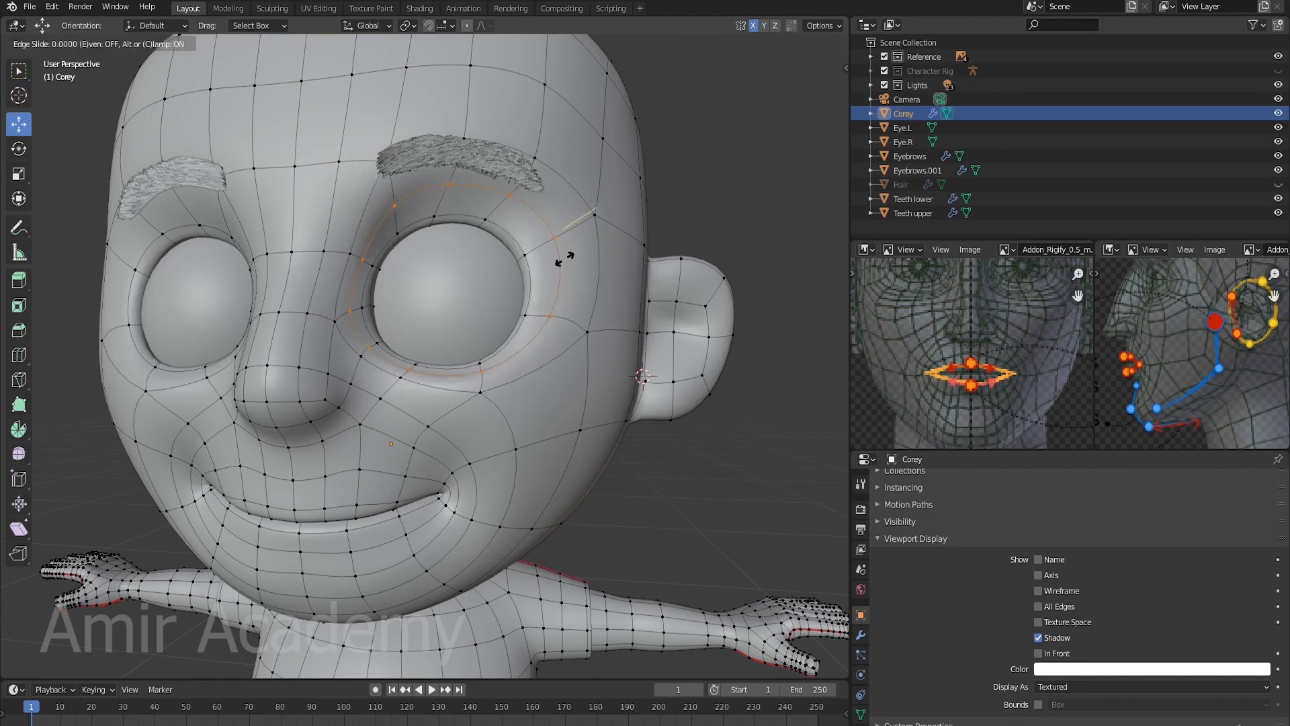
pyautogui.rightClick(564, 259)
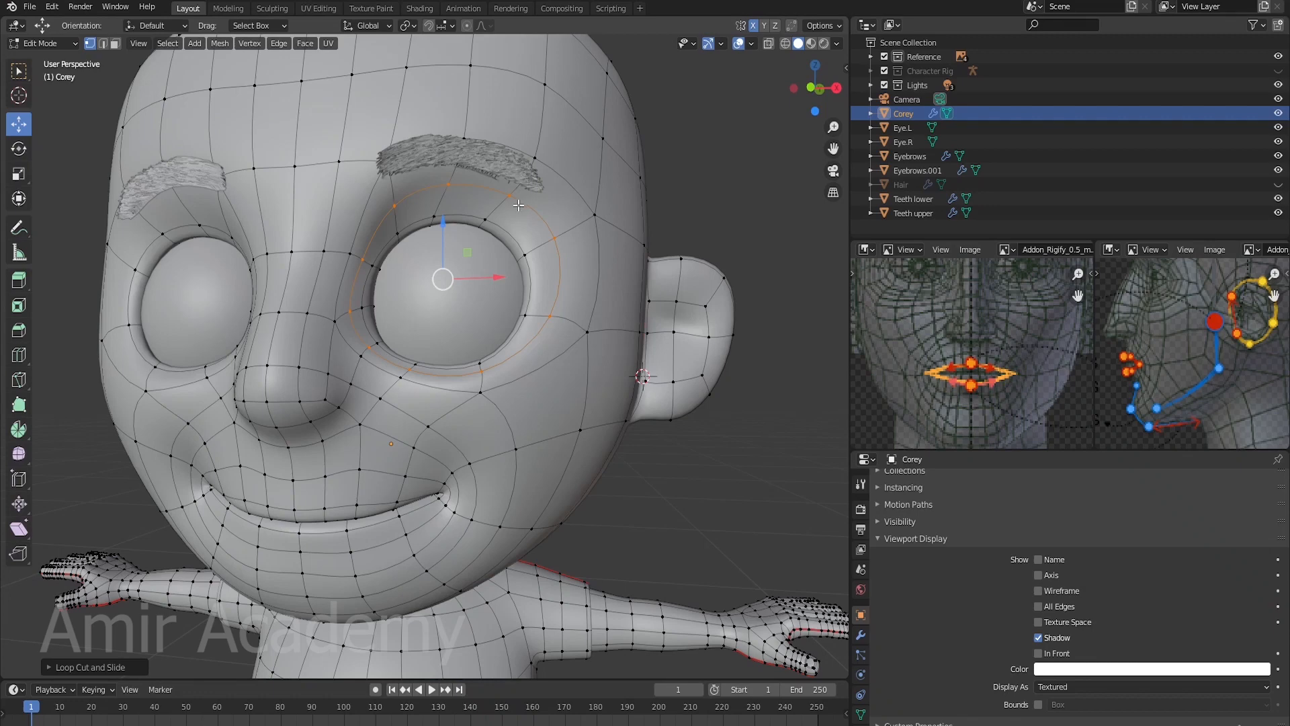
# Step: Add a matching centred loop cut around the character's right eye socket
pyautogui.moveTo(167, 381); pyautogui.dragTo(229, 317, button='middle')
pyautogui.hotkey('ctrl', 'r')
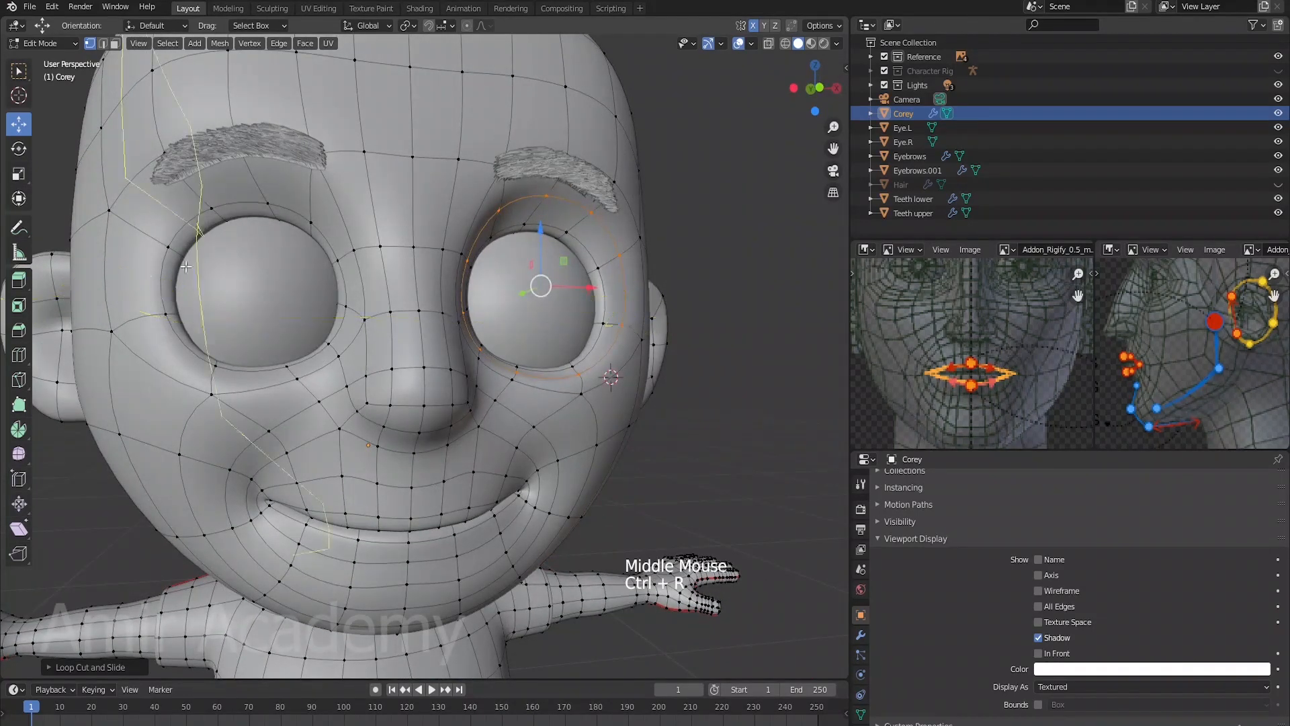
pyautogui.click(156, 231)
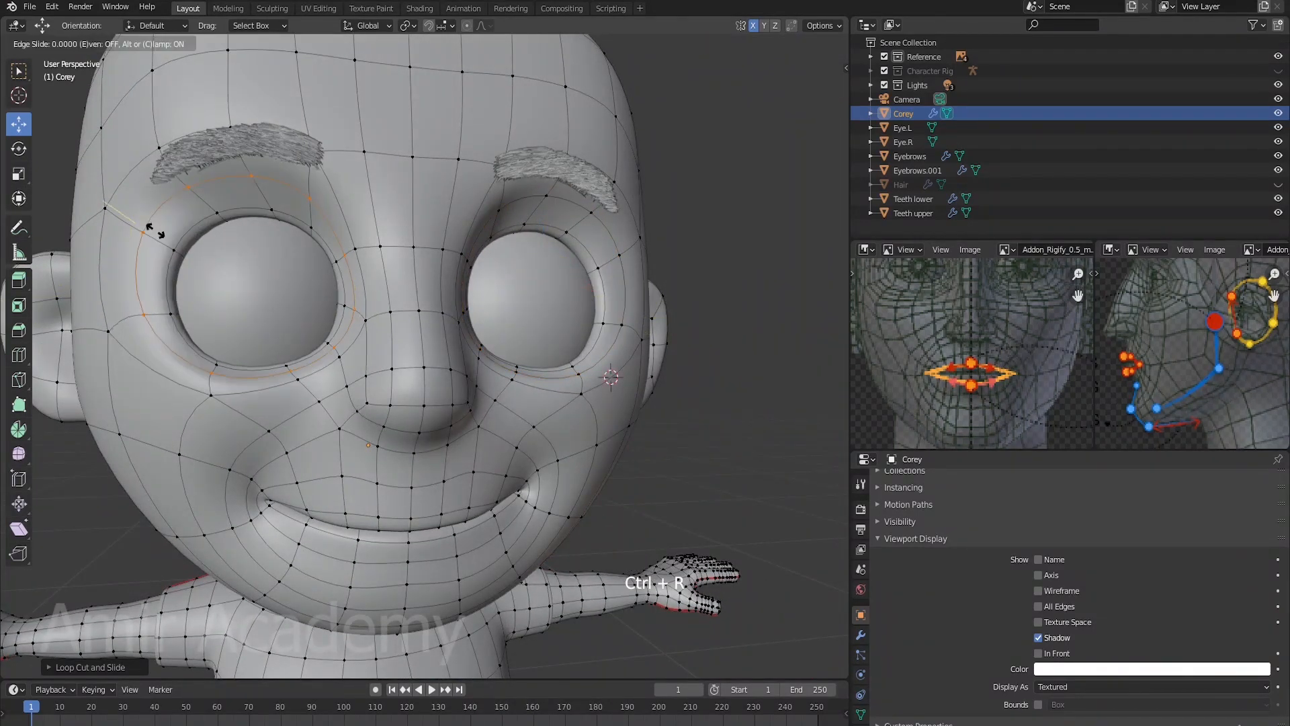
pyautogui.rightClick(156, 230)
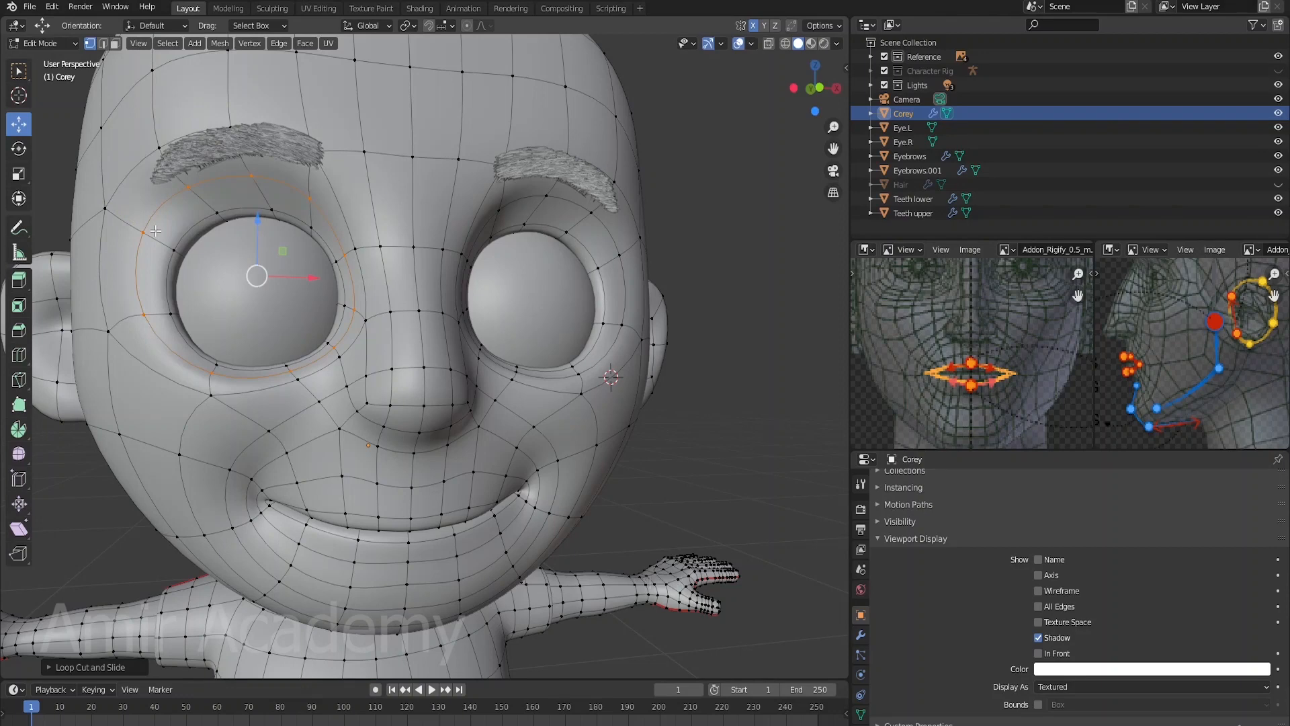
# Step: Slide the new edge loop around the character's left eye inward toward the eyeball by a factor of about 0.47
pyautogui.moveTo(686, 399); pyautogui.dragTo(484, 438, button='middle')
pyautogui.scroll(2, 652, 400)
pyautogui.keyDown('shift'); pyautogui.scroll(1, 651, 400); pyautogui.keyUp('shift')
pyautogui.keyDown('alt'); pyautogui.click(617, 333); pyautogui.keyUp('alt')
pyautogui.scroll(-2, 619, 333)
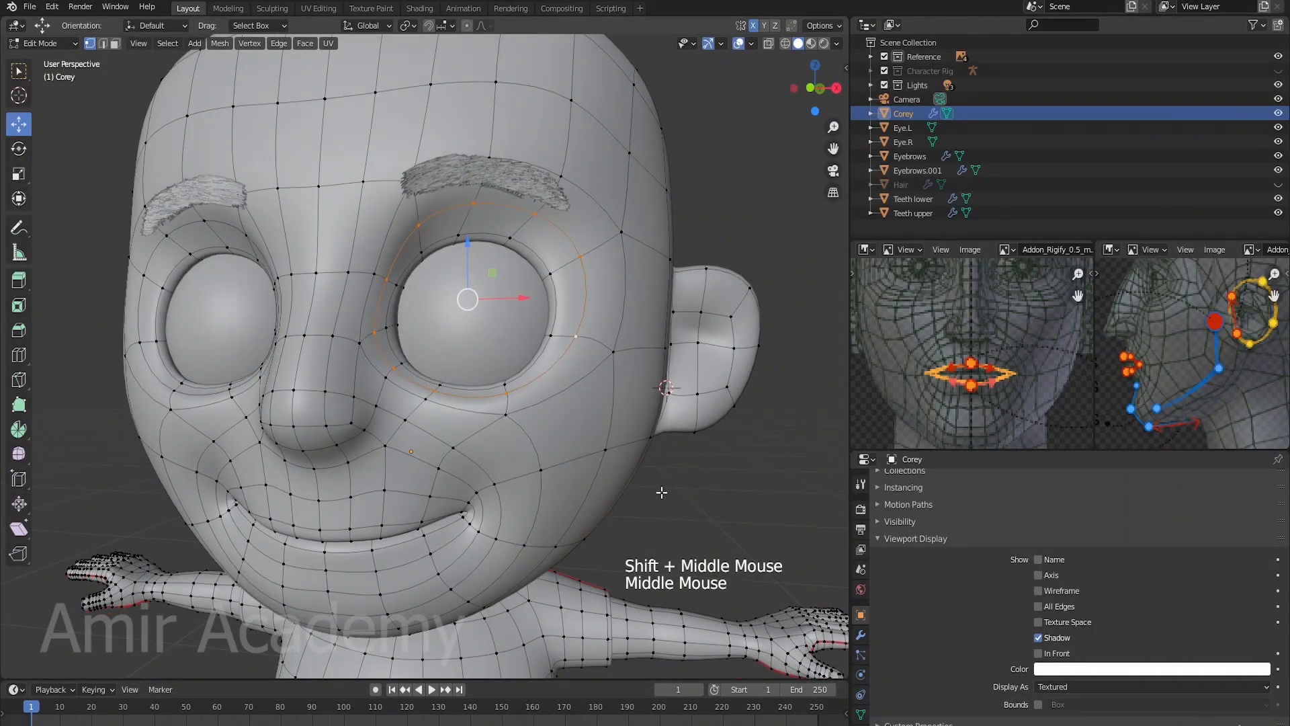
pyautogui.press('g')
pyautogui.press('g')
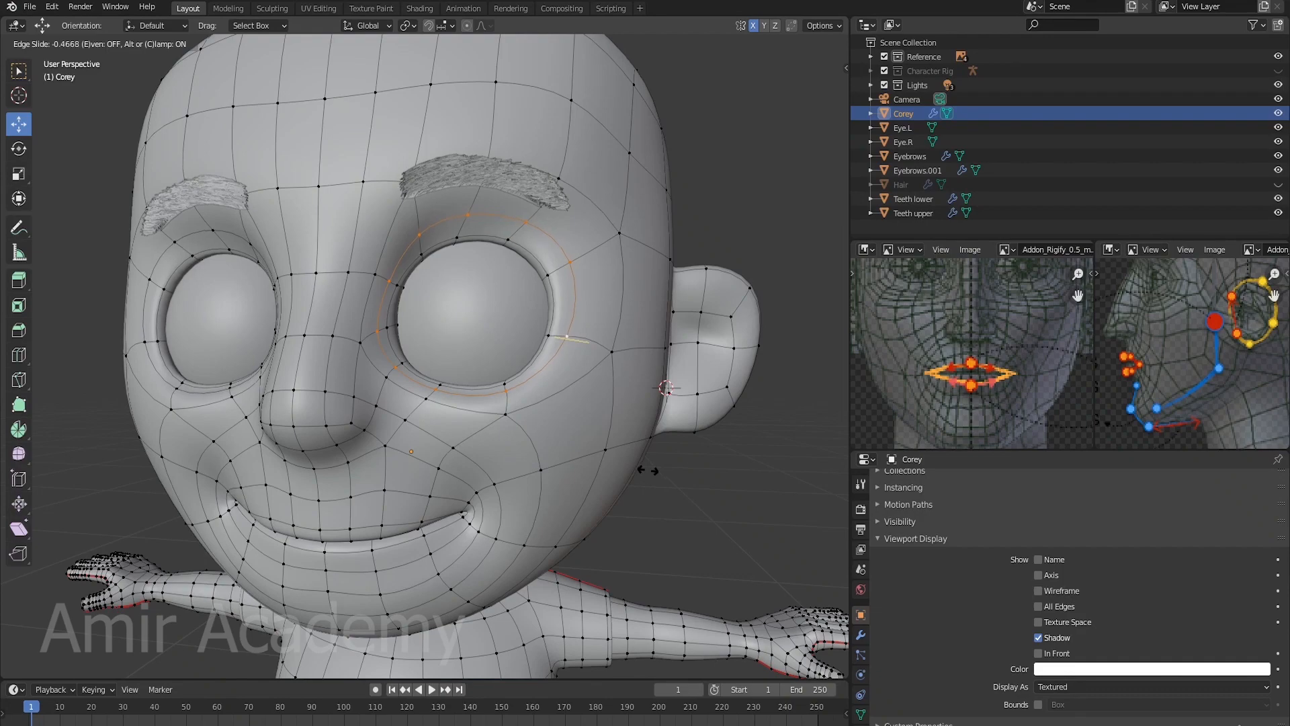
pyautogui.click(649, 470)
# Step: Switch to edge selection and slide the loop's upper outer edge closer to the character's left eyeball
pyautogui.moveTo(526, 441); pyautogui.dragTo(536, 423, button='middle')
pyautogui.keyDown('shift'); pyautogui.moveTo(535, 423); pyautogui.dragTo(545, 303, button='middle'); pyautogui.keyUp('shift')
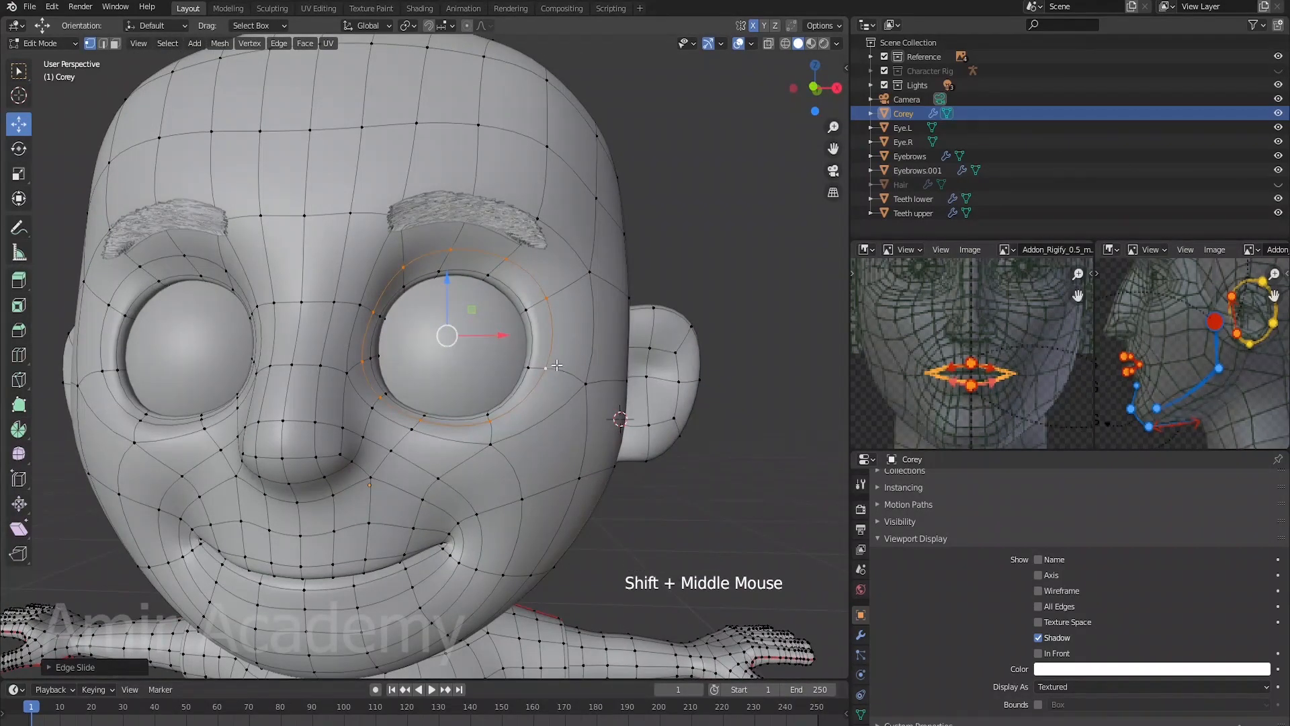
pyautogui.press('2')
pyautogui.scroll(2, 566, 369)
pyautogui.moveTo(566, 369); pyautogui.dragTo(585, 390, button='middle')
pyautogui.click(537, 266)
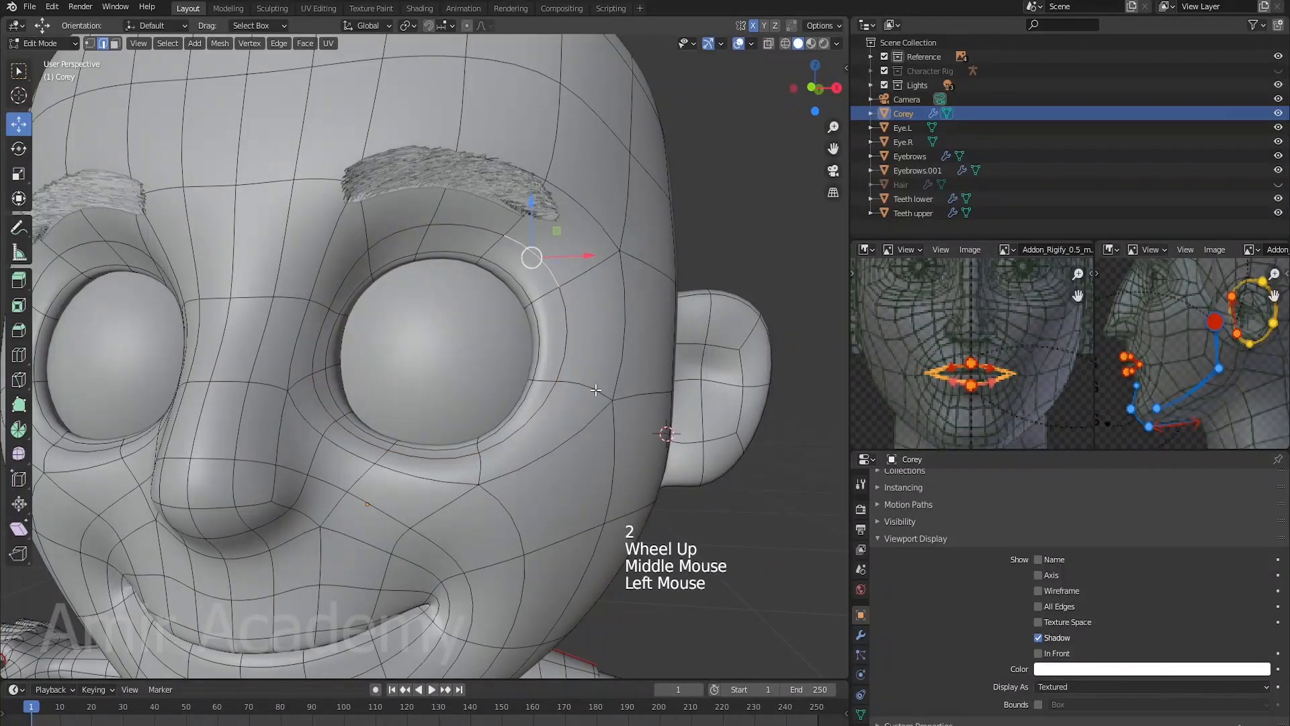
pyautogui.press('g')
pyautogui.press('g')
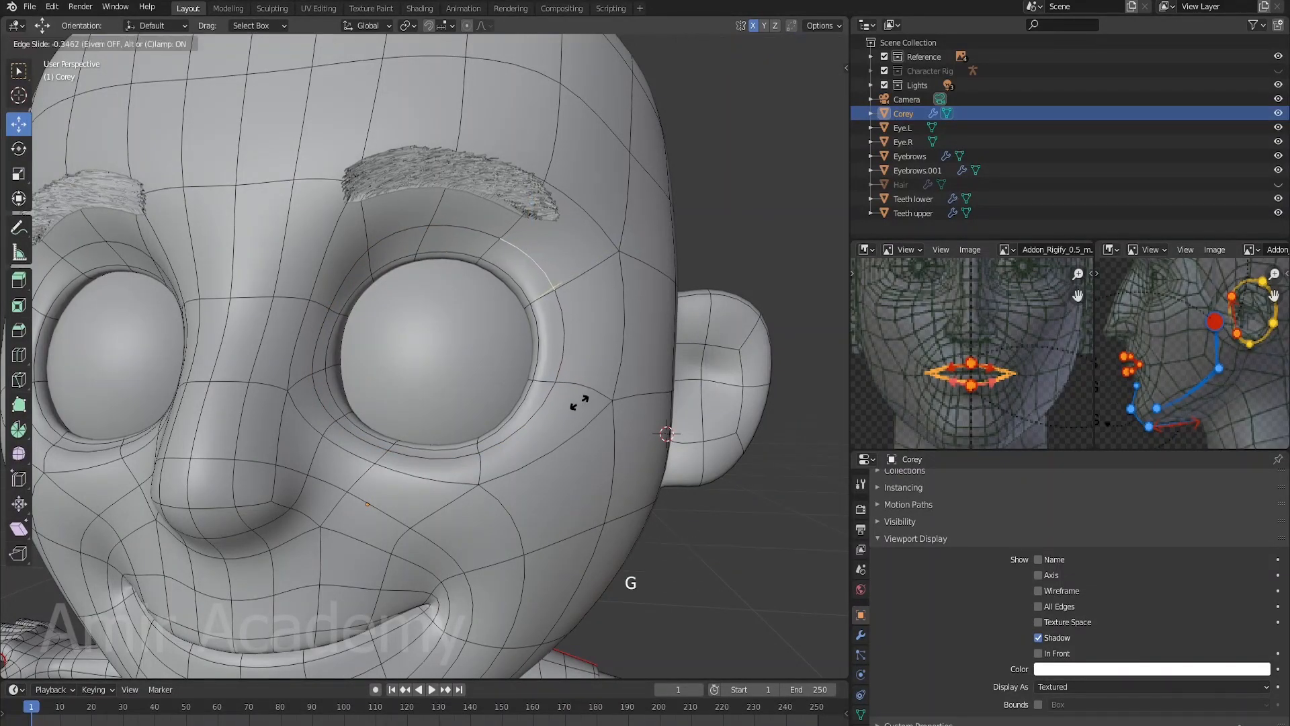
pyautogui.click(566, 417)
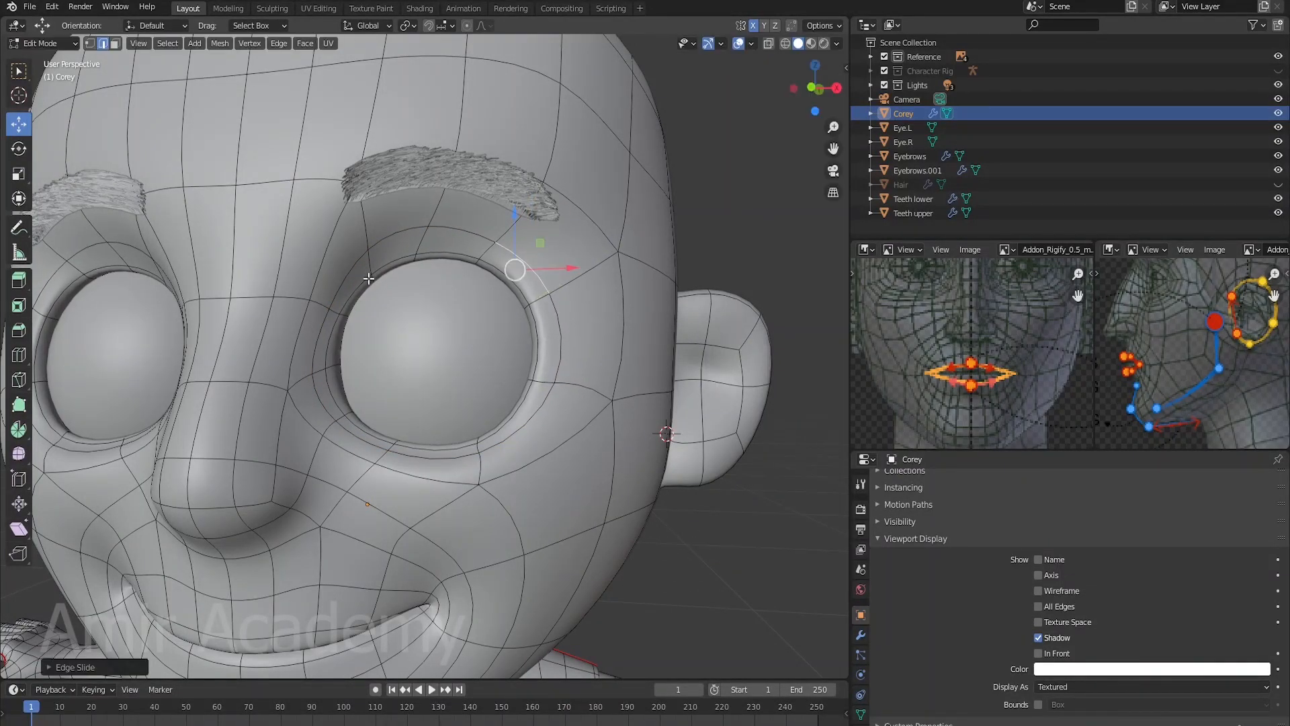
# Step: Slide the loop's upper edge nearest the nose down toward the character's left eyeball
pyautogui.click(387, 240)
pyautogui.press('g')
pyautogui.press('g')
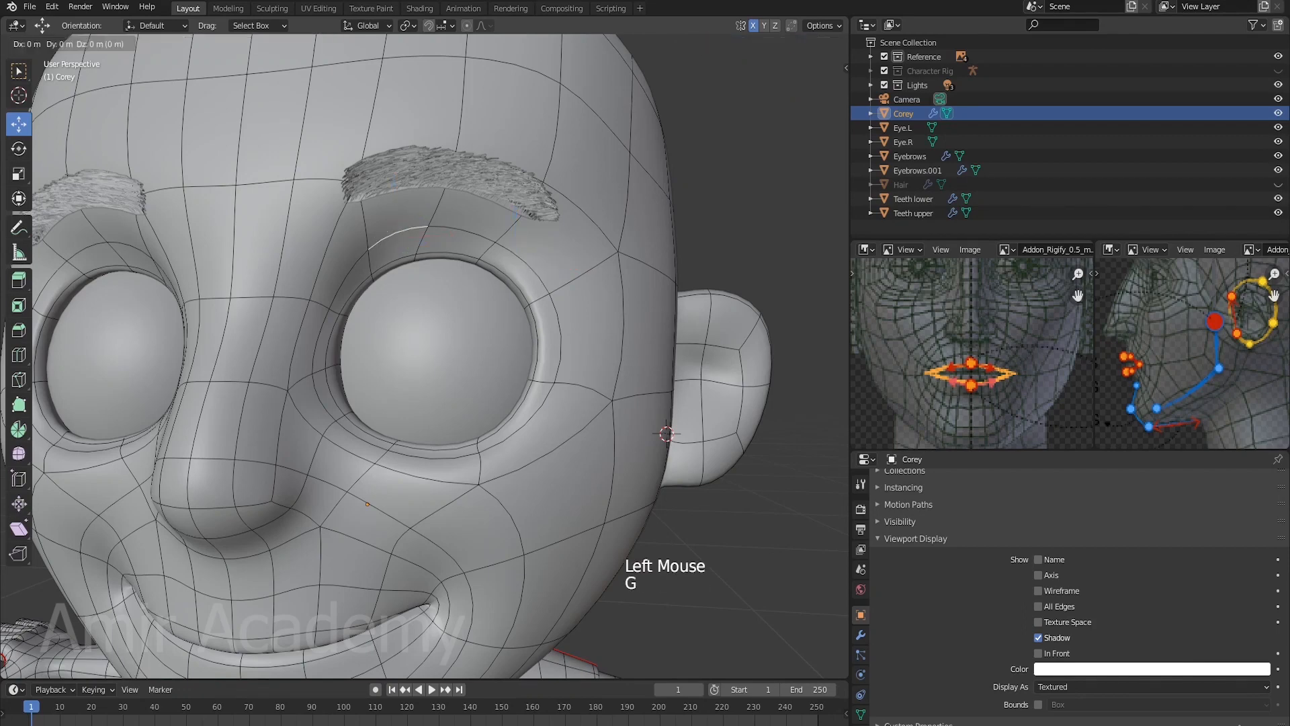
pyautogui.click(568, 405)
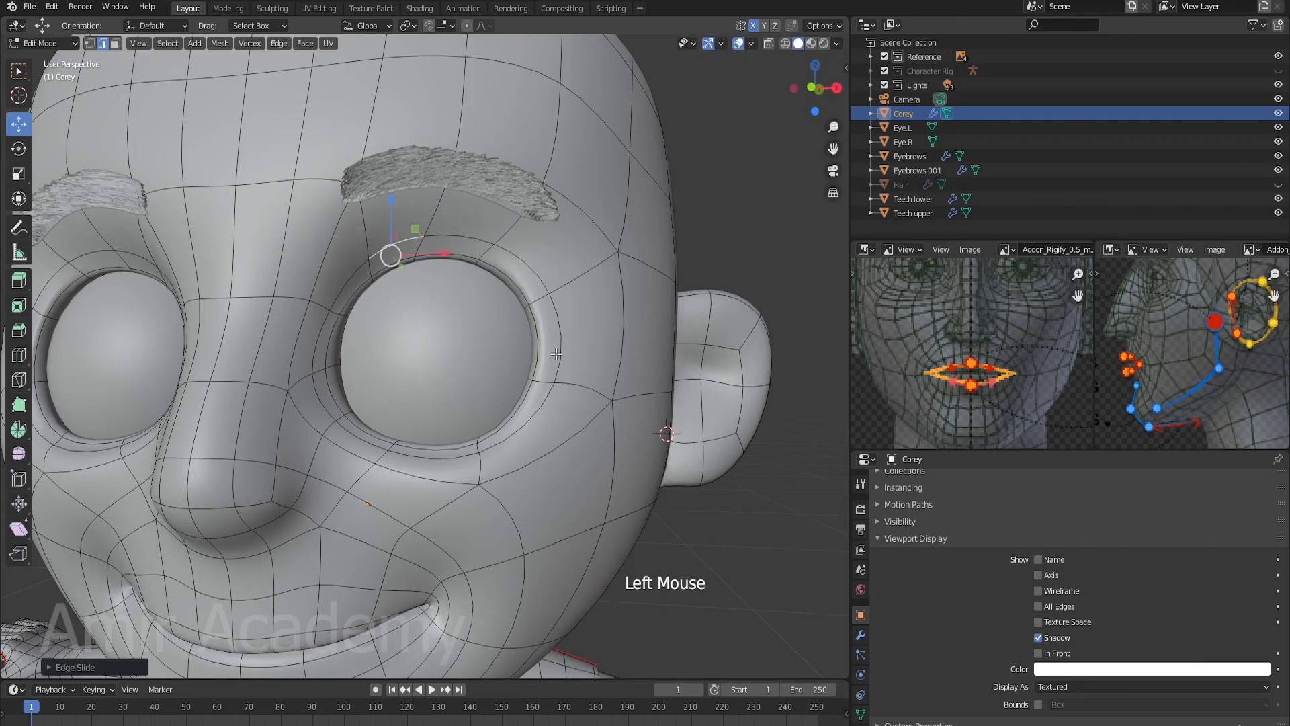
# Step: Slide the loop's edge at the outer corner of the character's left eye closer to the eyeball
pyautogui.press('g')
pyautogui.press('g')
pyautogui.click(604, 432)
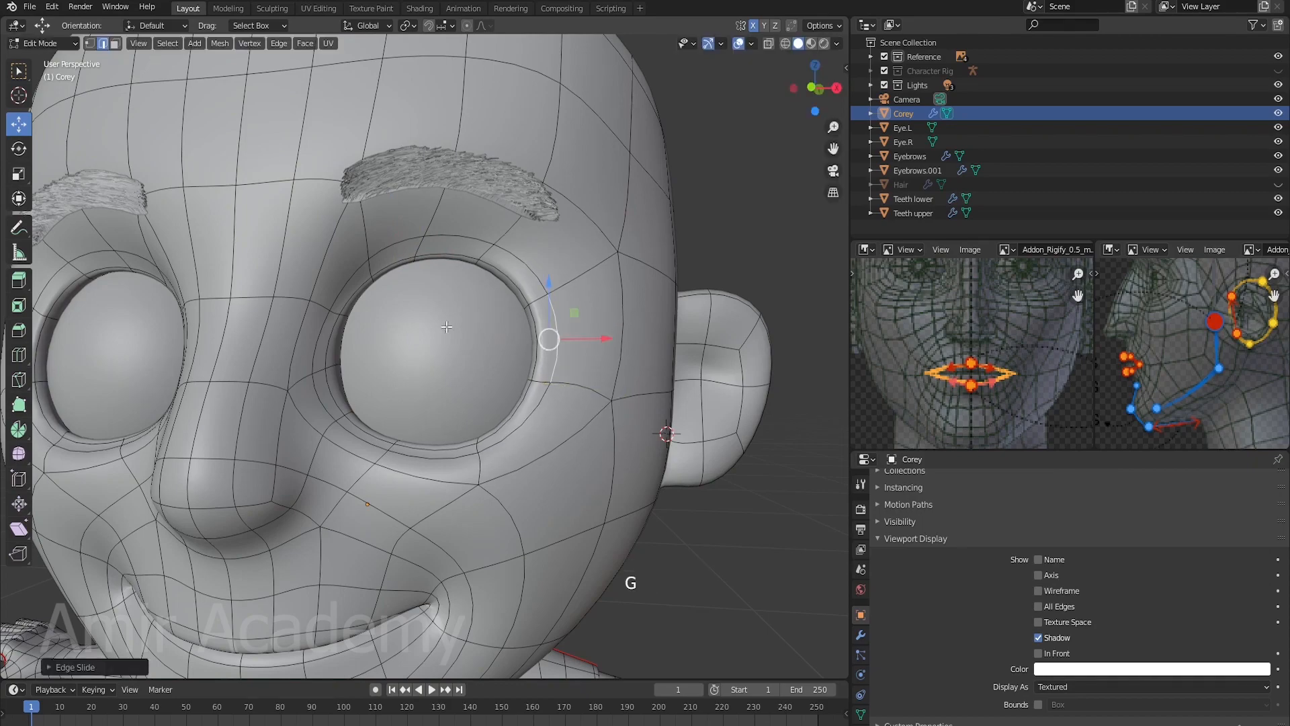
# Step: In vertex selection, slide the loop vertex beside the nose closer to the character's left eyeball
pyautogui.moveTo(363, 406); pyautogui.dragTo(334, 403, button='middle')
pyautogui.scroll(2, 342, 393)
pyautogui.keyDown('shift'); pyautogui.moveTo(371, 350); pyautogui.dragTo(315, 394, button='middle'); pyautogui.keyUp('shift')
pyautogui.press('1')
pyautogui.click(315, 393)
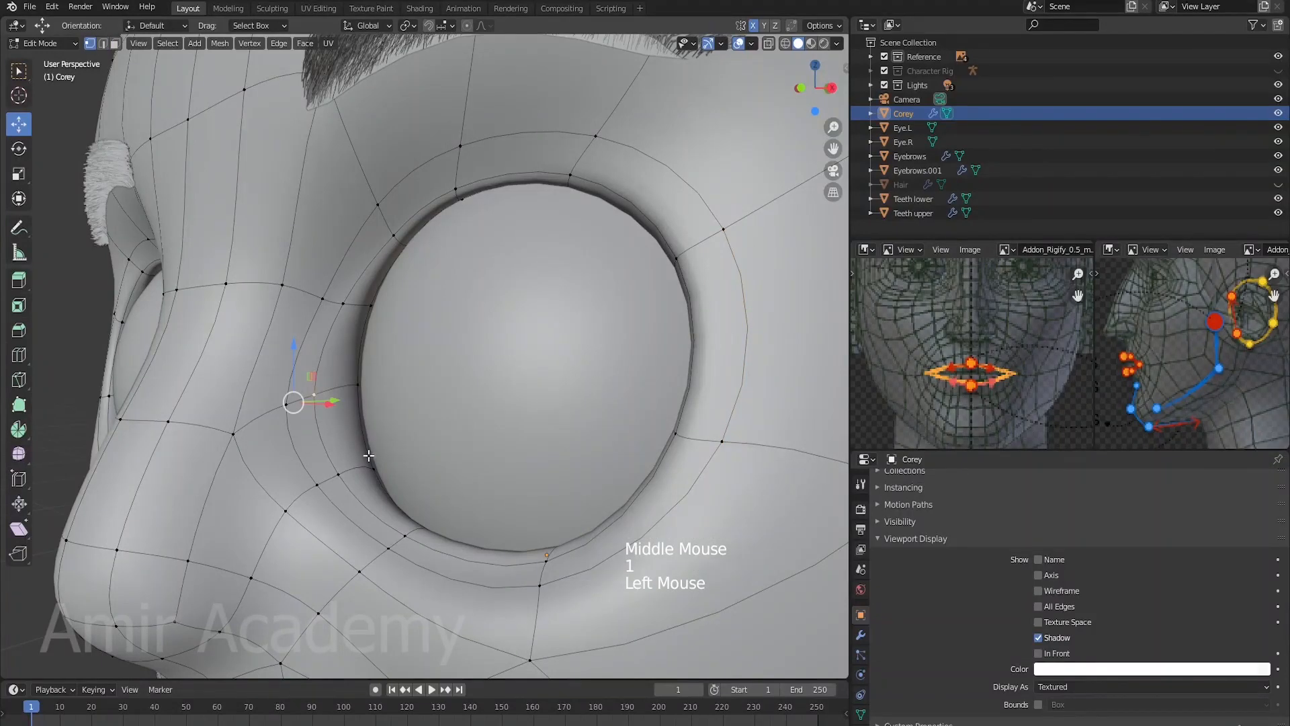
pyautogui.press('g')
pyautogui.press('g')
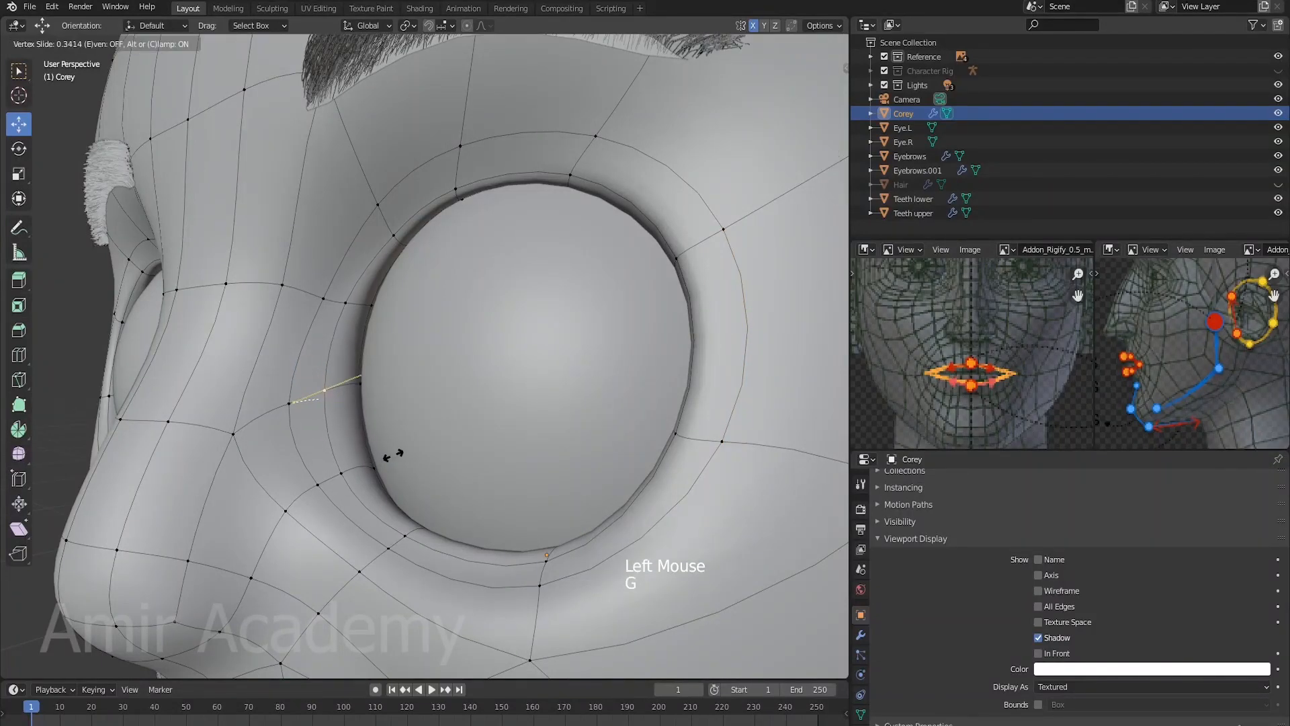
pyautogui.click(400, 453)
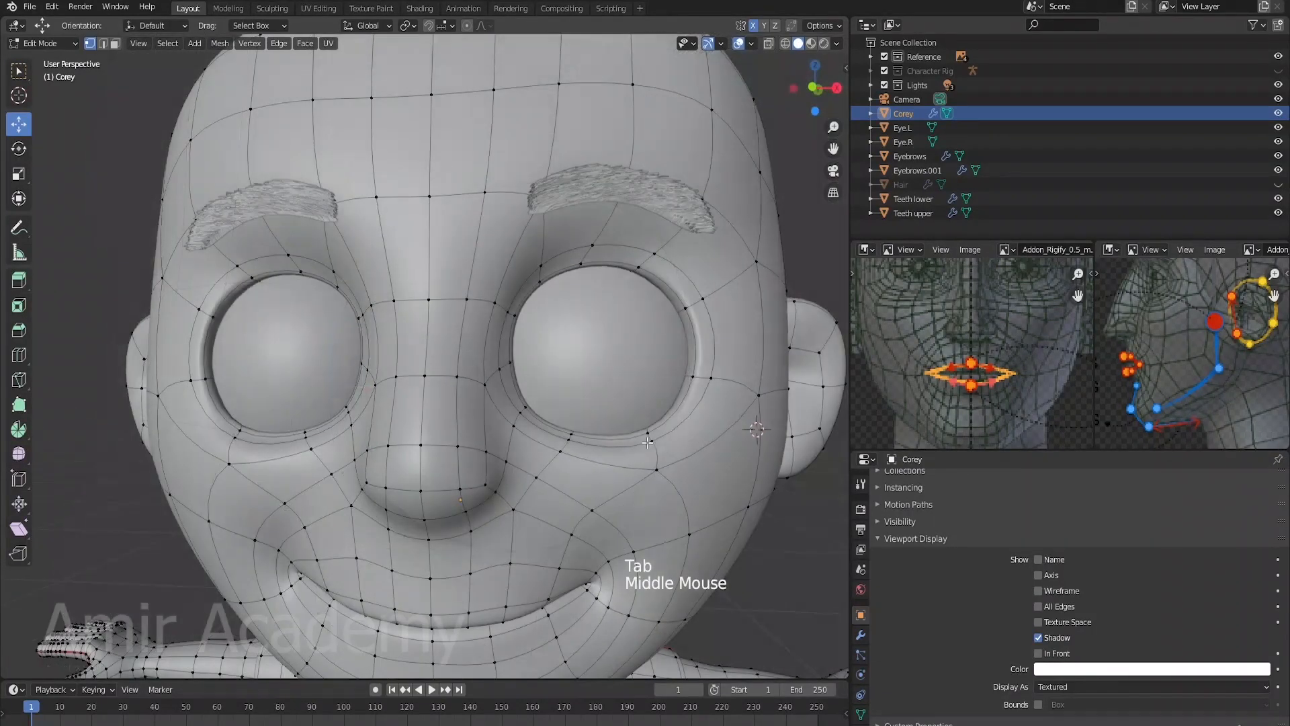
# Step: In face selection, adjust the position of the upper rim face of the character's left eye from a side view
pyautogui.keyDown('shift'); pyautogui.moveTo(665, 397); pyautogui.dragTo(641, 397, button='middle'); pyautogui.keyUp('shift')
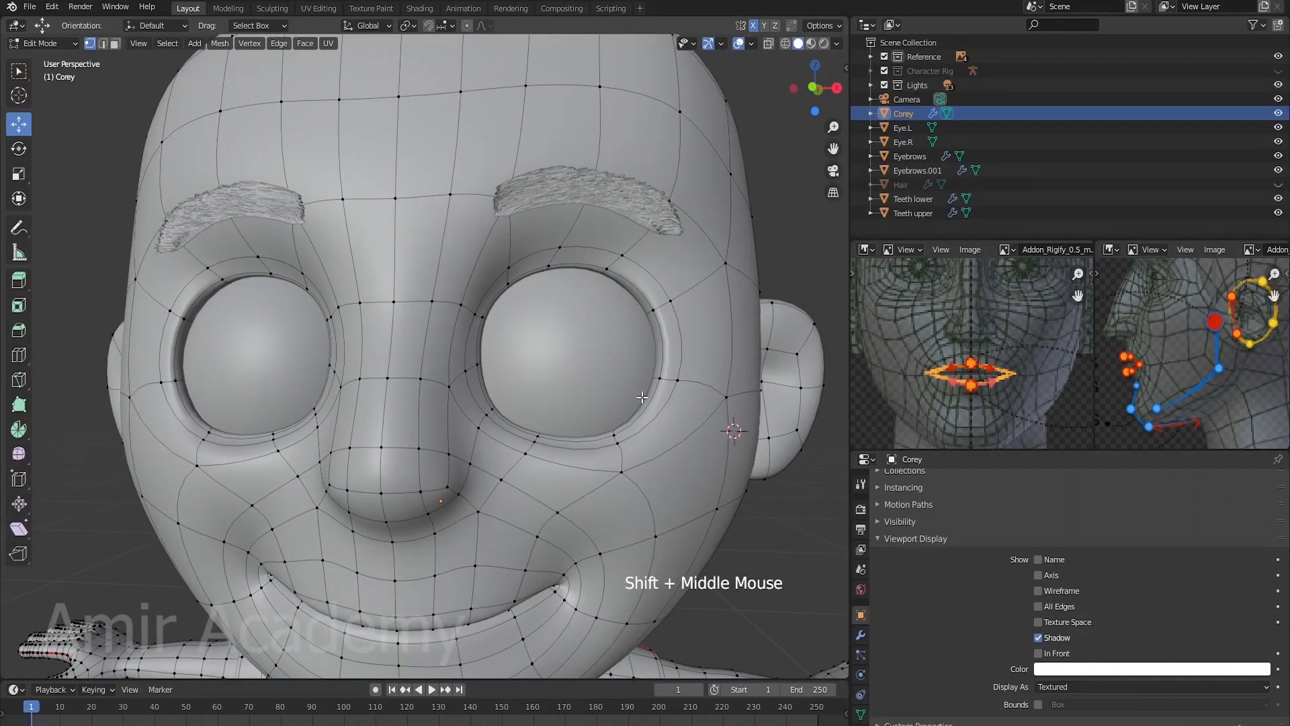
pyautogui.press('3')
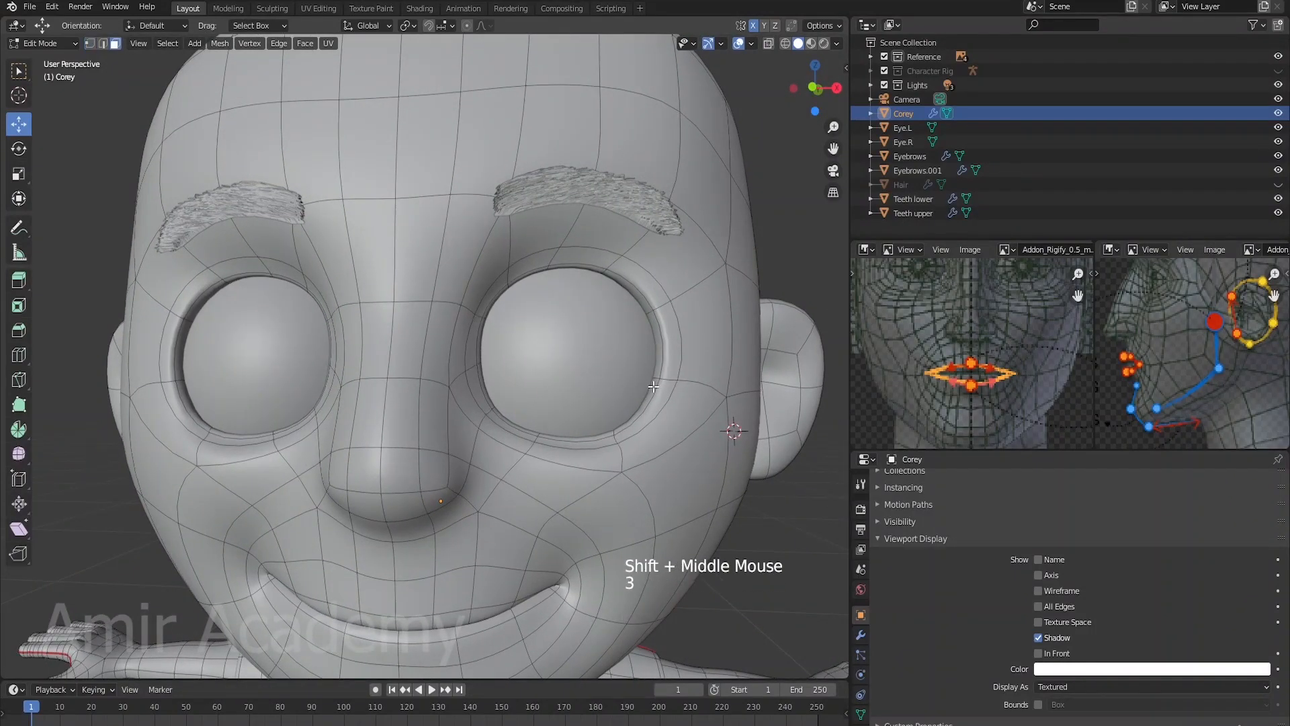
pyautogui.click(582, 267)
pyautogui.moveTo(575, 267); pyautogui.dragTo(431, 183, button='middle')
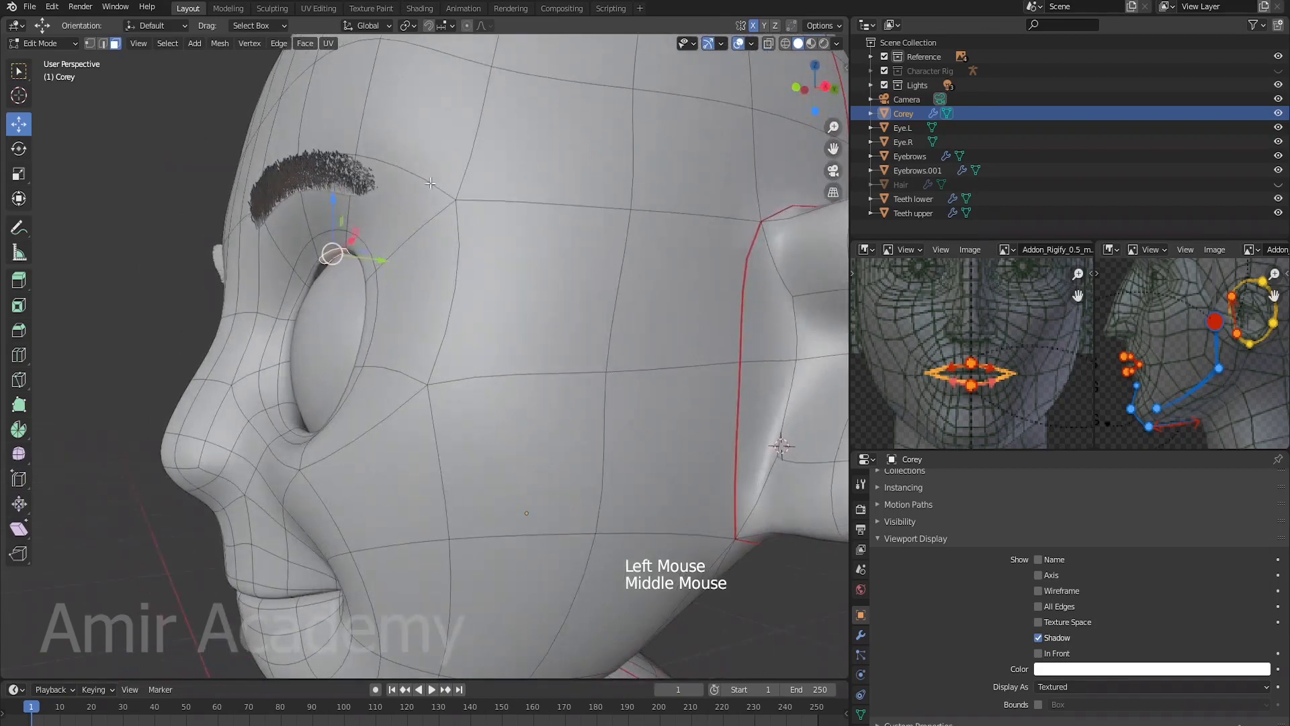
pyautogui.moveTo(336, 198); pyautogui.dragTo(366, 288)
pyautogui.moveTo(366, 288); pyautogui.dragTo(401, 296, button='middle')
# Step: Select the edge loop surrounding the character's left eye and shift it slightly backward along Y
pyautogui.press('2')
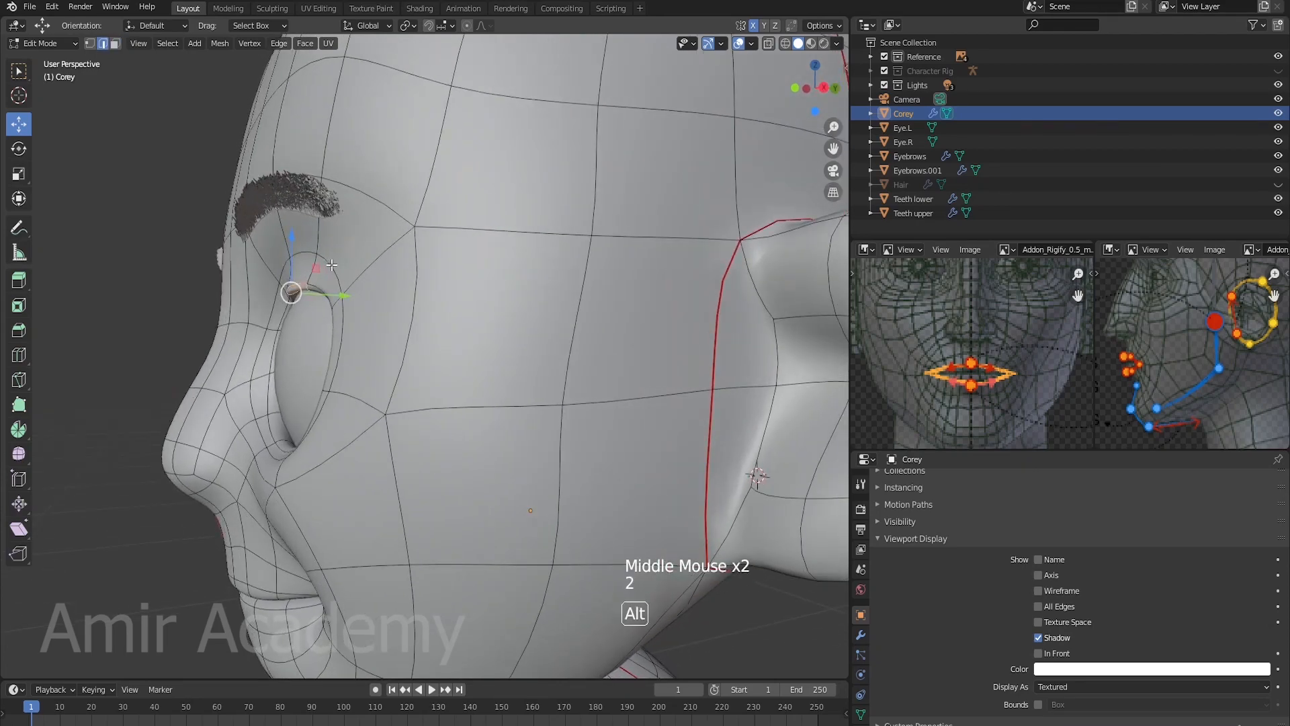
pyautogui.keyDown('alt'); pyautogui.click(332, 265); pyautogui.keyUp('alt')
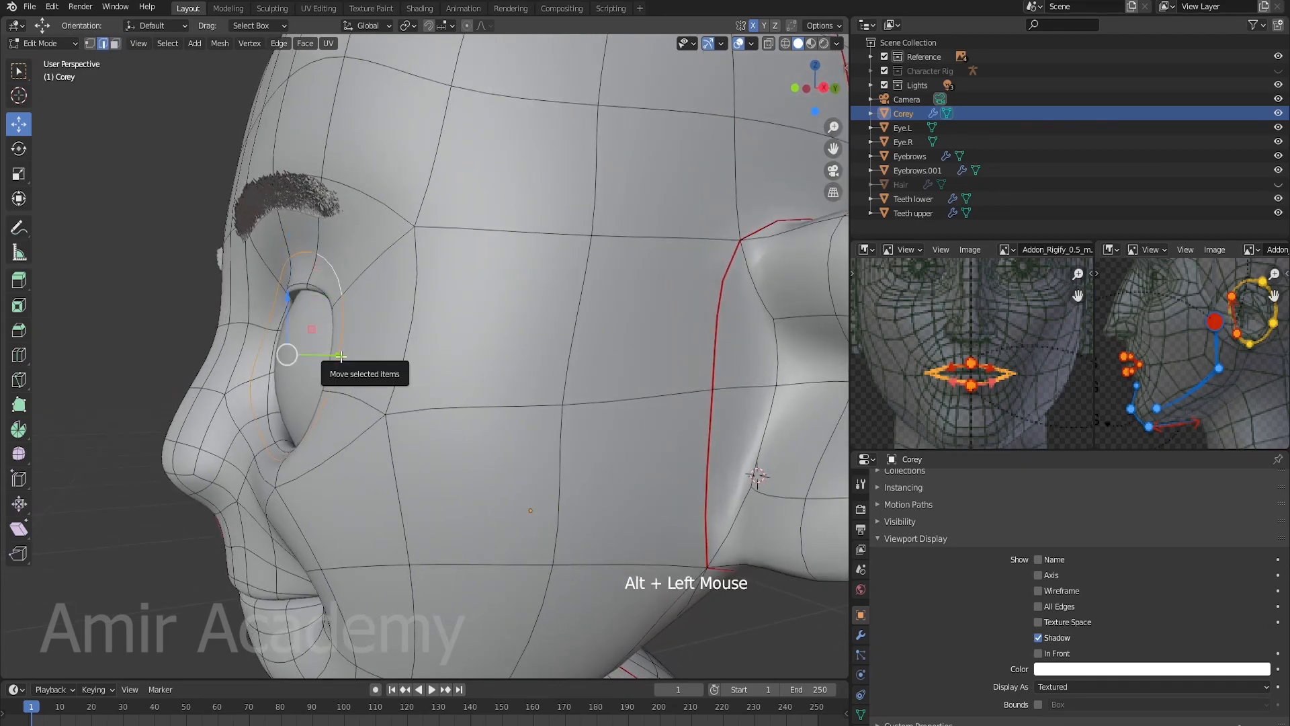
pyautogui.moveTo(340, 357); pyautogui.dragTo(350, 362)
# Step: Move the upper rim edge on the nose side of the character's left eye down and inward toward the eyeball
pyautogui.scroll(2, 350, 360)
pyautogui.moveTo(350, 357); pyautogui.dragTo(596, 325, button='middle')
pyautogui.press('2')
pyautogui.click(499, 287)
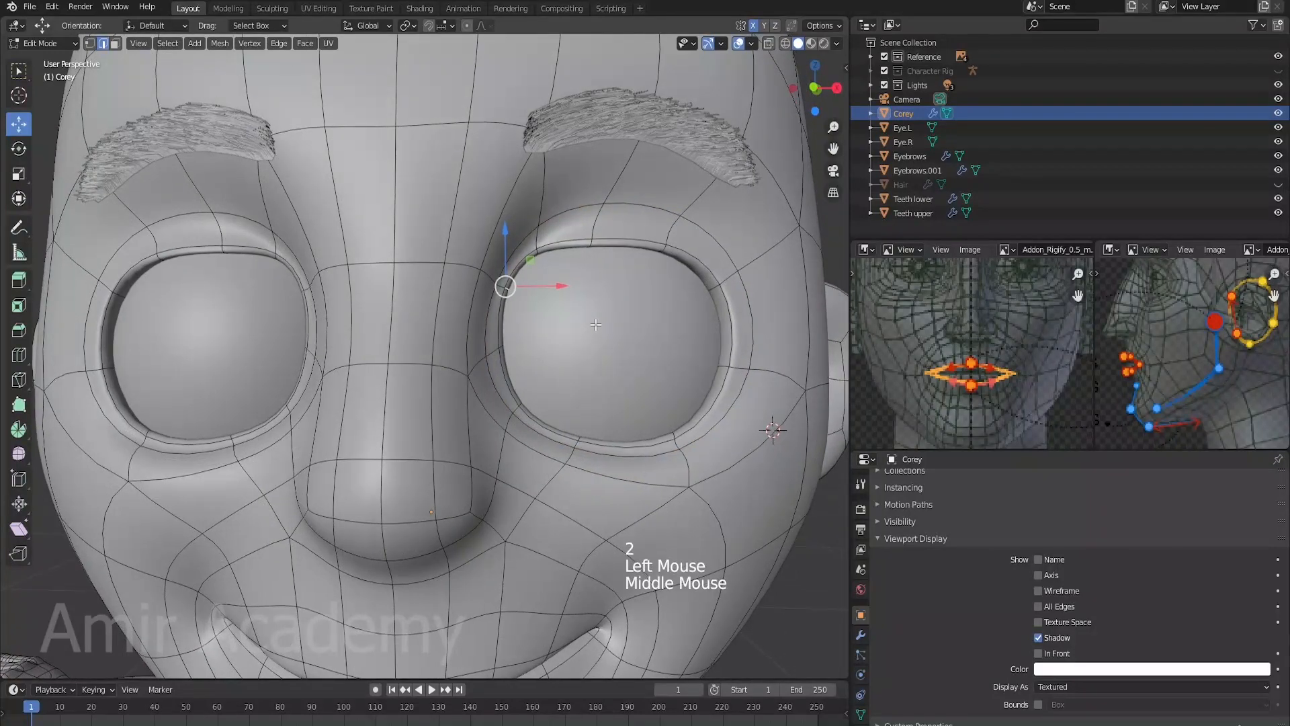
pyautogui.press('g')
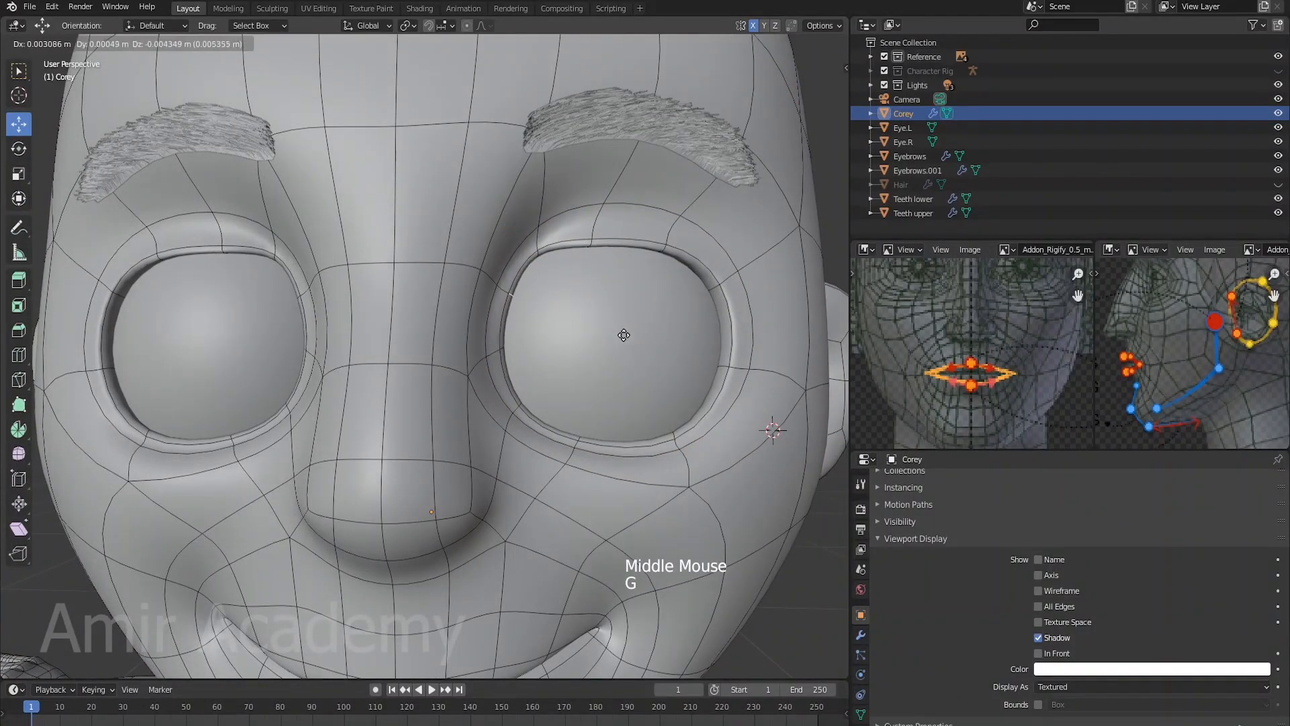
pyautogui.click(563, 280)
# Step: Nudge the neighbouring rim edge at the upper inner curve of the left eye slightly down toward the eyeball
pyautogui.click(538, 254)
pyautogui.press('g')
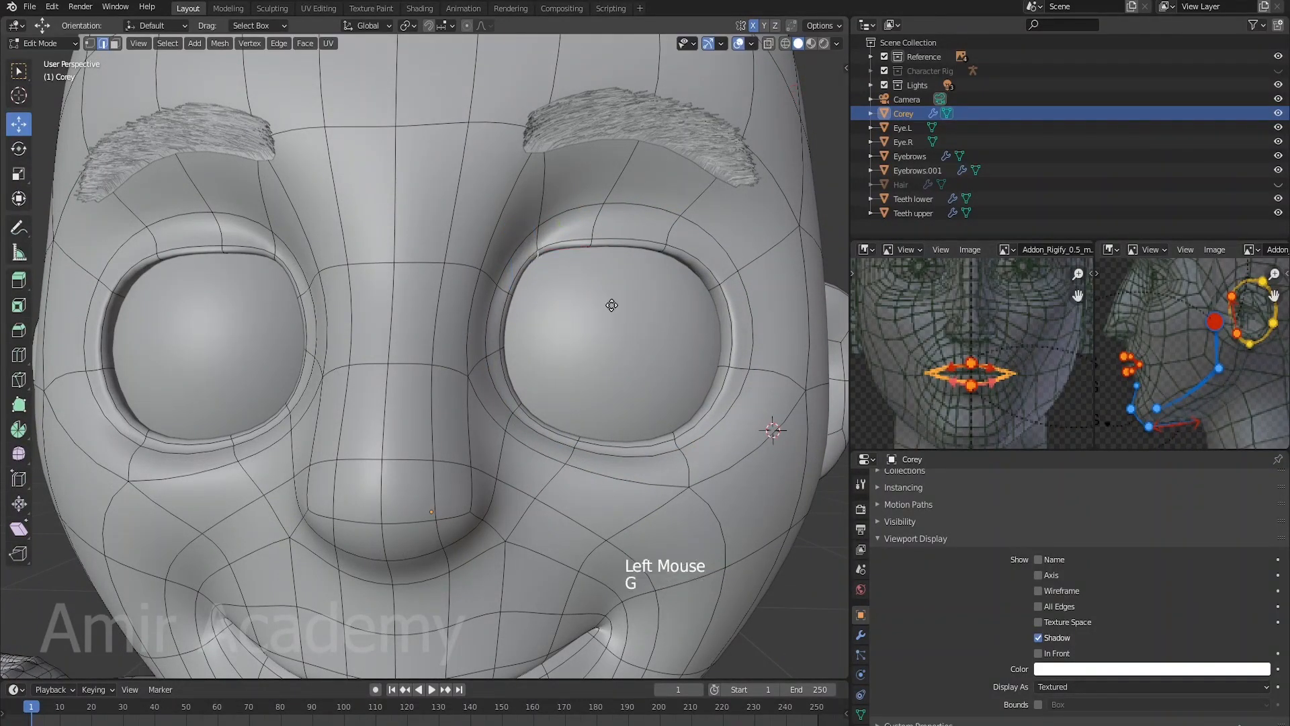
pyautogui.click(617, 309)
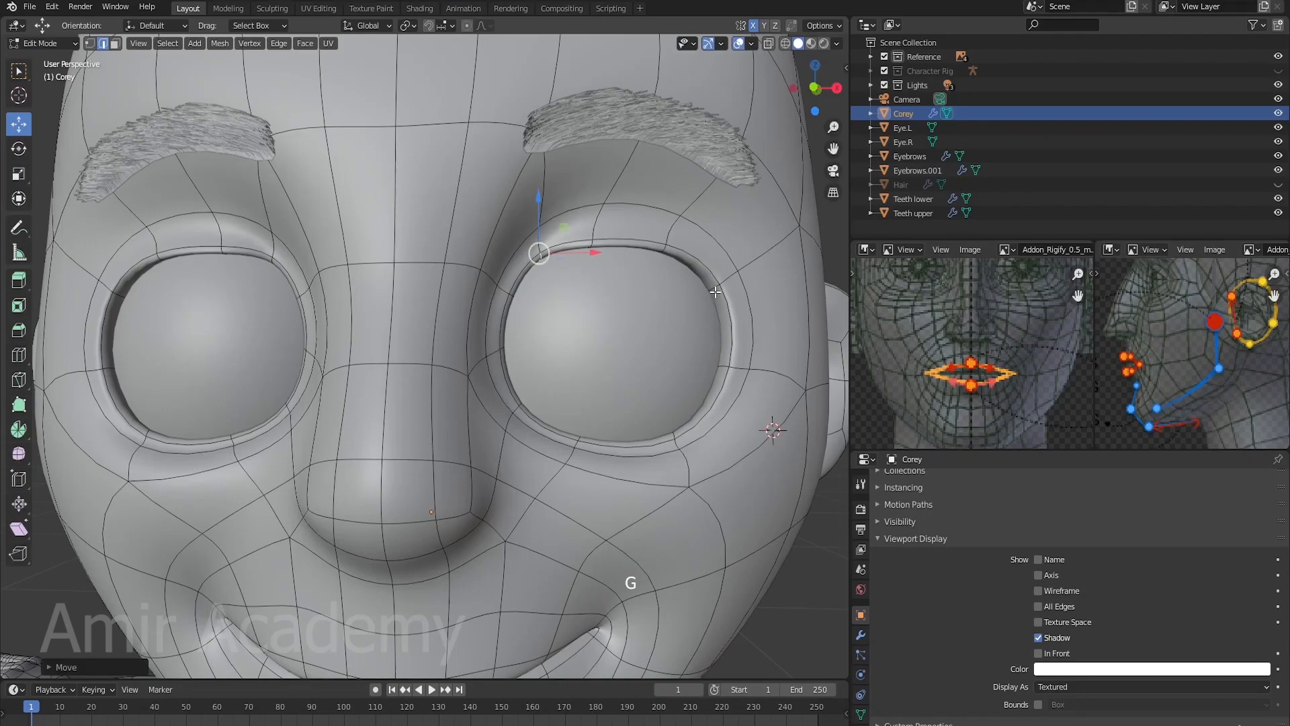
pyautogui.press('g')
pyautogui.click(584, 291)
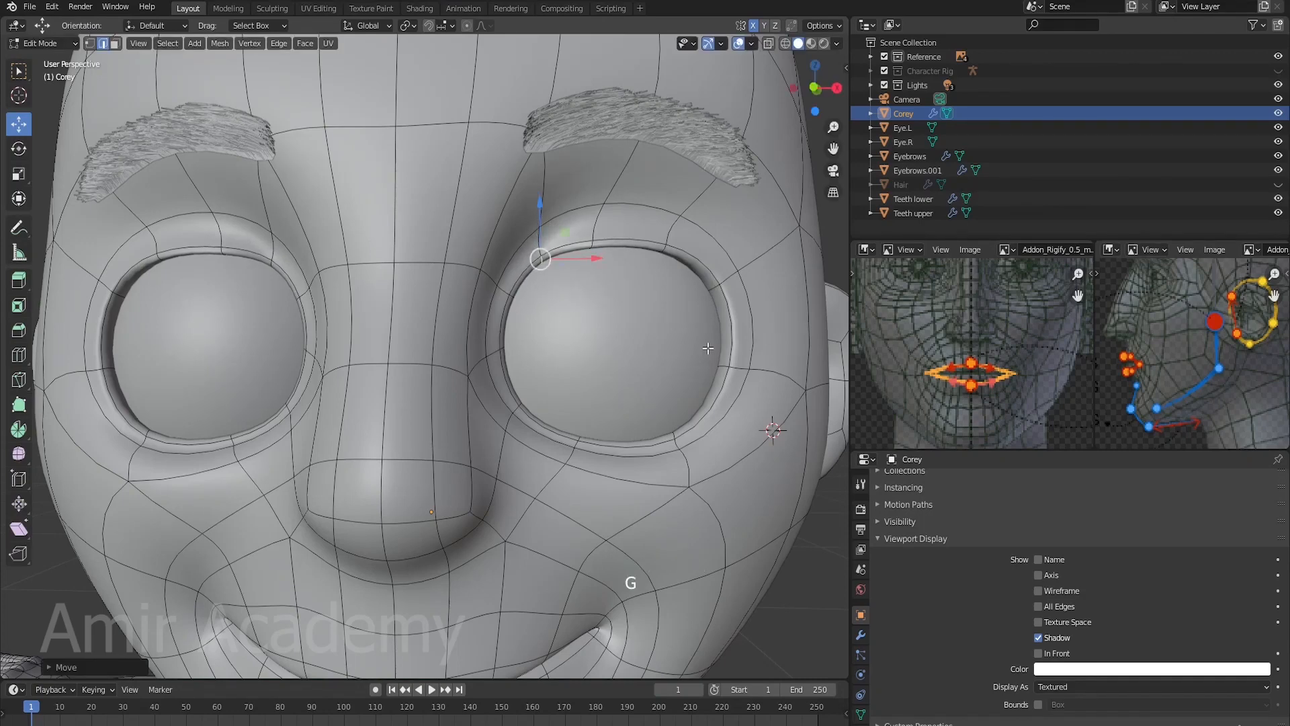
# Step: Reposition the outer lower rim edge of the left eye, and move the inner lower rim edge slightly down and toward the nose
pyautogui.click(671, 433)
pyautogui.press('g')
pyautogui.click(726, 462)
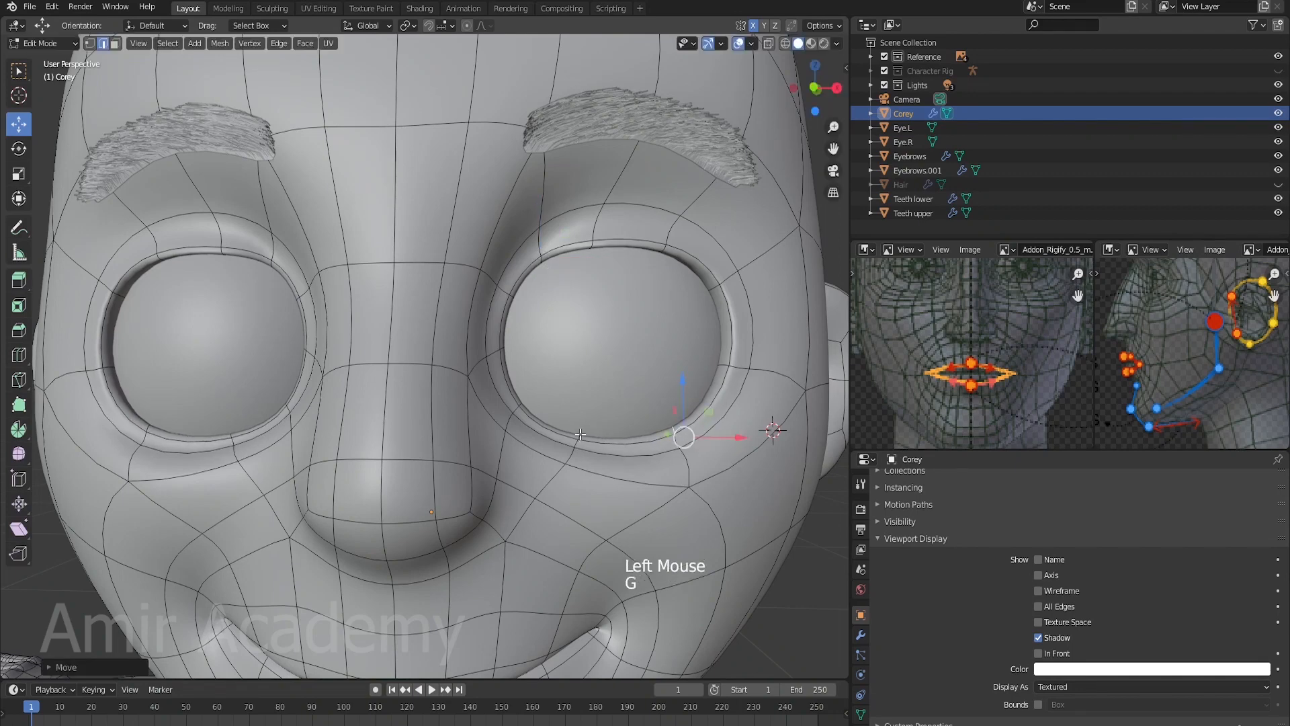
pyautogui.keyDown('shift'); pyautogui.click(568, 454); pyautogui.keyUp('shift')
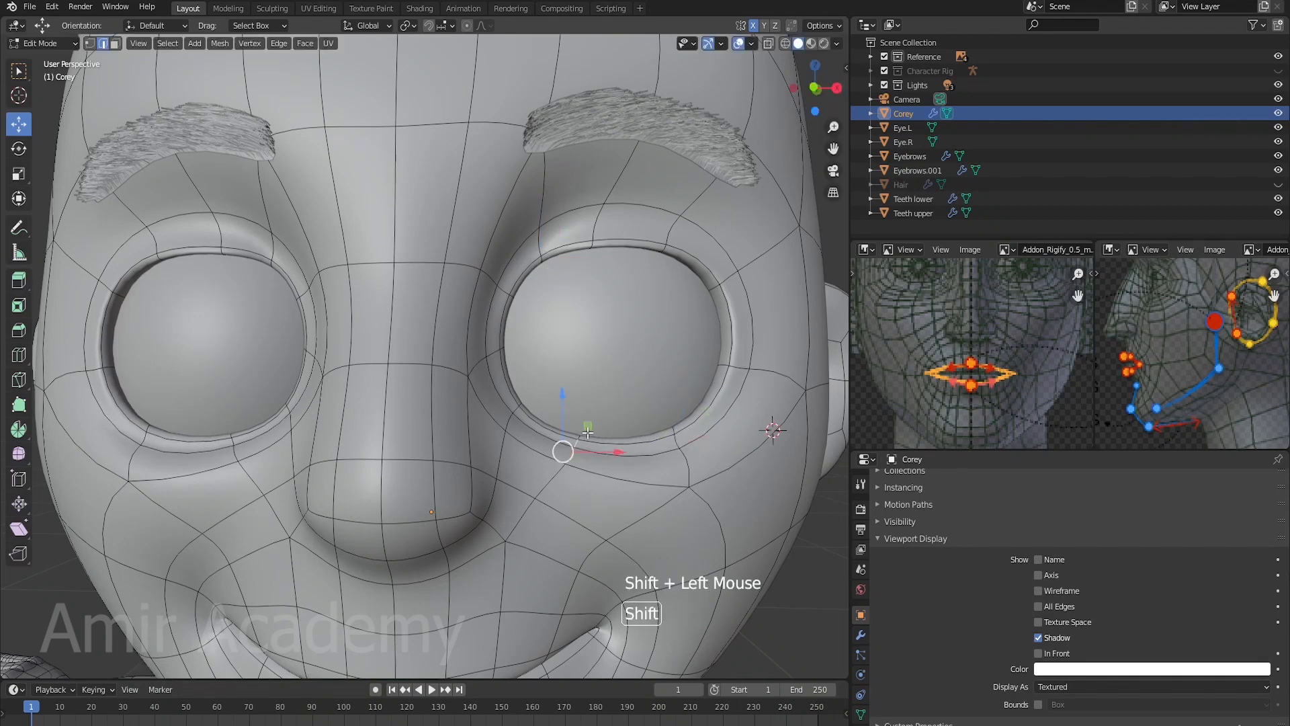
pyautogui.keyDown('shift'); pyautogui.click(580, 437); pyautogui.keyUp('shift')
pyautogui.press('g')
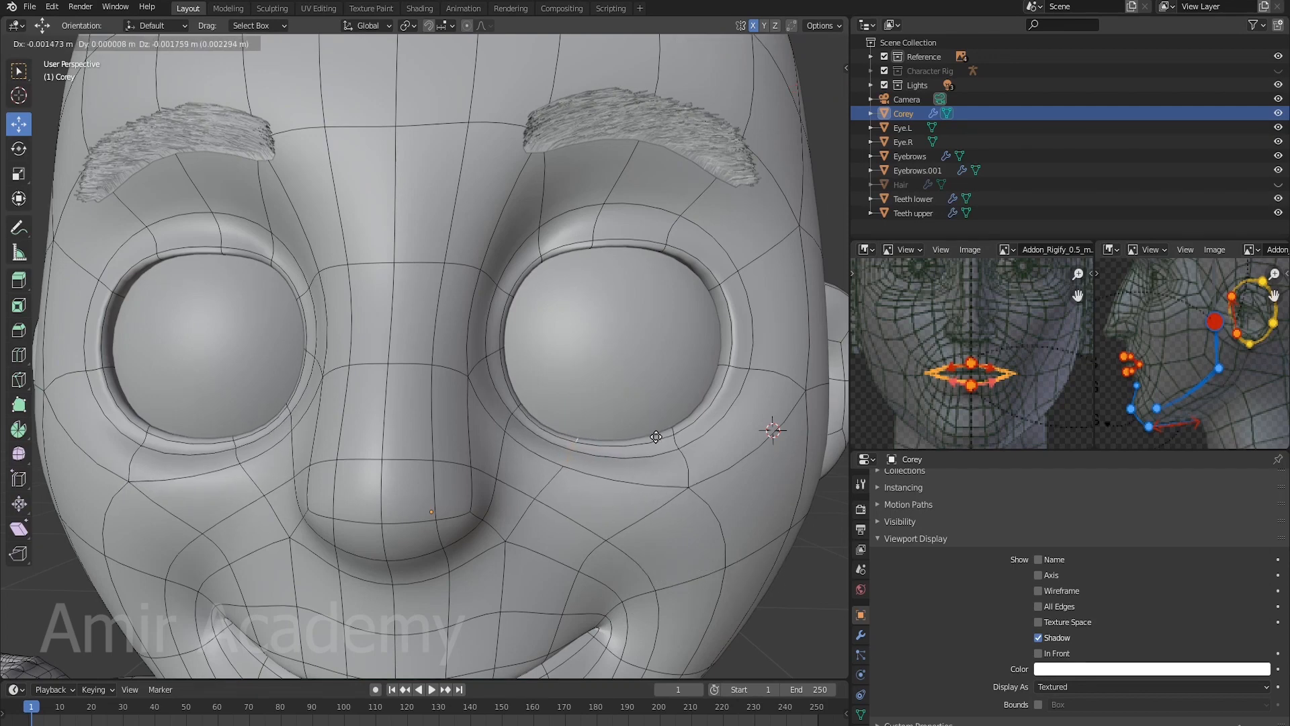
pyautogui.click(656, 438)
# Step: Nudge the middle and lower rim edges on the nose side of the left eye closer to the eyeball
pyautogui.click(503, 348)
pyautogui.moveTo(554, 344); pyautogui.dragTo(557, 346)
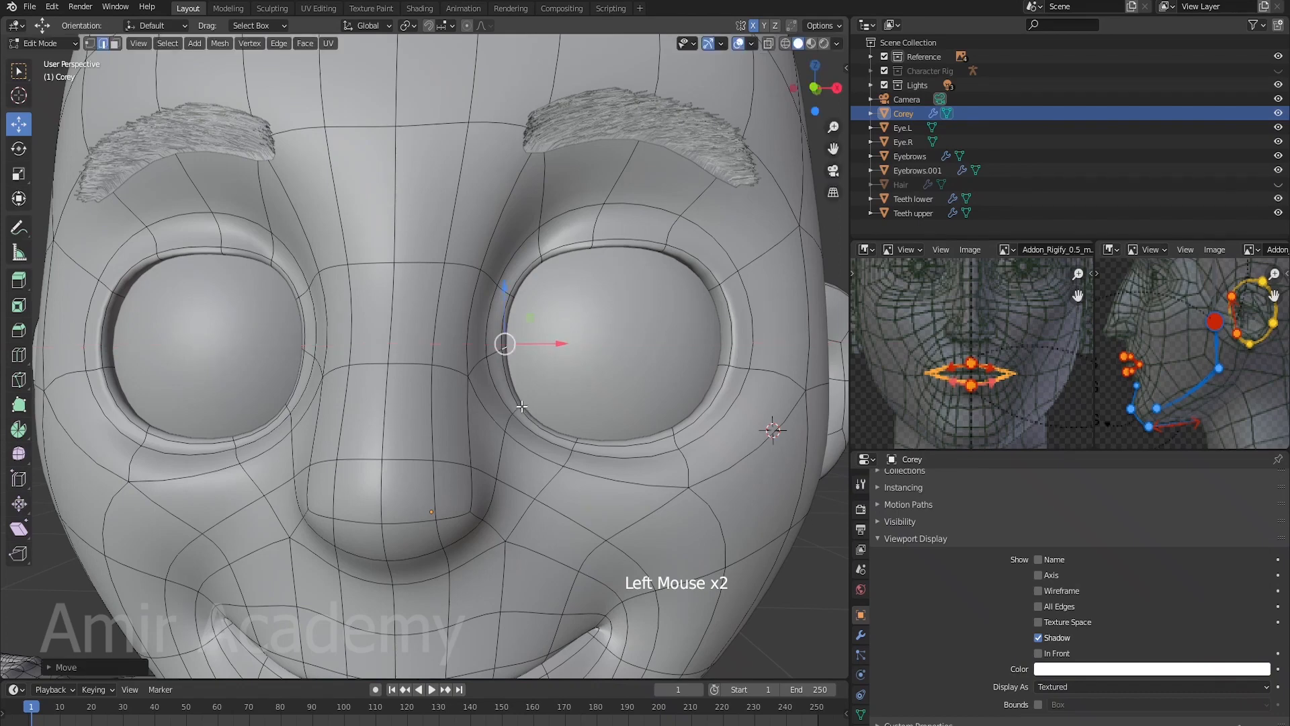
pyautogui.click(519, 403)
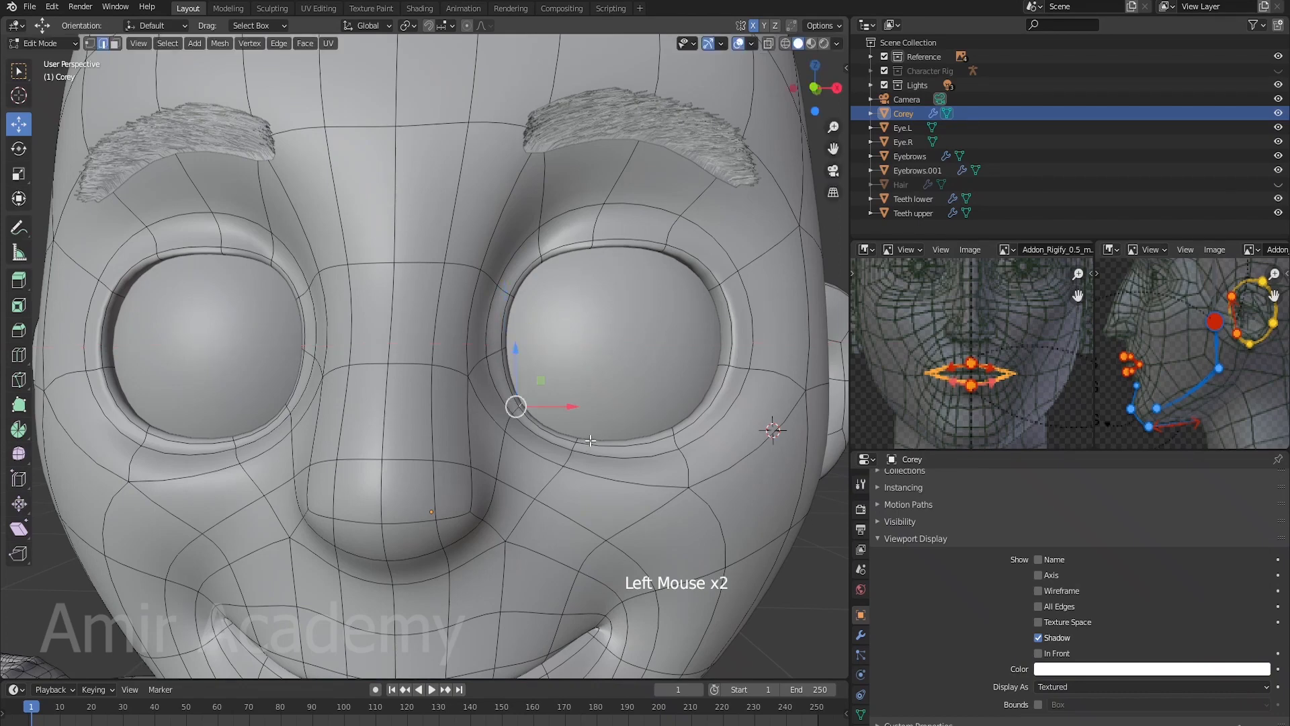
pyautogui.press('g')
pyautogui.click(592, 439)
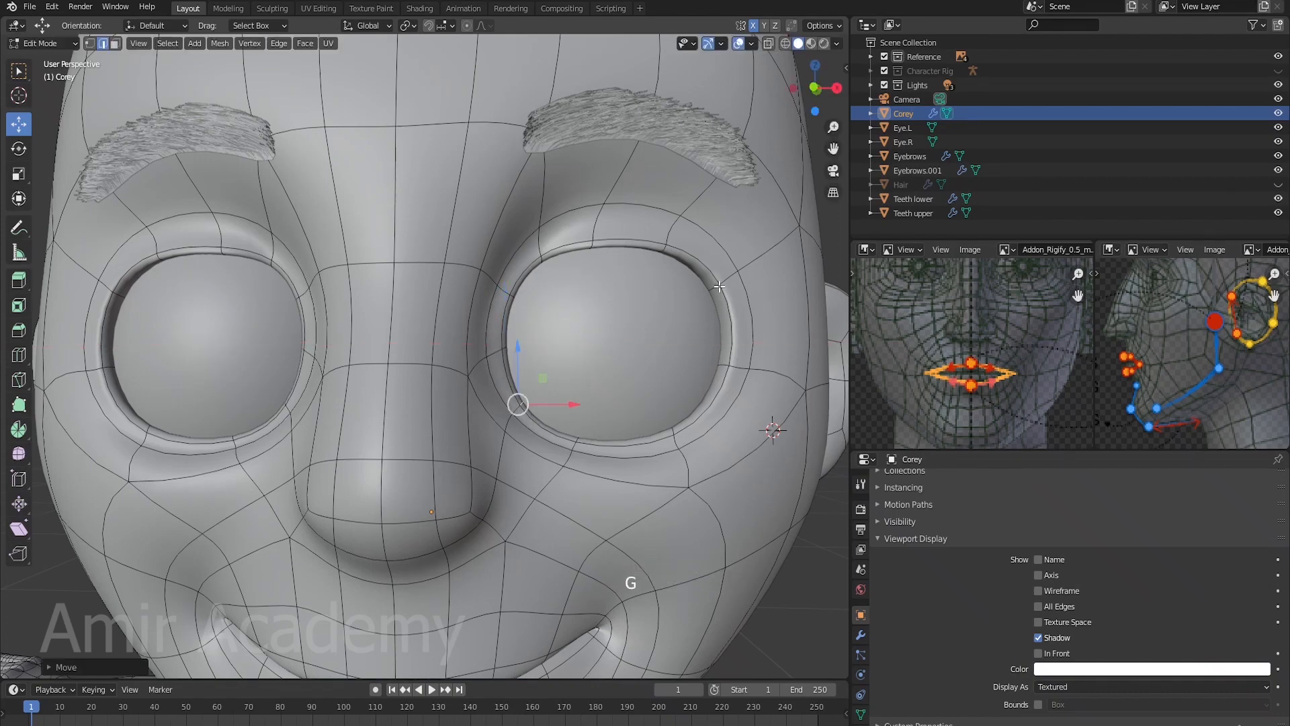
# Step: Move the upper outer rim edge of the character's left eye inward against the eyeball
pyautogui.click(753, 288)
pyautogui.press('g')
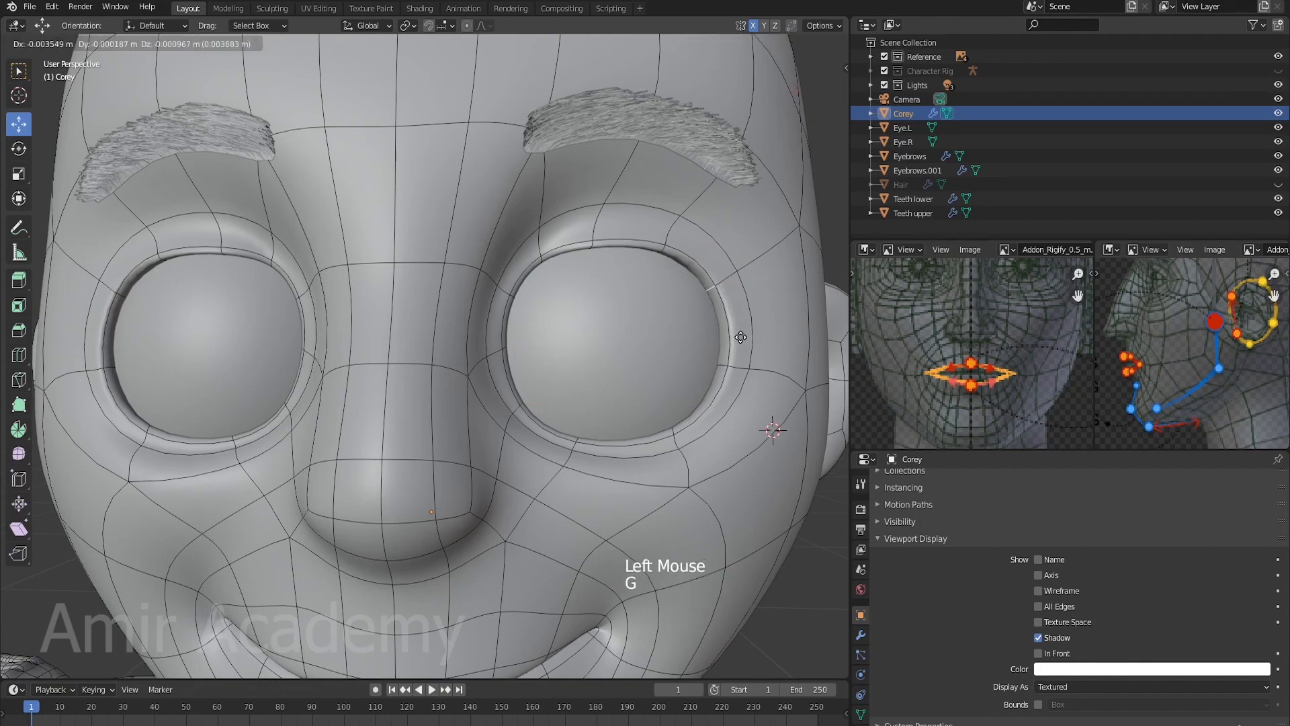
pyautogui.click(740, 337)
# Step: Switch the viewport to Material Preview shading and leave Edit Mode to view the whole head
pyautogui.scroll(-3, 632, 350)
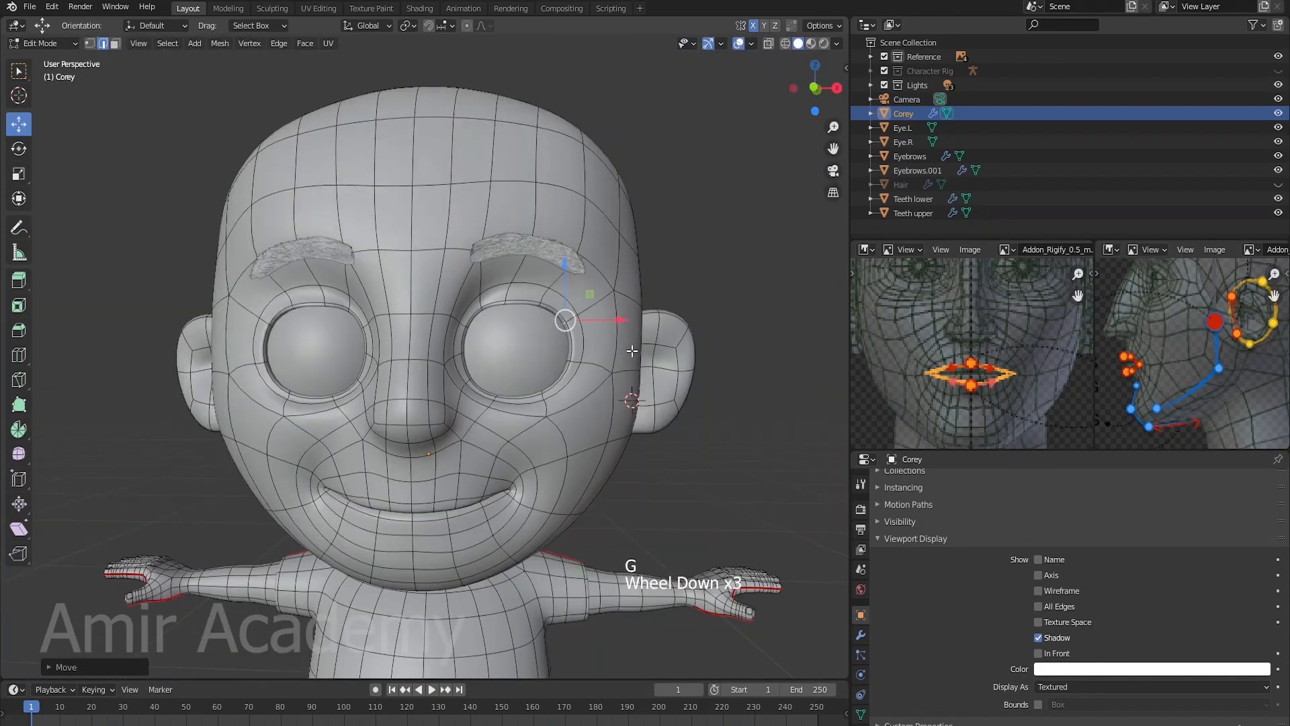
pyautogui.click(811, 44)
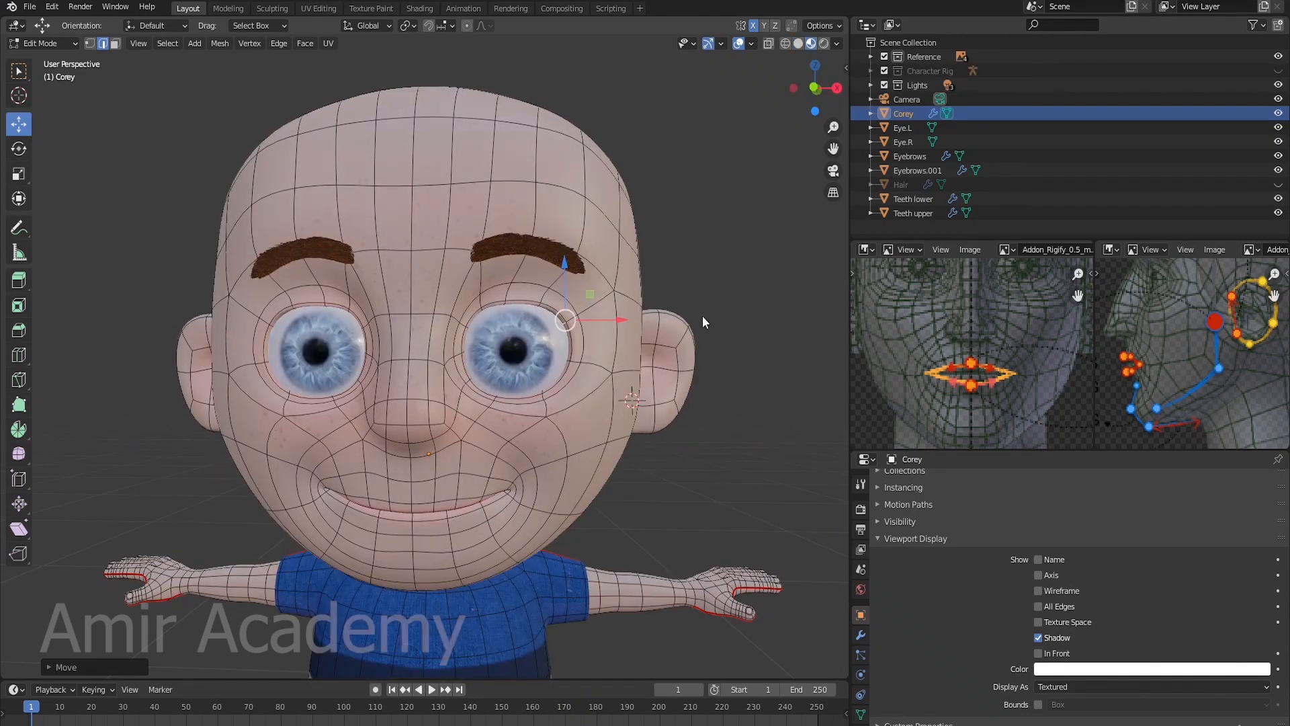
pyautogui.press('Tab')
pyautogui.moveTo(668, 345); pyautogui.dragTo(688, 345, button='middle')
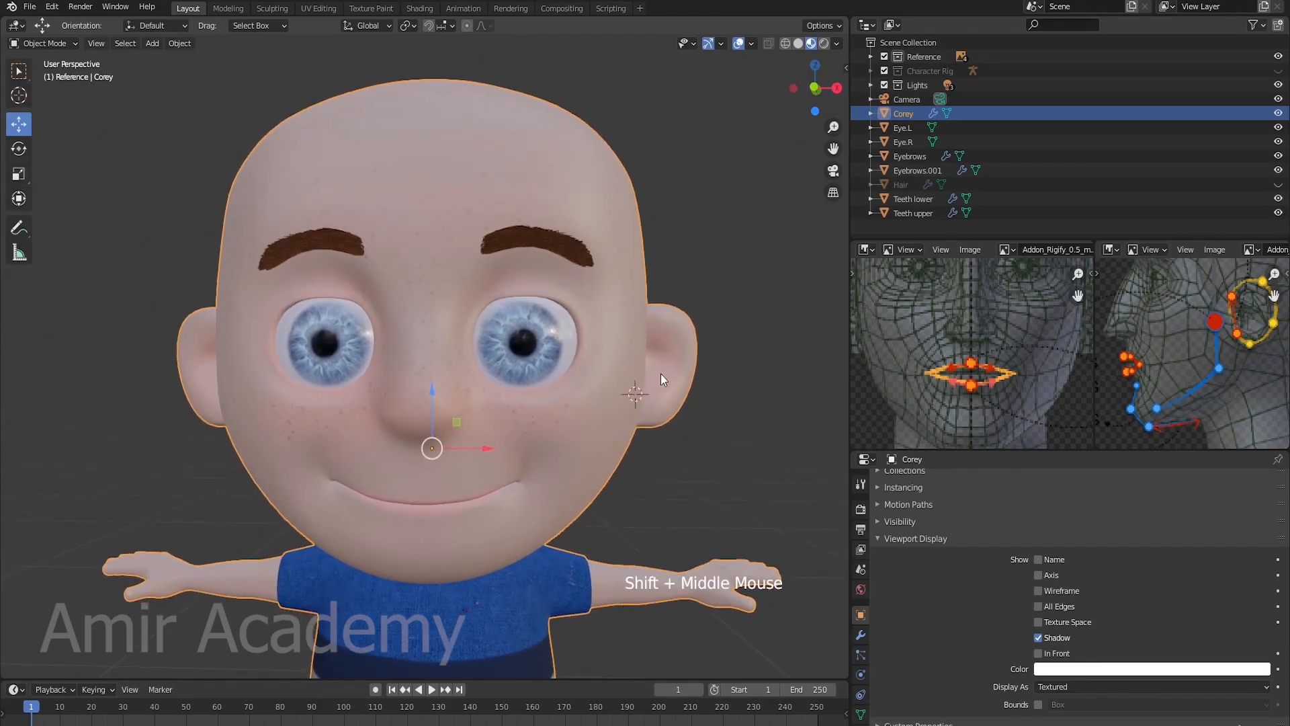
# Step: Back in Edit Mode, move the upper eyelid edge of the left eye forward along Y and slightly upward
pyautogui.press('Tab')
pyautogui.scroll(4, 665, 350)
pyautogui.moveTo(664, 350); pyautogui.dragTo(595, 347, button='middle')
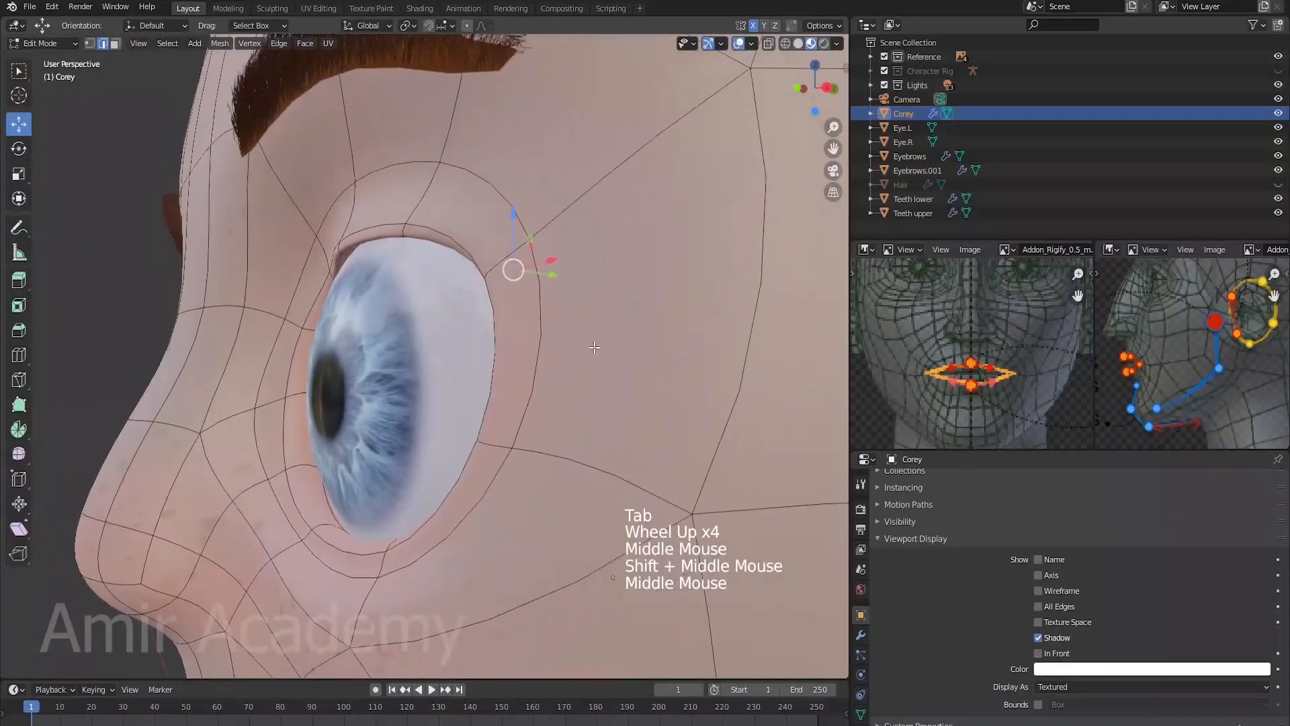
pyautogui.press('2')
pyautogui.click(372, 244)
pyautogui.moveTo(561, 272); pyautogui.dragTo(526, 249, button='middle')
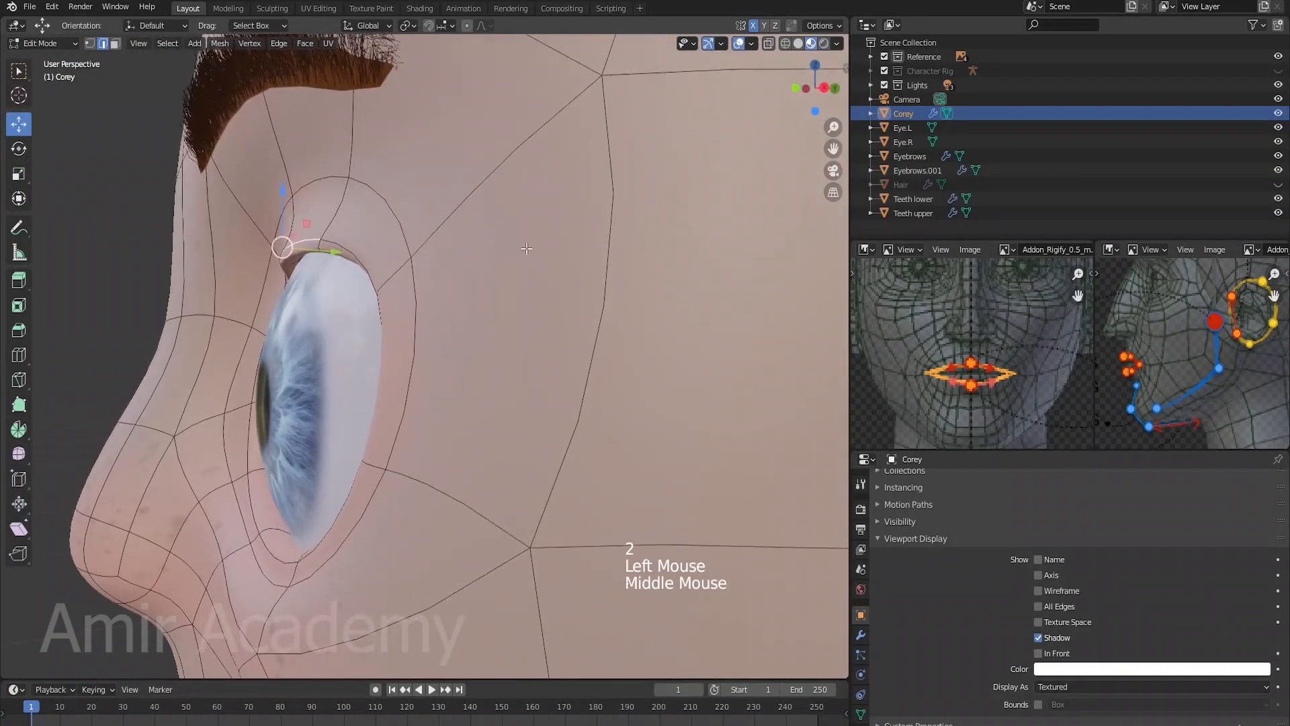
pyautogui.moveTo(330, 254); pyautogui.dragTo(304, 266)
pyautogui.moveTo(305, 266); pyautogui.dragTo(369, 278, button='middle')
pyautogui.moveTo(618, 216); pyautogui.dragTo(620, 203)
# Step: Set the Subdivision modifier's viewport level to 1
pyautogui.moveTo(672, 349); pyautogui.dragTo(709, 377, button='middle')
pyautogui.keyDown('shift'); pyautogui.scroll(1, 709, 376); pyautogui.keyUp('shift')
pyautogui.keyDown('shift'); pyautogui.moveTo(709, 377); pyautogui.dragTo(665, 290, button='middle'); pyautogui.keyUp('shift')
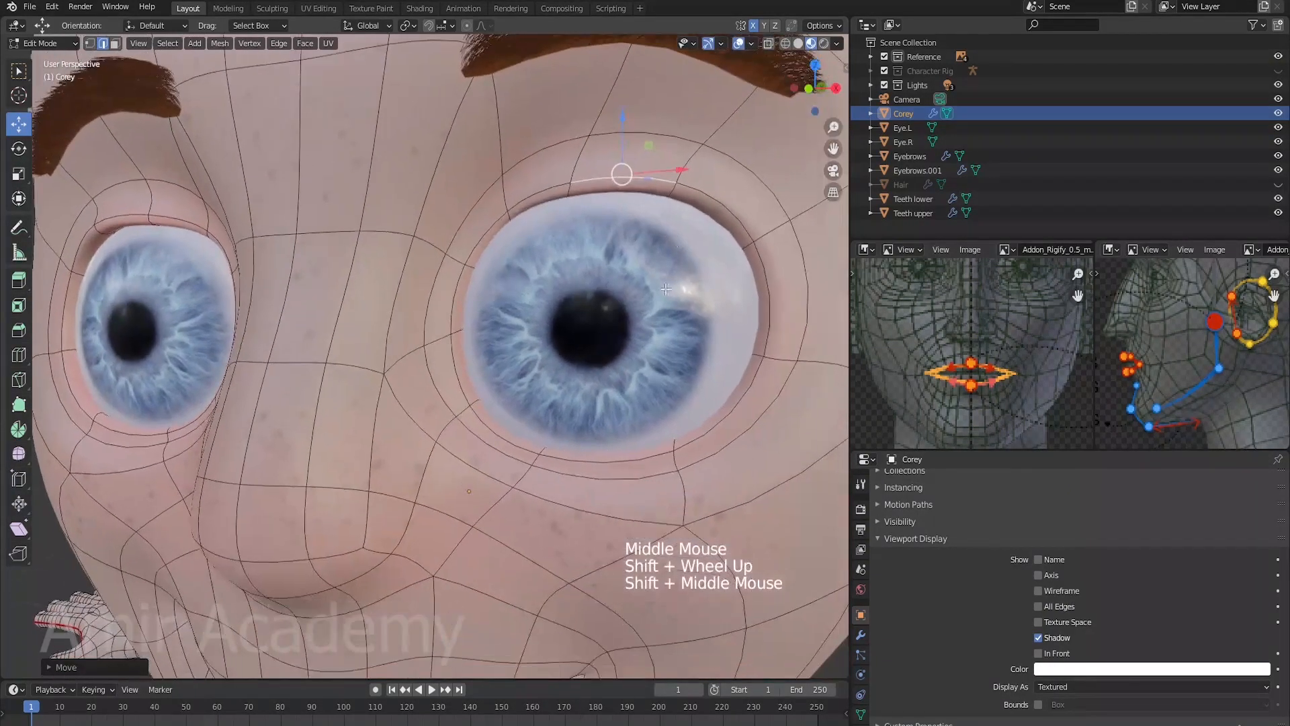
pyautogui.click(861, 636)
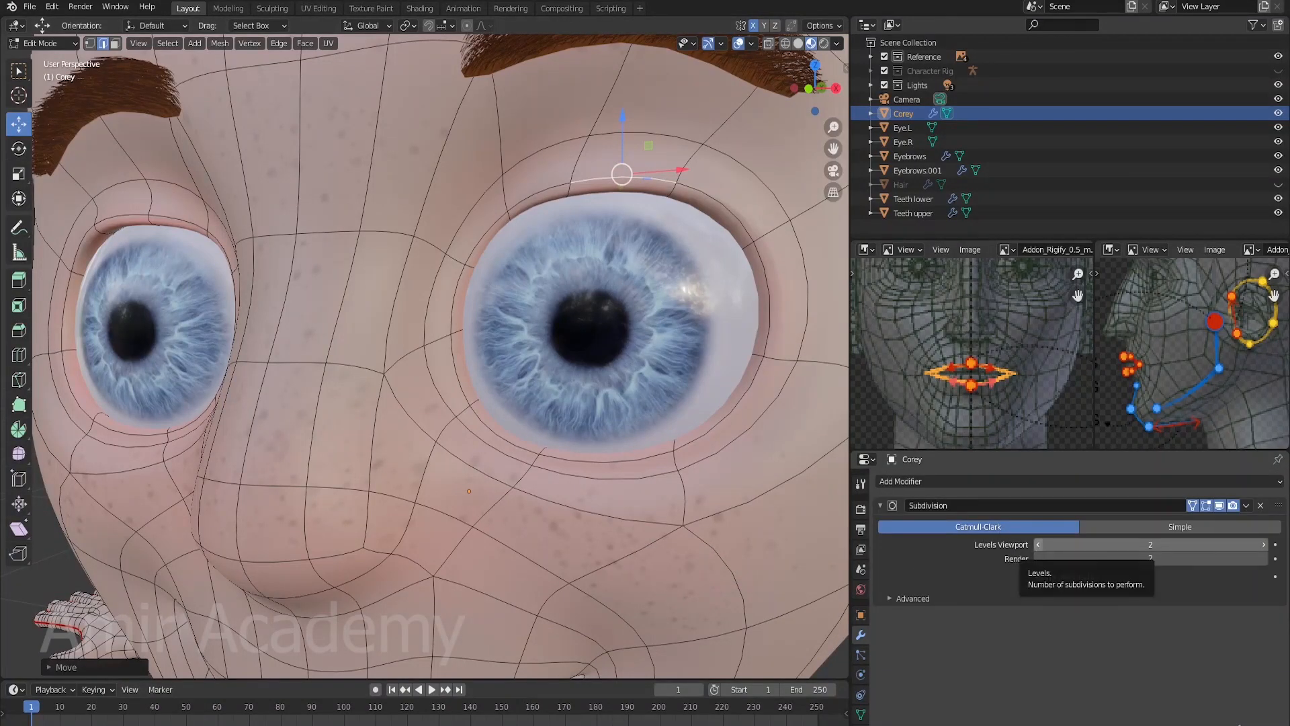
pyautogui.click(1039, 544)
# Step: Move the upper outer rim edge of the left eye slightly down and inward, and review the head in Object Mode
pyautogui.moveTo(742, 242); pyautogui.dragTo(733, 260, button='middle')
pyautogui.click(776, 244)
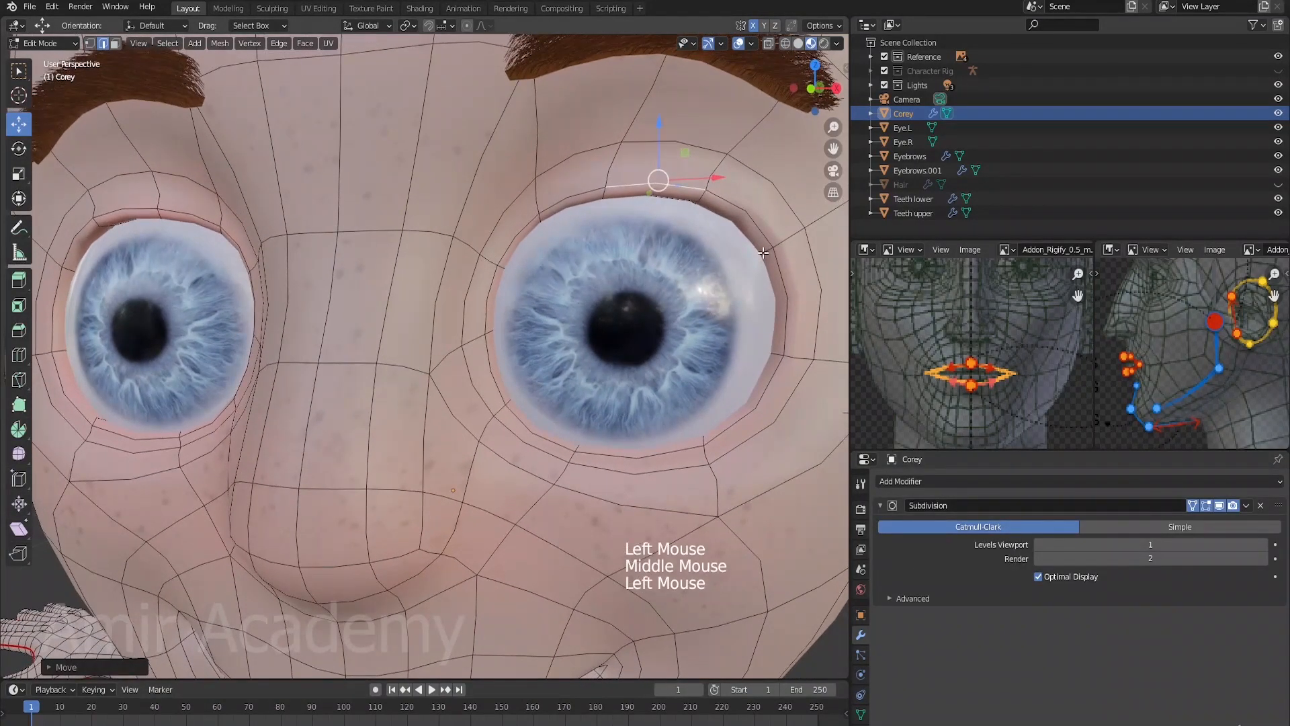
pyautogui.scroll(-2, 775, 266)
pyautogui.press('g')
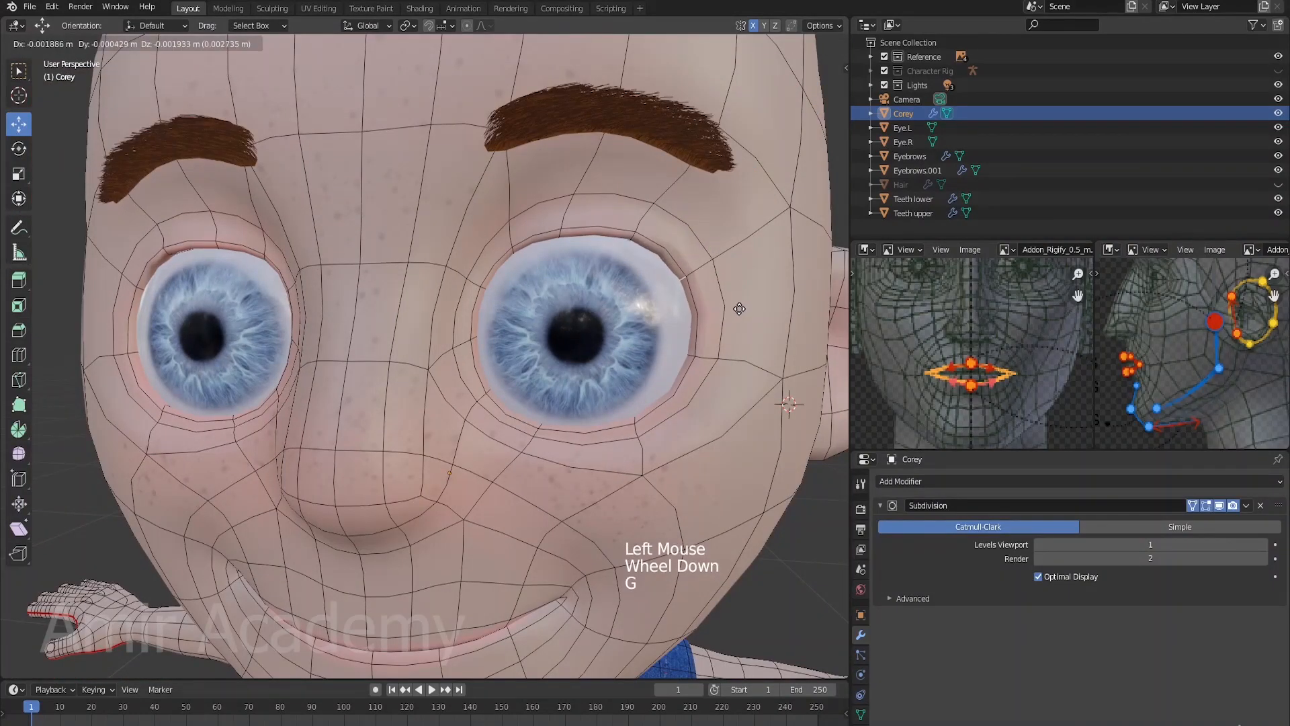
pyautogui.scroll(-3, 628, 387)
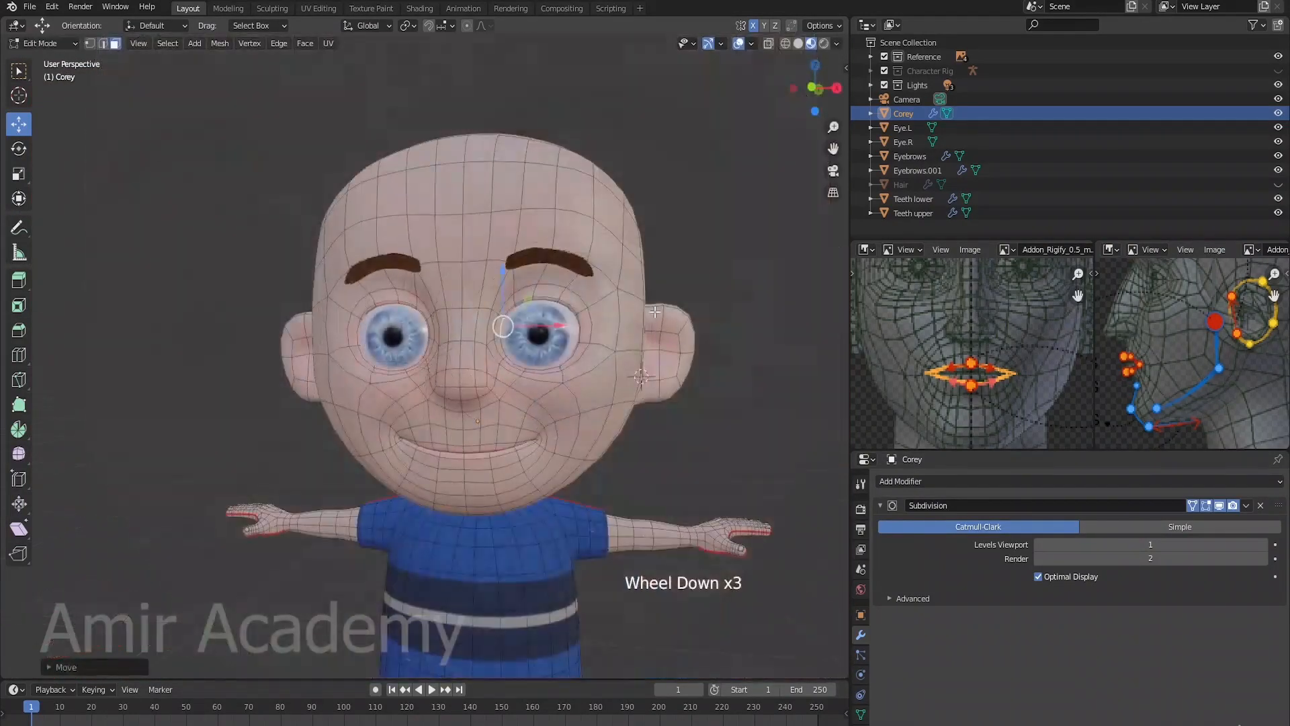
pyautogui.press('Tab')
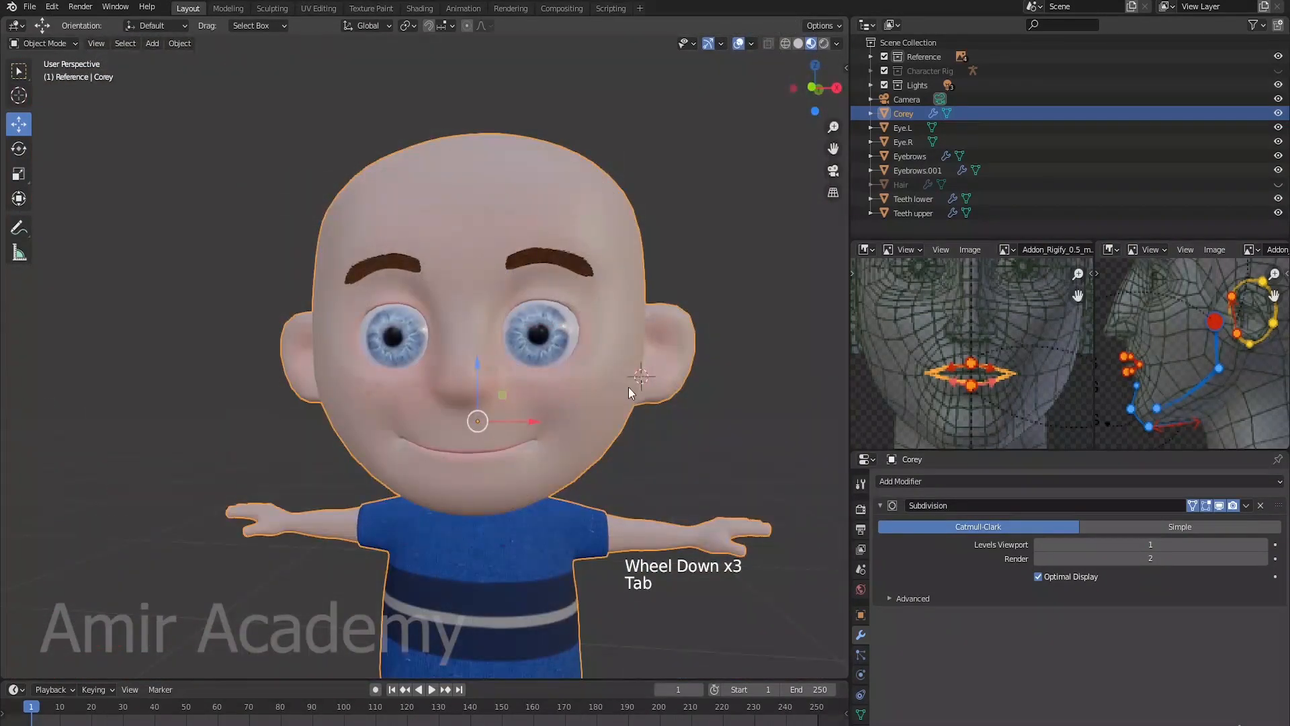
pyautogui.moveTo(628, 387)
pyautogui.mouseDown(button='middle')
pyautogui.moveTo(657, 406)
pyautogui.moveTo(719, 394)
pyautogui.moveTo(620, 407)
pyautogui.moveTo(658, 376)
pyautogui.moveTo(646, 381)
pyautogui.mouseUp(button='middle')
# Step: Return to Edit Mode and move the lower eyelid rim face of the left eye slightly up and forward along Y
pyautogui.scroll(3, 647, 381)
pyautogui.press('Tab')
pyautogui.scroll(2, 642, 383)
pyautogui.click(433, 425)
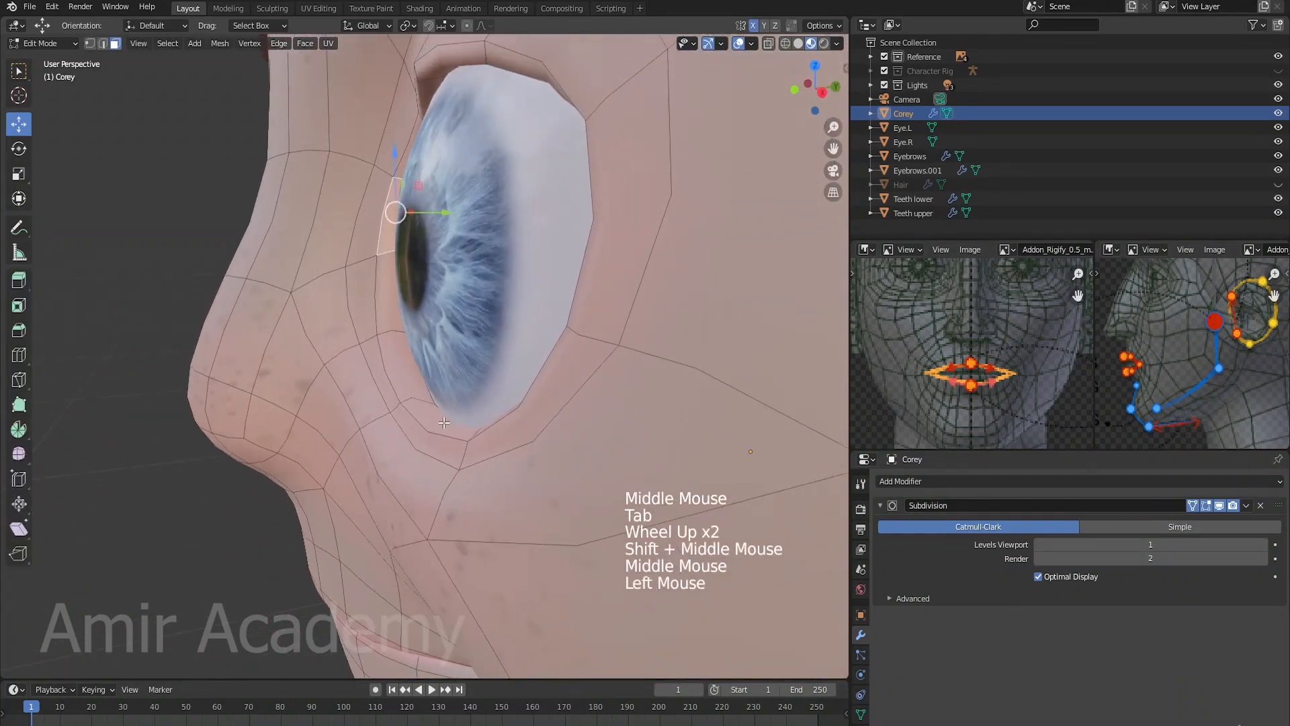
pyautogui.moveTo(434, 425); pyautogui.dragTo(620, 311, button='middle')
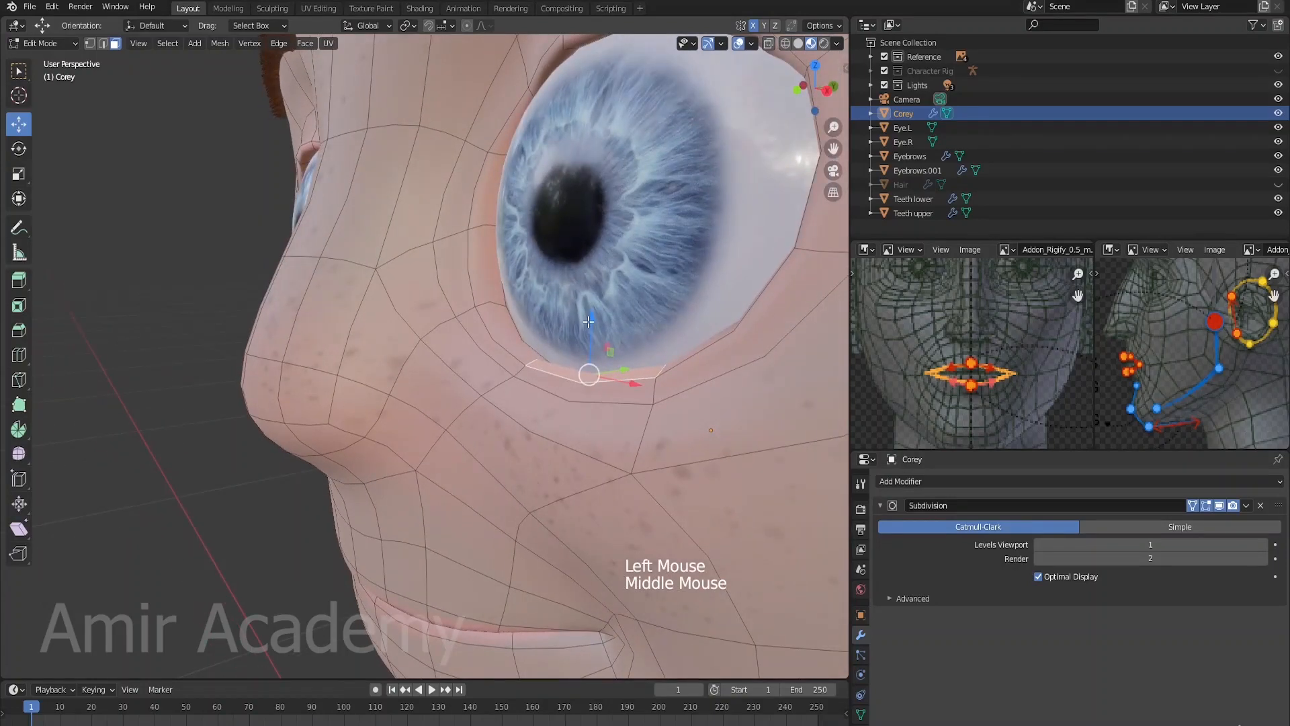
pyautogui.moveTo(588, 322); pyautogui.dragTo(590, 311)
pyautogui.moveTo(589, 312)
pyautogui.mouseDown(button='middle')
pyautogui.moveTo(611, 336)
pyautogui.moveTo(609, 322)
pyautogui.mouseUp(button='middle')
pyautogui.moveTo(438, 350); pyautogui.dragTo(424, 357)
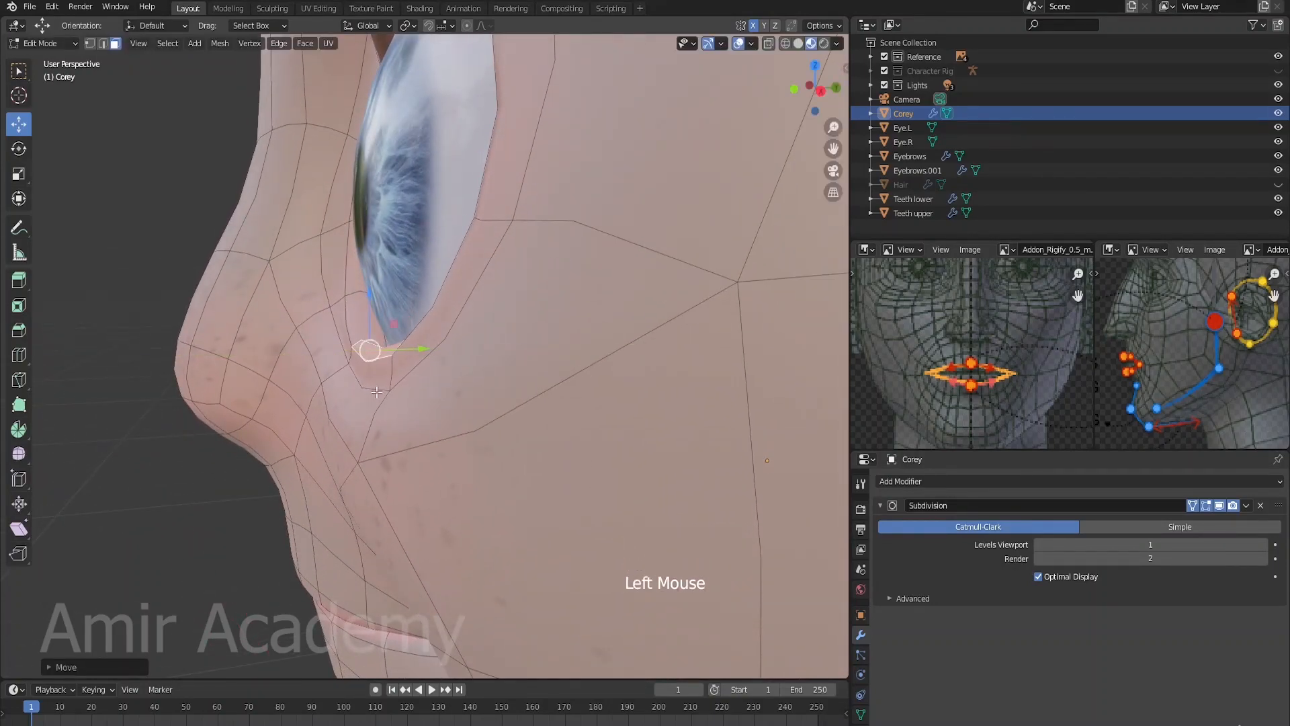
# Step: In edge selection, move the lower eyelid rim edge of the left eye slightly forward along Y
pyautogui.moveTo(377, 392); pyautogui.dragTo(469, 497, button='middle')
pyautogui.press('2')
pyautogui.click(512, 529)
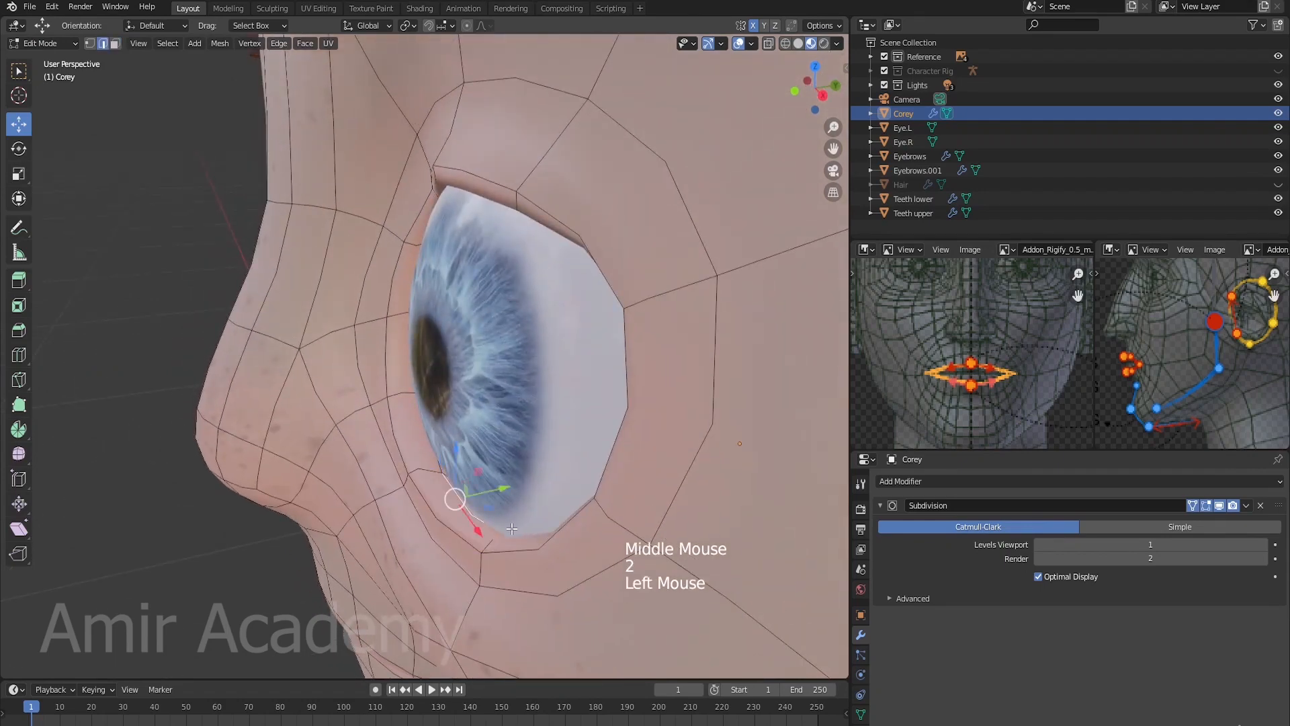
pyautogui.moveTo(502, 484); pyautogui.dragTo(482, 494)
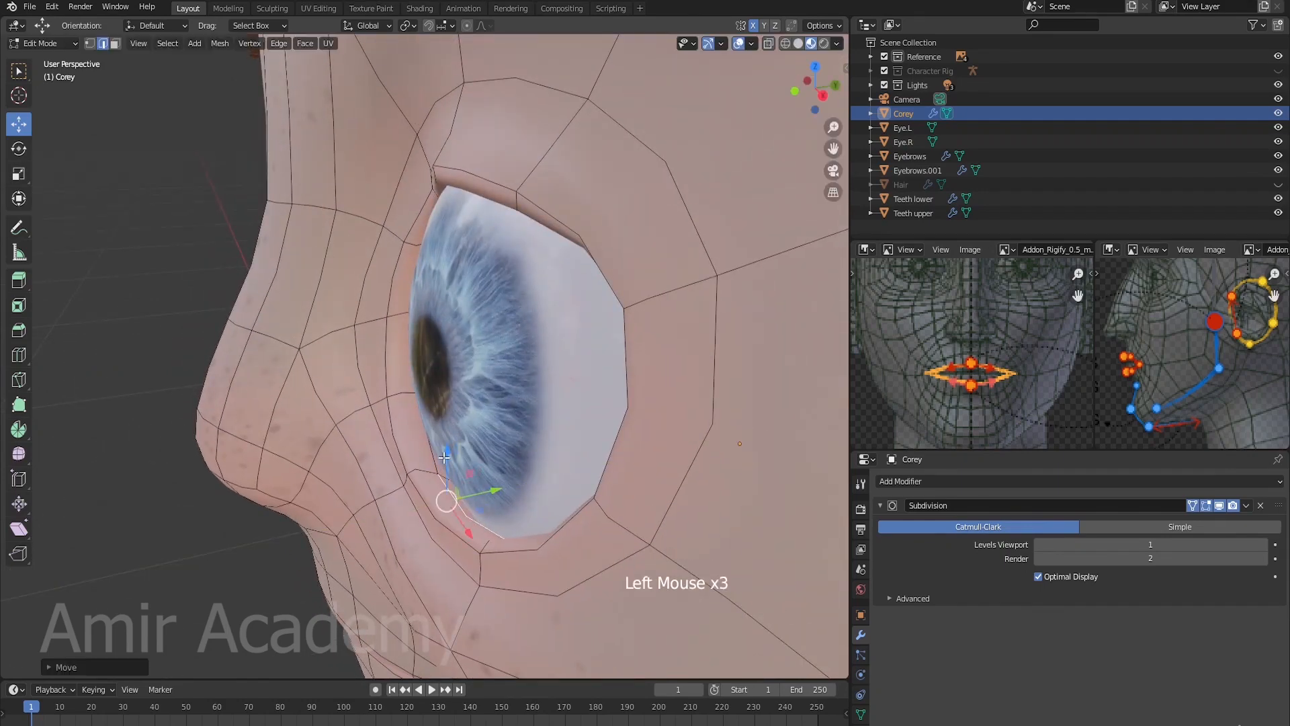
# Step: Adjust the upper eyelid rim edge of the left eye along Z to follow the eyeball
pyautogui.moveTo(444, 457); pyautogui.dragTo(637, 407, button='middle')
pyautogui.scroll(1, 626, 406)
pyautogui.click(454, 147)
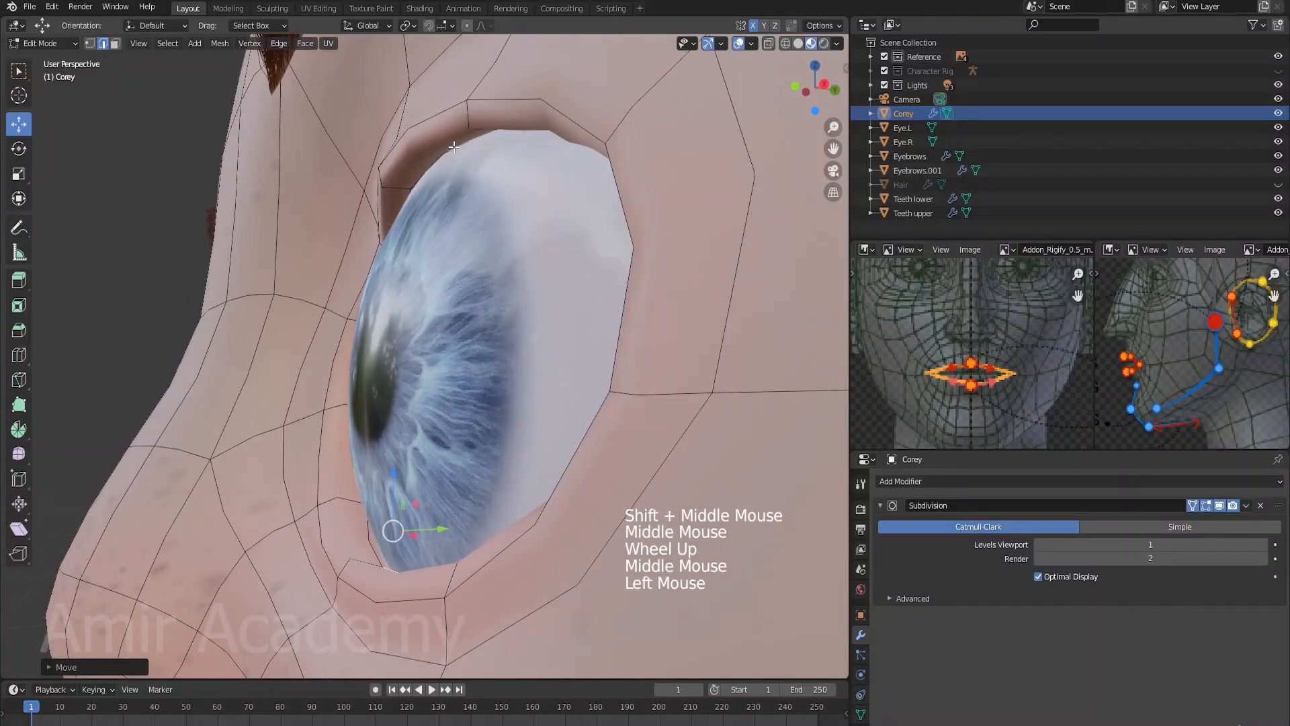
pyautogui.moveTo(575, 268); pyautogui.dragTo(582, 268, button='middle')
pyautogui.click(484, 127)
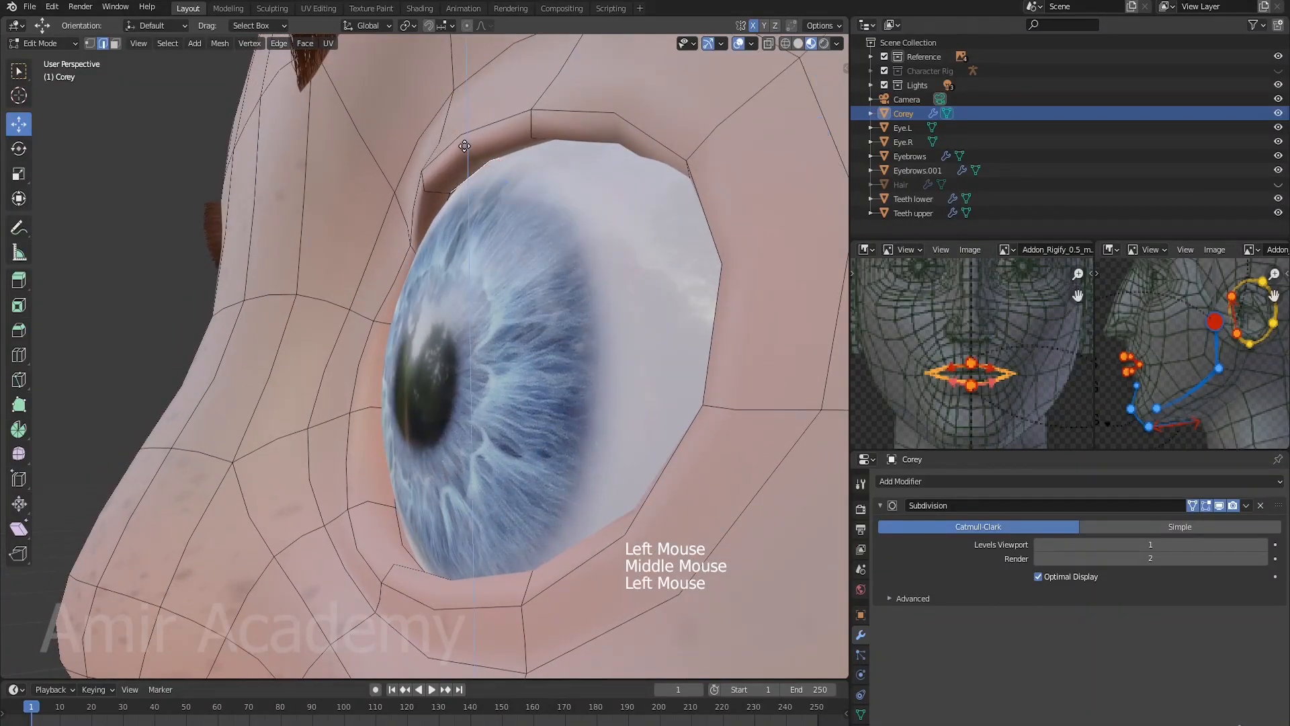
pyautogui.scroll(-2, 665, 267)
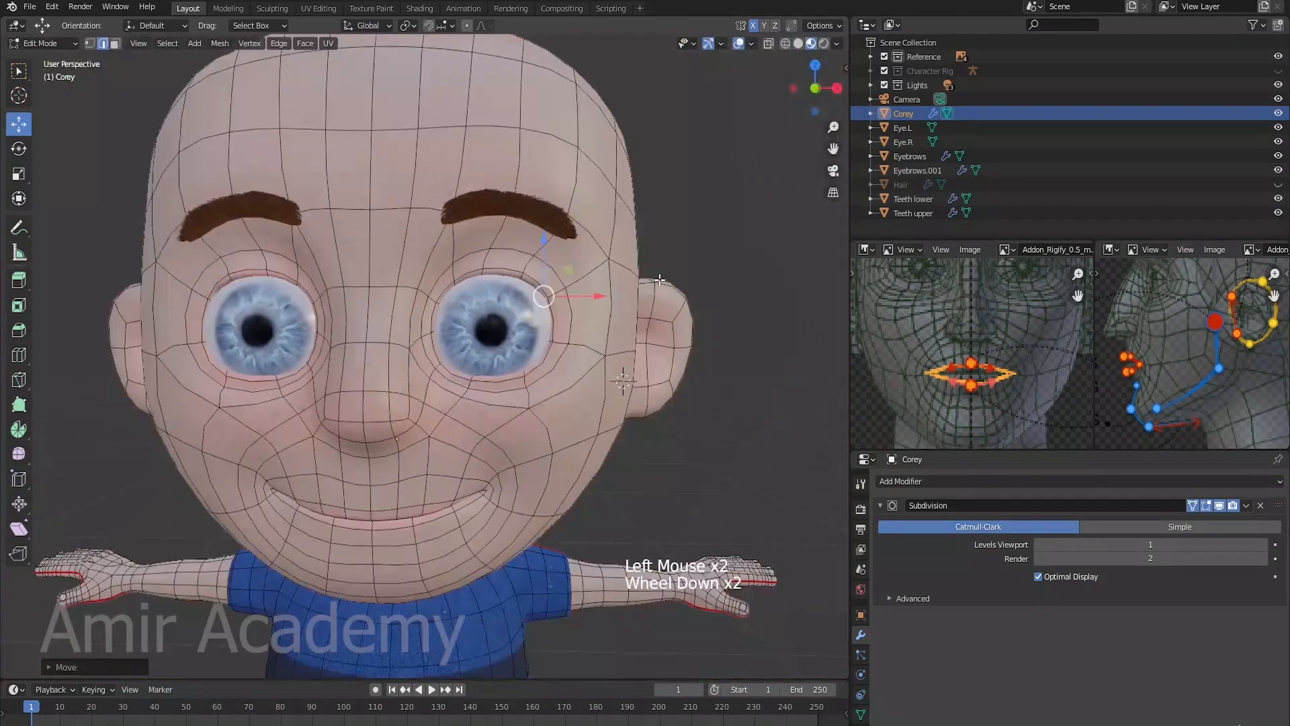
# Step: Switch to Object Mode and set the Subdivision modifier's viewport level to 2
pyautogui.press('Tab')
pyautogui.scroll(-3, 619, 377)
pyautogui.keyDown('shift'); pyautogui.moveTo(619, 378); pyautogui.dragTo(672, 404, button='middle'); pyautogui.keyUp('shift')
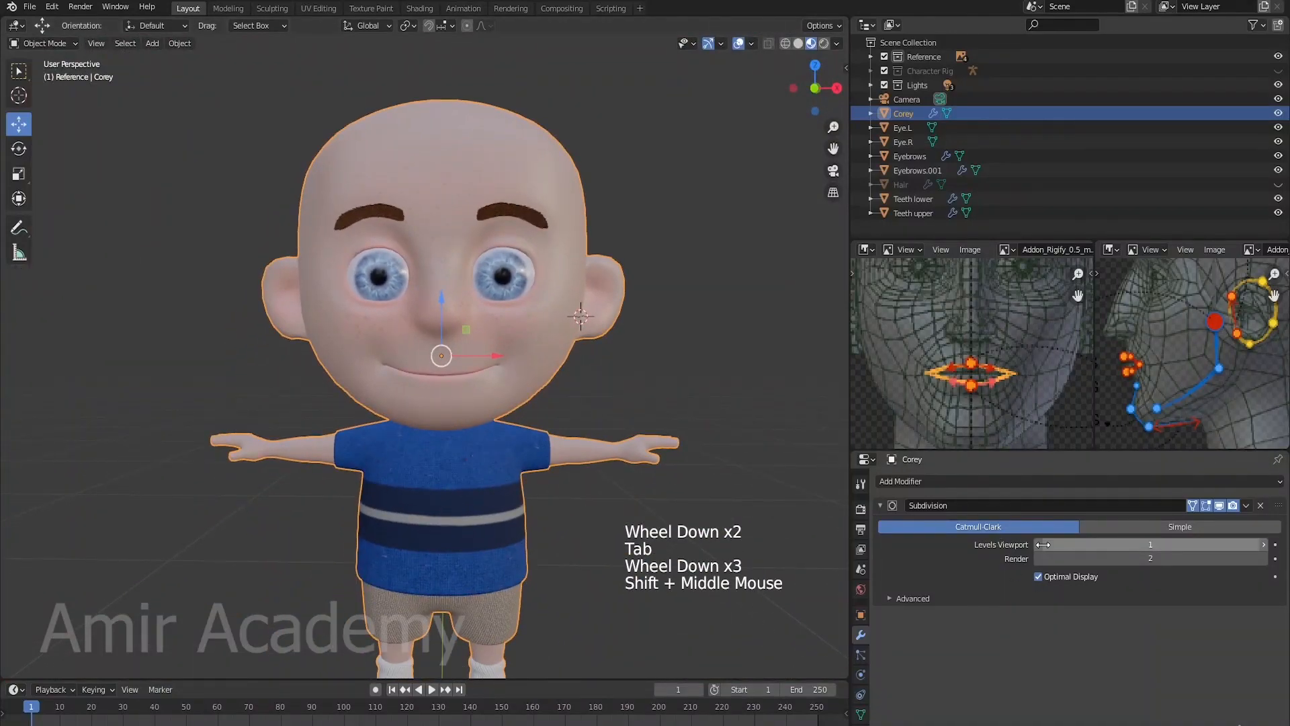
pyautogui.click(1264, 546)
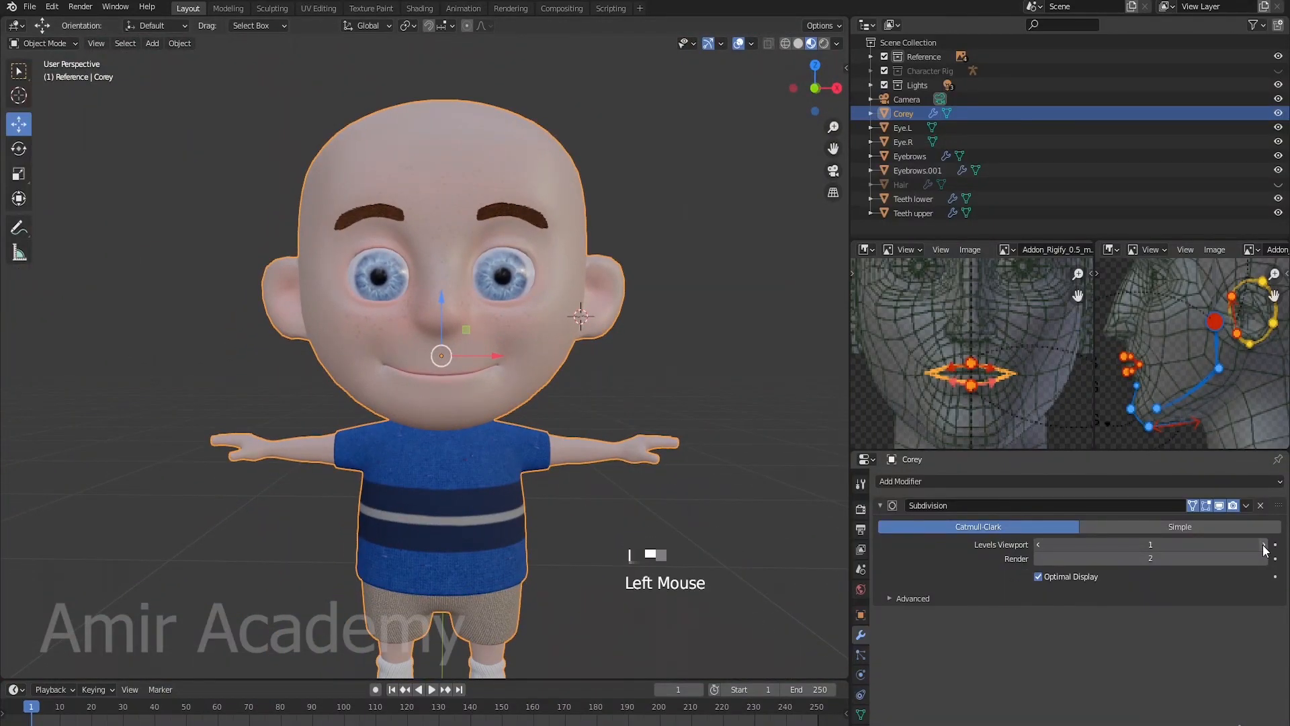
pyautogui.scroll(2, 726, 442)
pyautogui.keyDown('shift'); pyautogui.moveTo(726, 442); pyautogui.dragTo(717, 406, button='middle'); pyautogui.keyUp('shift')
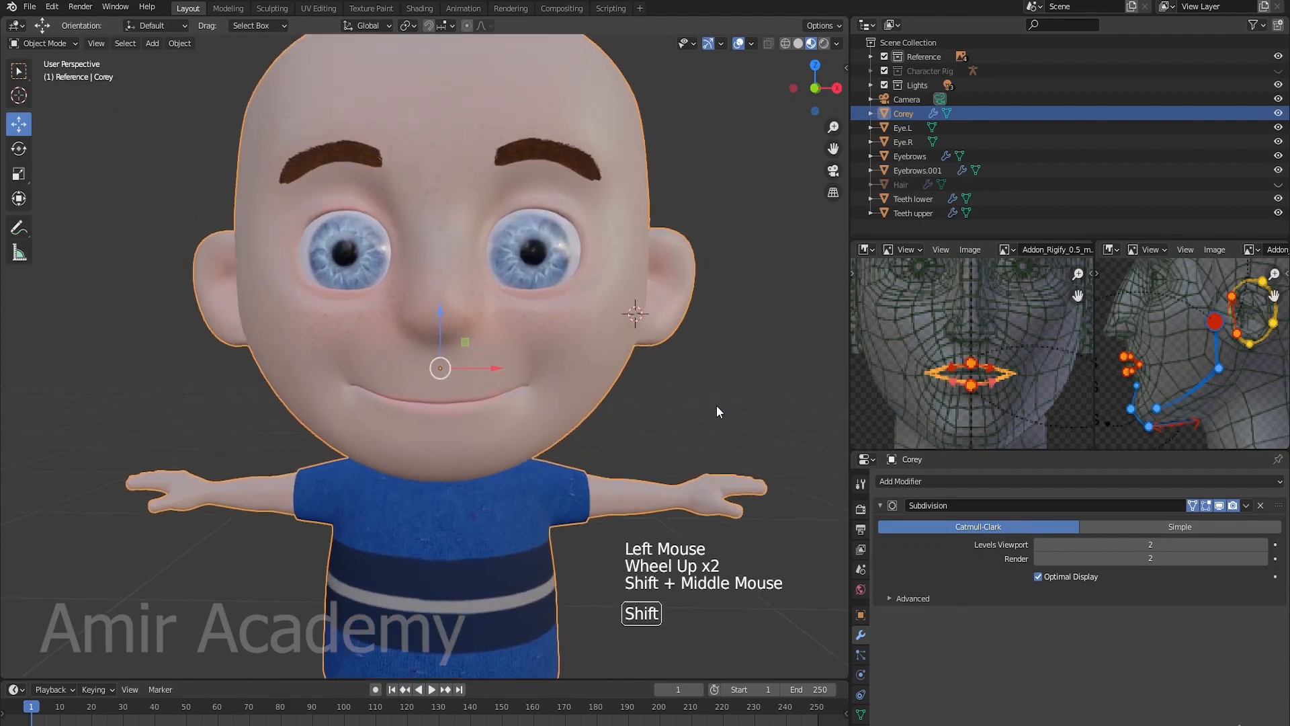
pyautogui.scroll(1, 586, 383)
# Step: Return to Edit Mode and reposition the outer eyelid rim edge of the left eye
pyautogui.press('Tab')
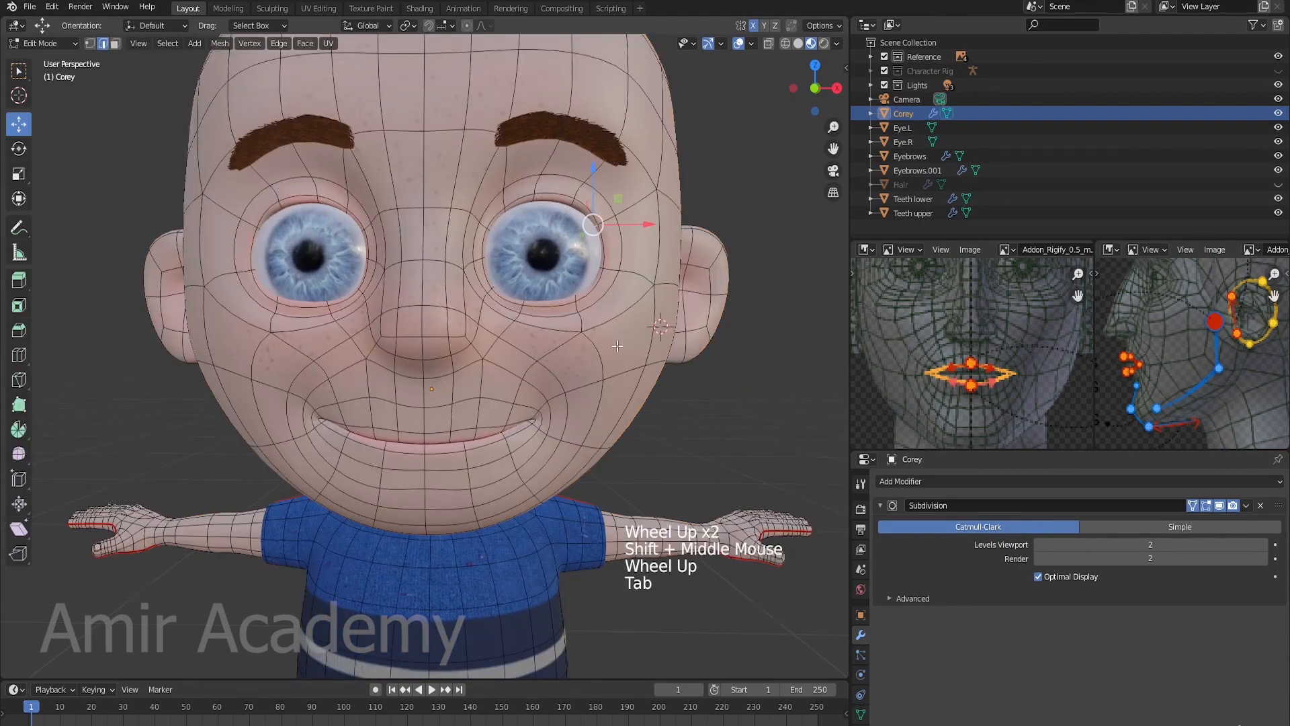
pyautogui.moveTo(615, 343); pyautogui.dragTo(692, 333, button='middle')
pyautogui.scroll(2, 603, 359)
pyautogui.press('2')
pyautogui.click(672, 312)
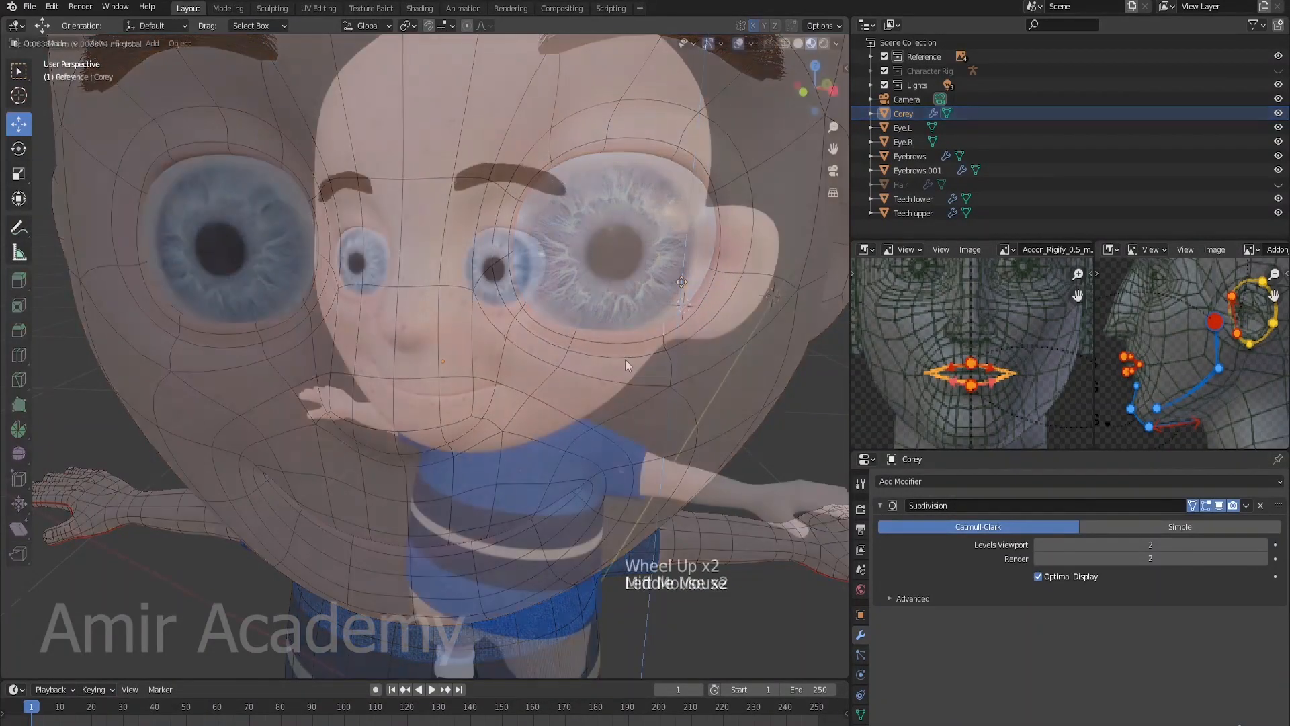
# Step: Inspect the head, then in vertex selection move the upper outer rim vertex of the left eye slightly along Y
pyautogui.scroll(1, 625, 361)
pyautogui.moveTo(653, 345); pyautogui.dragTo(531, 329, button='middle')
pyautogui.scroll(1, 531, 329)
pyautogui.moveTo(531, 330); pyautogui.dragTo(580, 362, button='middle')
pyautogui.press('Tab')
pyautogui.scroll(3, 612, 349)
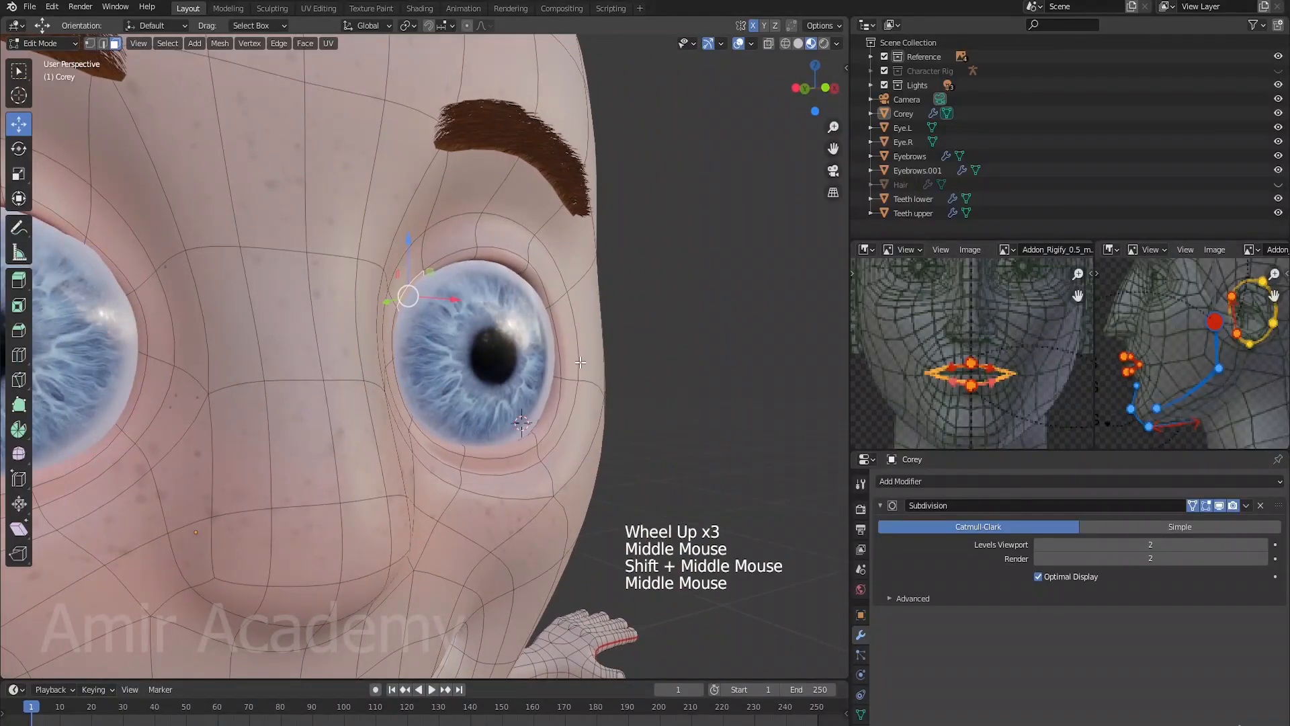
pyautogui.press('1')
pyautogui.scroll(2, 555, 310)
pyautogui.keyDown('shift'); pyautogui.moveTo(554, 311); pyautogui.dragTo(557, 306, button='middle'); pyautogui.keyUp('shift')
pyautogui.click(587, 320)
pyautogui.moveTo(538, 289); pyautogui.dragTo(546, 300)
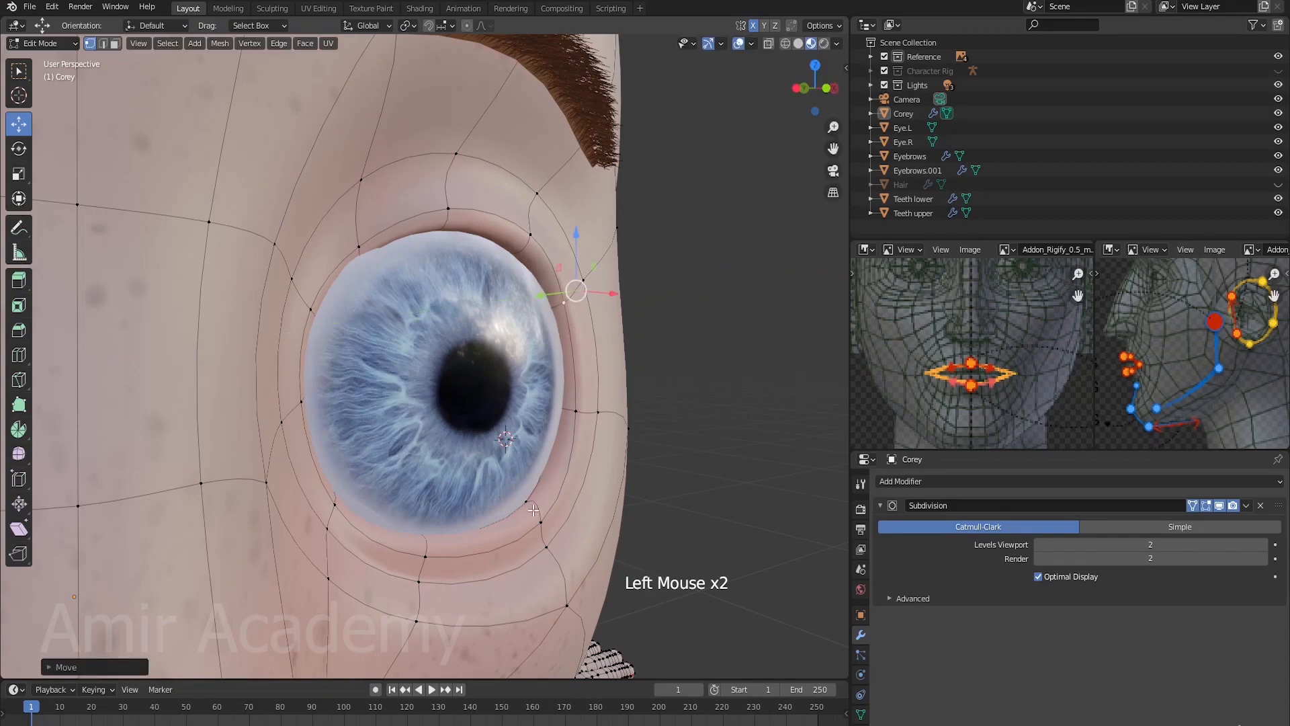
# Step: Move the lower inner rim vertex of the left eye back about 0.0066 m along Y and adjust the vertex above it
pyautogui.moveTo(546, 300); pyautogui.dragTo(425, 489, button='middle')
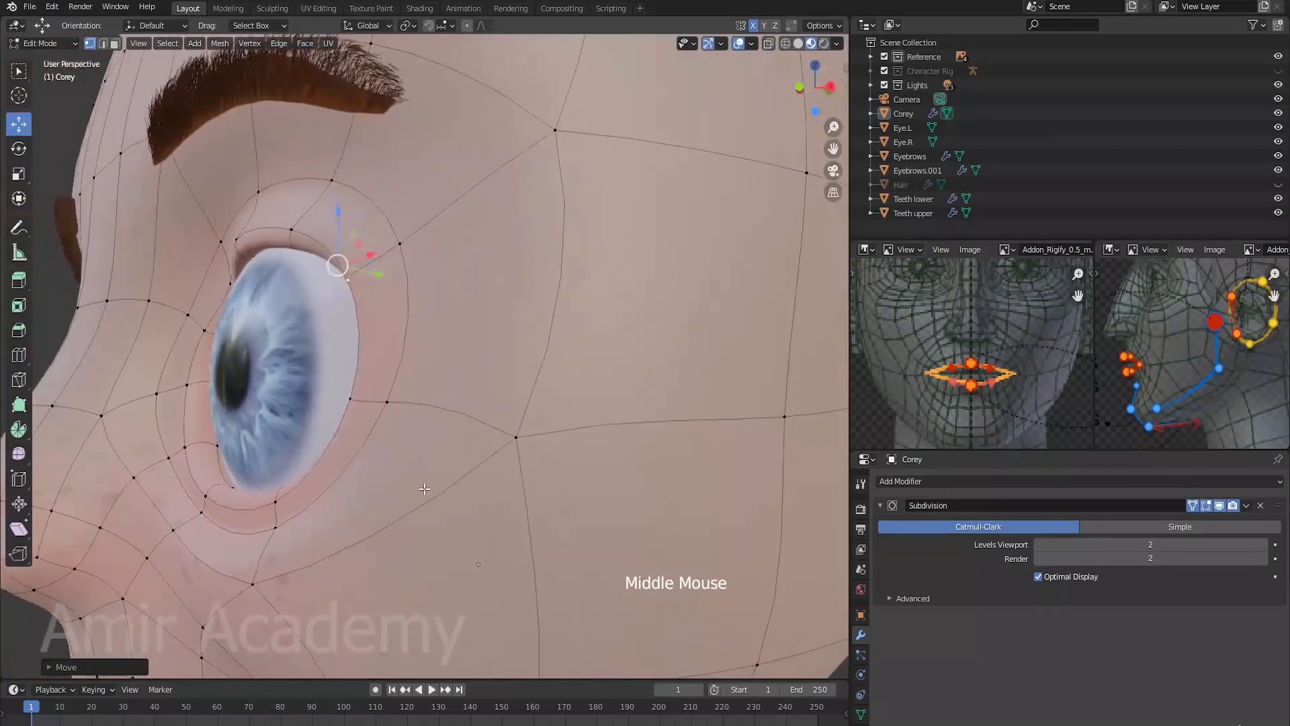
pyautogui.click(182, 454)
pyautogui.moveTo(218, 449); pyautogui.dragTo(234, 440)
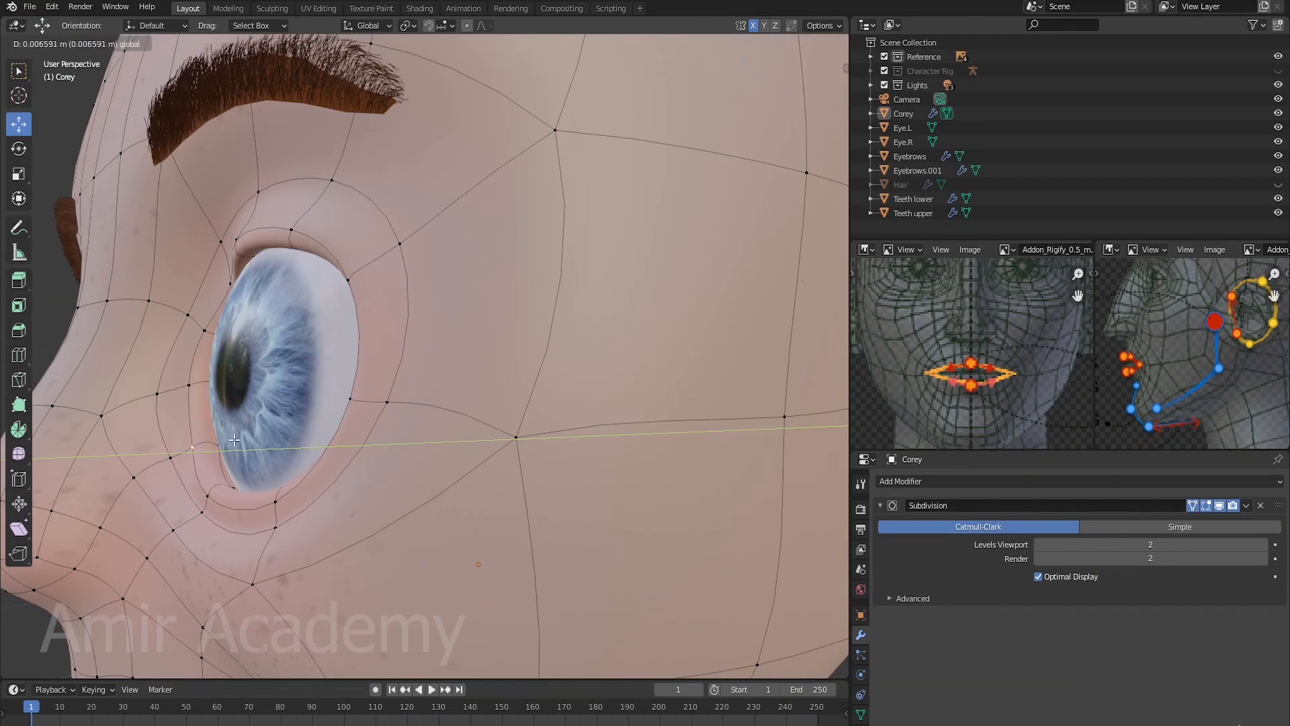
pyautogui.click(189, 386)
pyautogui.press('g')
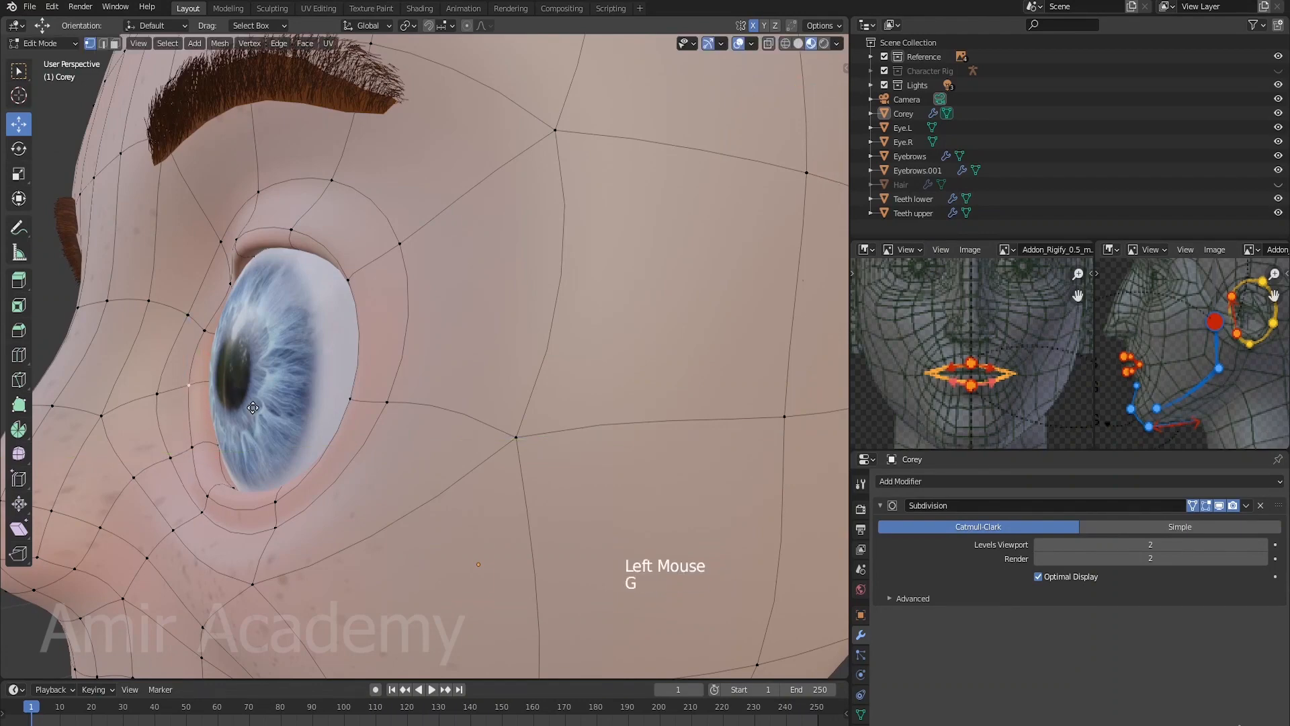
pyautogui.press('g')
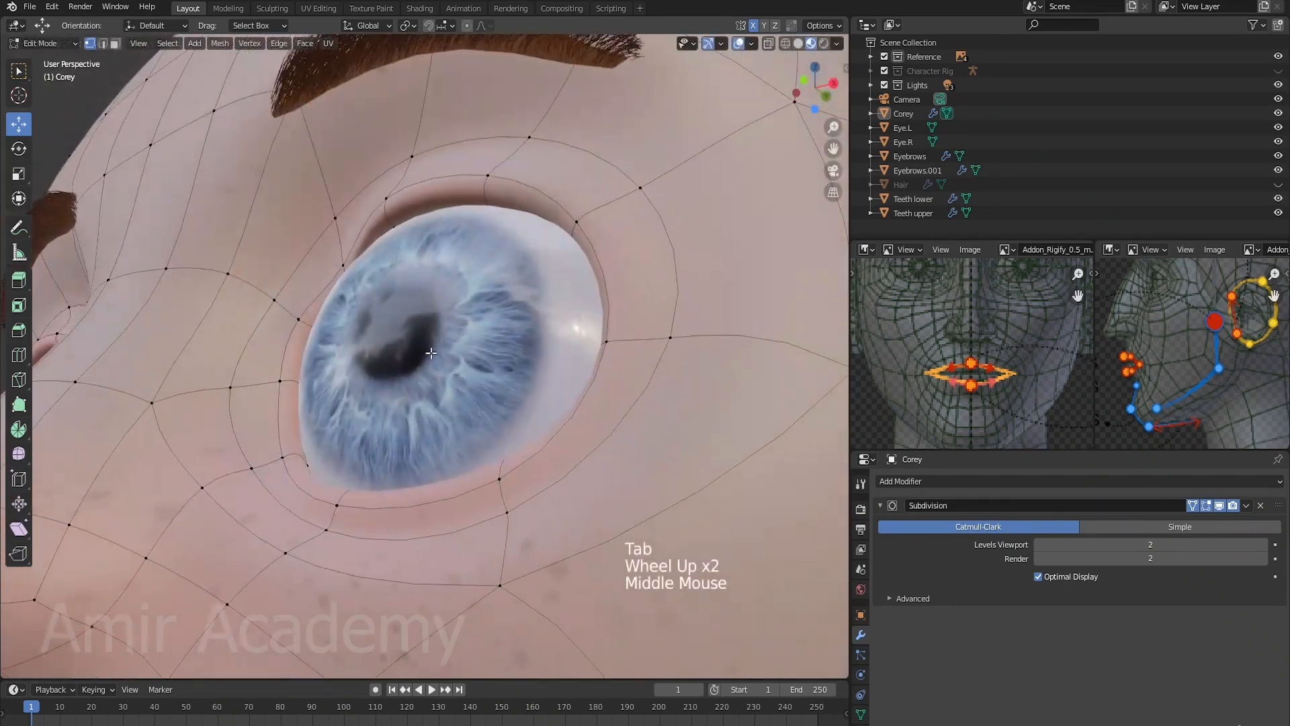
# Step: Move the upper inner rim vertex of the left eye and review the head in Object Mode
pyautogui.click(339, 261)
pyautogui.moveTo(385, 304); pyautogui.dragTo(339, 301)
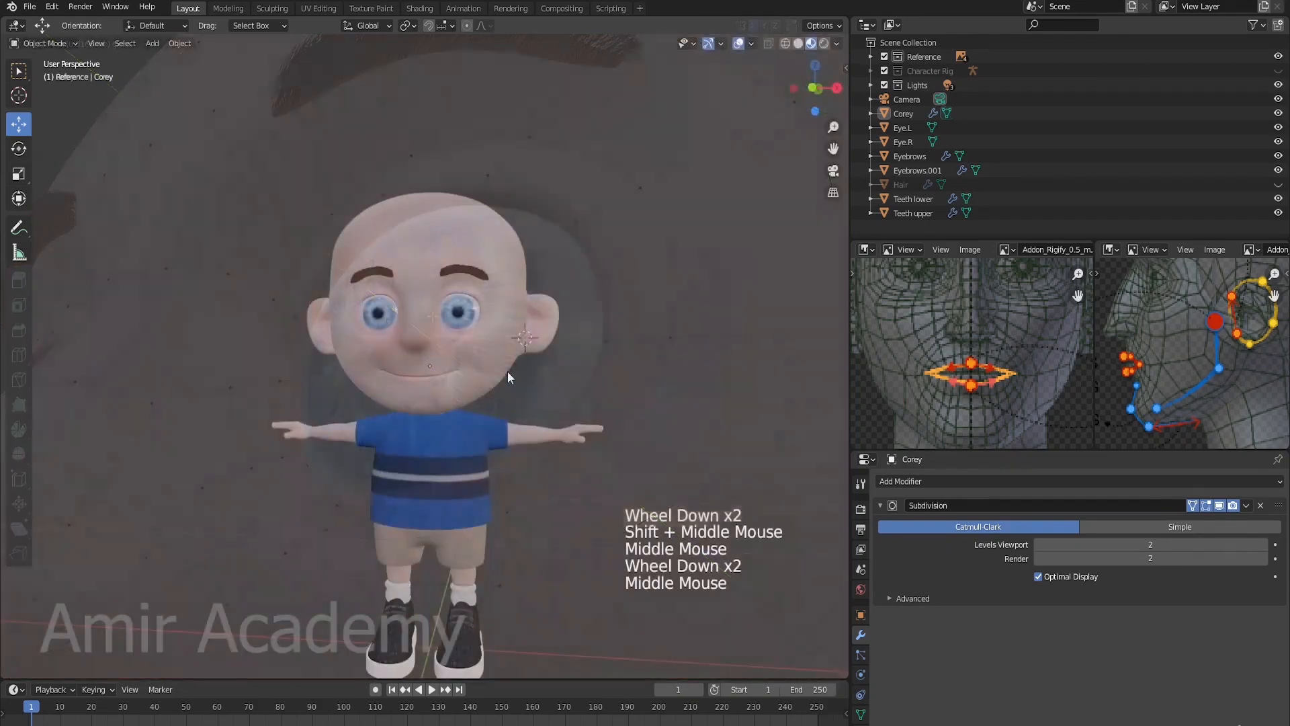
pyautogui.scroll(3, 520, 366)
pyautogui.moveTo(538, 362); pyautogui.dragTo(455, 340, button='middle')
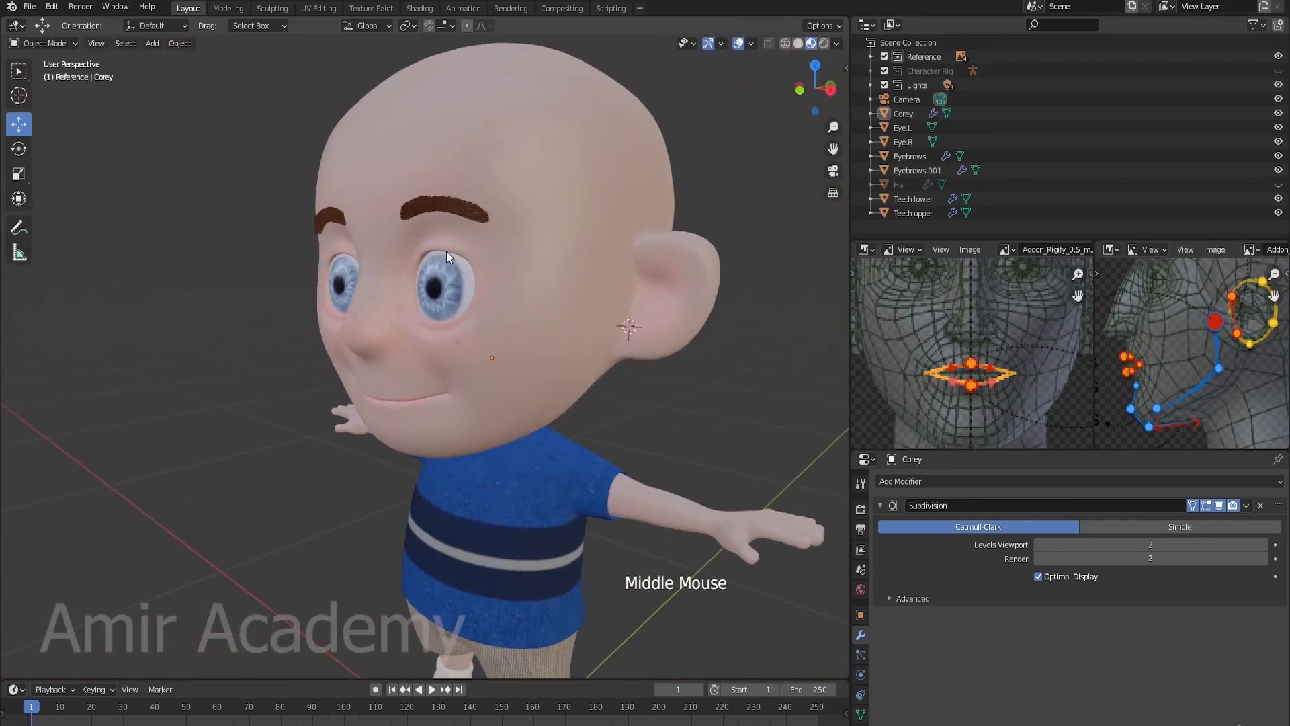
pyautogui.scroll(1, 425, 337)
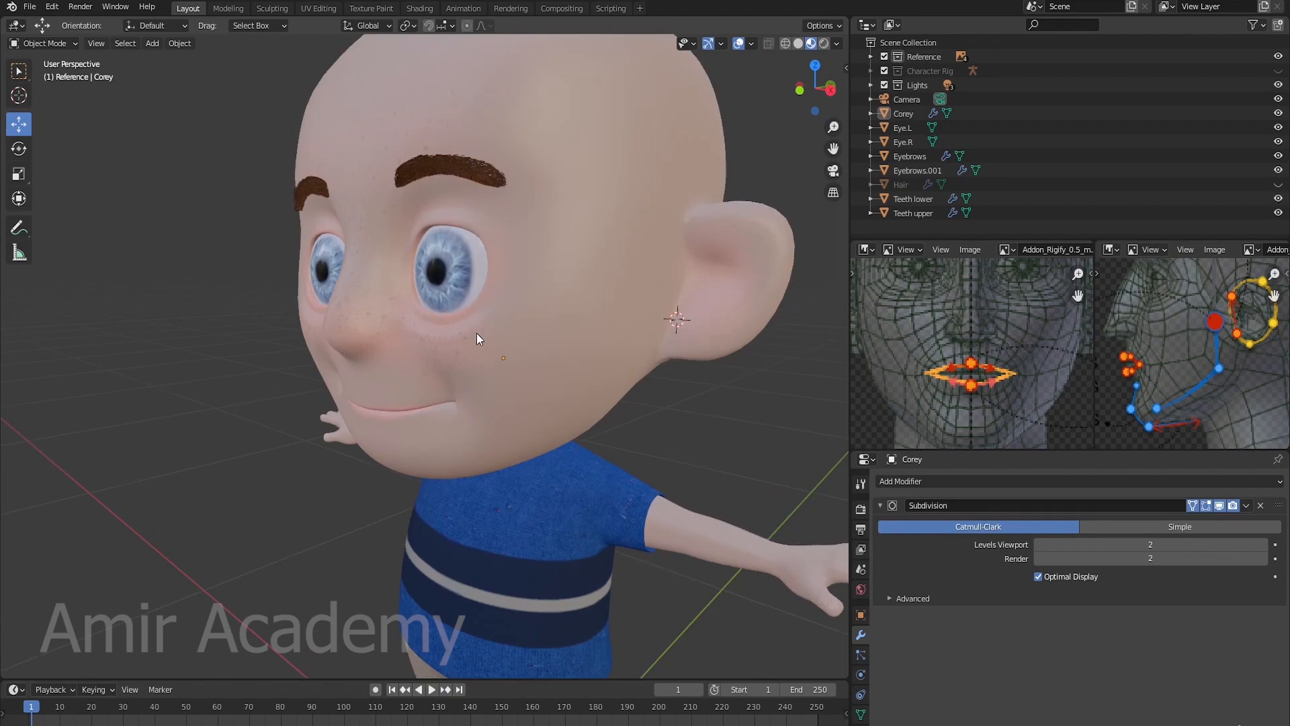
pyautogui.moveTo(450, 360); pyautogui.dragTo(552, 310, button='middle')
pyautogui.scroll(-3, 510, 346)
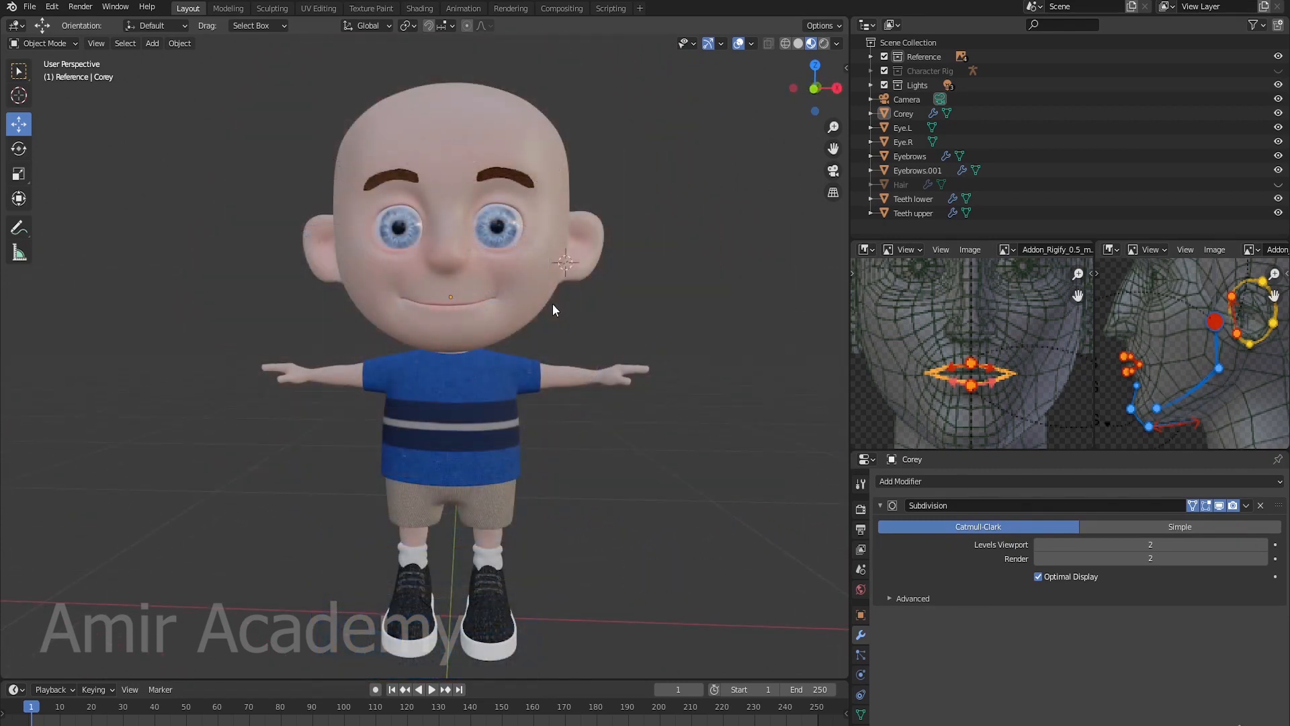
# Step: Open the UV Editing workspace and frame the face UVs around the left eye
pyautogui.click(316, 9)
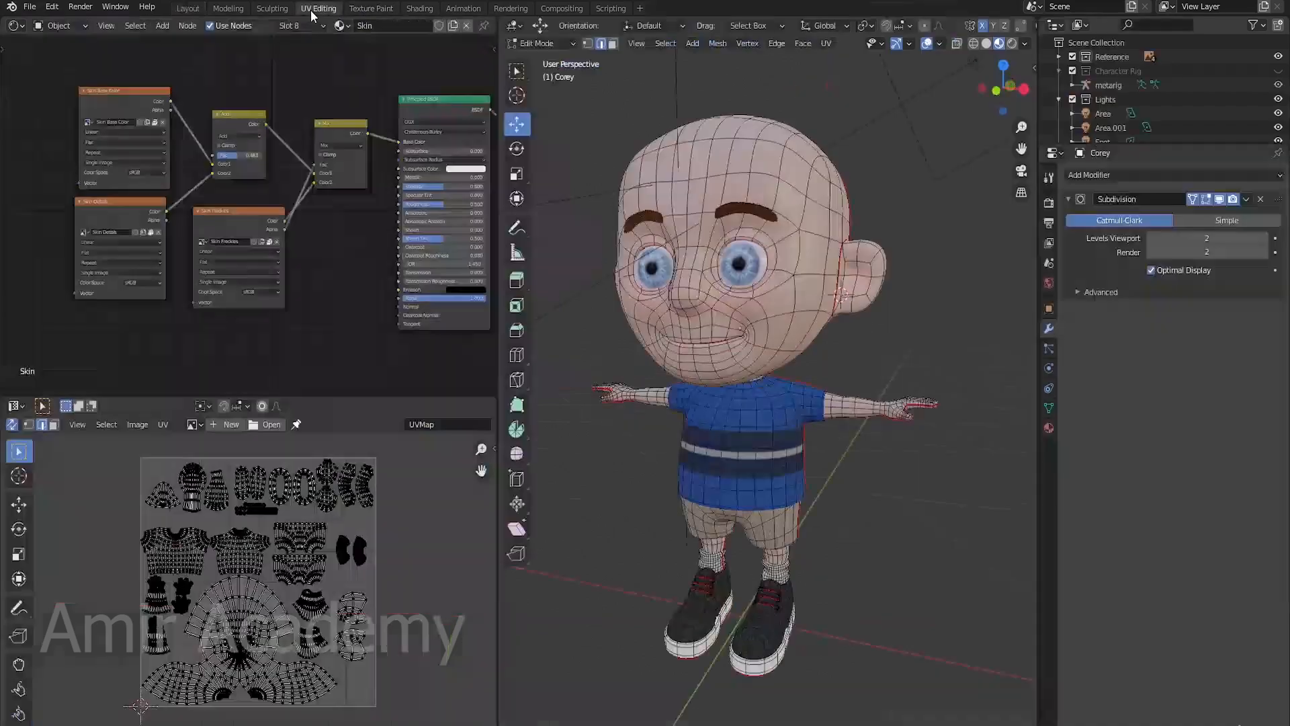
pyautogui.scroll(6, 303, 571)
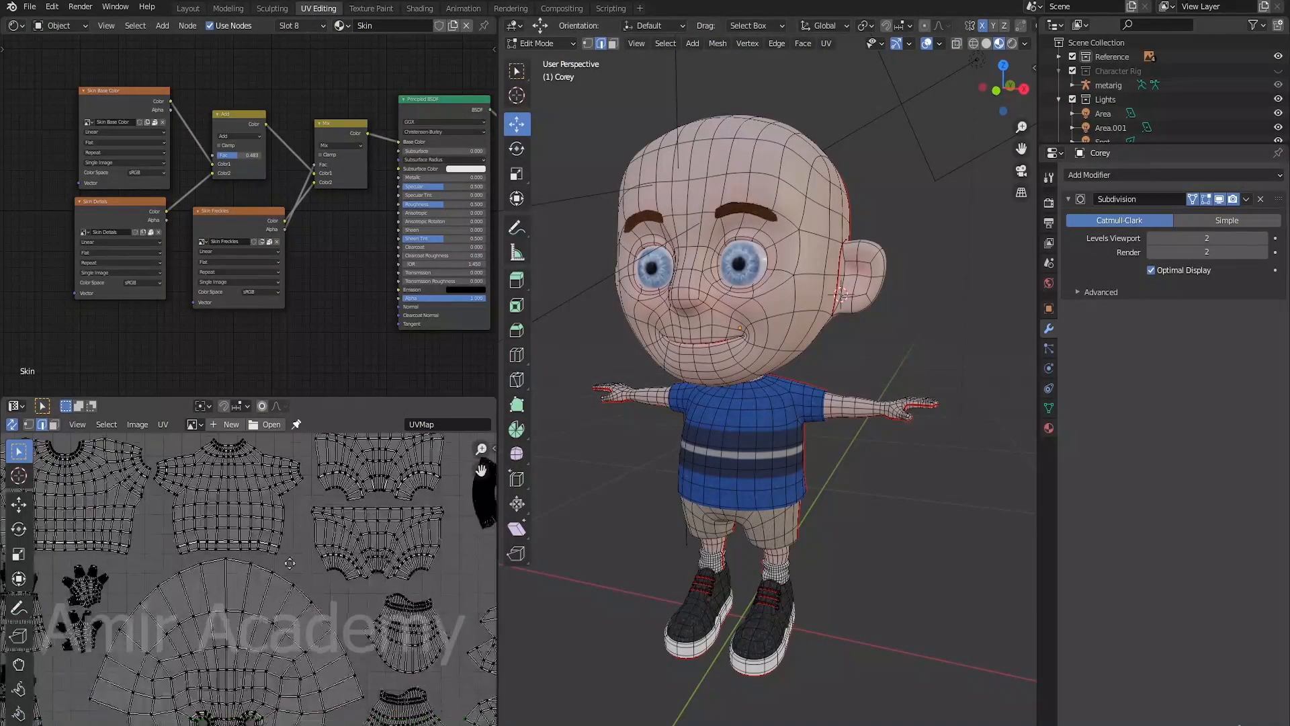
pyautogui.scroll(6, 321, 617)
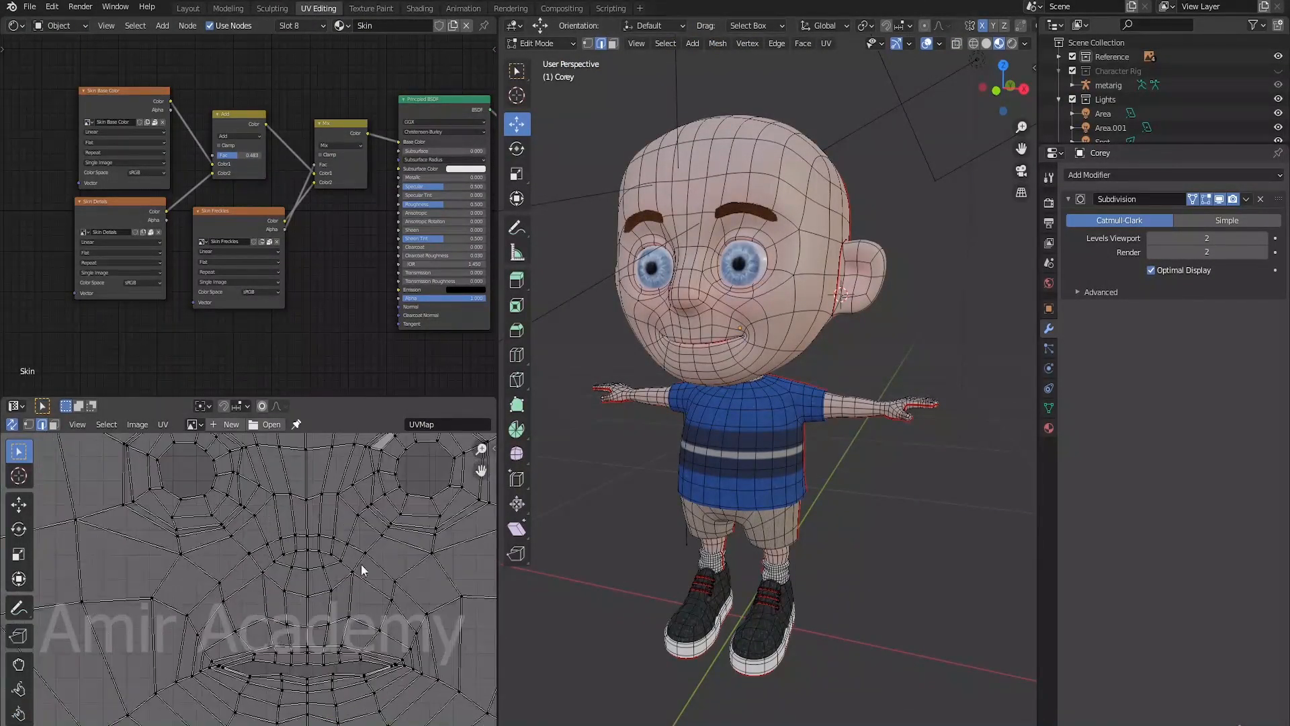
pyautogui.moveTo(313, 617); pyautogui.dragTo(307, 618, button='middle')
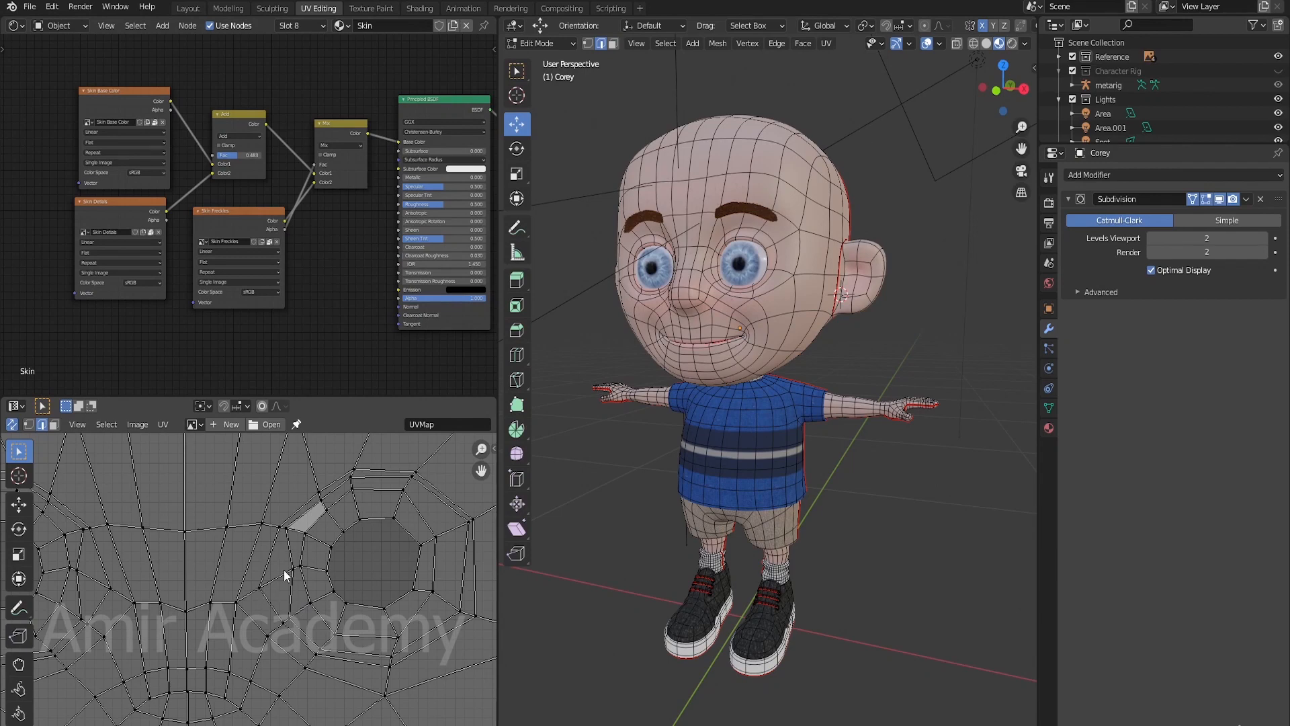
pyautogui.scroll(2, 377, 591)
pyautogui.moveTo(300, 636); pyautogui.dragTo(175, 636, button='middle')
pyautogui.moveTo(313, 607); pyautogui.dragTo(305, 628, button='middle')
pyautogui.scroll(-1, 304, 629)
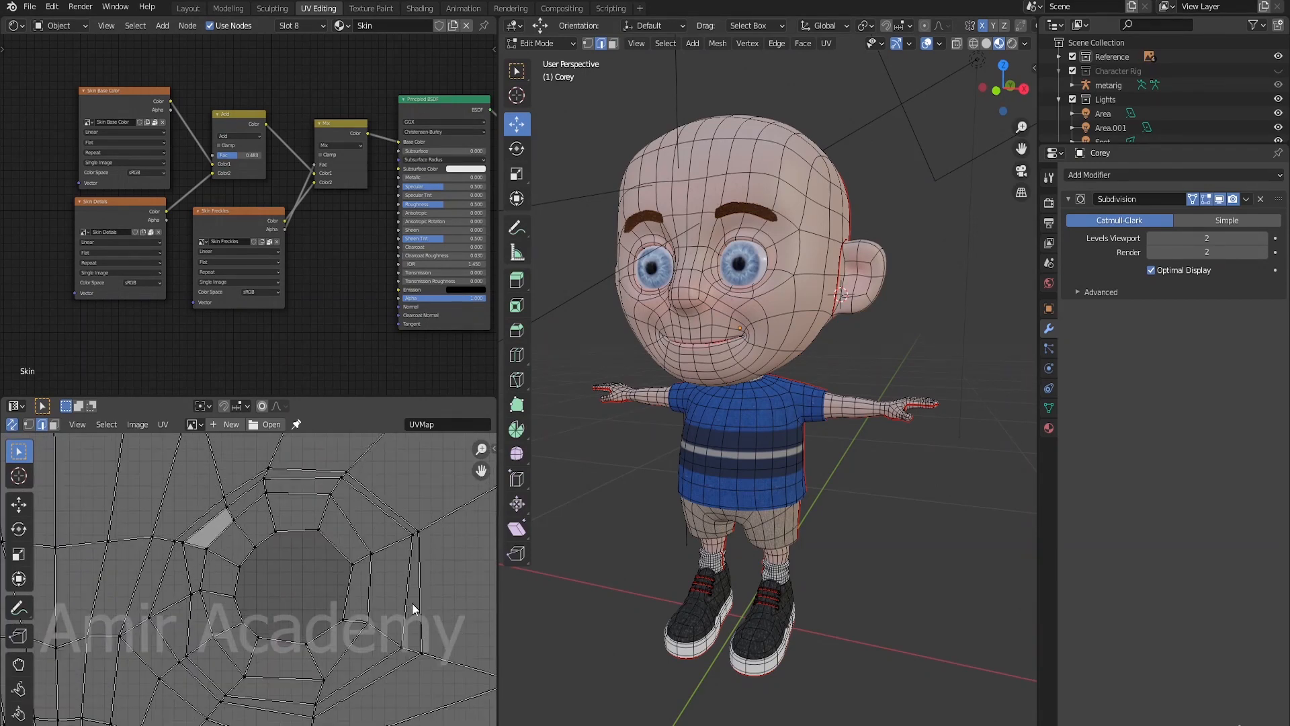
# Step: Select the outermost edge loop around the left eye in the UV map and scale it up slightly
pyautogui.moveTo(413, 603); pyautogui.dragTo(406, 587, button='middle')
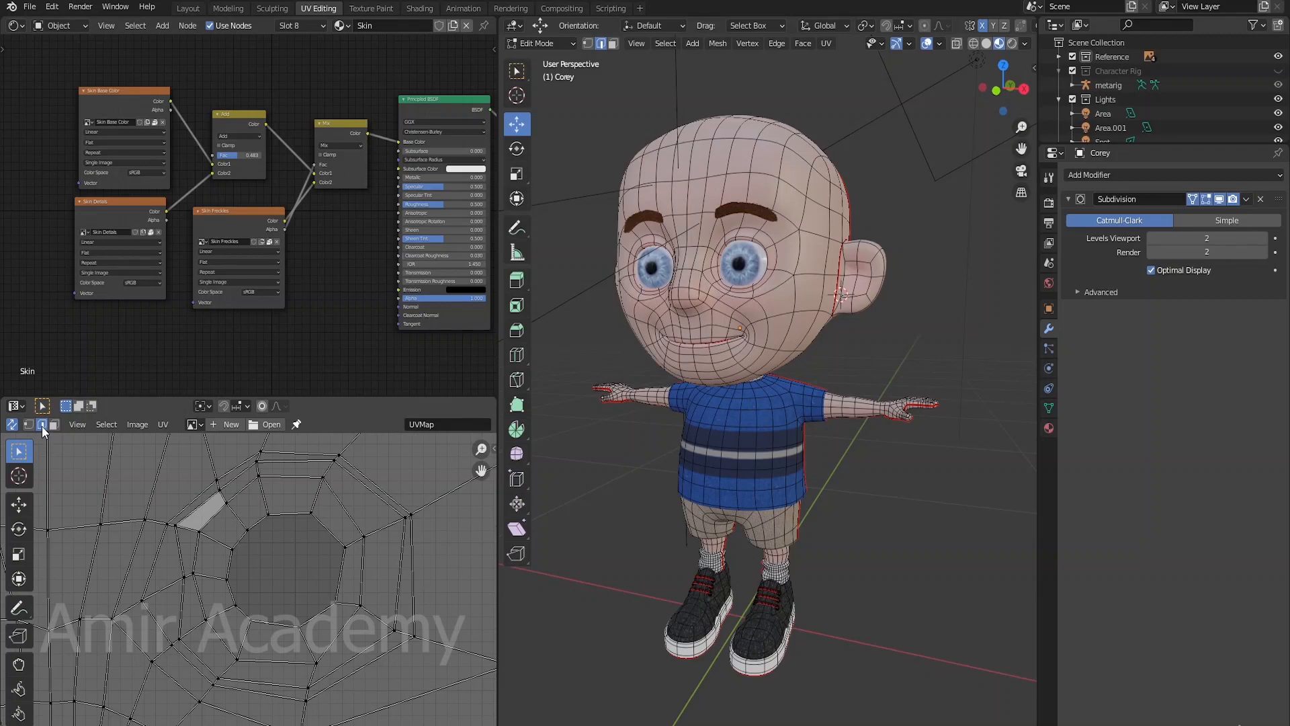
pyautogui.keyDown('alt'); pyautogui.click(414, 572); pyautogui.keyUp('alt')
pyautogui.press('s')
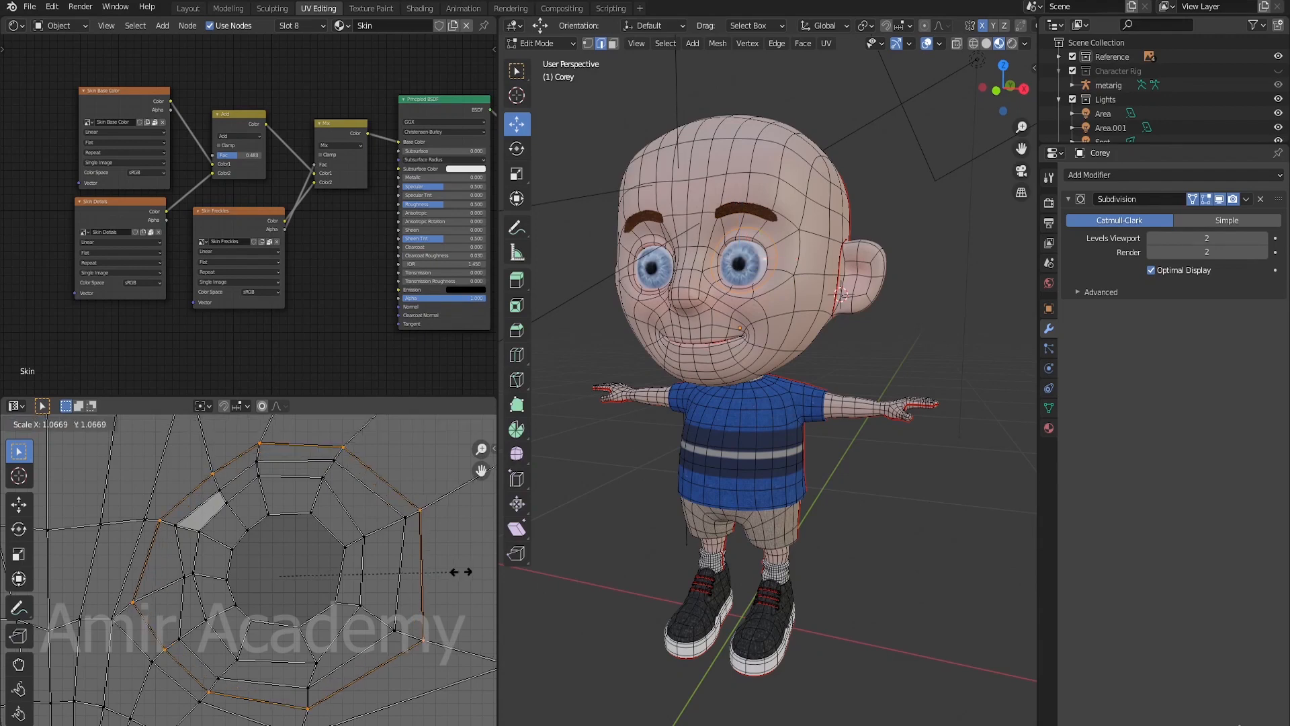
pyautogui.click(469, 577)
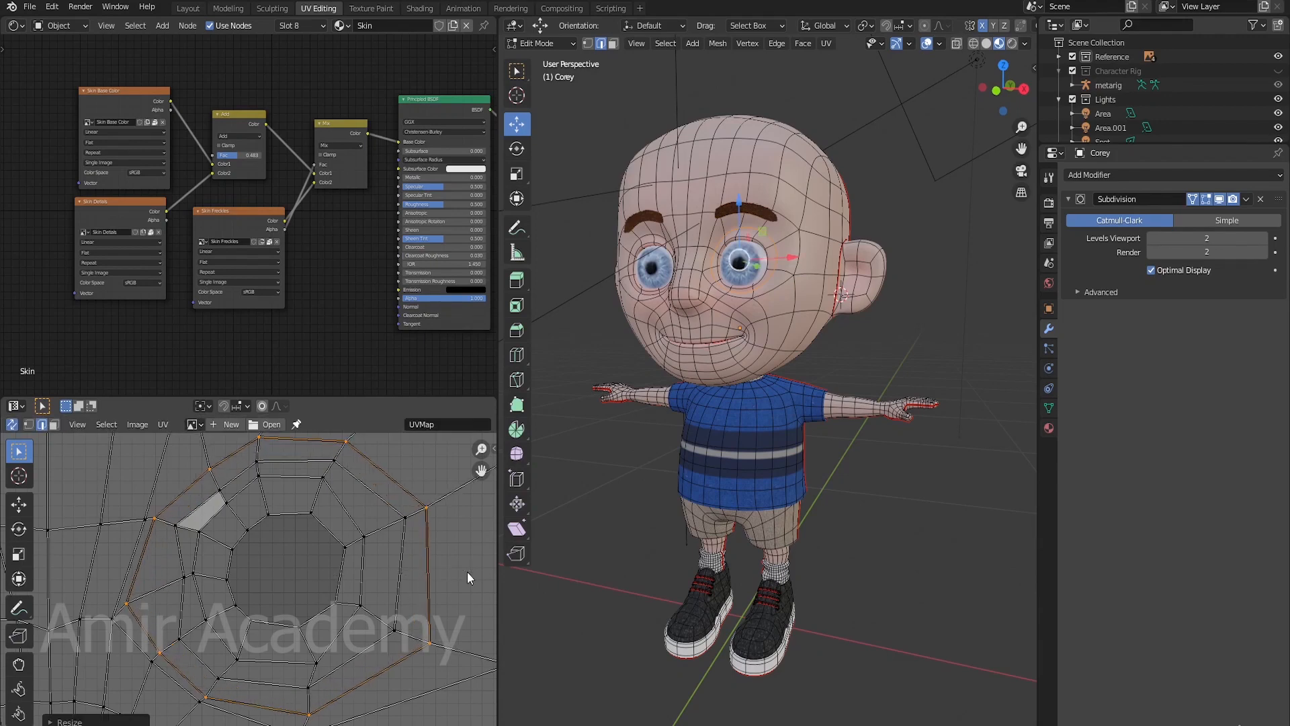
# Step: On the nose side of the left eye's UVs, move two outermost-loop vertices inward and the neighbouring inner-loop vertex outward to even the spacing
pyautogui.click(162, 535)
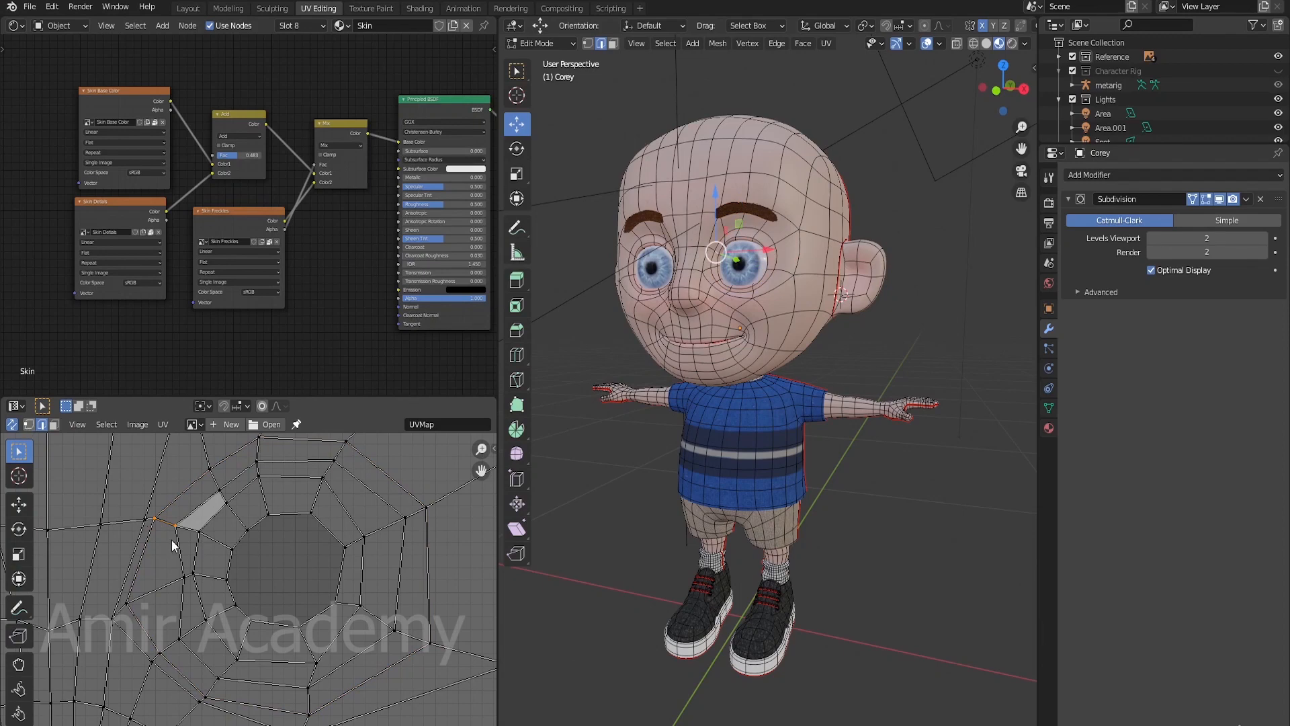
pyautogui.press('1')
pyautogui.press('g')
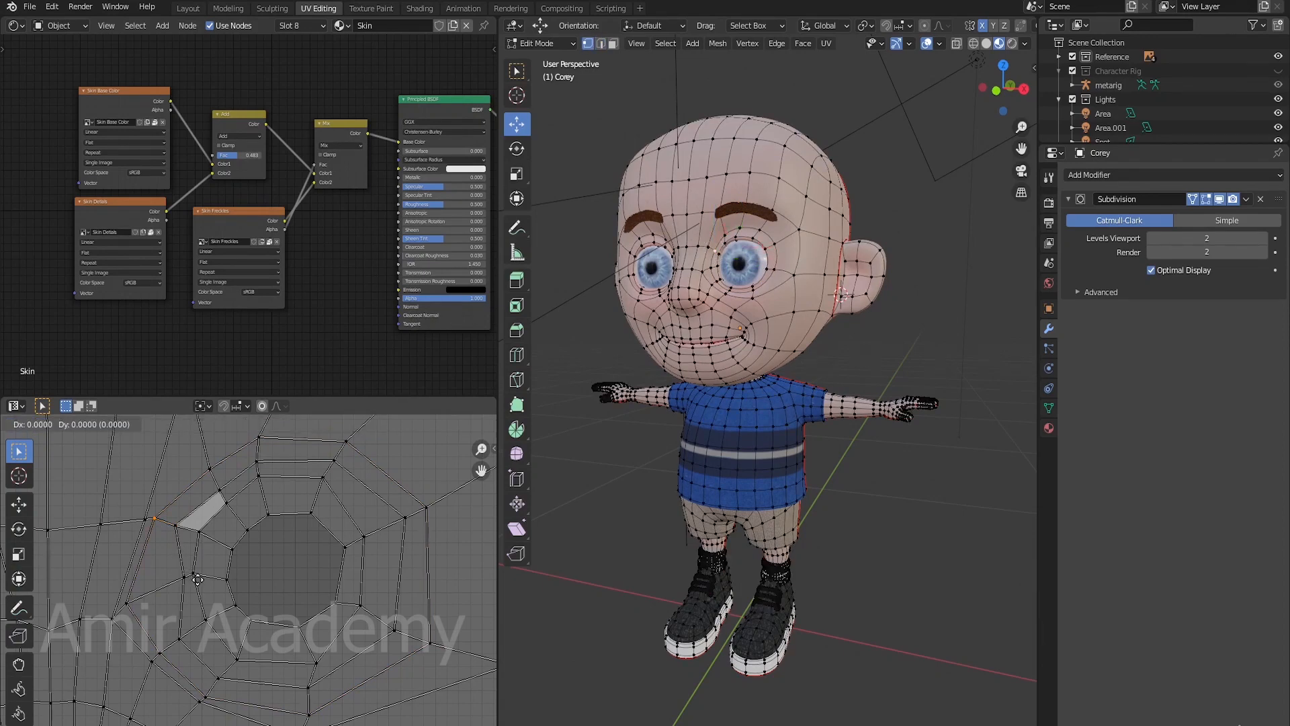
pyautogui.click(132, 606)
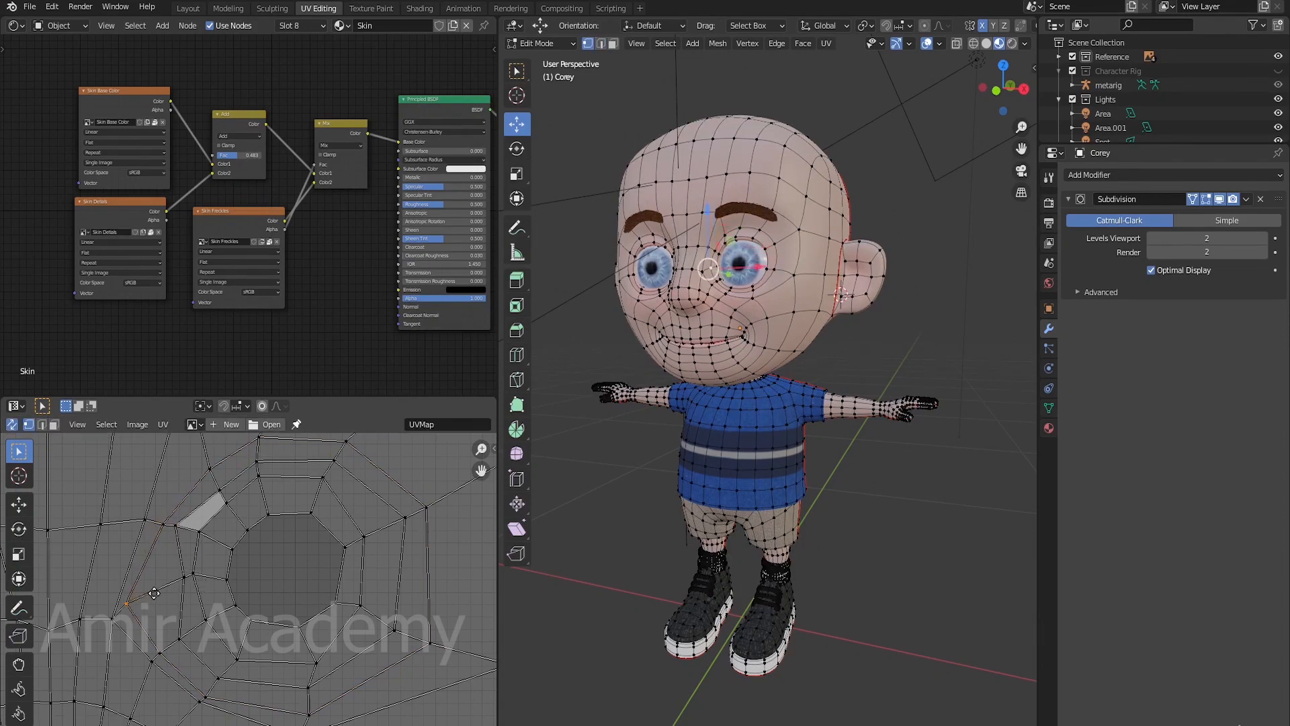
pyautogui.press('g')
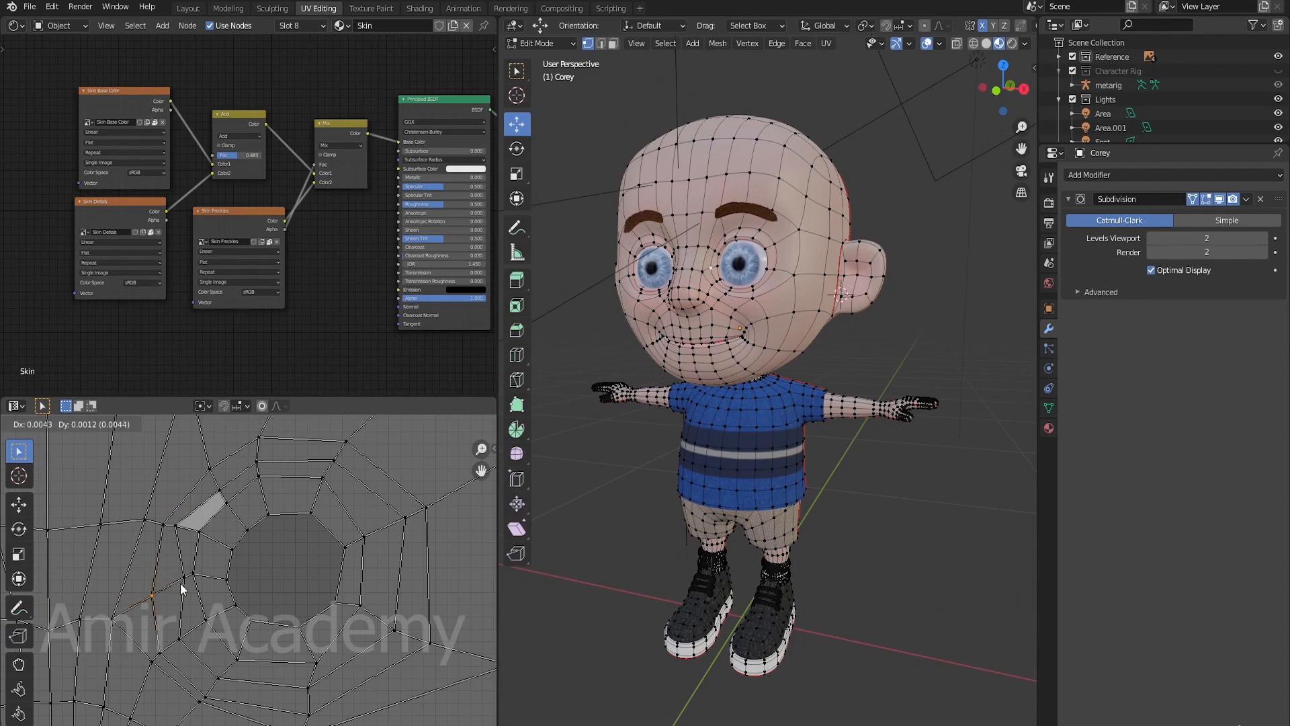
pyautogui.click(182, 587)
pyautogui.press('g')
pyautogui.click(176, 602)
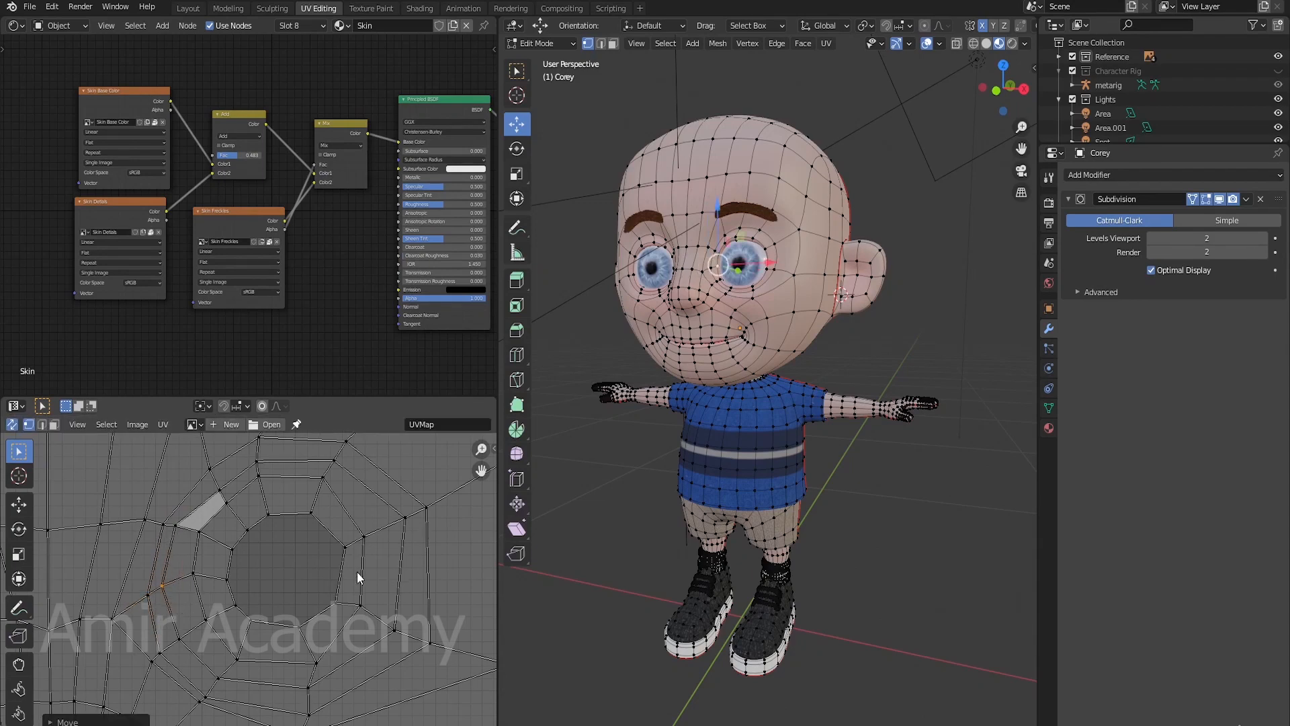
# Step: Select the outermost edge loop around the right eye in the UV map and scale it up slightly
pyautogui.scroll(-3, 266, 593)
pyautogui.moveTo(267, 593); pyautogui.dragTo(336, 573, button='middle')
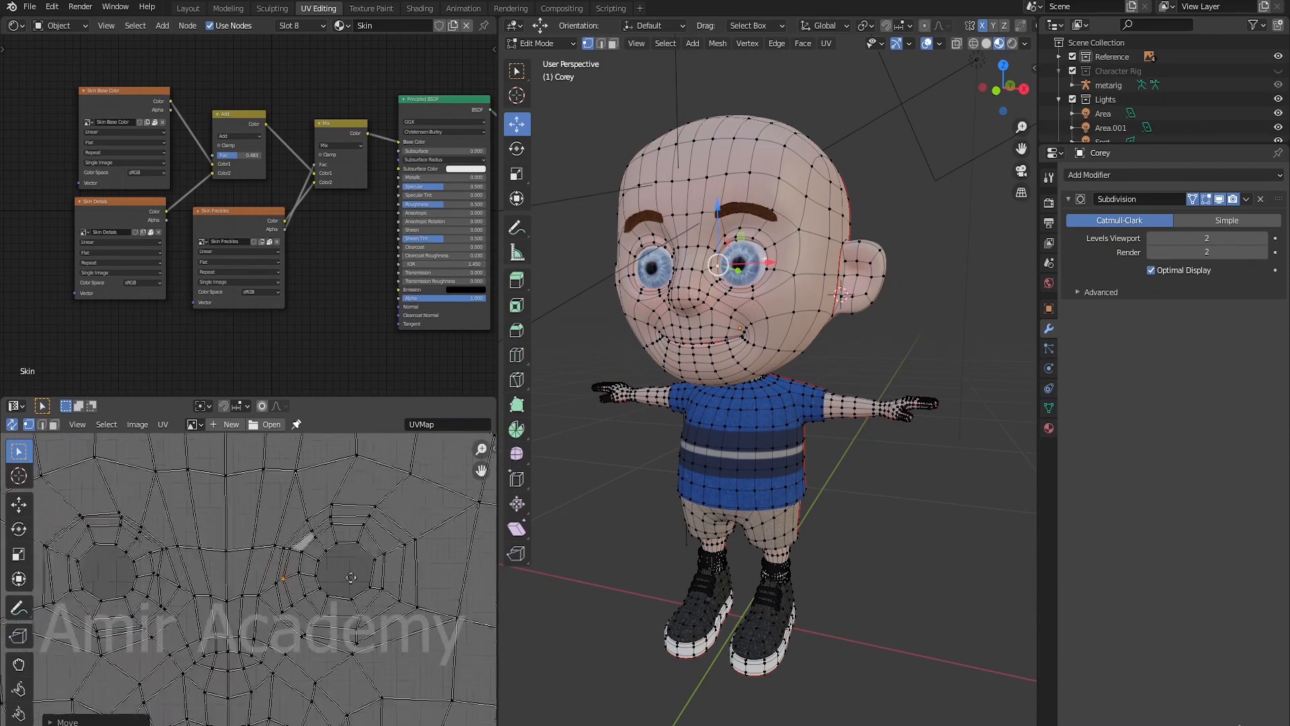
pyautogui.scroll(3, 305, 588)
pyautogui.moveTo(132, 593); pyautogui.dragTo(314, 624, button='middle')
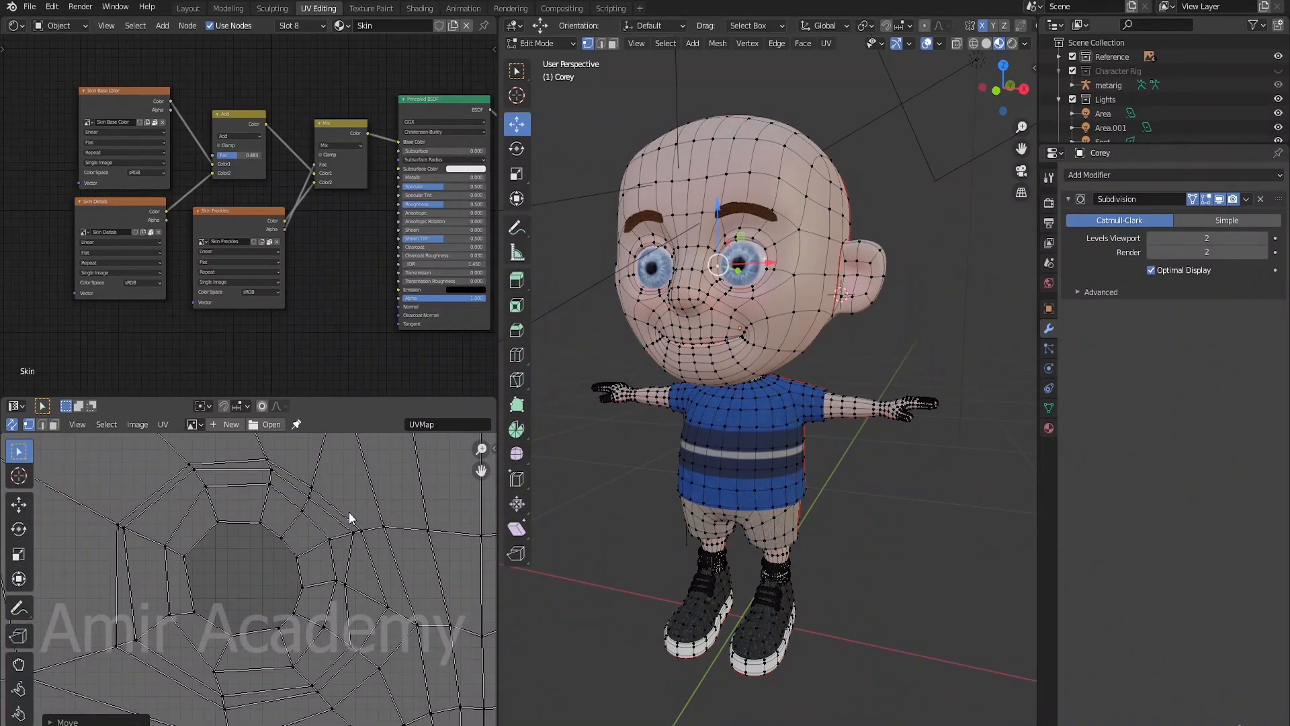
pyautogui.keyDown('alt'); pyautogui.click(375, 608); pyautogui.keyUp('alt')
pyautogui.press('s')
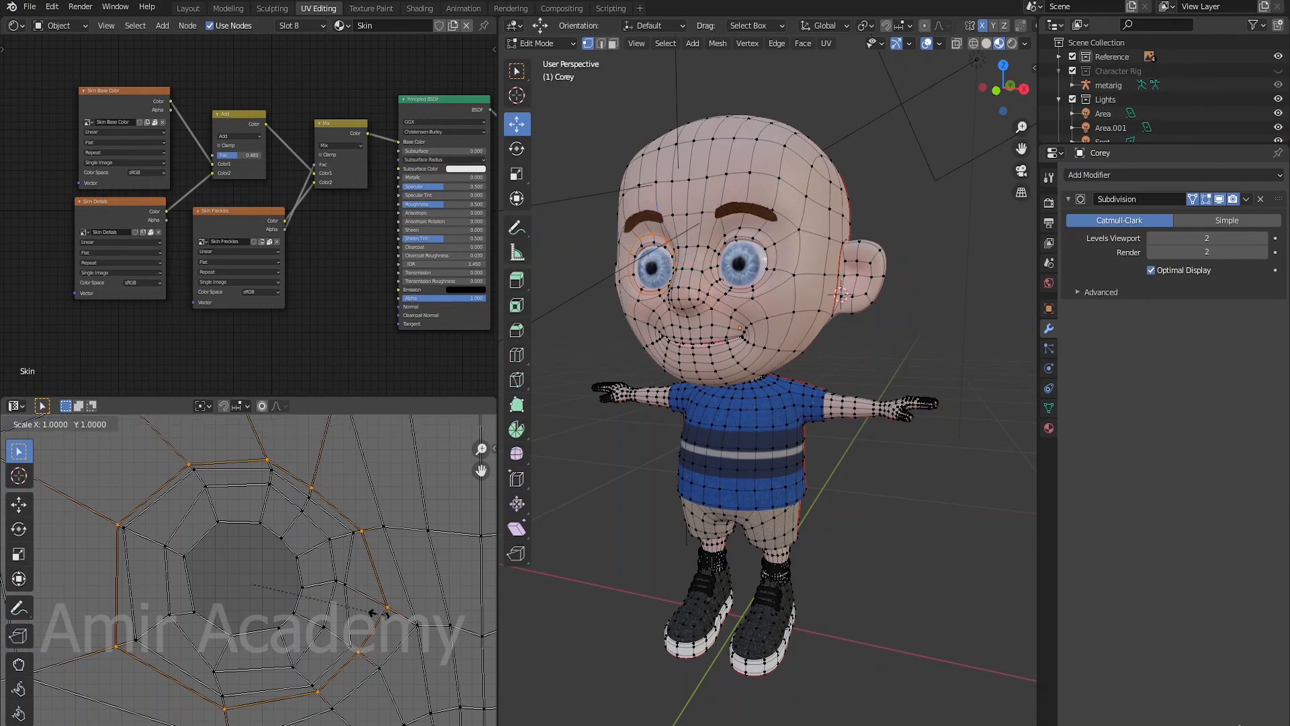
pyautogui.click(380, 615)
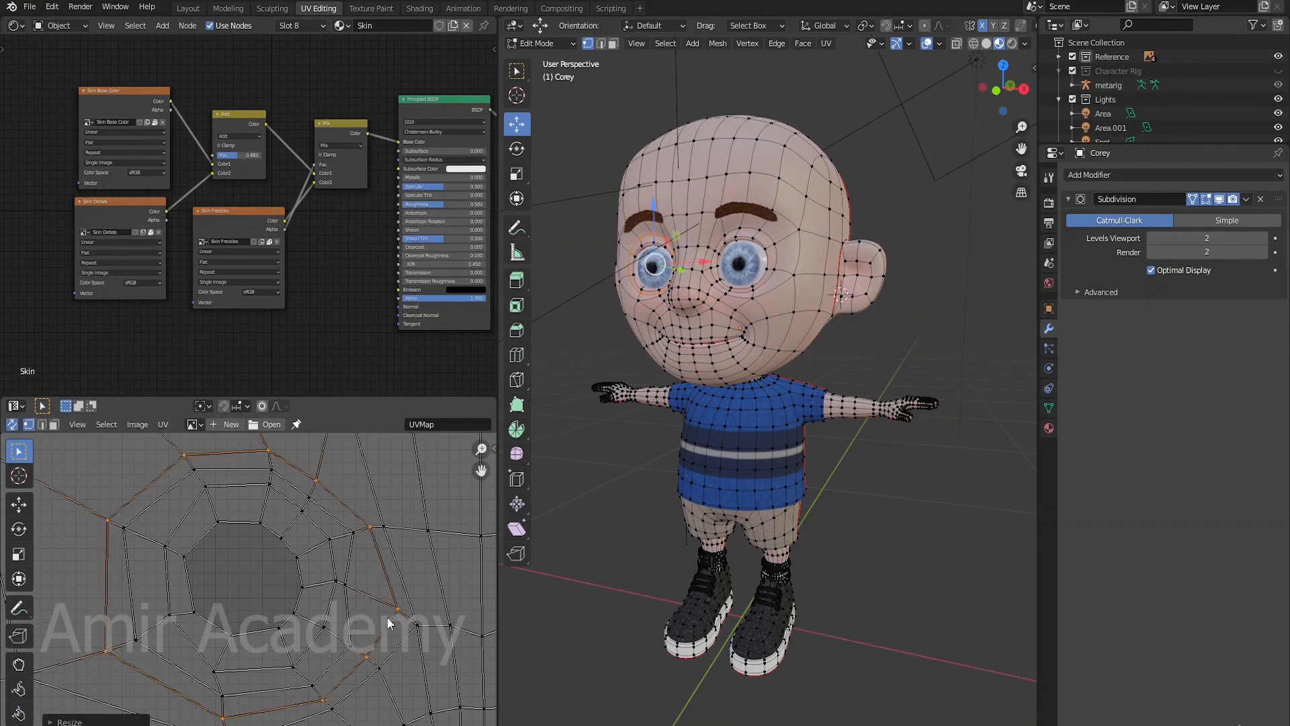
# Step: Even the spacing of the right eye's UVs by moving the nose-side inner- and outer-loop vertices and one vertex below the eye
pyautogui.click(346, 585)
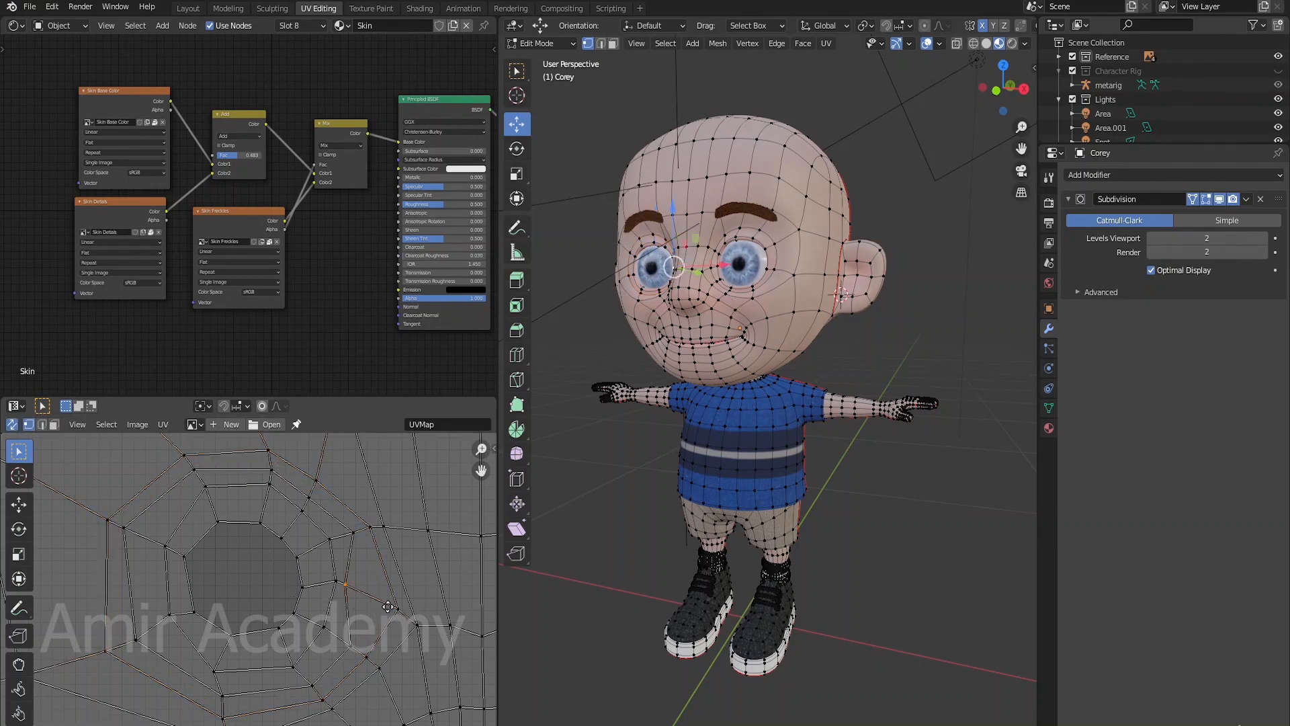
pyautogui.press('g')
pyautogui.click(399, 617)
pyautogui.press('g')
pyautogui.click(385, 628)
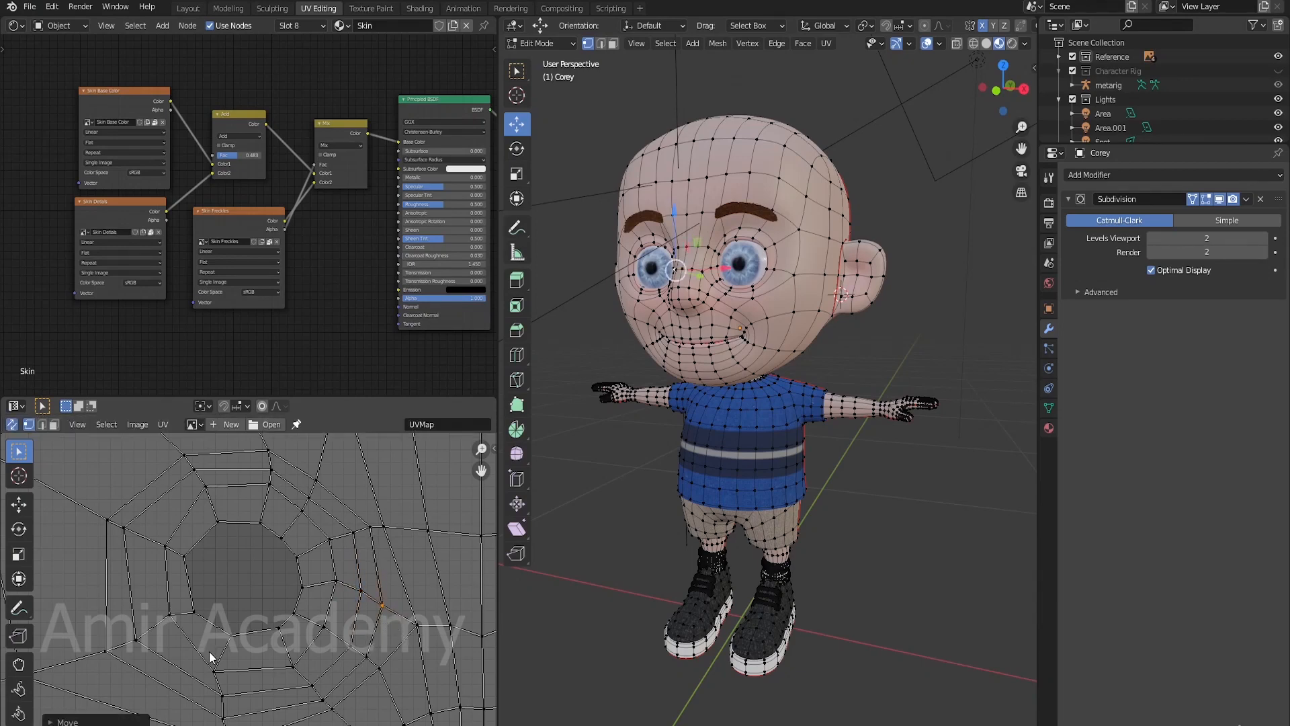
pyautogui.click(215, 672)
pyautogui.press('g')
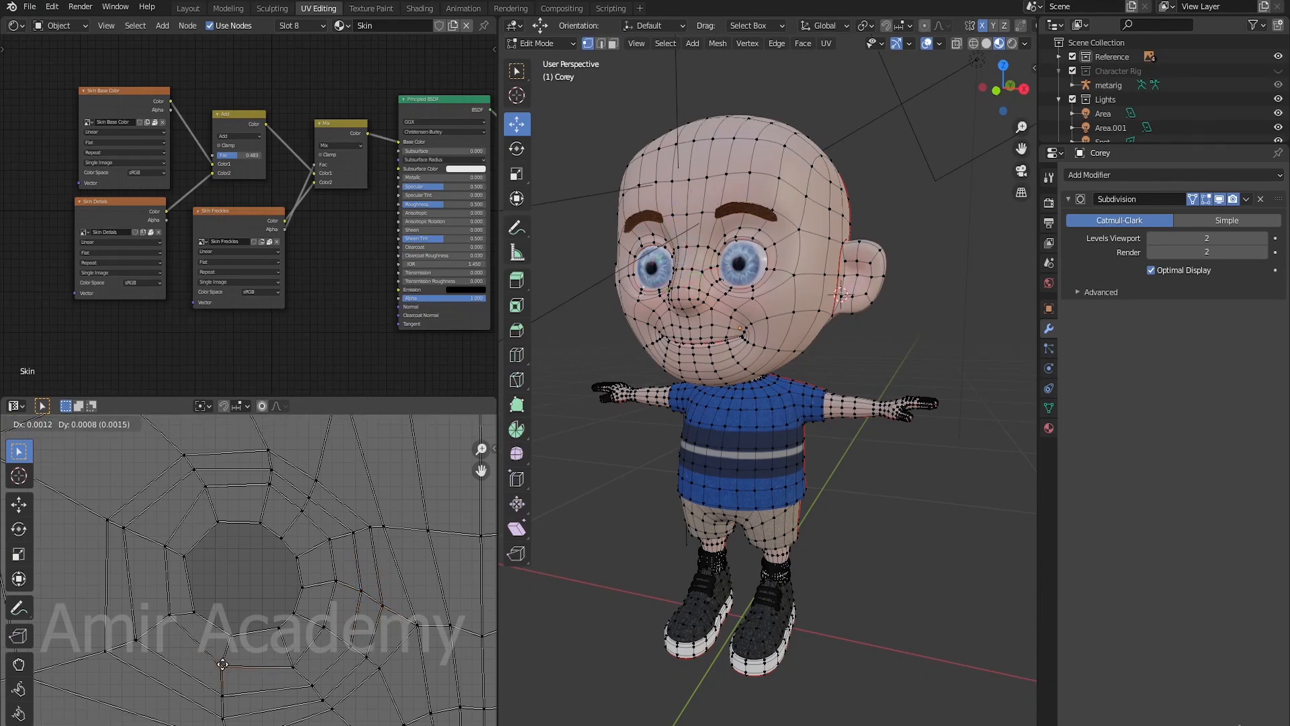
pyautogui.click(223, 664)
# Step: Return to the Layout workspace and display the character's head in Solid shading
pyautogui.scroll(-5, 317, 602)
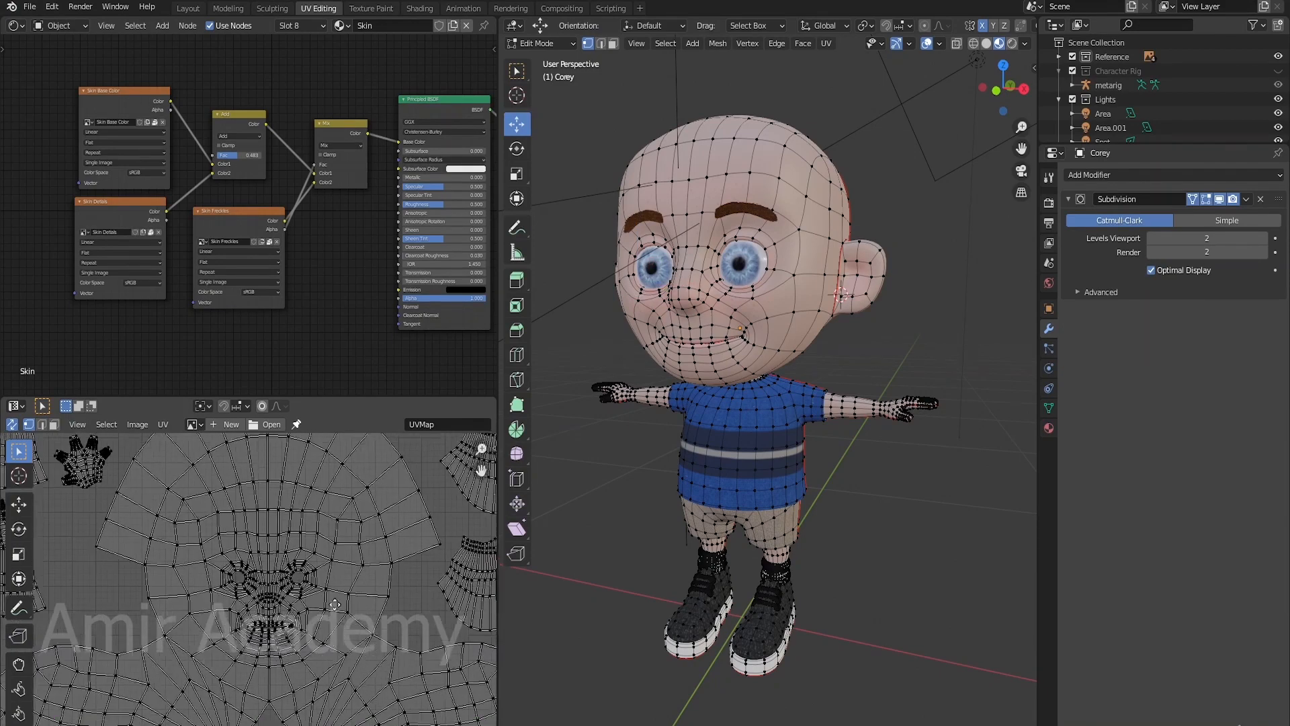
pyautogui.moveTo(335, 605); pyautogui.dragTo(304, 574, button='middle')
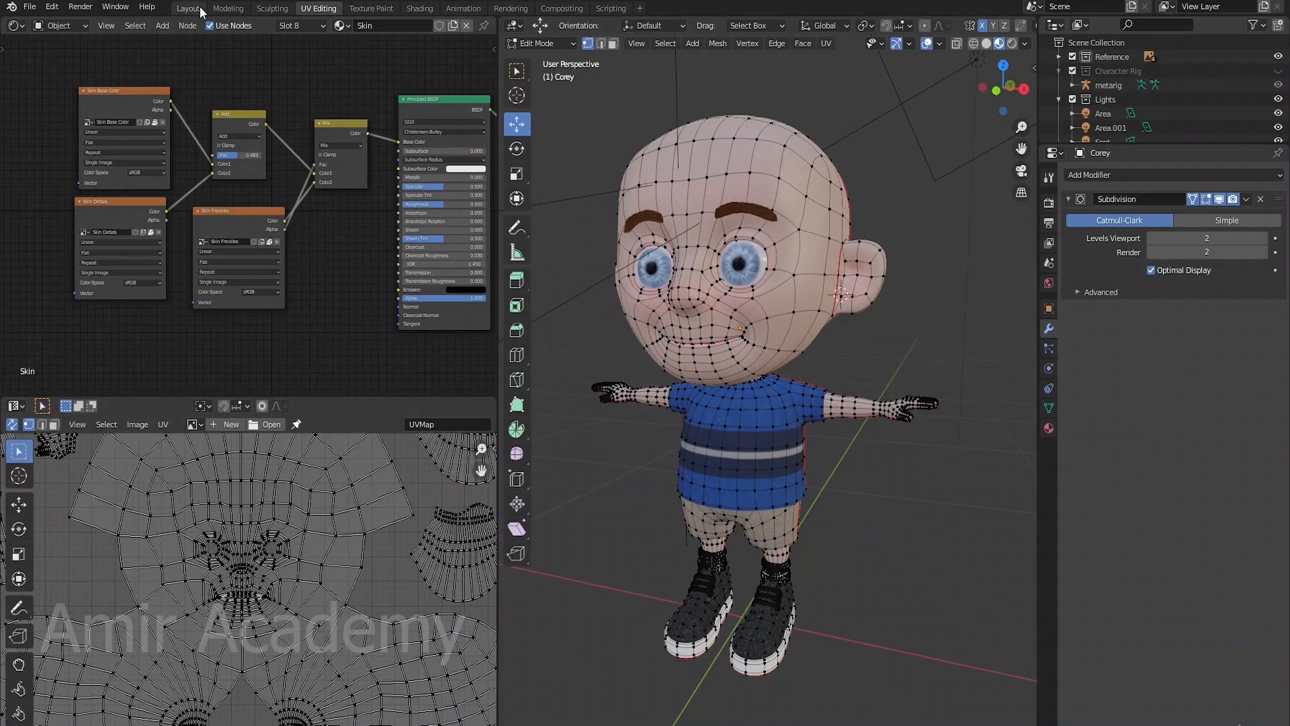
pyautogui.click(189, 8)
pyautogui.scroll(2, 649, 333)
pyautogui.keyDown('shift'); pyautogui.moveTo(649, 333); pyautogui.dragTo(611, 416, button='middle'); pyautogui.keyUp('shift')
pyautogui.scroll(1, 605, 417)
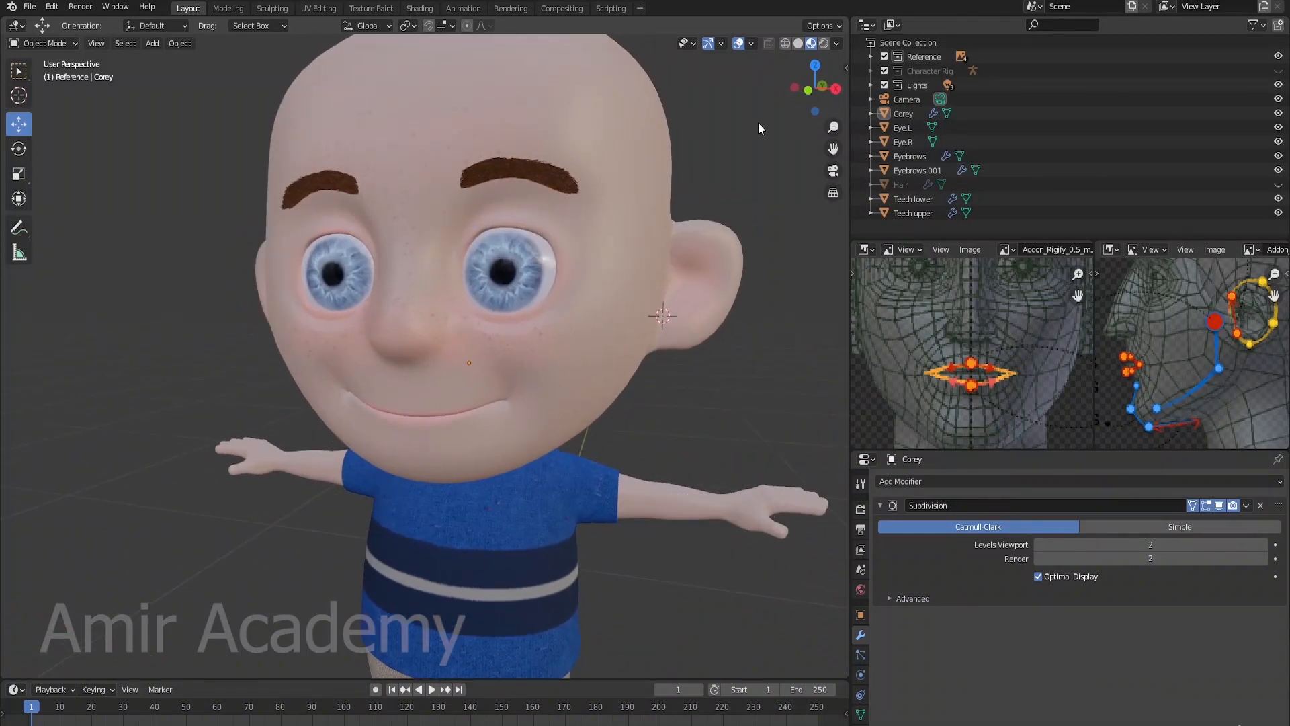
pyautogui.click(798, 43)
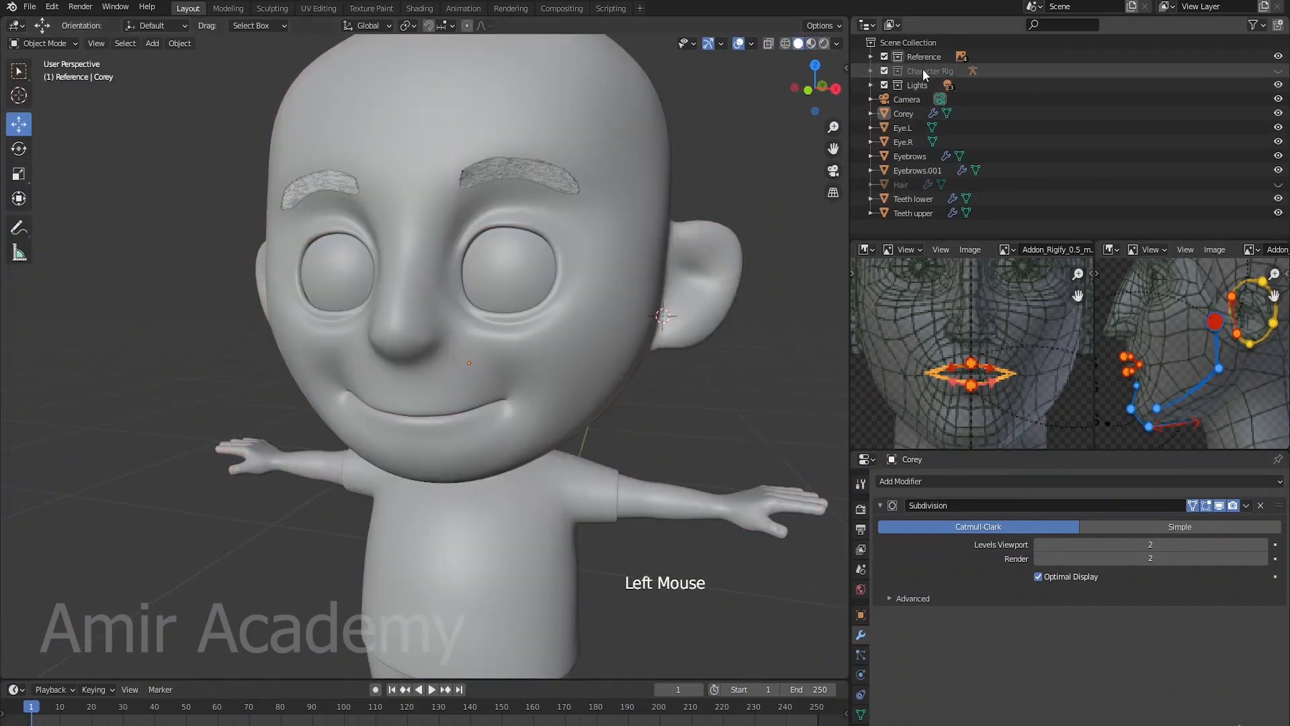
# Step: Show the Character Rig collection and turn on X-ray to view the bones around the left eye
pyautogui.click(1279, 70)
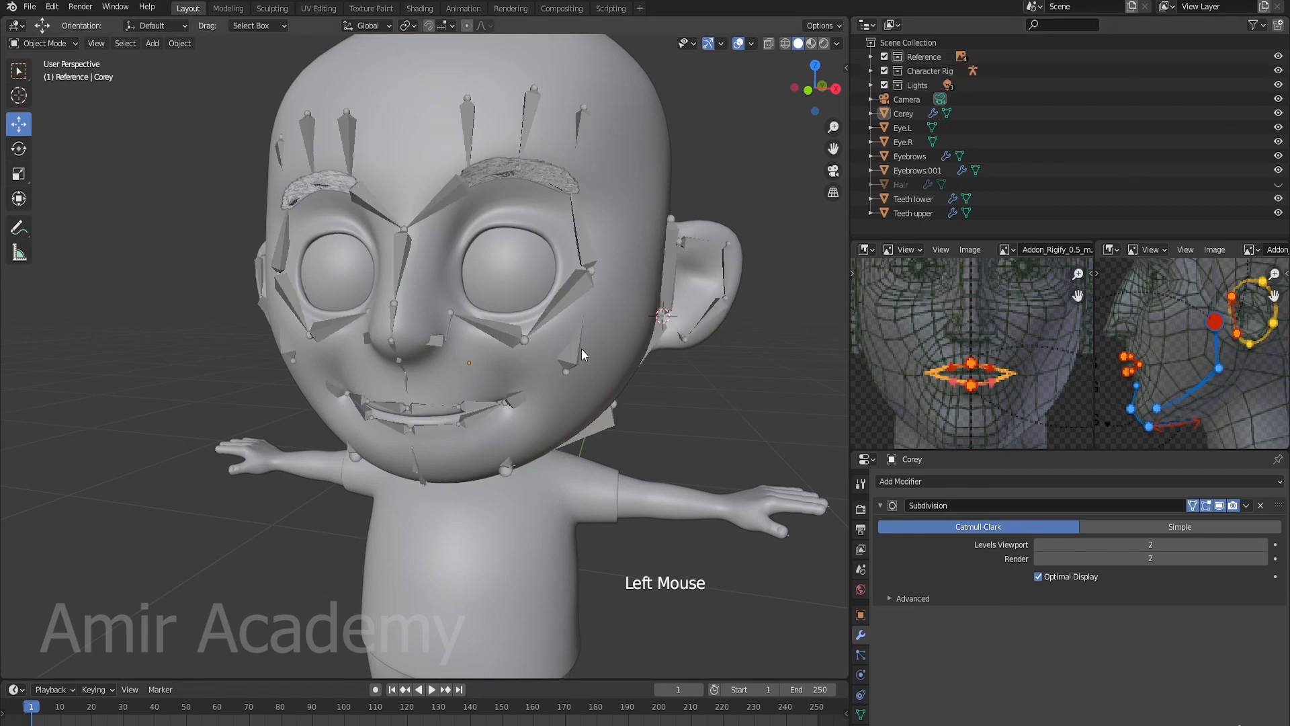
pyautogui.hotkey('alt', 'z')
pyautogui.scroll(1, 582, 337)
pyautogui.keyDown('shift'); pyautogui.moveTo(583, 336); pyautogui.dragTo(576, 410, button='middle'); pyautogui.keyUp('shift')
pyautogui.scroll(2, 570, 418)
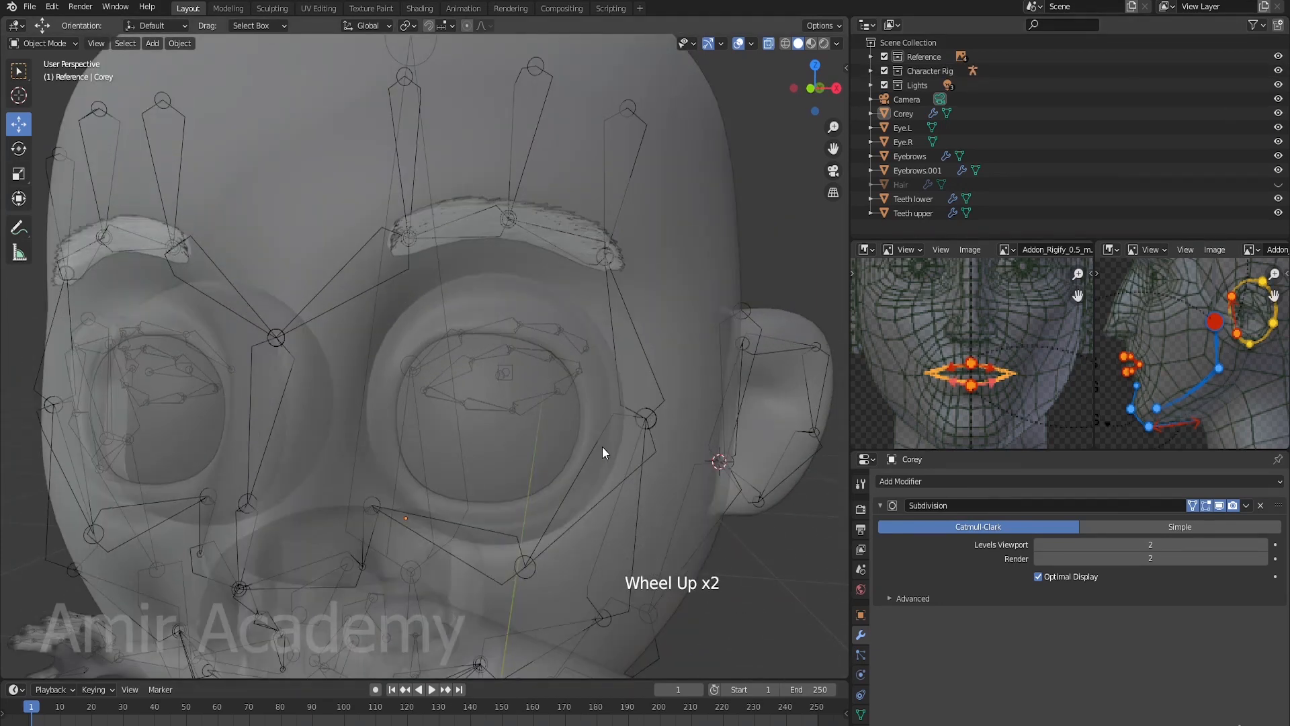
pyautogui.moveTo(518, 471)
pyautogui.mouseDown(button='middle')
pyautogui.moveTo(559, 466)
pyautogui.moveTo(506, 467)
pyautogui.mouseUp(button='middle')
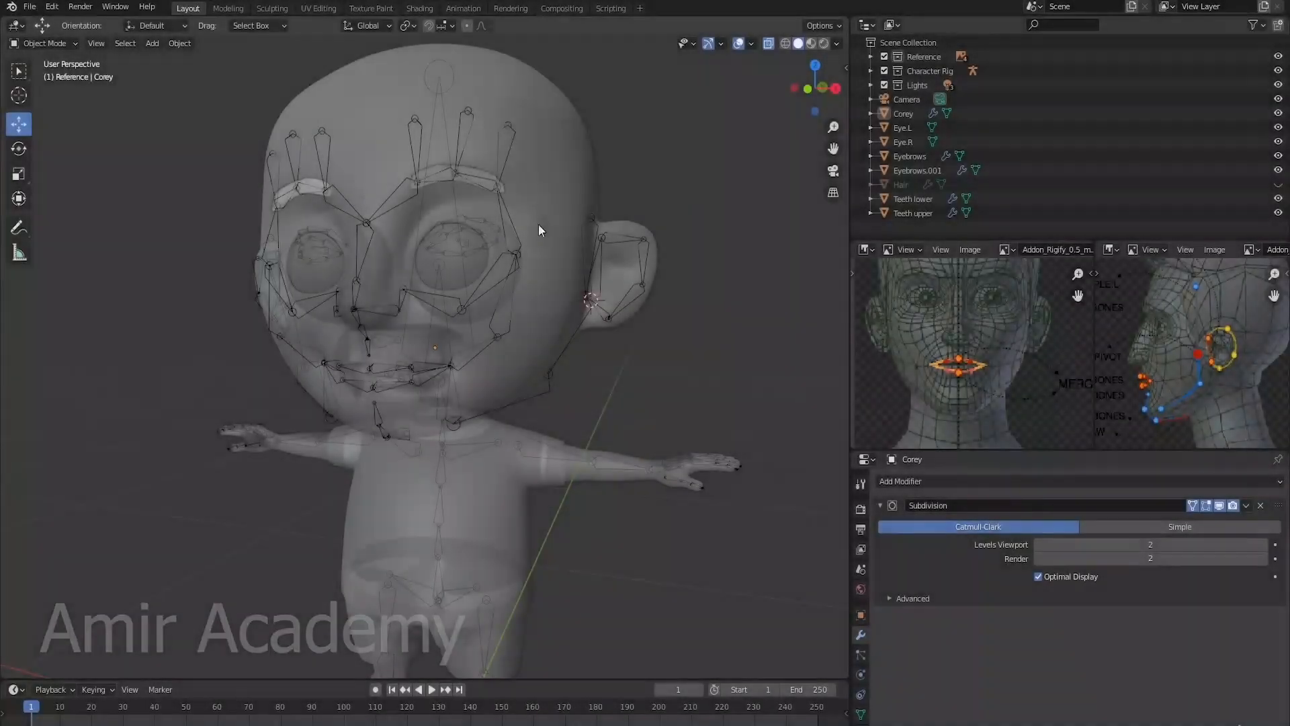
# Step: Select the metarig, enter Edit Mode and clear the bone selection
pyautogui.click(494, 224)
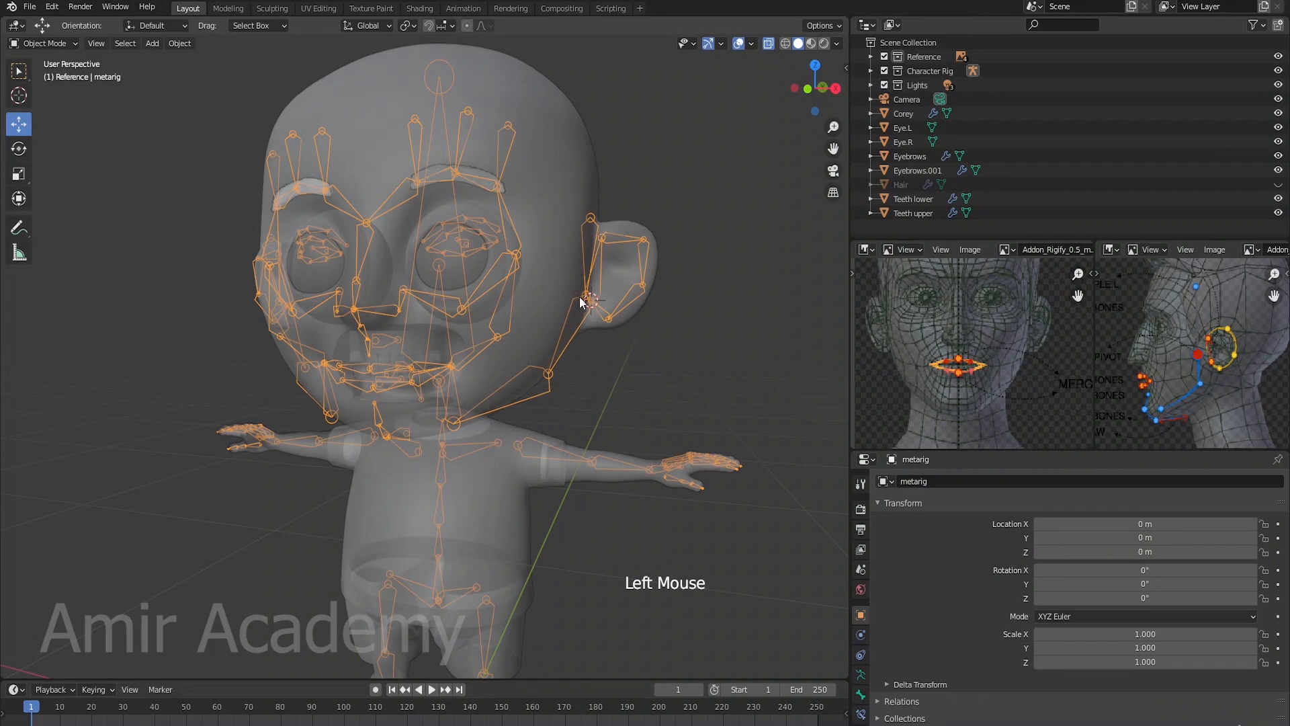
pyautogui.click(51, 43)
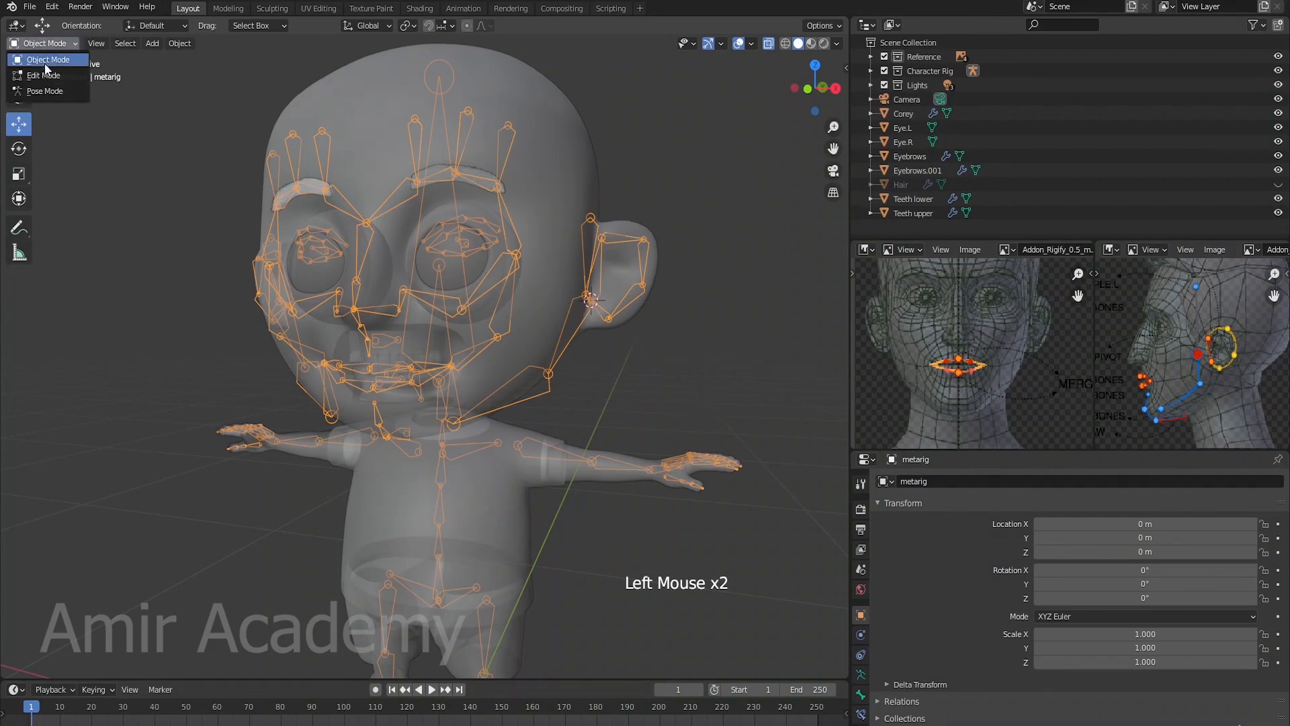
pyautogui.click(45, 75)
pyautogui.scroll(3, 563, 319)
pyautogui.moveTo(563, 319)
pyautogui.keyDown('shift'); pyautogui.mouseDown(button='middle')
pyautogui.moveTo(538, 316)
pyautogui.moveTo(563, 319)
pyautogui.mouseUp(button='middle'); pyautogui.keyUp('shift')
pyautogui.scroll(1, 563, 319)
pyautogui.scroll(1, 563, 319)
pyautogui.hotkey('alt', 'a')
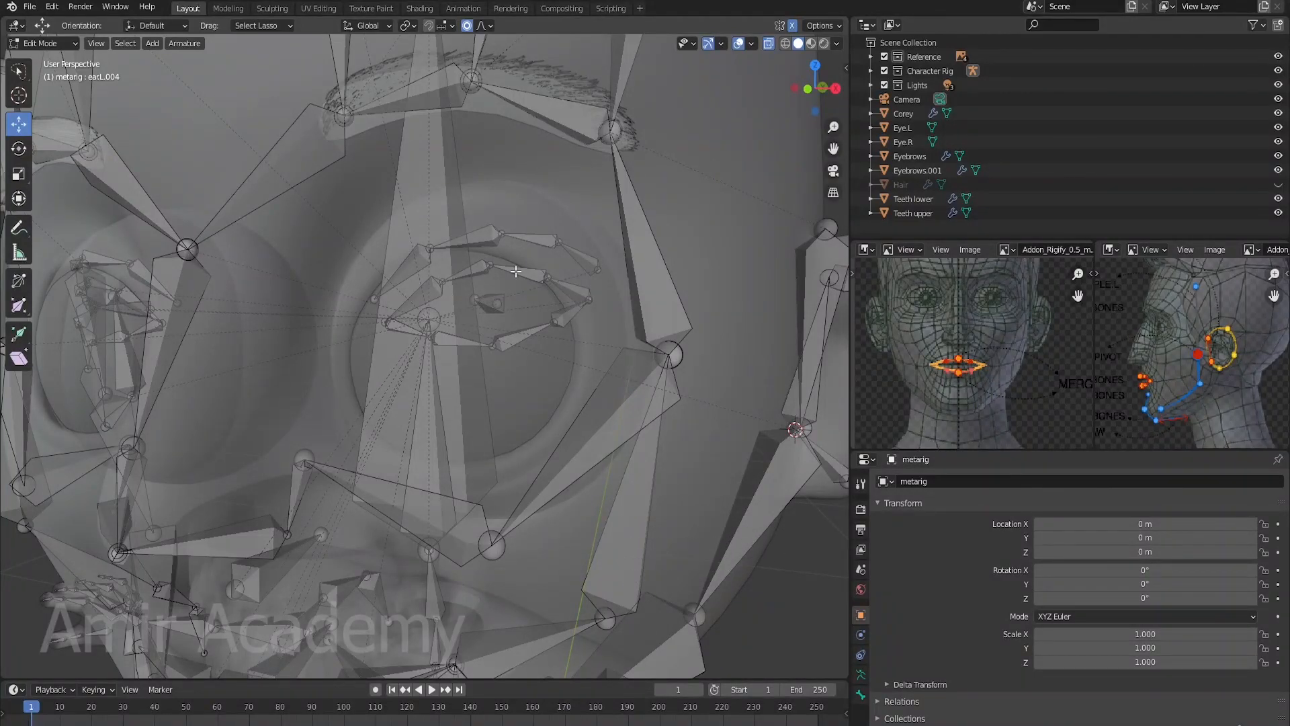
# Step: Select the left eye's linked eyelid bones and the bone chain above them, and move them forward and down over the eyeball
pyautogui.press('l')
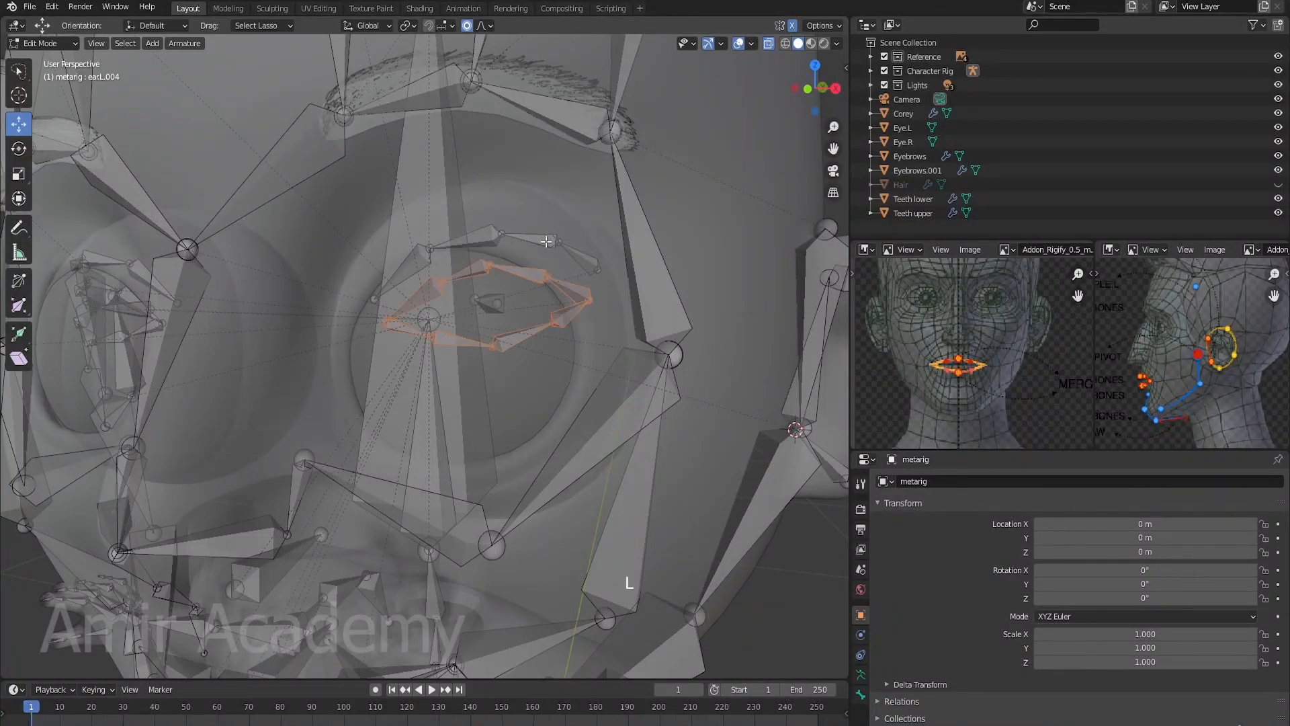
pyautogui.press('l')
pyautogui.moveTo(736, 327); pyautogui.dragTo(215, 147, button='middle')
pyautogui.keyDown('shift'); pyautogui.scroll(1, 214, 147); pyautogui.keyUp('shift')
pyautogui.click(20, 135)
pyautogui.moveTo(498, 289); pyautogui.dragTo(527, 306, button='middle')
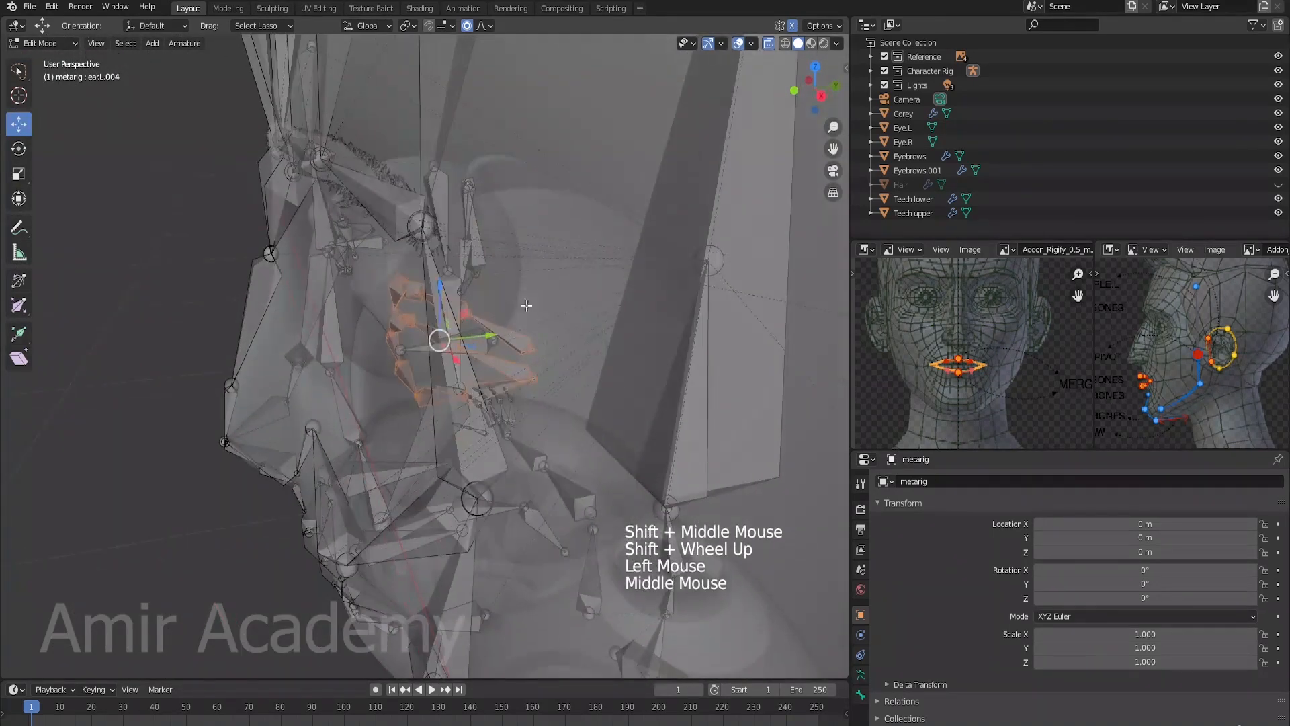
pyautogui.moveTo(493, 333); pyautogui.dragTo(430, 341)
pyautogui.moveTo(430, 341); pyautogui.dragTo(611, 129, button='middle')
pyautogui.moveTo(586, 226); pyautogui.dragTo(586, 274)
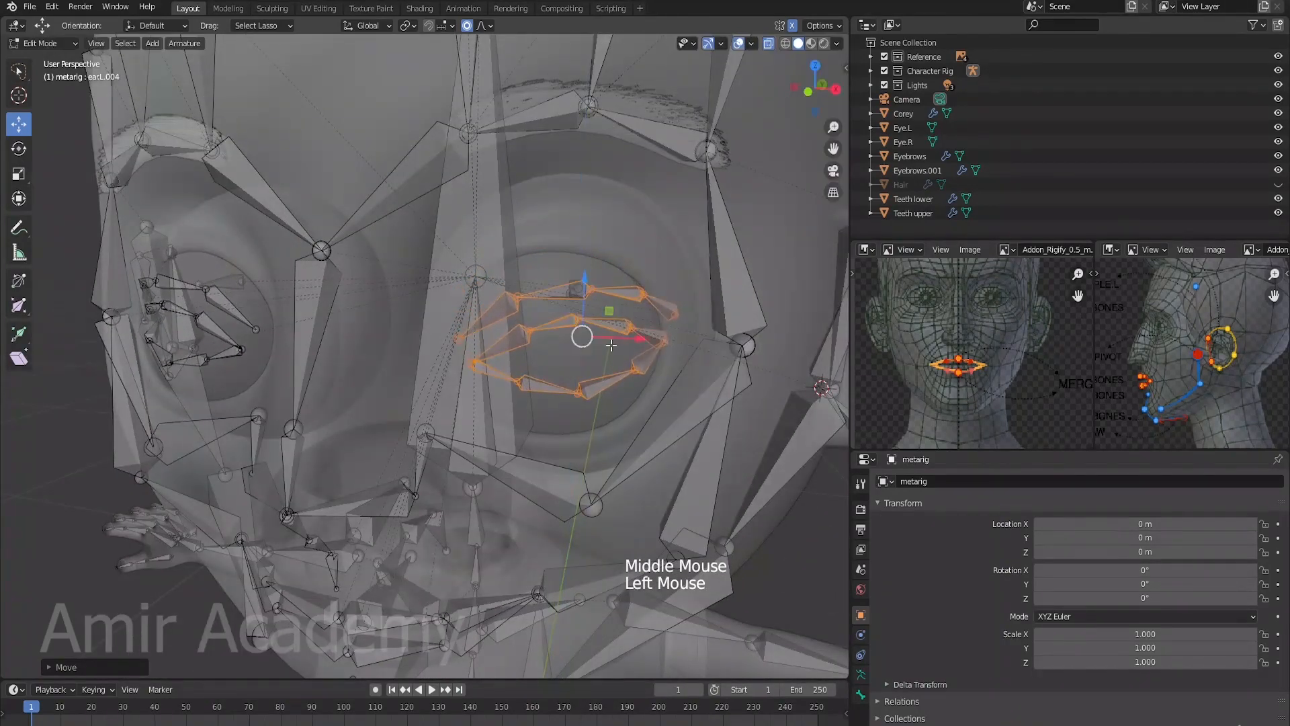
# Step: Turn off X-ray and nudge the selected left eye bones slightly sideways and further forward so they sit at the eyeball's surface
pyautogui.scroll(-1, 586, 274)
pyautogui.moveTo(586, 274)
pyautogui.keyDown('shift'); pyautogui.mouseDown(button='middle')
pyautogui.moveTo(639, 407)
pyautogui.moveTo(643, 353)
pyautogui.moveTo(679, 348)
pyautogui.moveTo(607, 279)
pyautogui.mouseUp(button='middle'); pyautogui.keyUp('shift')
pyautogui.hotkey('alt', 'z')
pyautogui.moveTo(610, 285); pyautogui.dragTo(605, 285)
pyautogui.moveTo(605, 285); pyautogui.dragTo(471, 361, button='middle')
pyautogui.moveTo(451, 344); pyautogui.dragTo(437, 347)
pyautogui.moveTo(437, 348); pyautogui.dragTo(399, 318, button='middle')
pyautogui.keyDown('shift'); pyautogui.moveTo(617, 354); pyautogui.dragTo(607, 332, button='middle'); pyautogui.keyUp('shift')
pyautogui.moveTo(607, 332); pyautogui.dragTo(613, 322, button='middle')
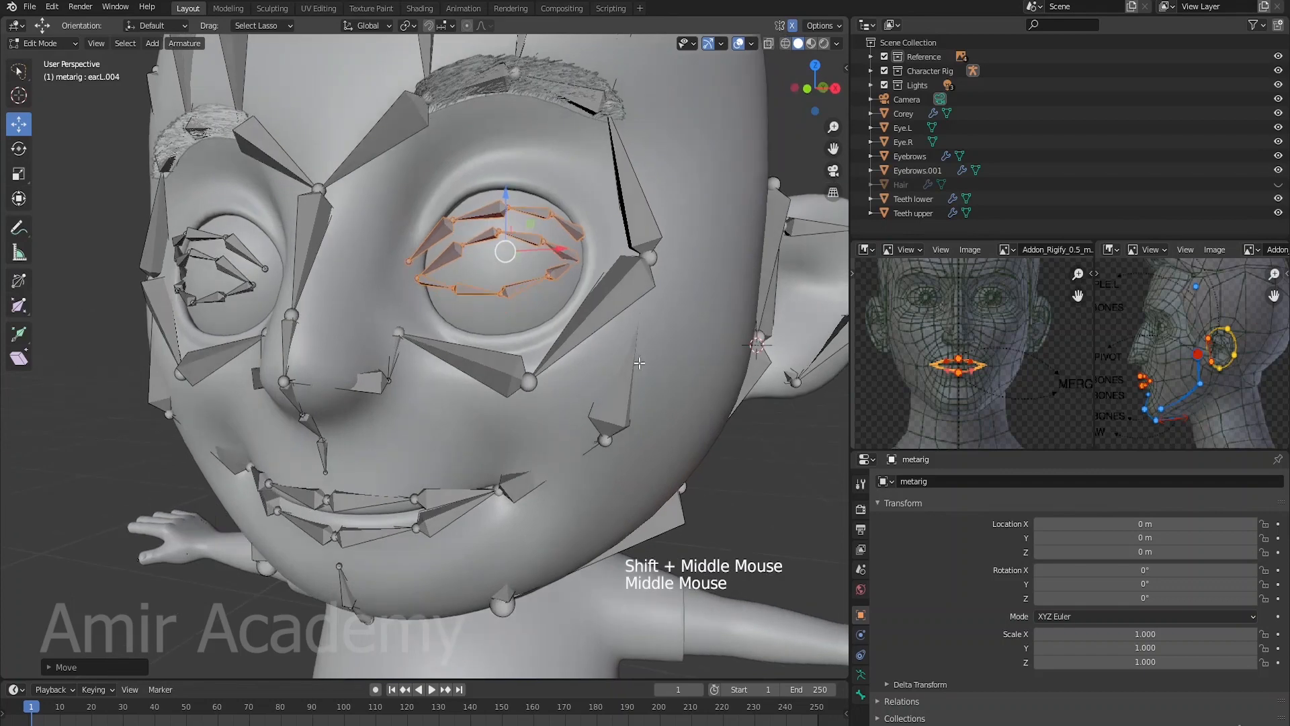
# Step: Open the Rigify stretchers diagram from the Face Rigging Diagrams folder in the first reference view and frame its front face
pyautogui.click(973, 251)
pyautogui.click(986, 285)
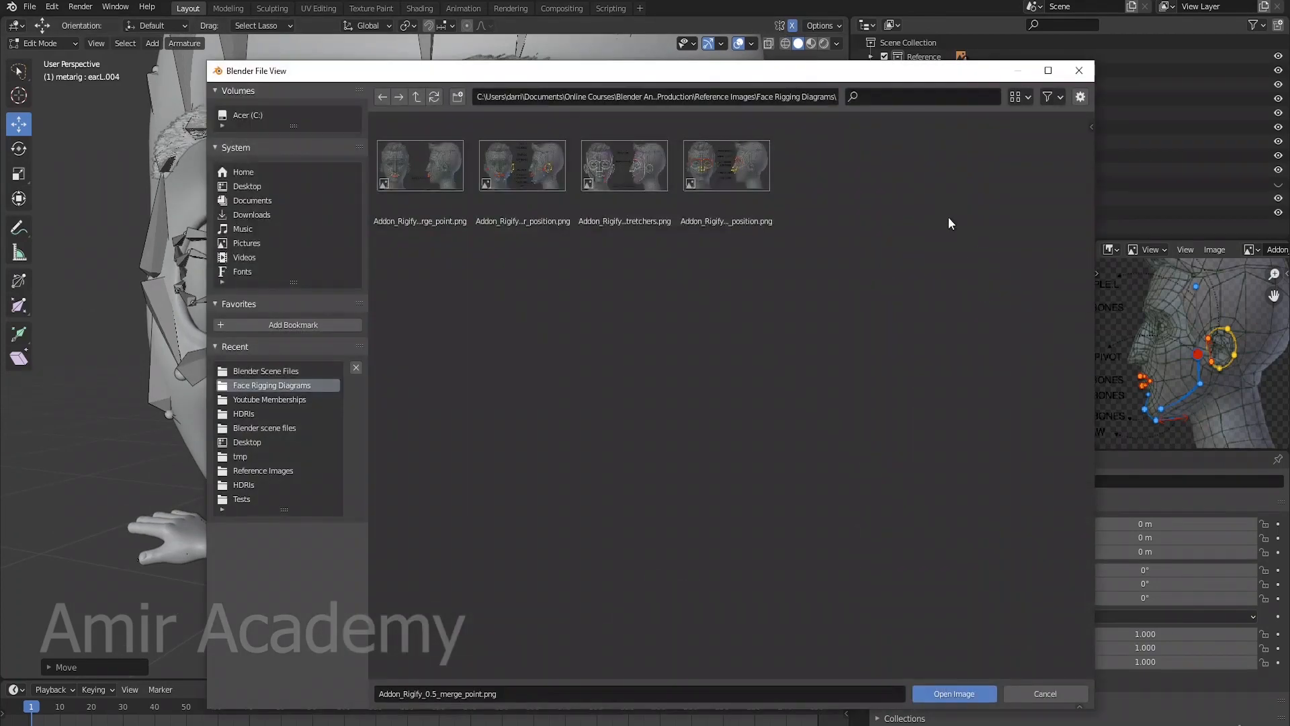
pyautogui.doubleClick(624, 168)
pyautogui.moveTo(999, 349); pyautogui.dragTo(922, 362, button='middle')
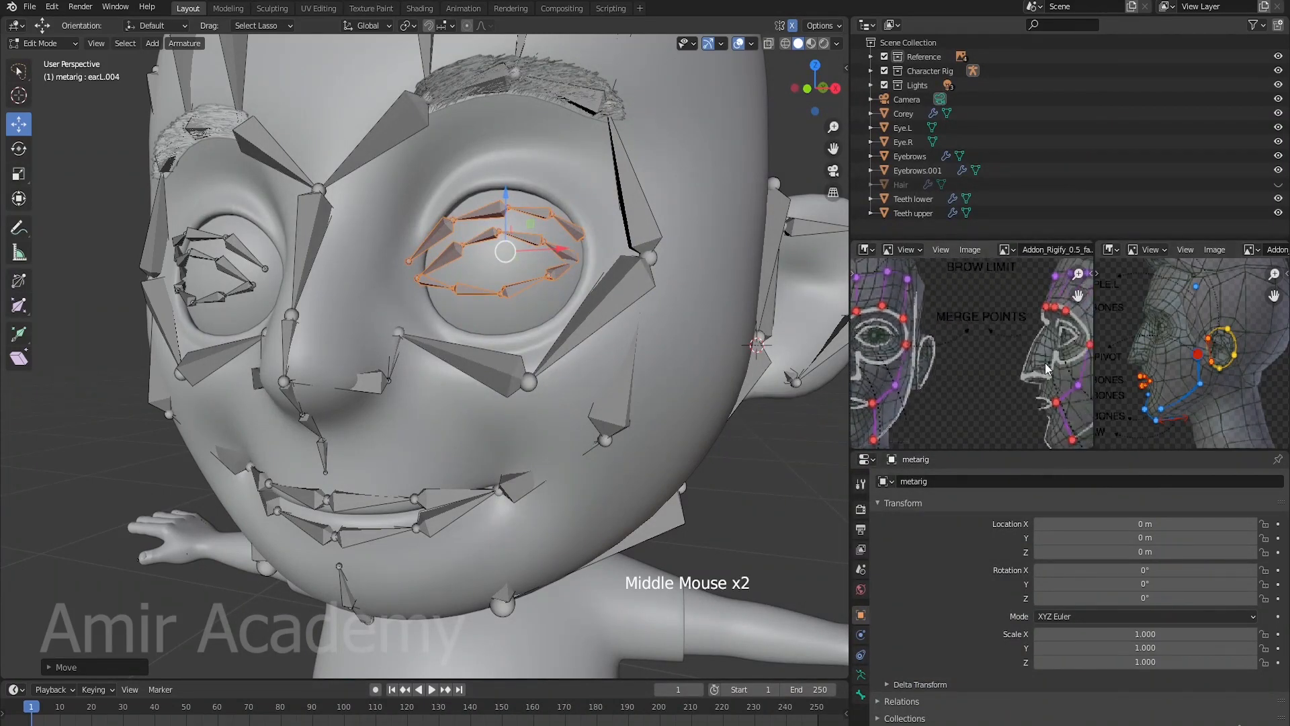
pyautogui.moveTo(1044, 362); pyautogui.dragTo(911, 357, button='middle')
pyautogui.moveTo(1010, 361); pyautogui.dragTo(1025, 355, button='middle')
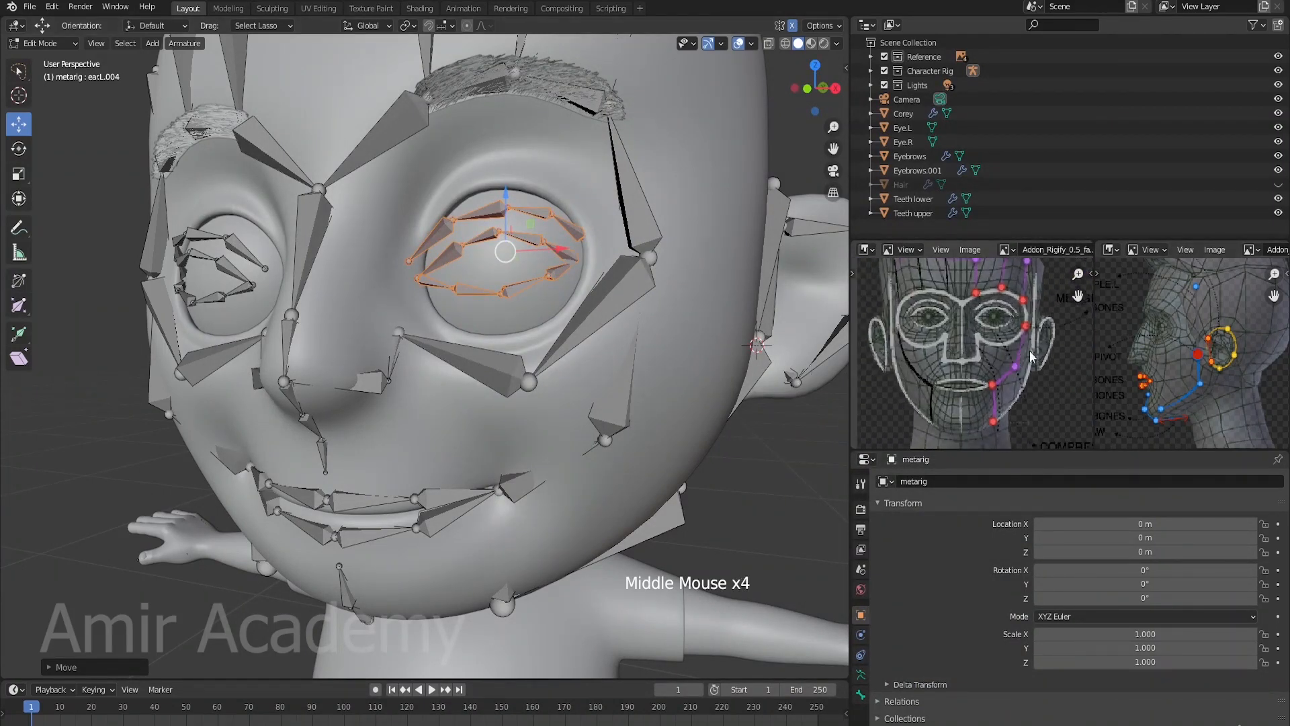
# Step: Load the last position diagram (Addon_Rigify…_position.png) in the second reference view and frame the eyes and nose in both references
pyautogui.click(1215, 250)
pyautogui.click(1136, 280)
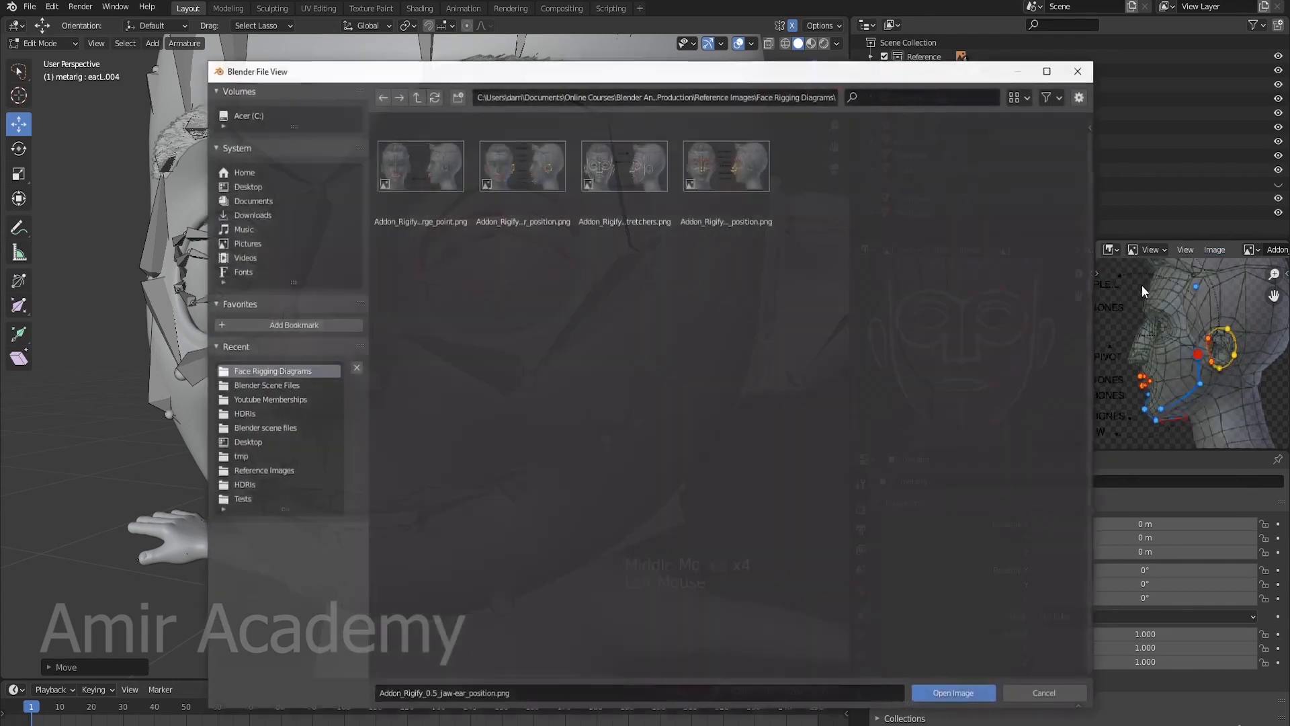
pyautogui.doubleClick(736, 172)
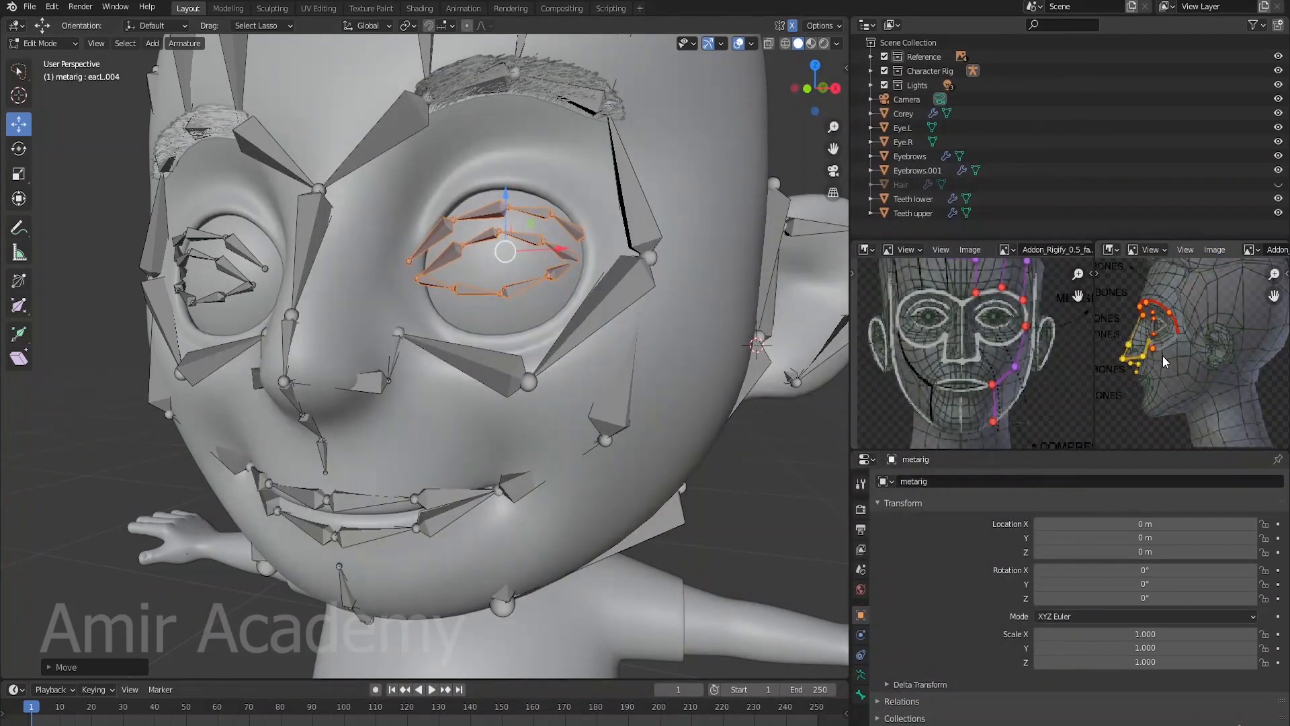
pyautogui.moveTo(1142, 372); pyautogui.dragTo(1217, 425, button='middle')
pyautogui.scroll(4, 1190, 374)
pyautogui.scroll(2, 975, 349)
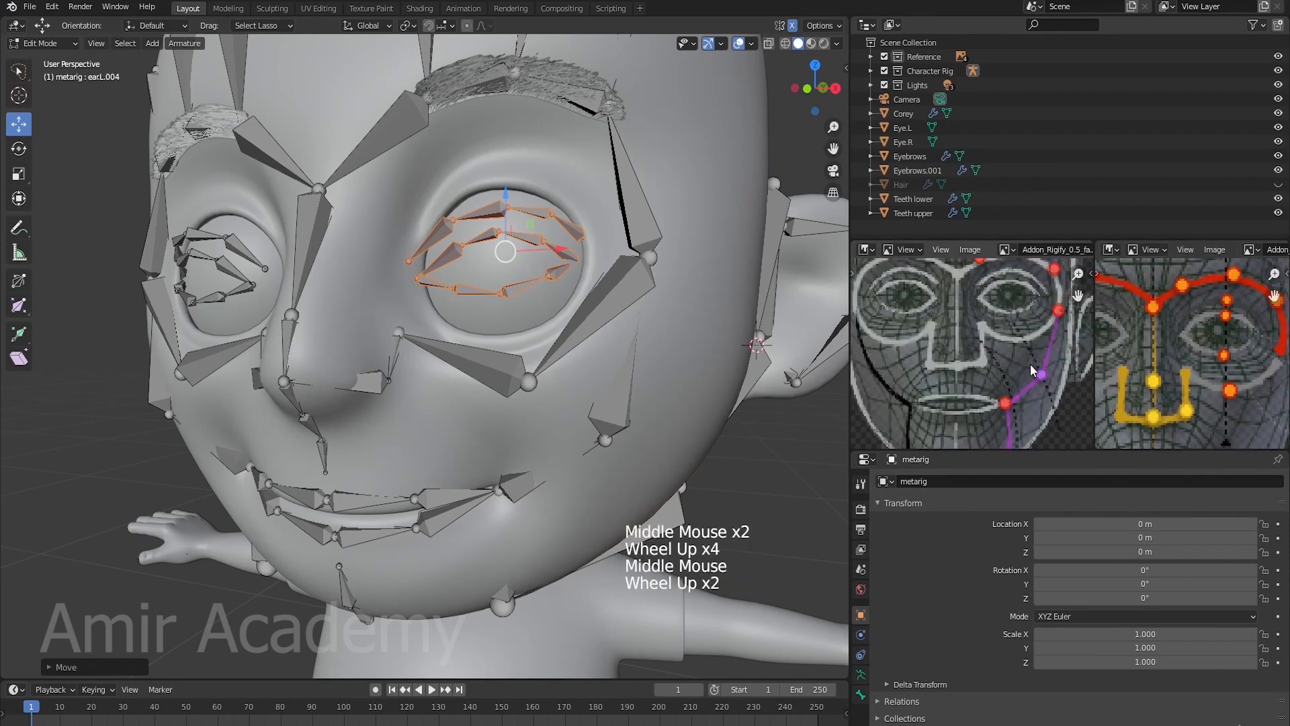
pyautogui.moveTo(974, 349); pyautogui.dragTo(958, 384, button='middle')
# Step: Select only the linked bone chain above the left eyelid bones and raise it between the eye opening and the eyebrow
pyautogui.hotkey('alt', 'a')
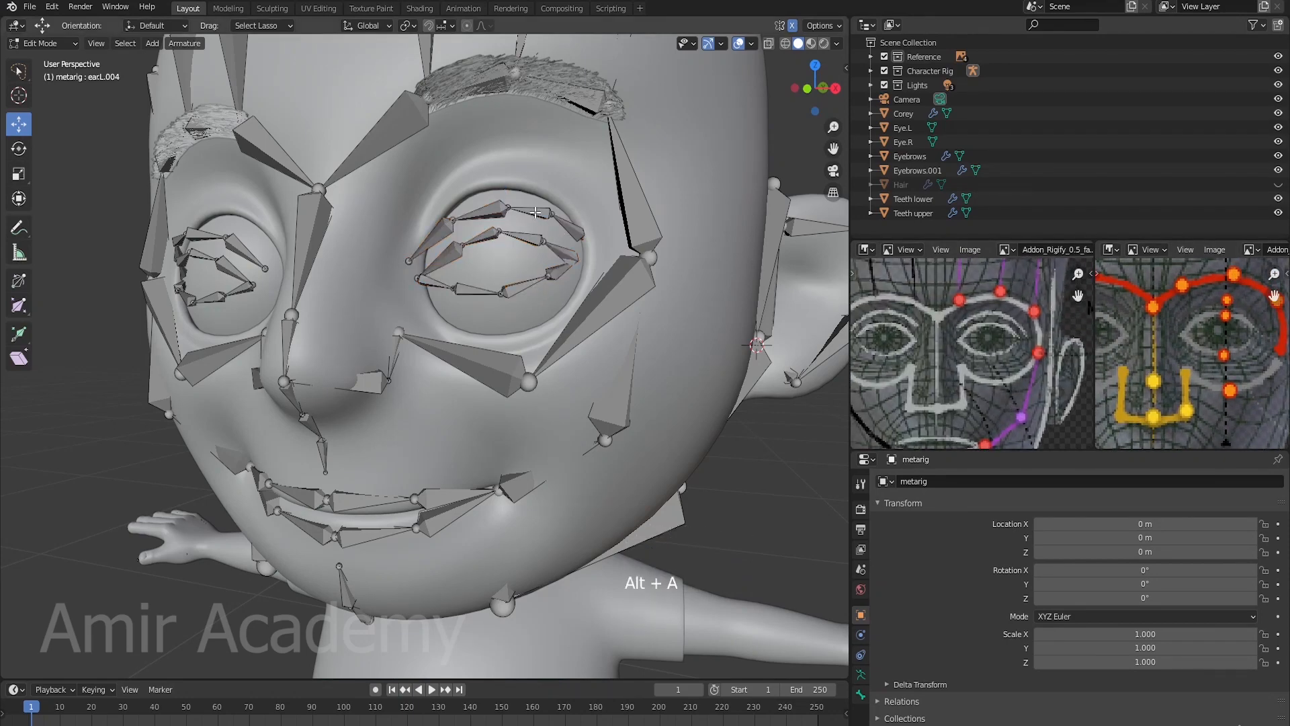
pyautogui.press('l')
pyautogui.moveTo(535, 209); pyautogui.dragTo(456, 256, button='middle')
pyautogui.click(16, 123)
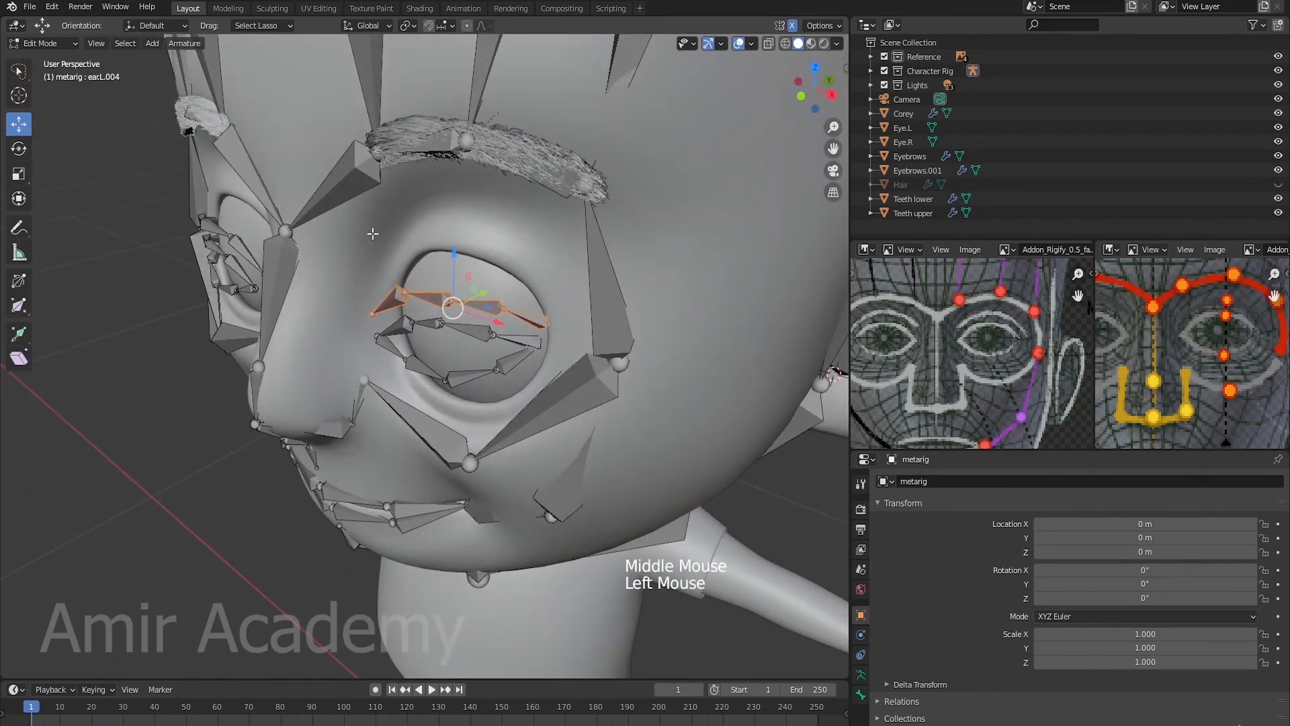
pyautogui.moveTo(454, 246); pyautogui.dragTo(453, 171)
pyautogui.moveTo(471, 182); pyautogui.dragTo(501, 161, button='middle')
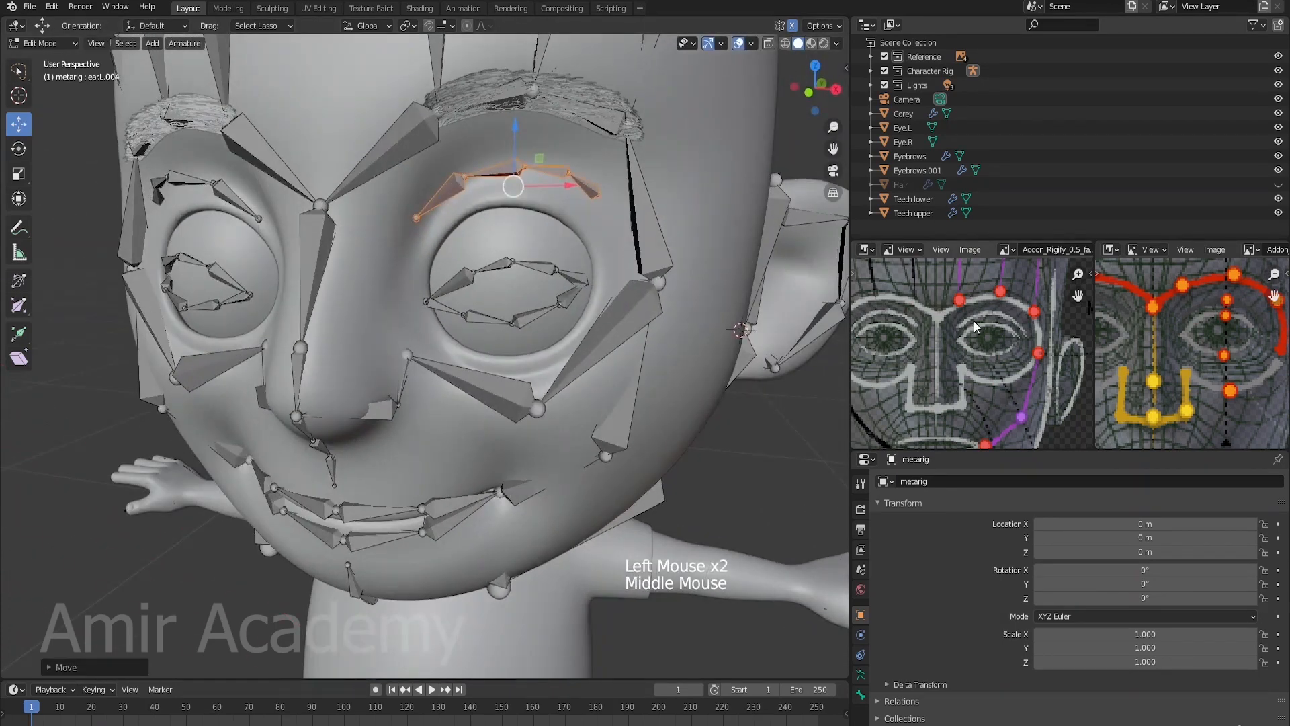
pyautogui.moveTo(669, 233); pyautogui.dragTo(643, 297, button='middle')
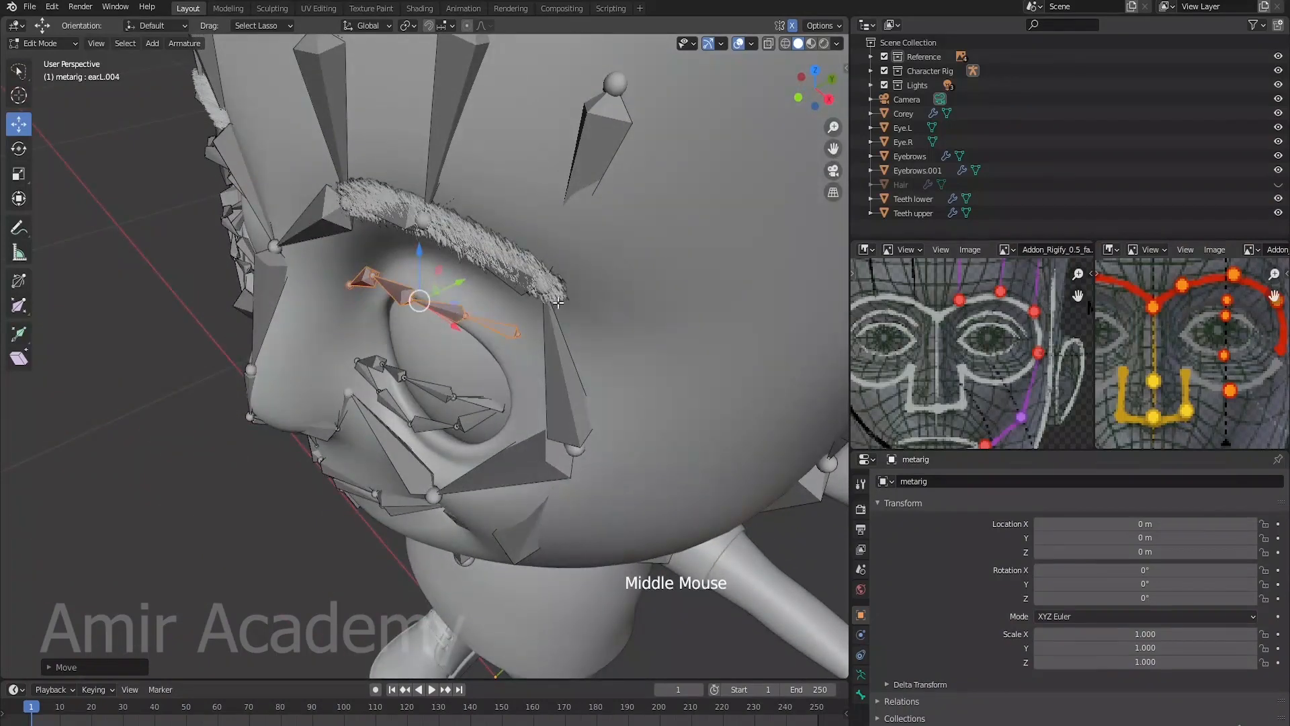
pyautogui.moveTo(559, 304); pyautogui.dragTo(619, 234, button='middle')
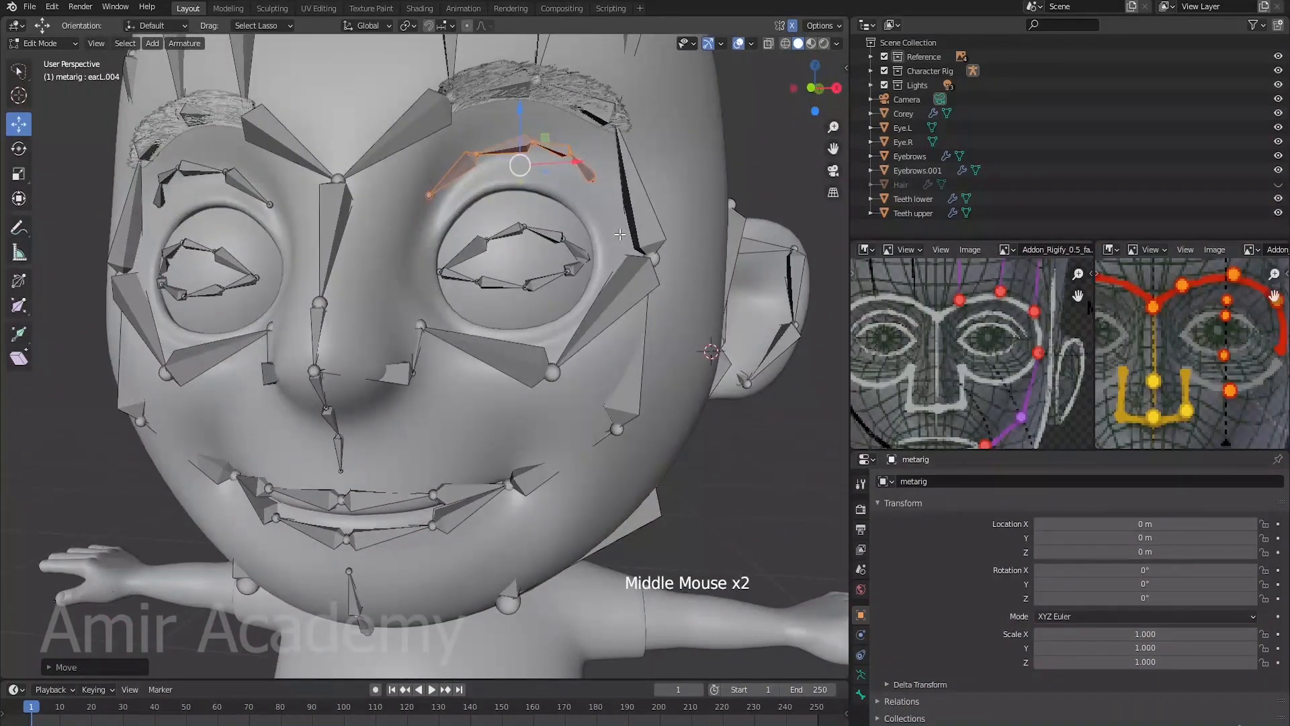
# Step: Move the nose-side end joint of the raised left brow chain back toward the face surface
pyautogui.click(430, 195)
pyautogui.moveTo(430, 196); pyautogui.dragTo(385, 261, button='middle')
pyautogui.moveTo(391, 267); pyautogui.dragTo(407, 256)
pyautogui.moveTo(407, 256); pyautogui.dragTo(475, 268, button='middle')
pyautogui.press('g')
pyautogui.scroll(1, 475, 263)
# Step: Move the second joint from the nose on the raised left brow chain back toward the face surface
pyautogui.click(456, 160)
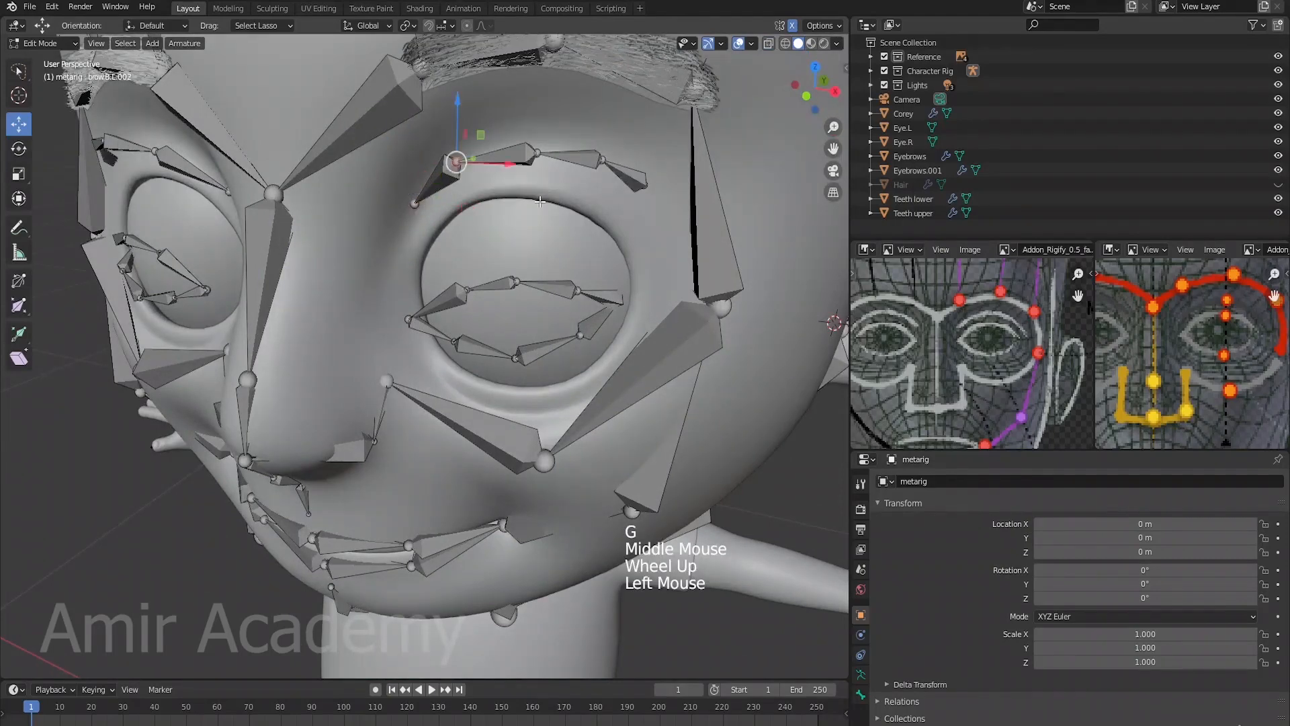
pyautogui.moveTo(462, 165); pyautogui.dragTo(442, 237, button='middle')
pyautogui.moveTo(413, 237); pyautogui.dragTo(521, 283)
pyautogui.click(418, 284)
pyautogui.click(514, 313)
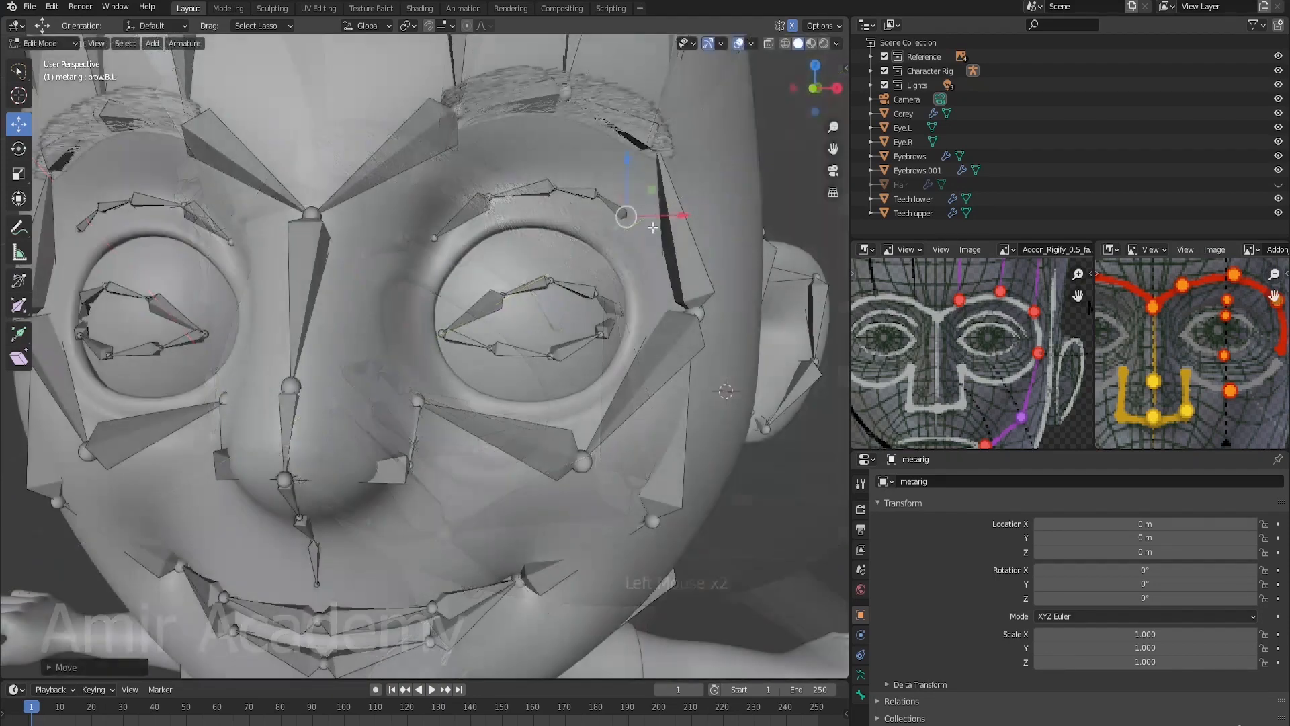
# Step: Reposition the outer end joint of the raised left brow chain and its neighbouring joint to follow the curve above the eye
pyautogui.press('g')
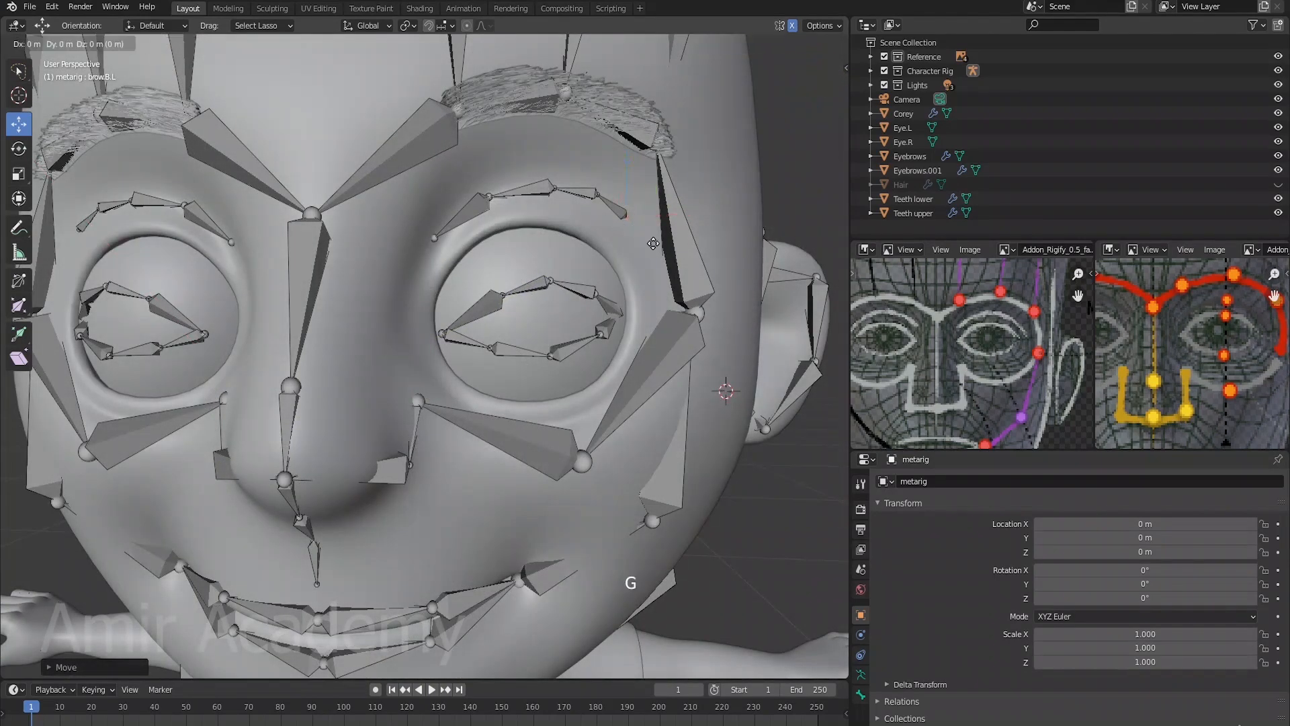
pyautogui.click(622, 201)
pyautogui.click(636, 232)
pyautogui.press('g')
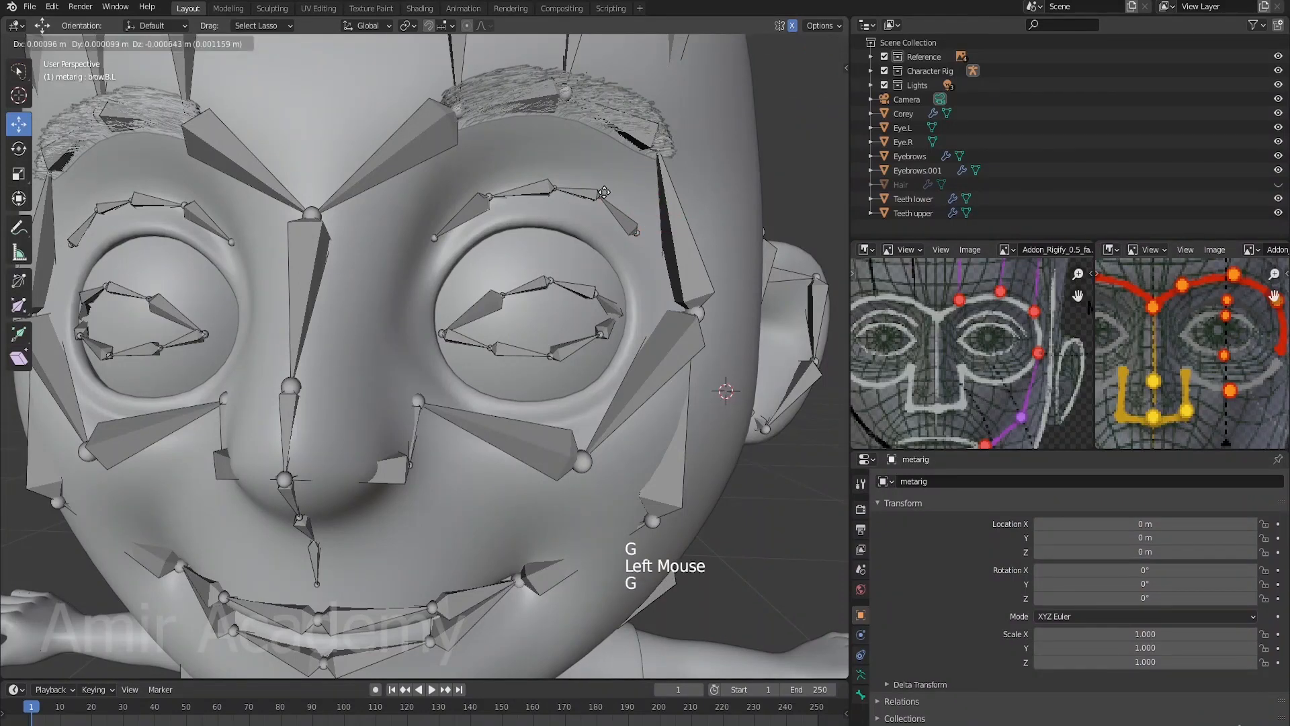
pyautogui.click(603, 198)
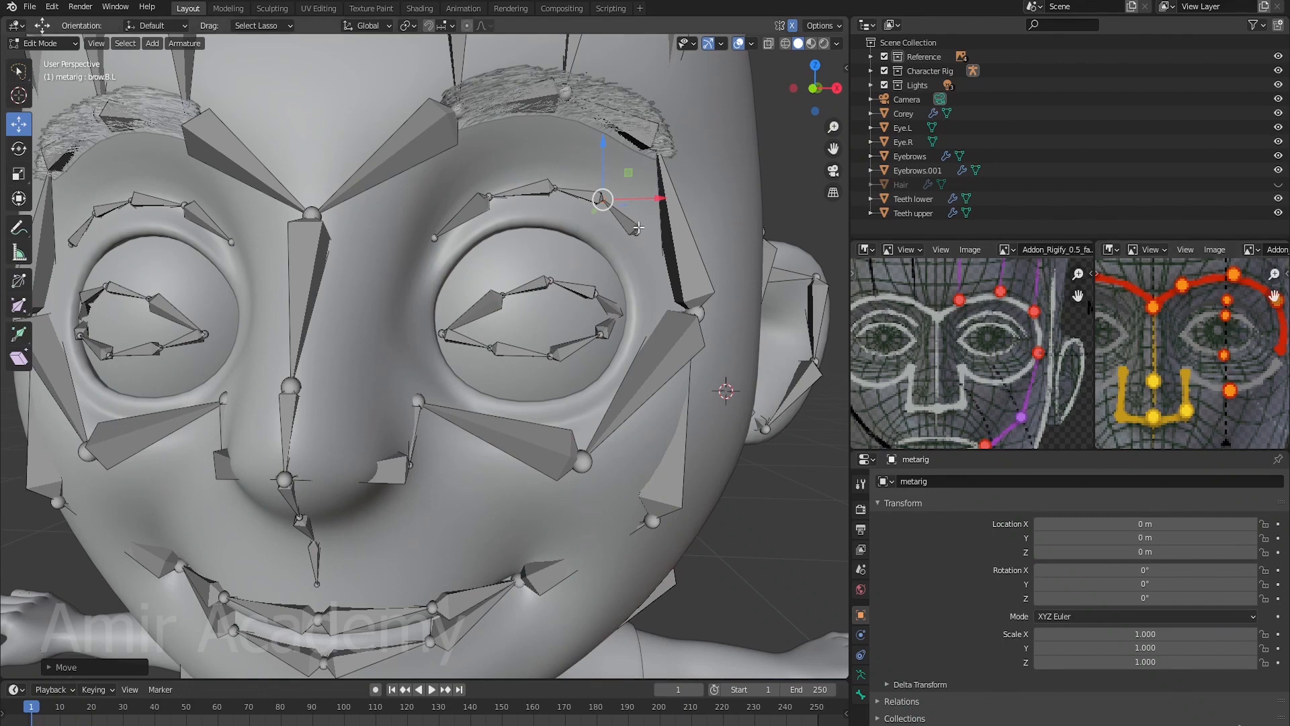
# Step: In front view, fine-tune the middle joint and the two nose-side joints of the raised left brow chain into an even arch
pyautogui.moveTo(639, 228); pyautogui.dragTo(643, 230, button='middle')
pyautogui.press('KP_1')
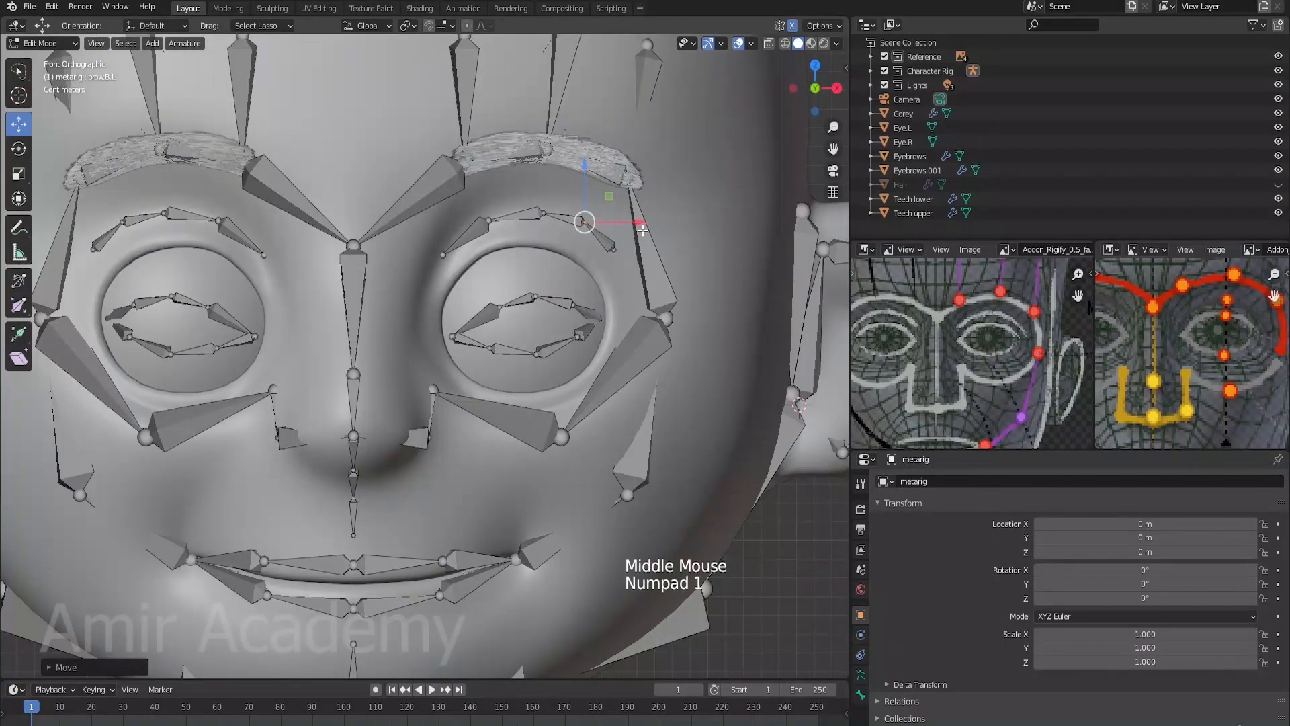
pyautogui.click(544, 213)
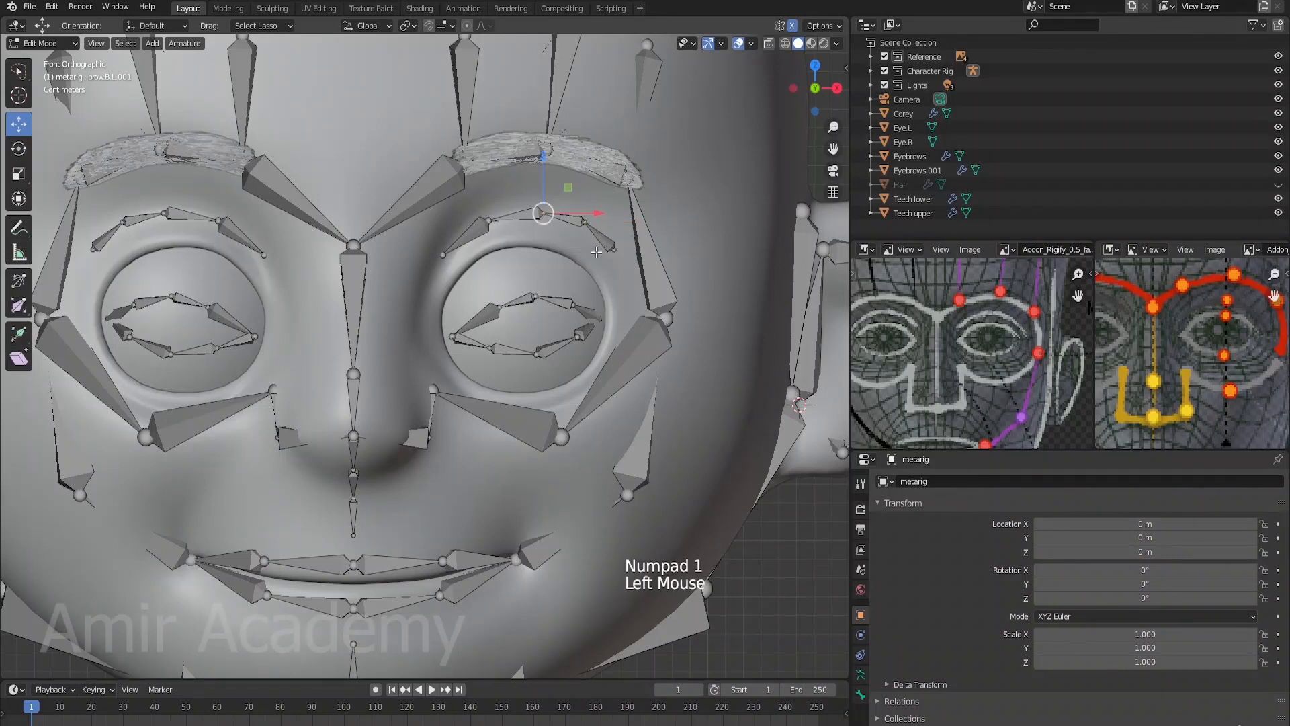
pyautogui.press('g')
pyautogui.click(593, 250)
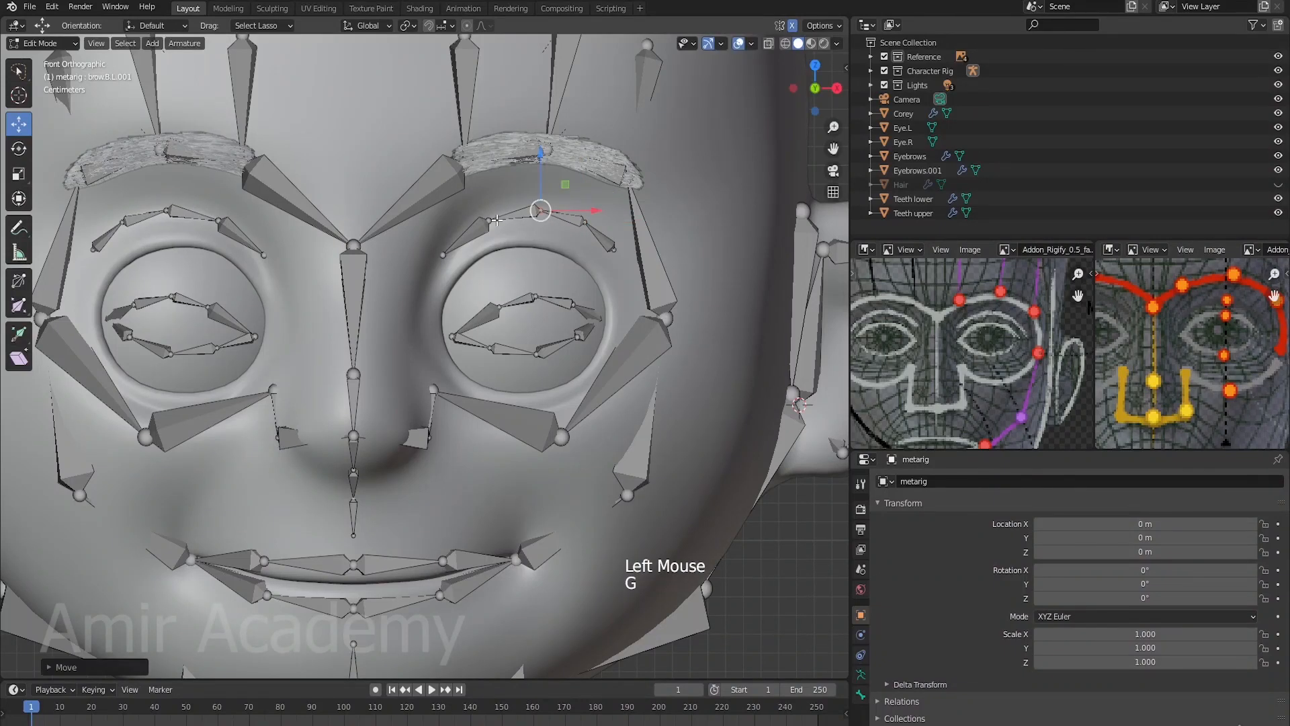
pyautogui.click(489, 222)
pyautogui.press('g')
pyautogui.click(488, 222)
pyautogui.click(445, 254)
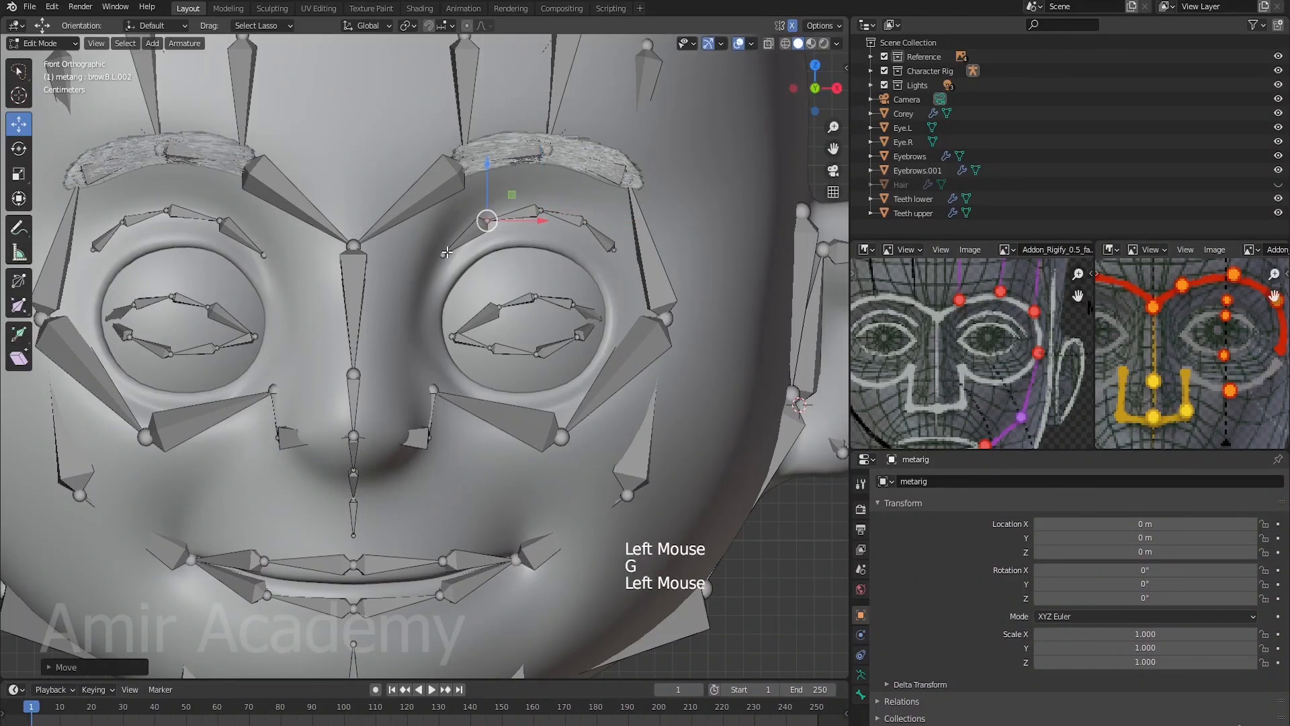
pyautogui.press('g')
pyautogui.click(447, 250)
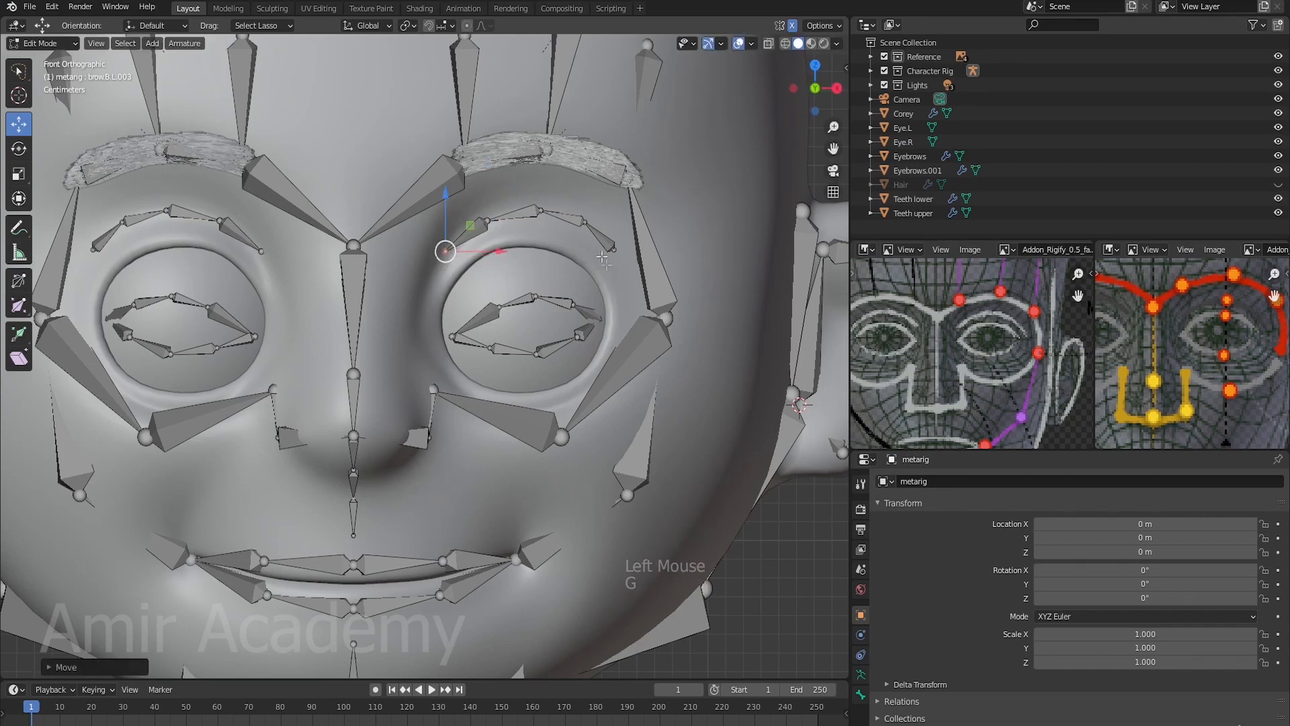
# Step: Select only the linked left eyelid bone loop and scale it up along Z to fill the eye opening's height
pyautogui.hotkey('alt', 'a')
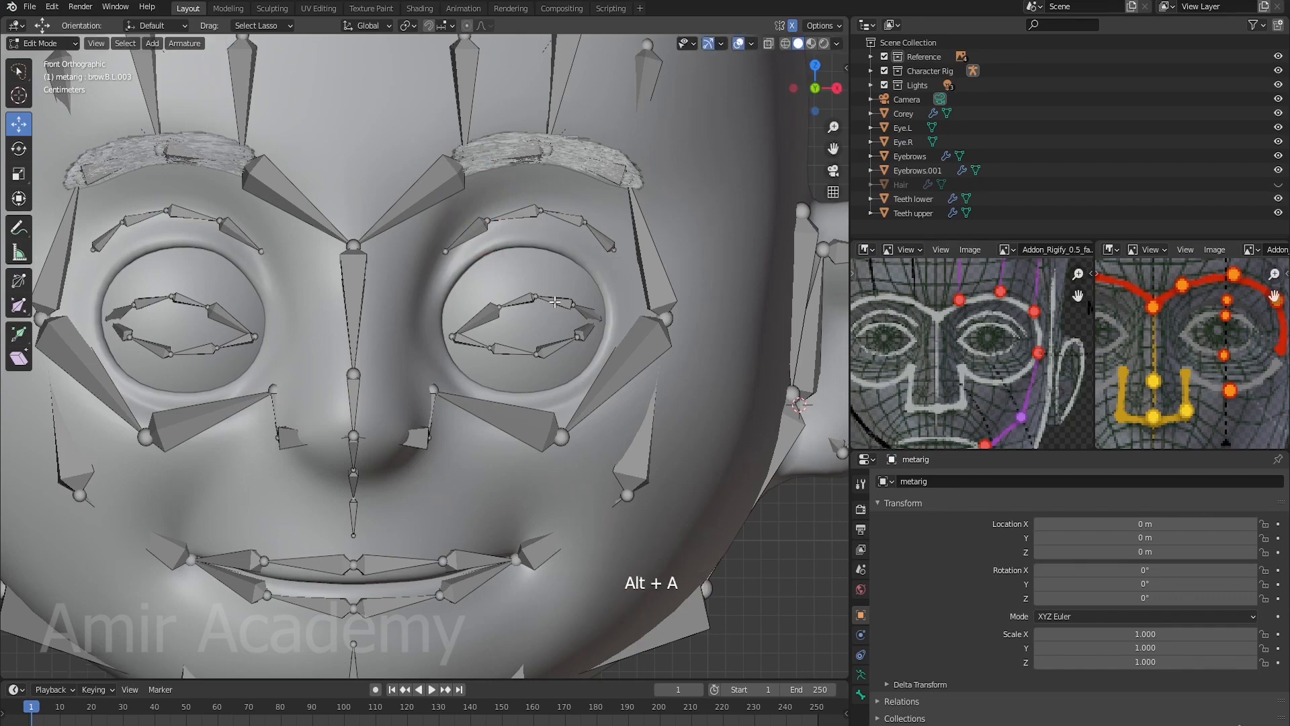
pyautogui.press('l')
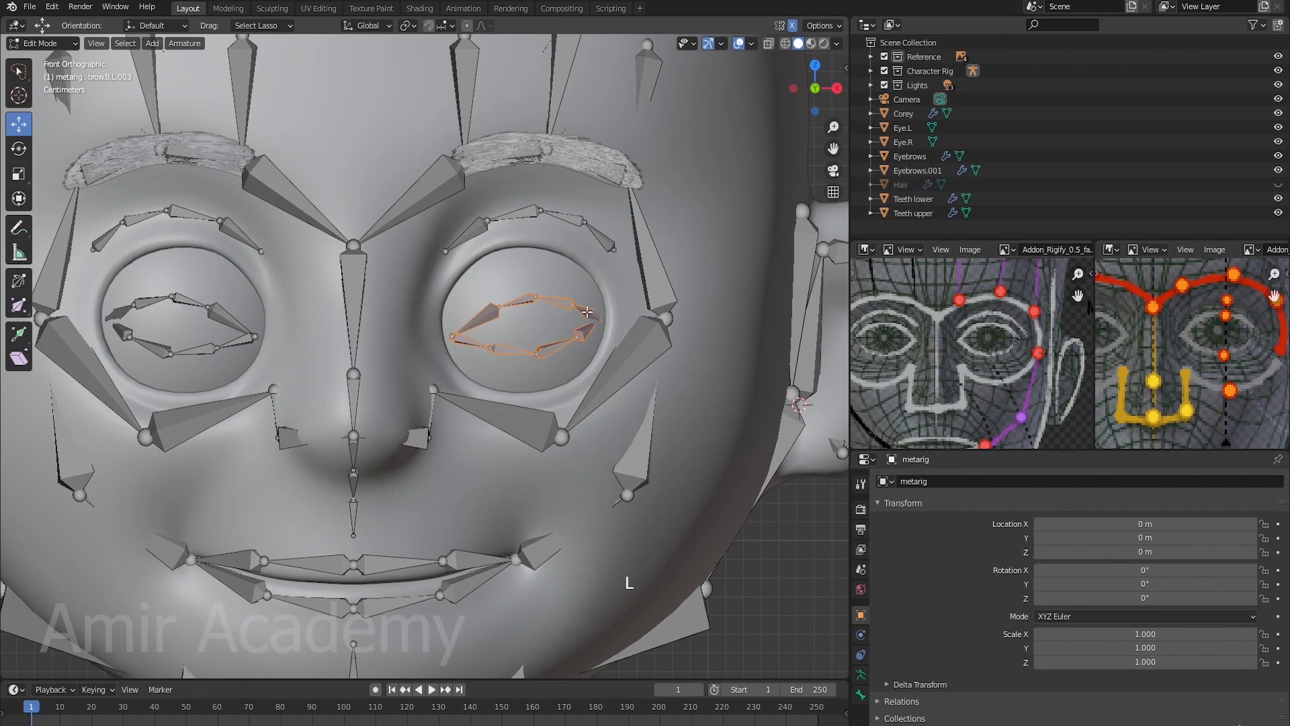
pyautogui.press('s')
pyautogui.press('z')
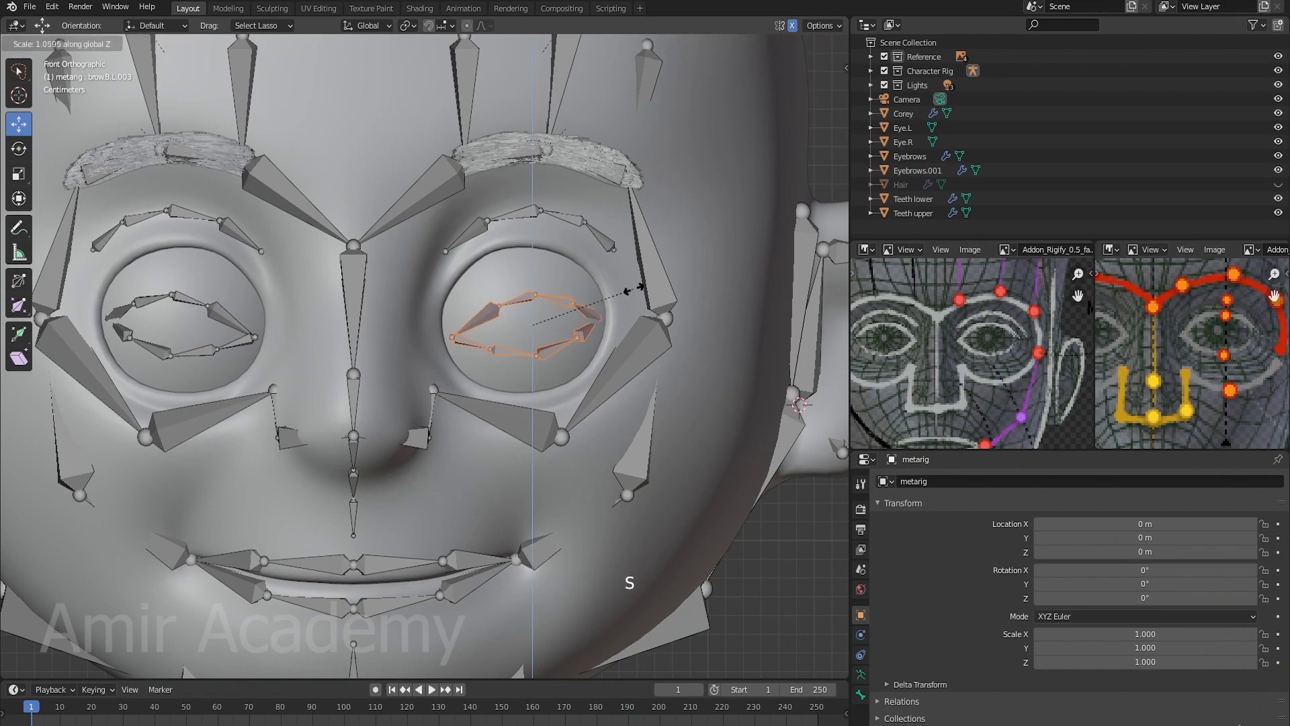
pyautogui.click(766, 247)
# Step: Move the left eyelid loop's nose-side corner joint and the adjacent upper-lid joint onto the rim of the eye opening
pyautogui.click(456, 349)
pyautogui.scroll(2, 457, 349)
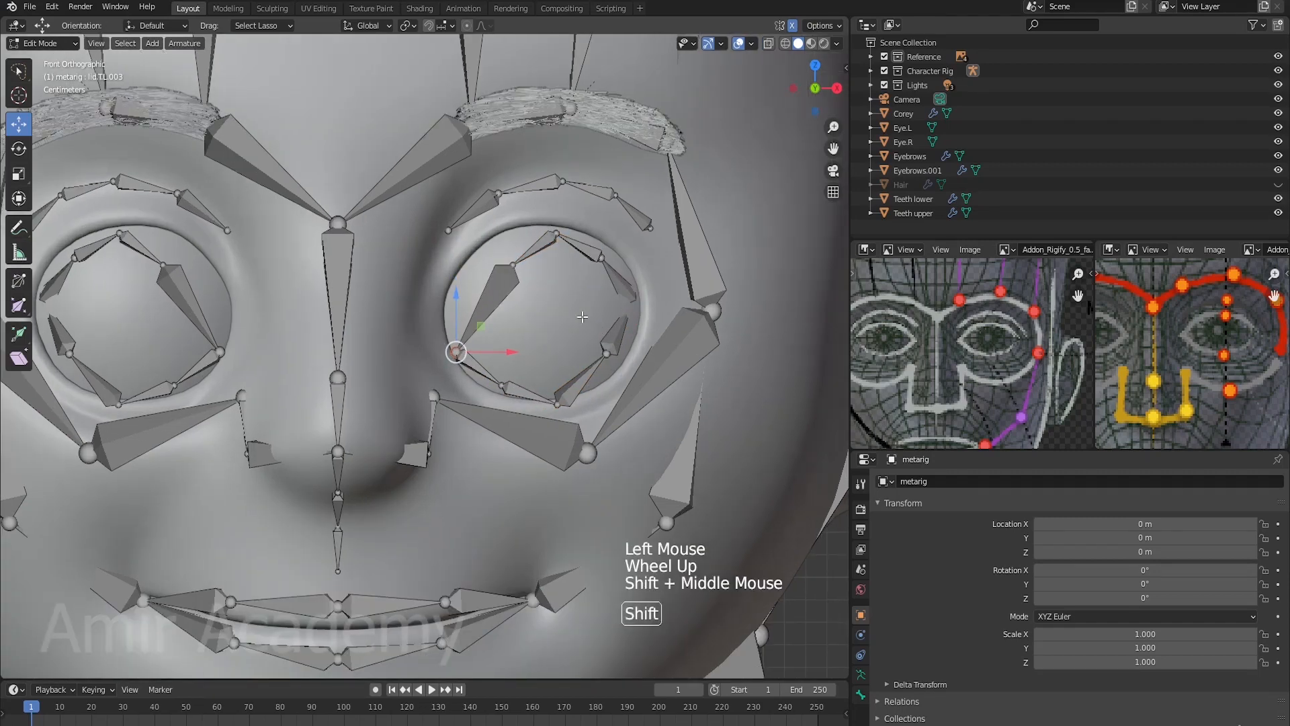
pyautogui.keyDown('shift'); pyautogui.moveTo(456, 349); pyautogui.dragTo(428, 329, button='middle'); pyautogui.keyUp('shift')
pyautogui.press('g')
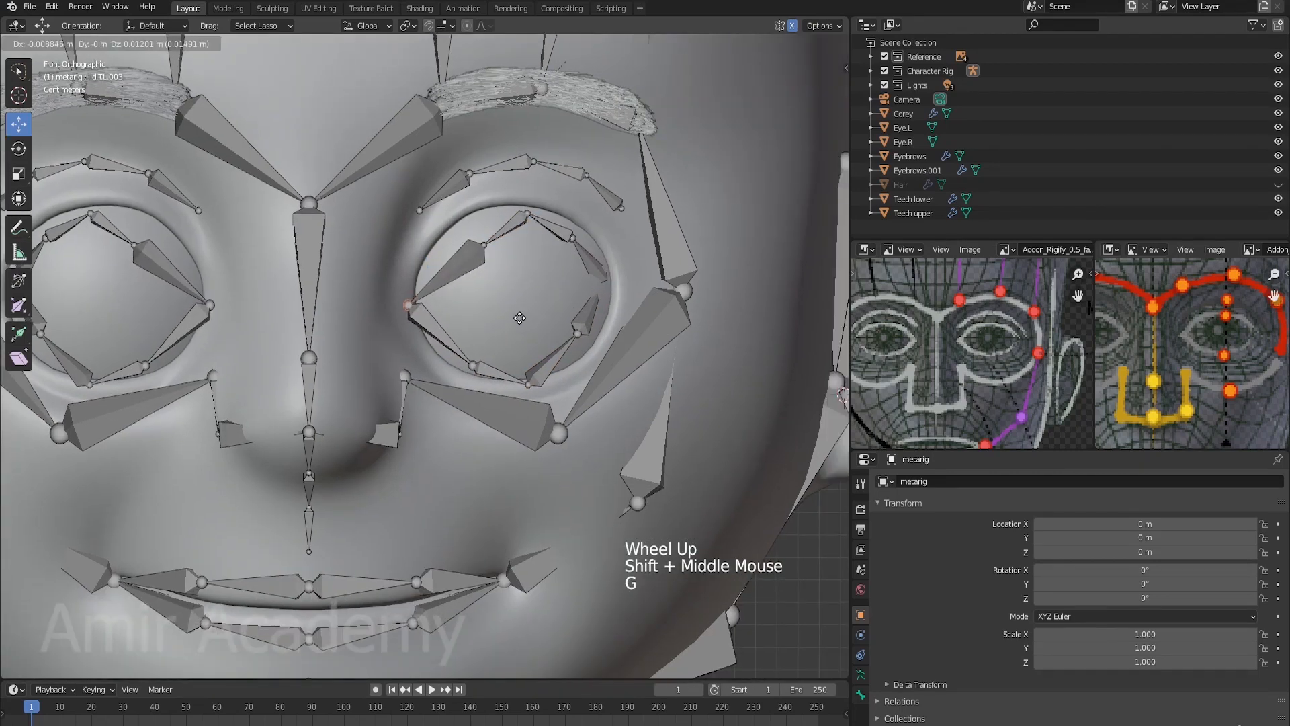
pyautogui.click(520, 318)
pyautogui.click(483, 244)
pyautogui.press('g')
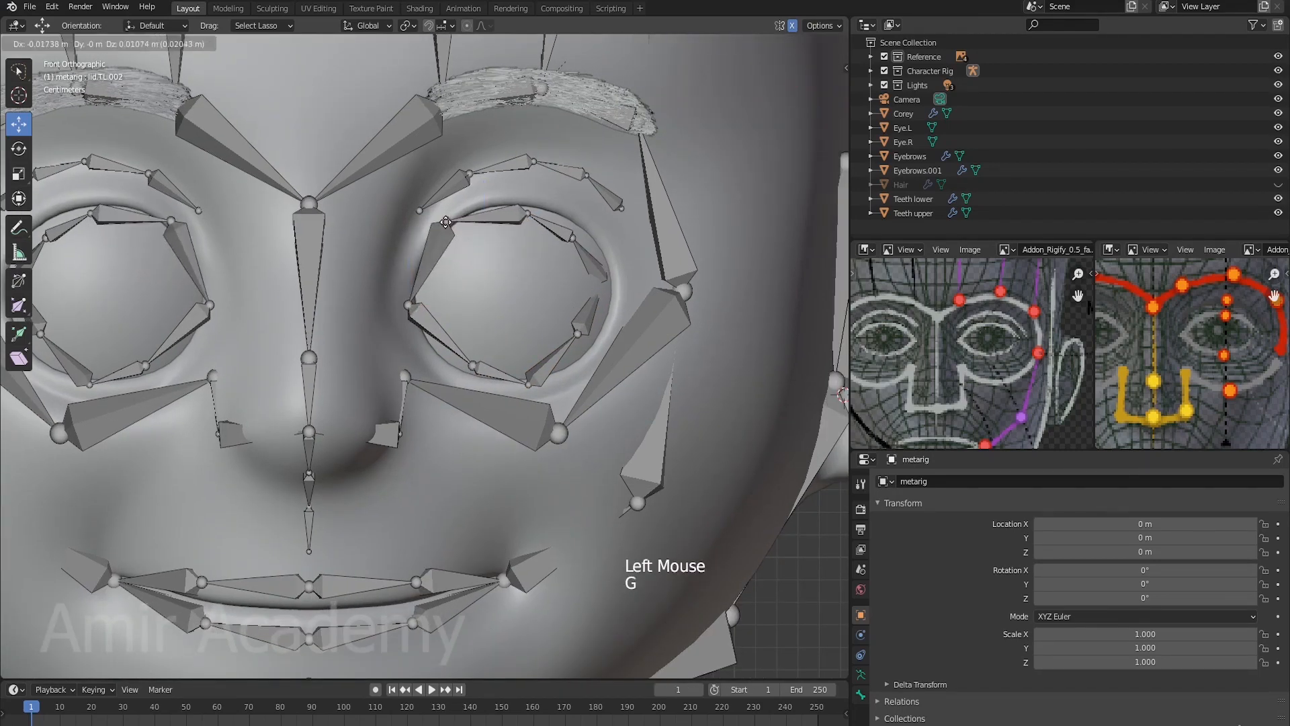
pyautogui.click(446, 221)
# Step: Move the middle and outer upper-lid joints of the left eyelid loop onto the upper eye rim
pyautogui.click(533, 217)
pyautogui.press('g')
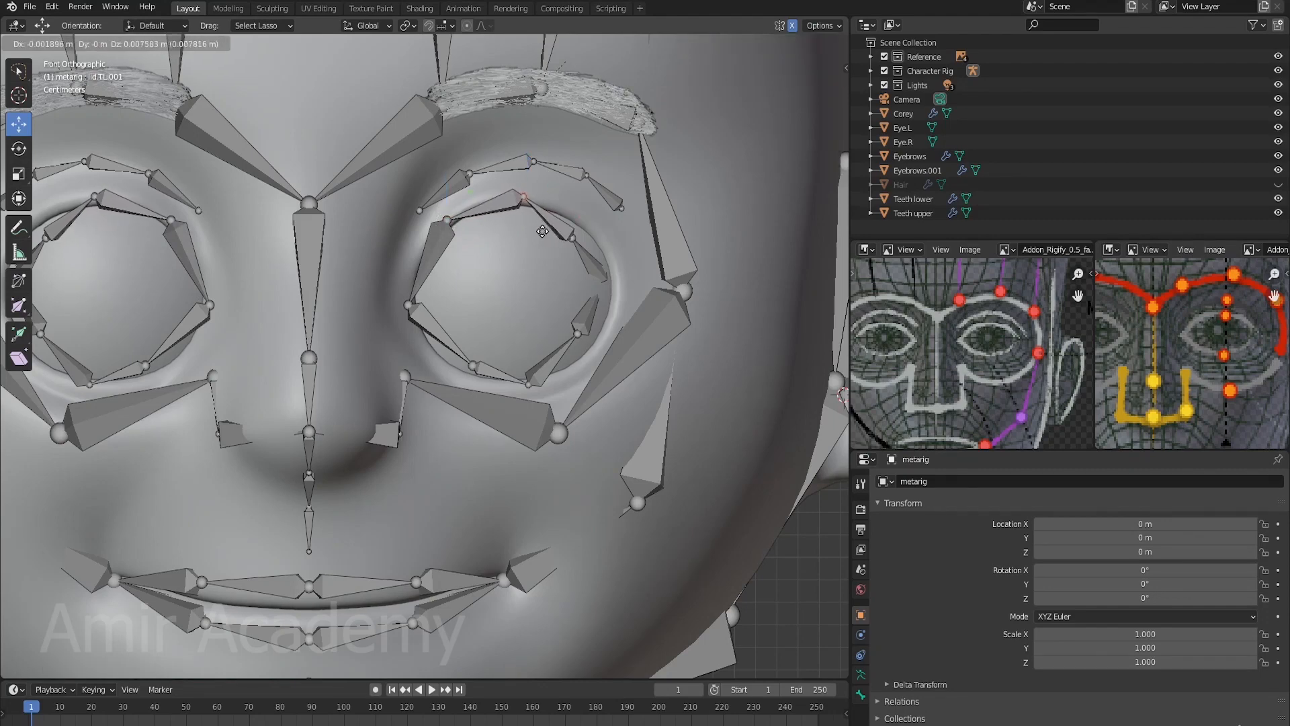
pyautogui.click(543, 232)
pyautogui.click(573, 238)
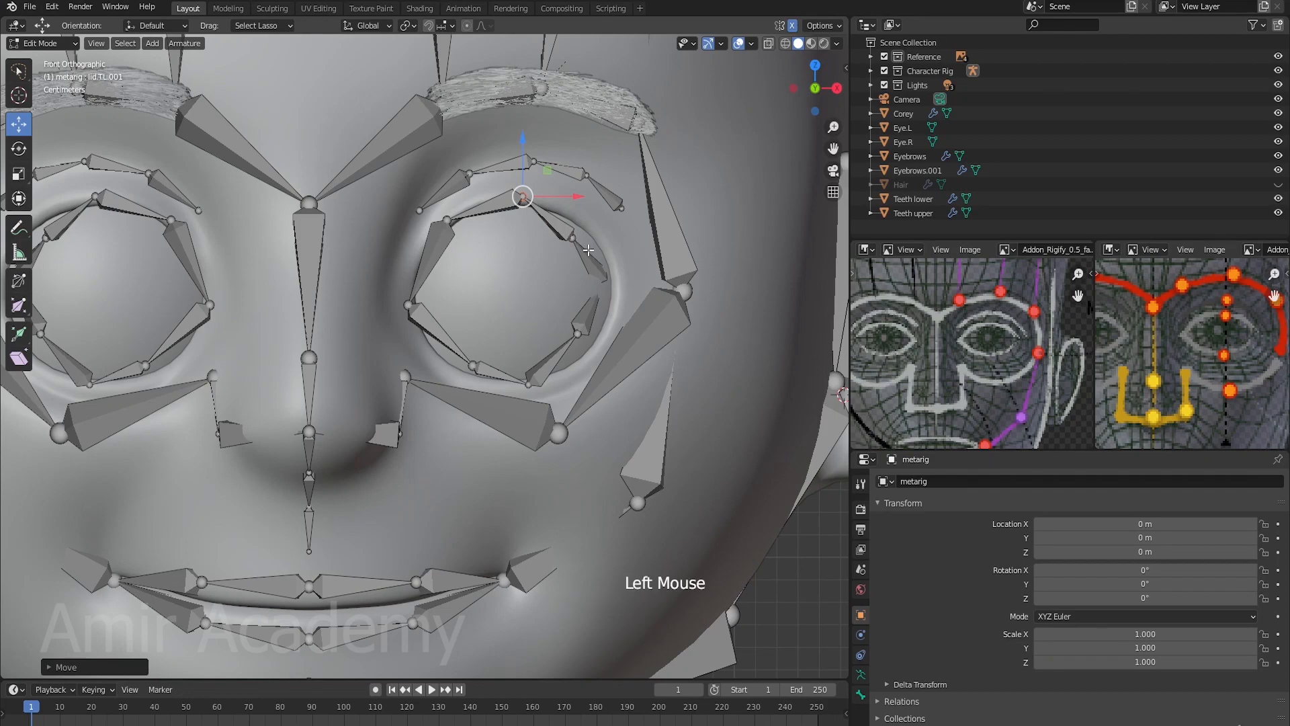
pyautogui.press('g')
pyautogui.click(613, 240)
pyautogui.click(605, 284)
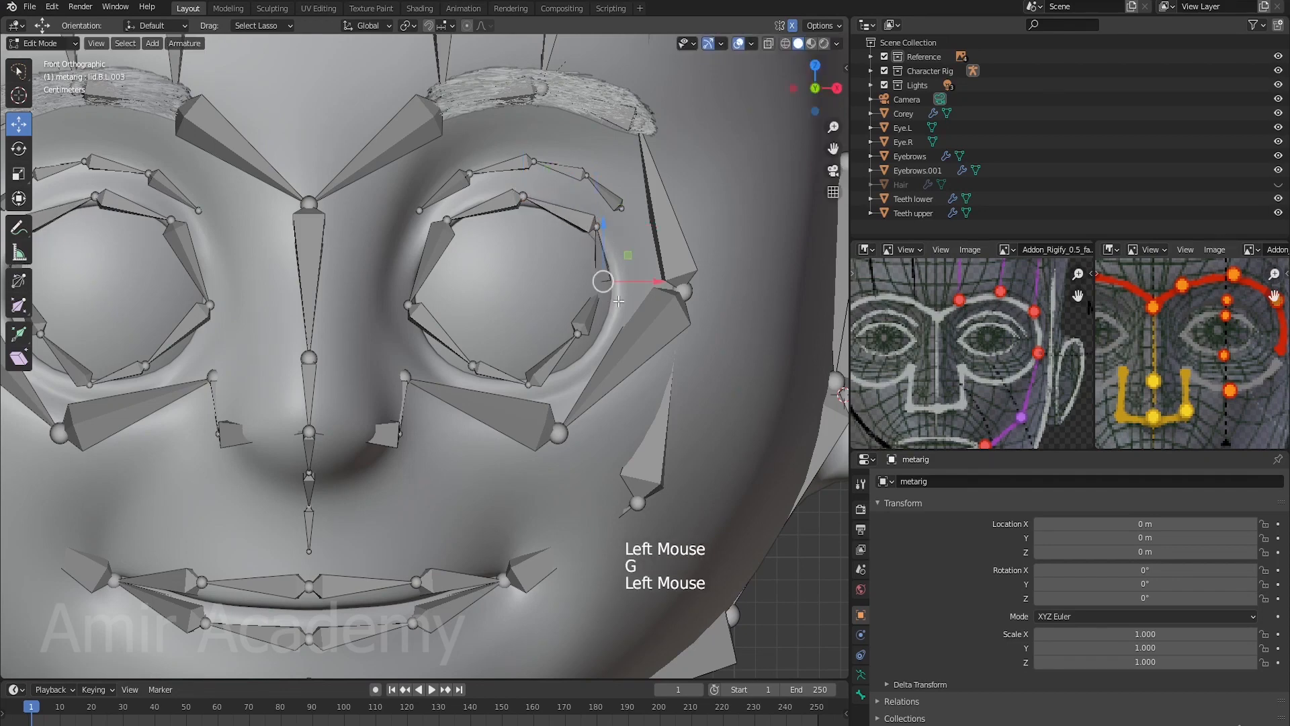
pyautogui.press('g')
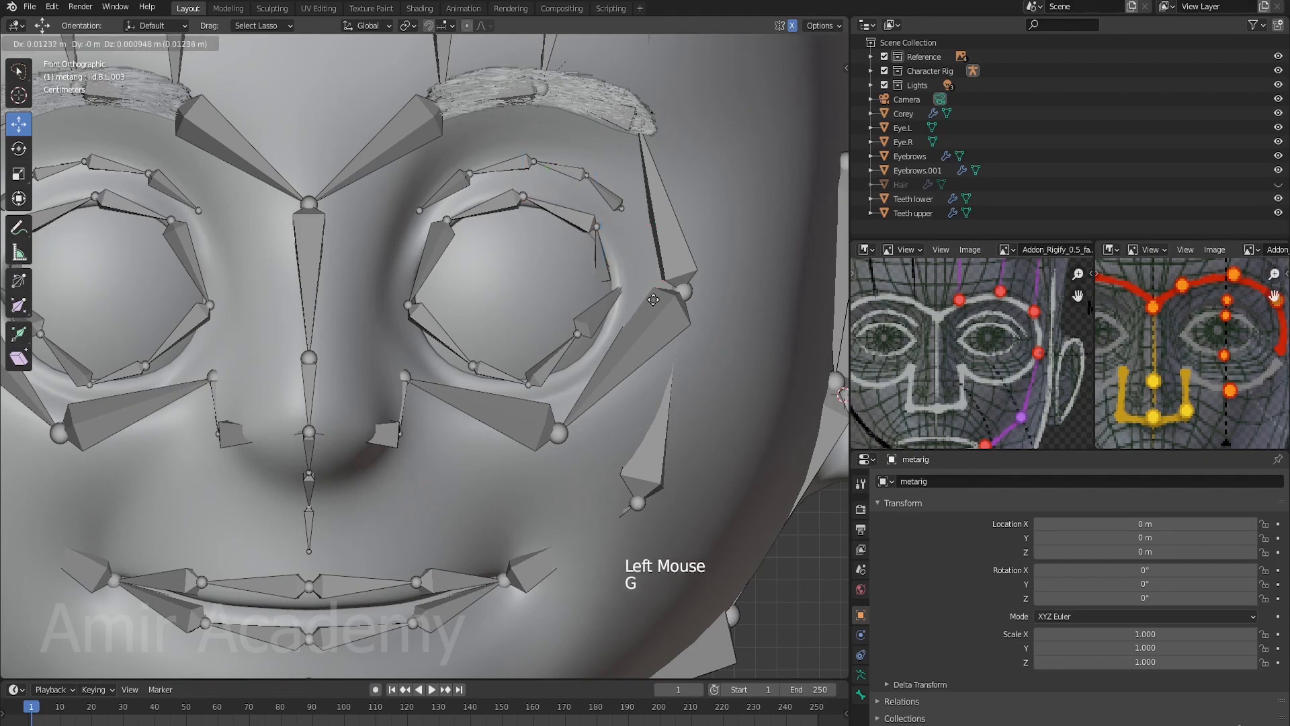
pyautogui.rightClick(665, 300)
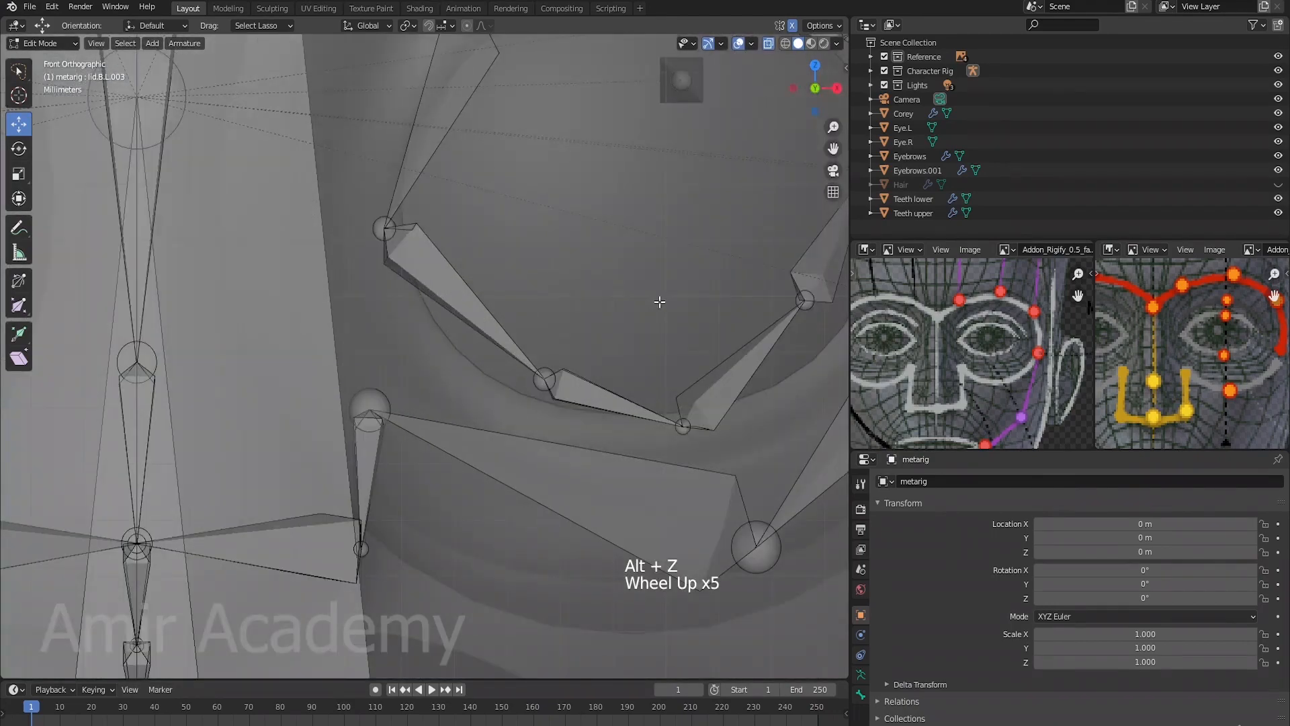
# Step: Using X-ray, select both coincident bone ends at the left eyelid loop's outer corner and move them together onto the eye rim
pyautogui.press('KP_Decimal')
pyautogui.moveTo(518, 349); pyautogui.dragTo(438, 379, button='middle')
pyautogui.scroll(4, 514, 357)
pyautogui.scroll(1, 499, 393)
pyautogui.scroll(3, 500, 393)
pyautogui.scroll(-5, 453, 381)
pyautogui.moveTo(476, 349); pyautogui.dragTo(411, 376)
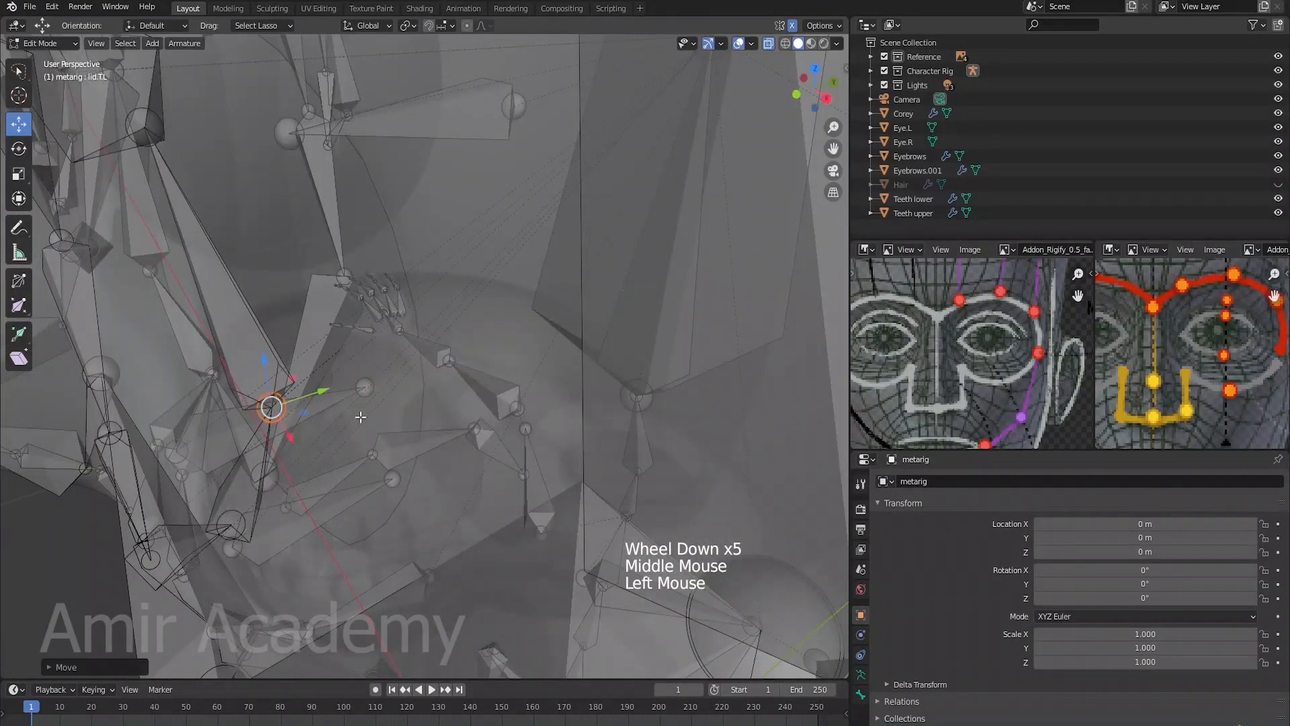
pyautogui.moveTo(411, 376); pyautogui.dragTo(531, 383, button='middle')
pyautogui.hotkey('alt', 'z')
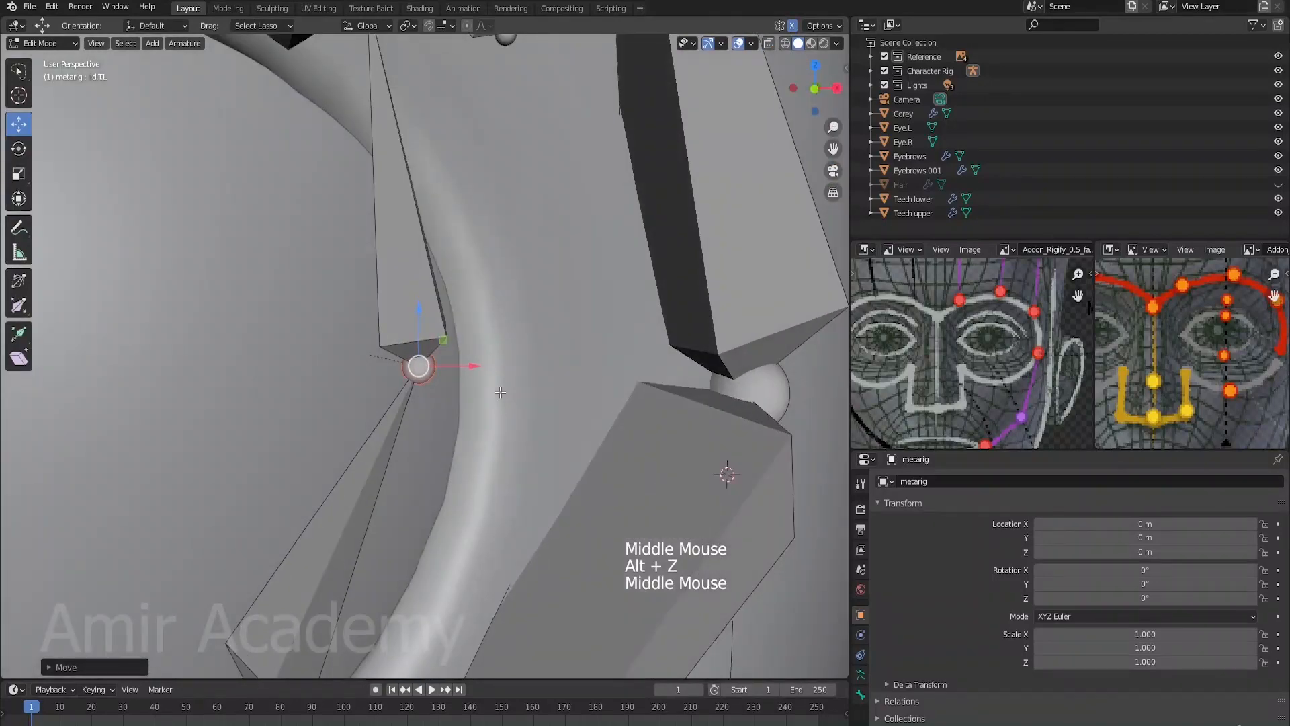
pyautogui.press('KP_1')
pyautogui.scroll(-5, 642, 367)
pyautogui.keyDown('shift'); pyautogui.moveTo(642, 367); pyautogui.dragTo(664, 348, button='middle'); pyautogui.keyUp('shift')
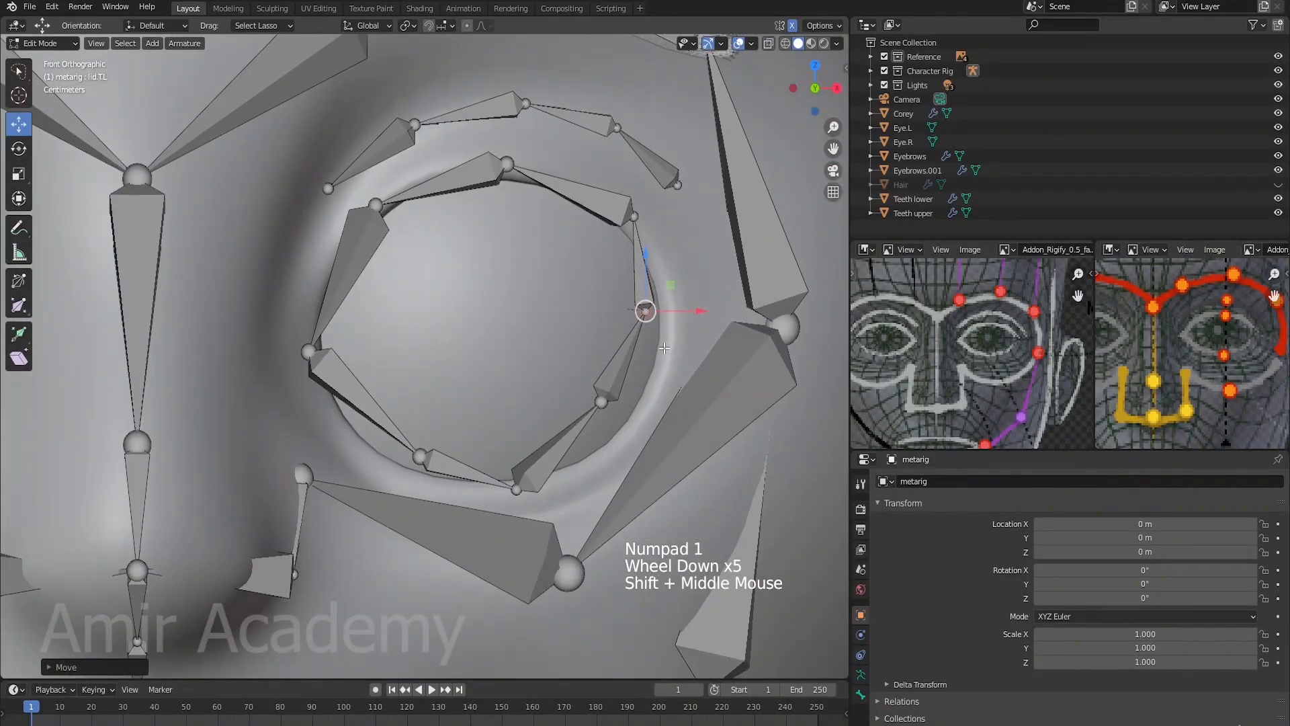
pyautogui.press('g')
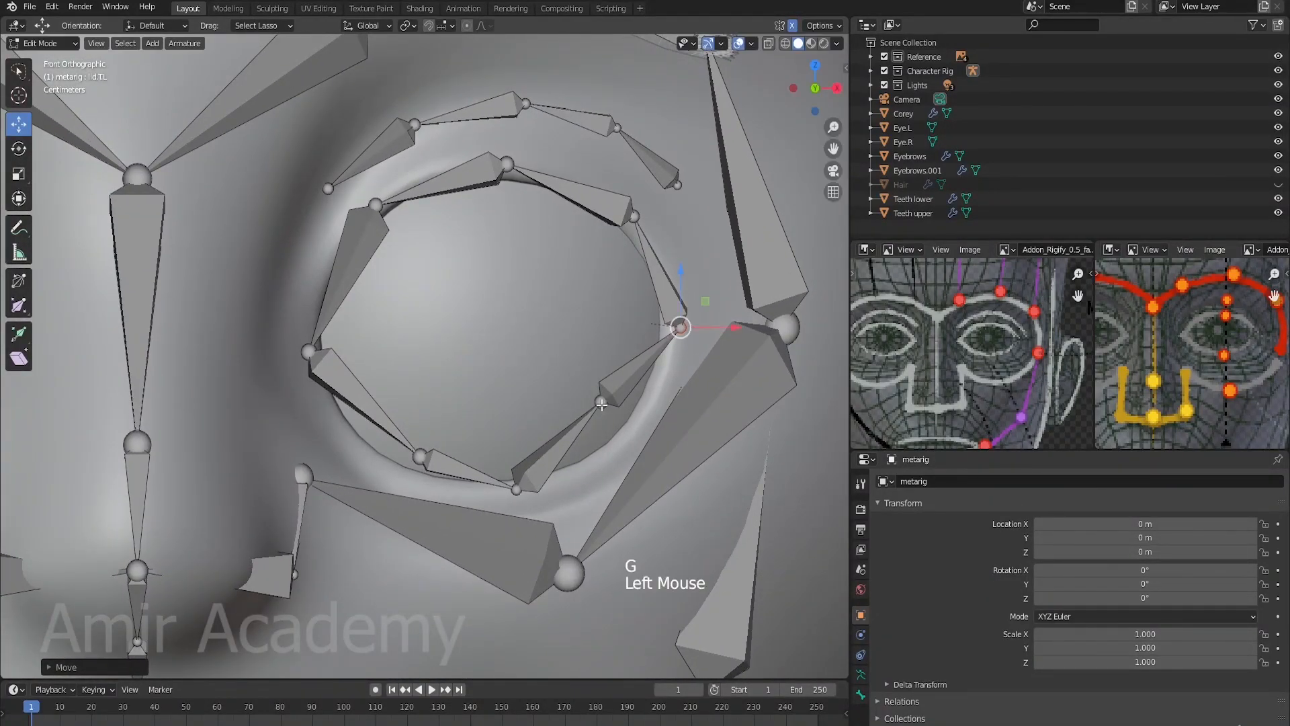
# Step: Move the outer and middle lower-lid joints of the left eyelid loop onto the lower eye rim
pyautogui.click(602, 404)
pyautogui.press('g')
pyautogui.click(646, 478)
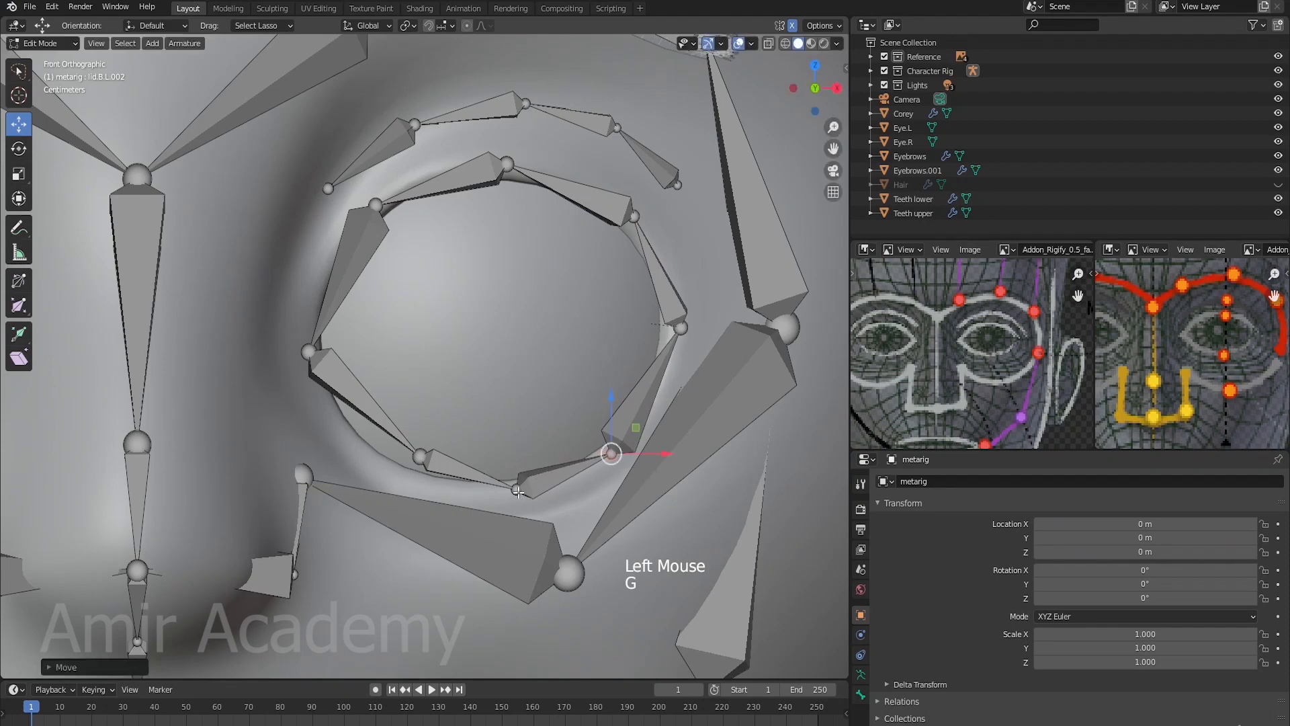
pyautogui.click(519, 492)
pyautogui.press('g')
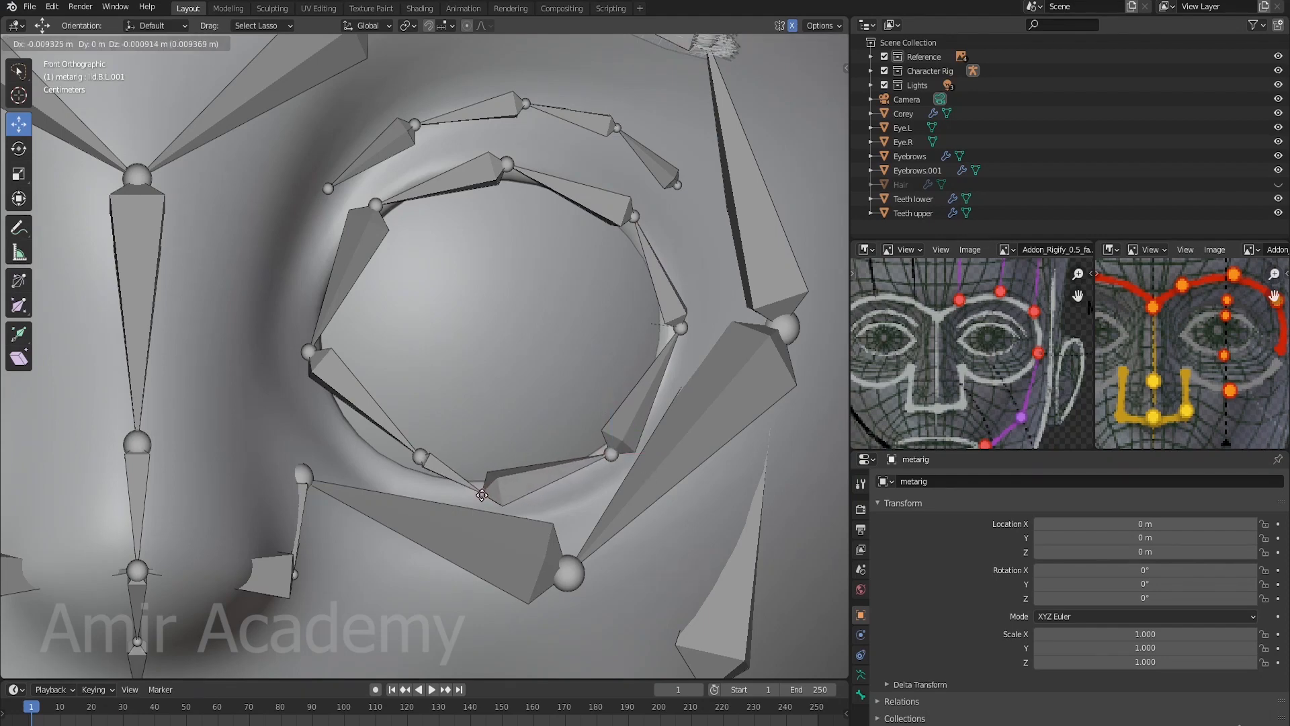
pyautogui.click(479, 495)
# Step: Move the nose-side lower-lid joint onto the eye rim and raise the loop's nose-side corner joint slightly
pyautogui.click(420, 457)
pyautogui.press('g')
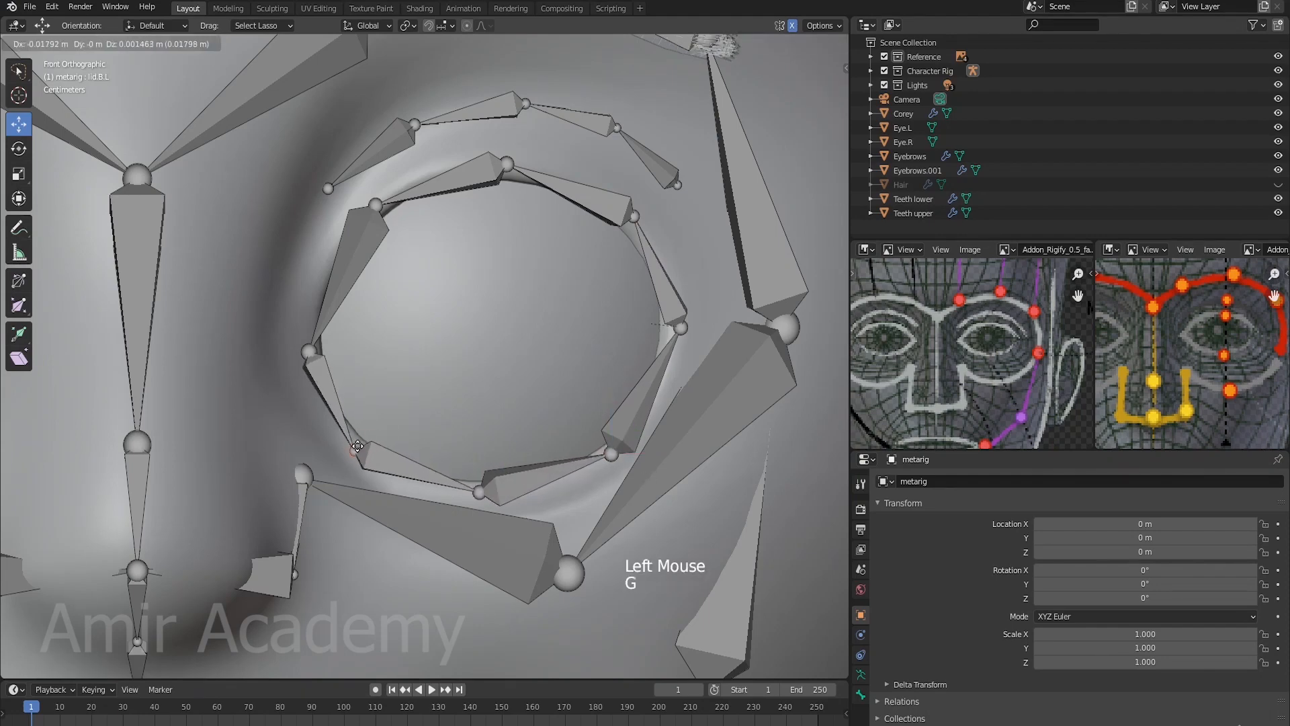
pyautogui.click(356, 447)
pyautogui.click(308, 351)
pyautogui.press('g')
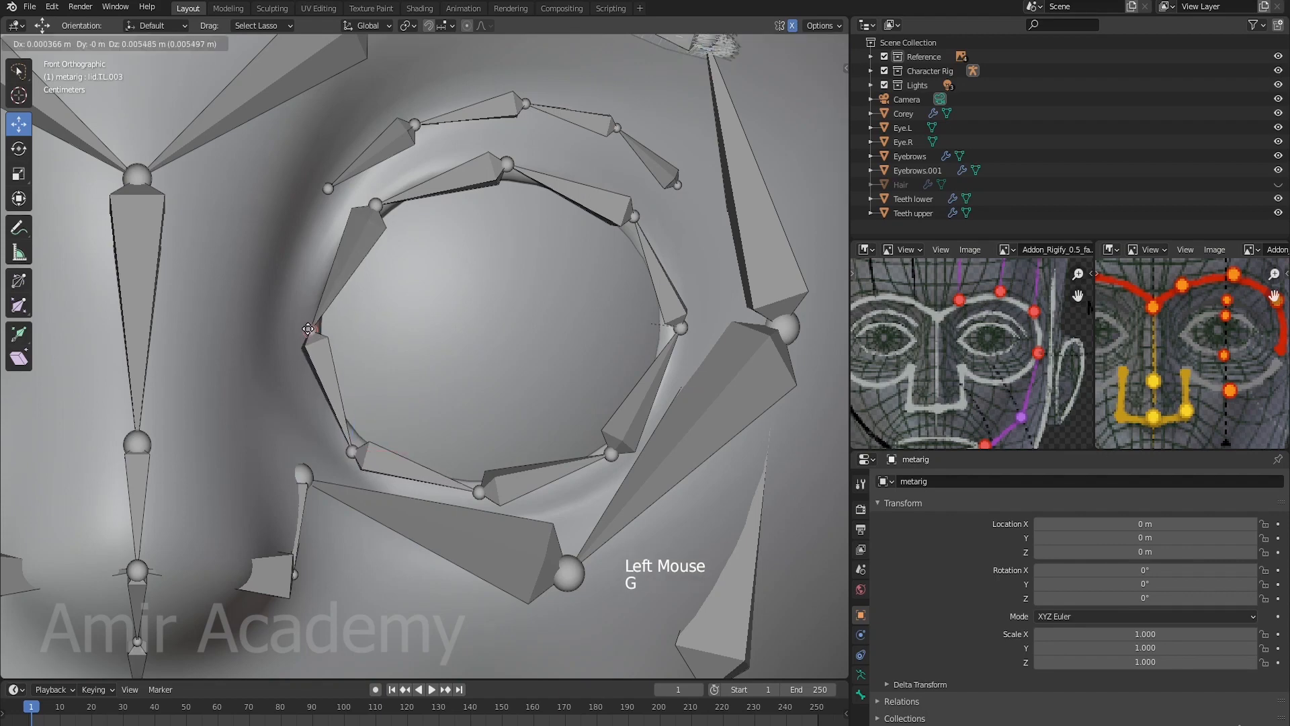
pyautogui.click(308, 325)
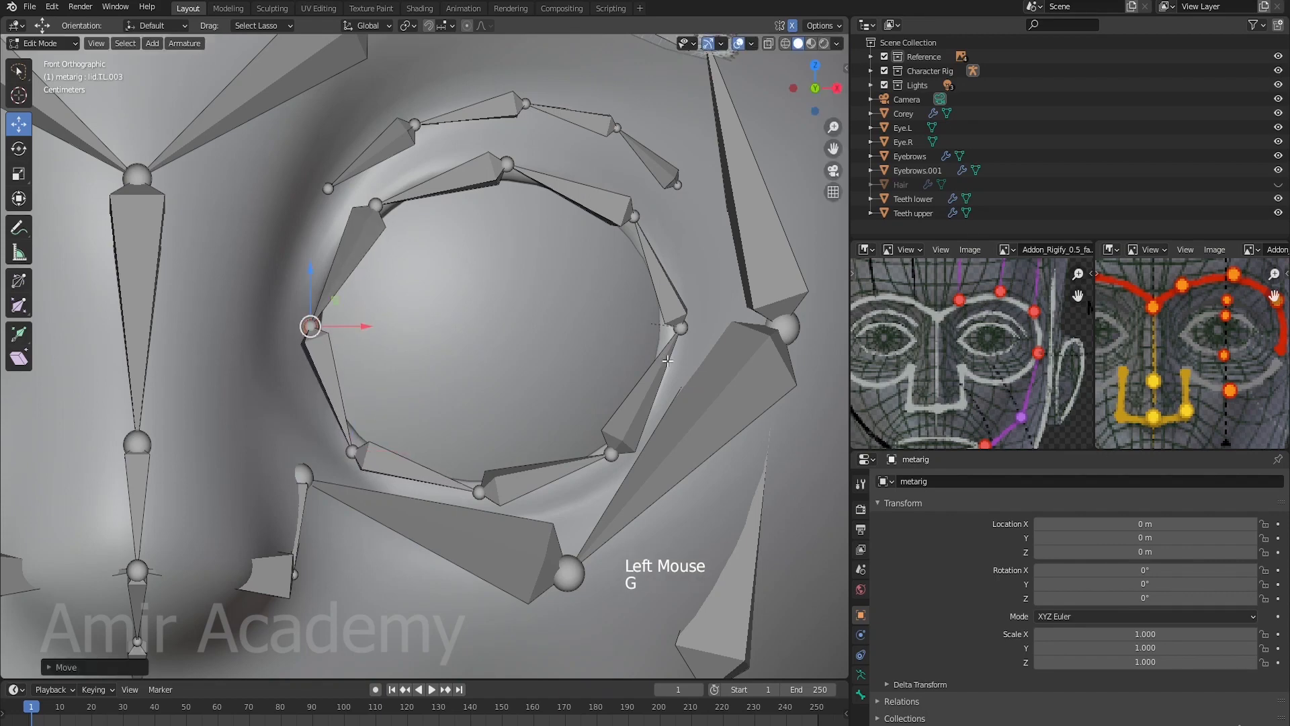
# Step: From a side angle, move the left eyelid loop's nose-side corner and its three upper-lid joints back along Y to the eye rim
pyautogui.moveTo(668, 361); pyautogui.dragTo(524, 334, button='middle')
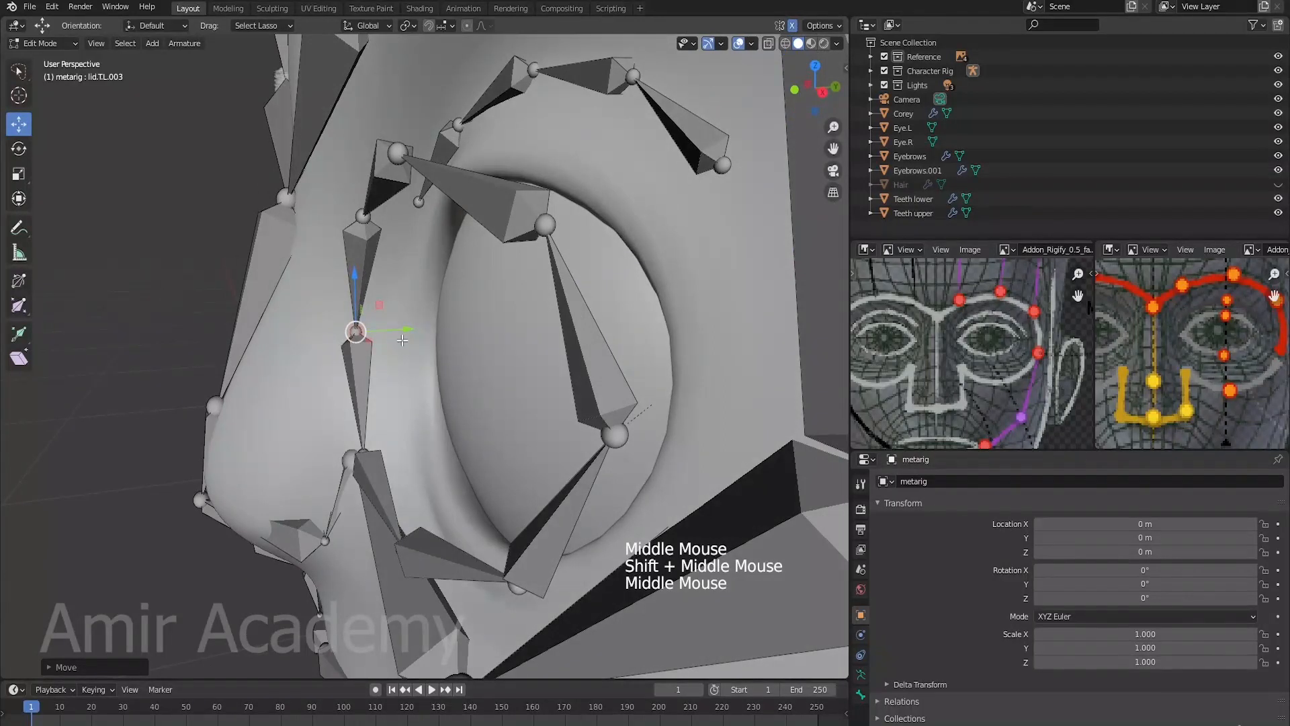
pyautogui.moveTo(402, 340); pyautogui.dragTo(478, 329)
pyautogui.click(365, 219)
pyautogui.moveTo(419, 219); pyautogui.dragTo(490, 222)
pyautogui.click(398, 154)
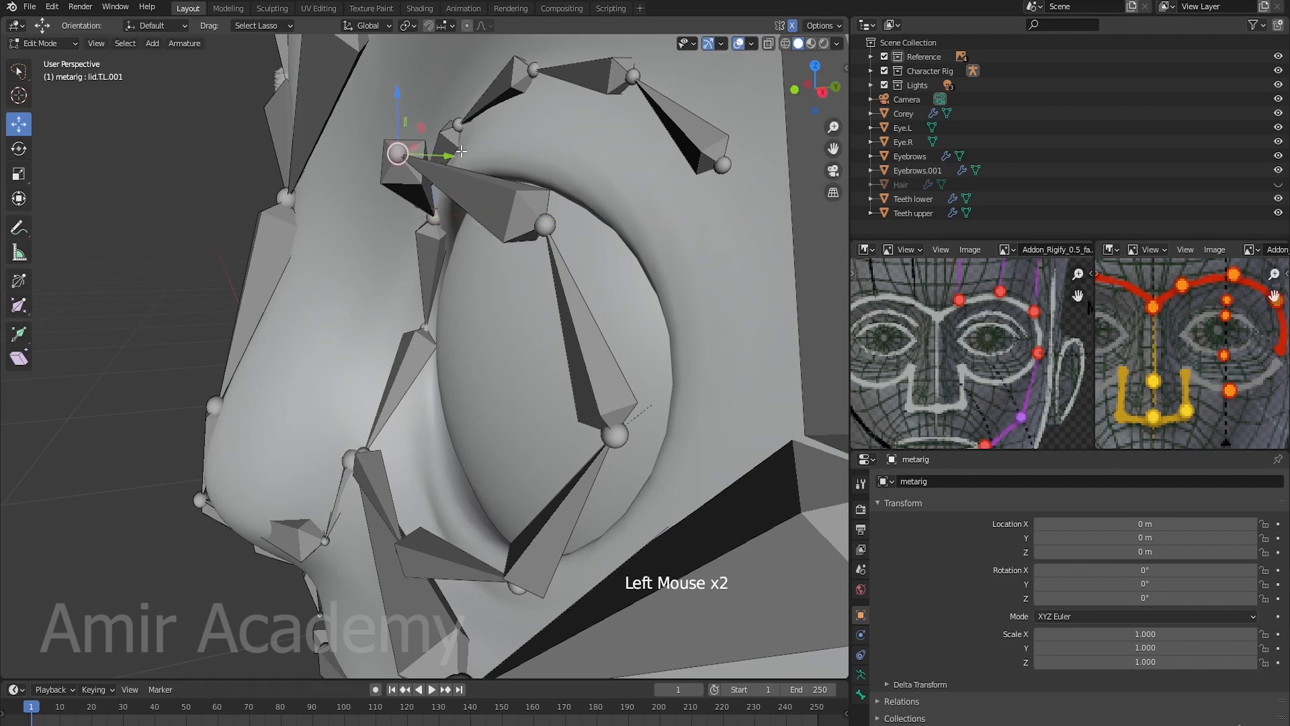
pyautogui.moveTo(452, 154); pyautogui.dragTo(548, 164)
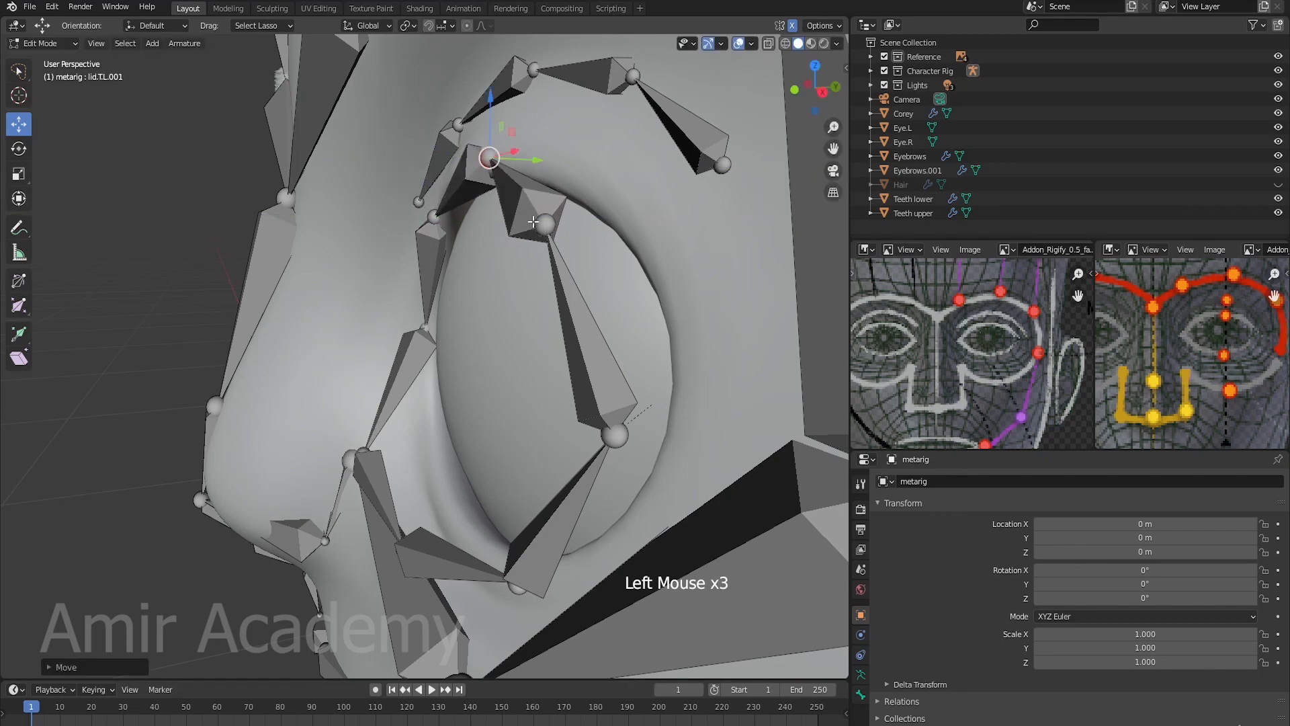
pyautogui.click(544, 225)
pyautogui.moveTo(596, 228); pyautogui.dragTo(689, 224)
# Step: Select both coincident bone ends at the left eyelid loop's outer corner and move them together back along Y to the eye rim
pyautogui.click(617, 436)
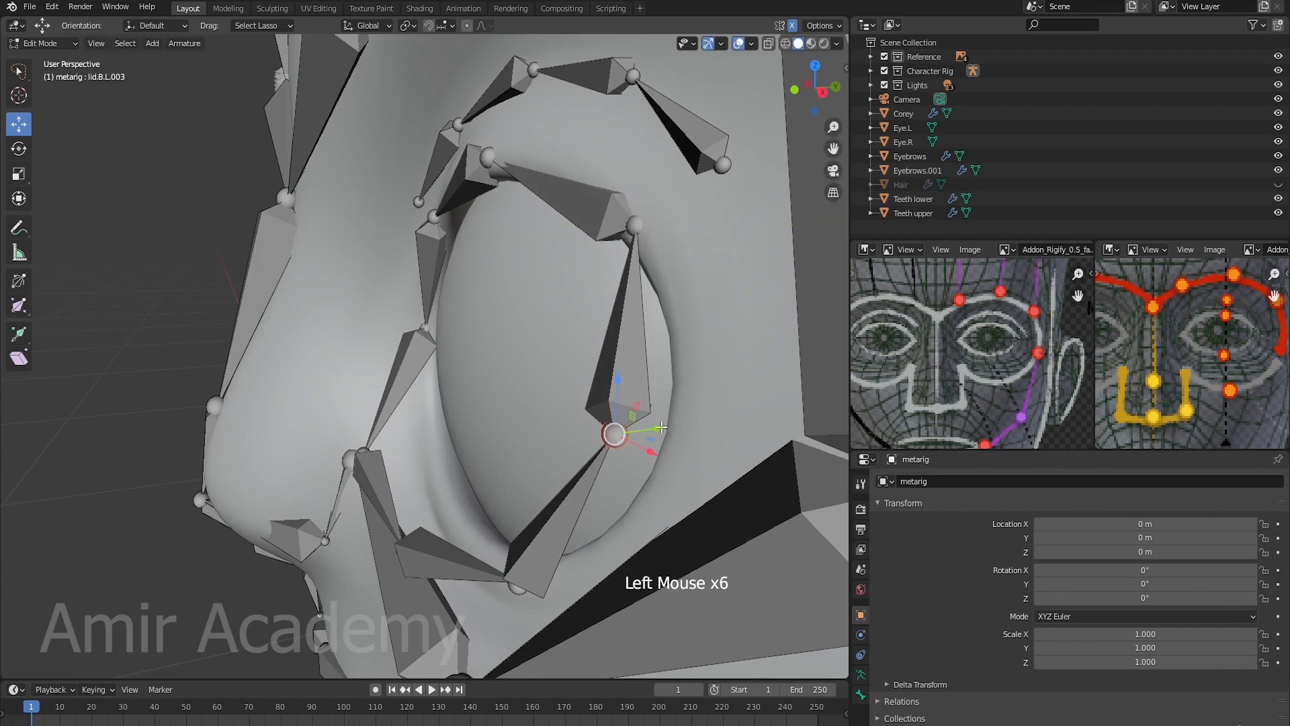
pyautogui.moveTo(662, 427); pyautogui.dragTo(724, 424)
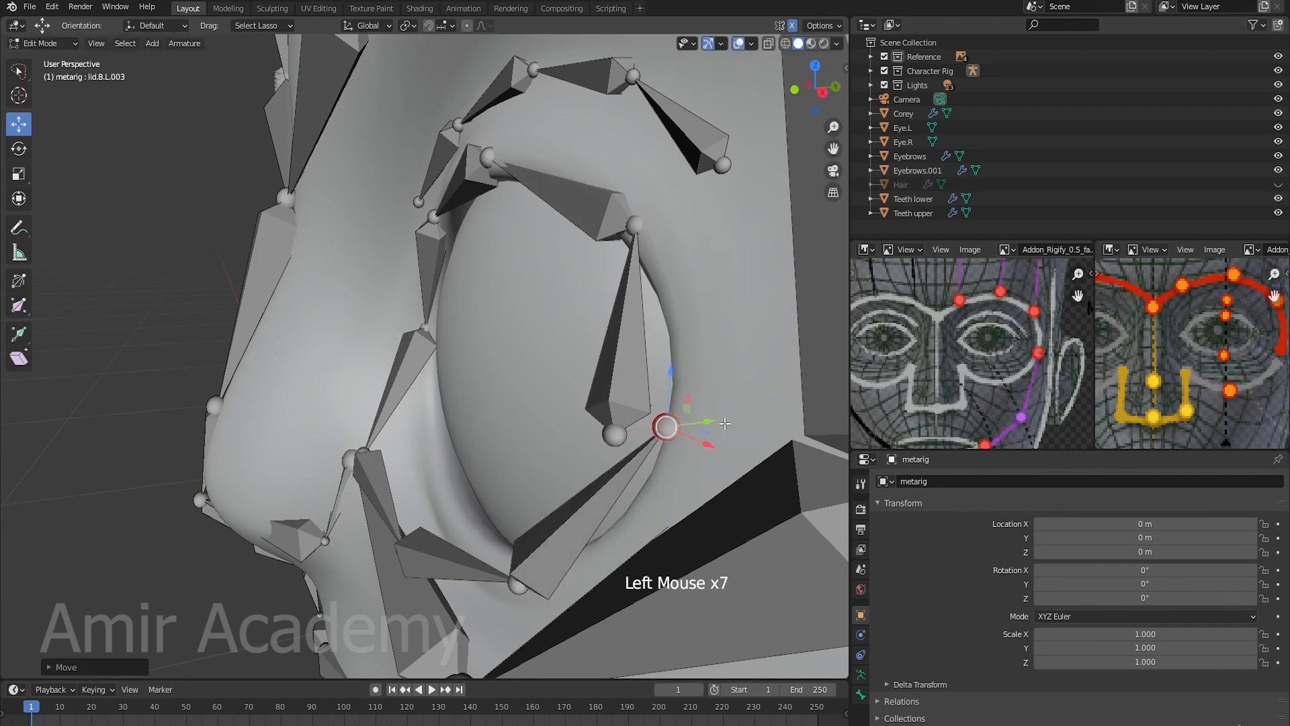
pyautogui.hotkey('ctrl', 'z')
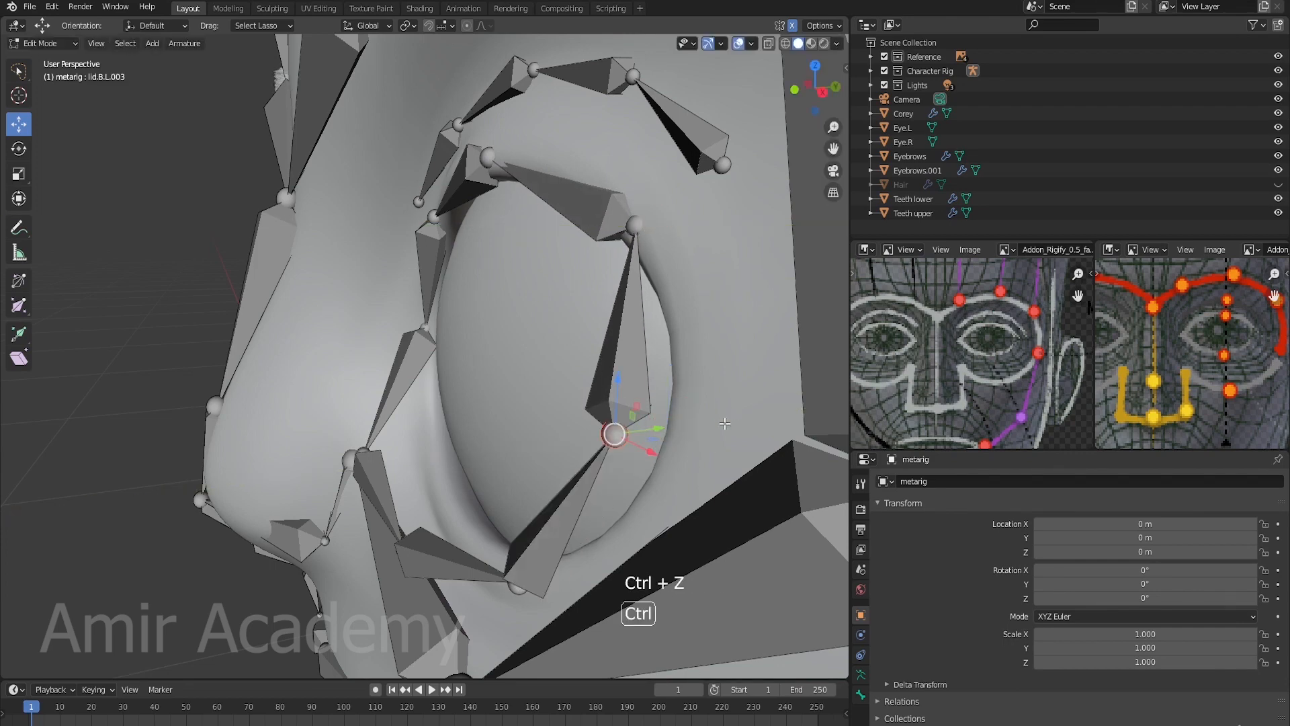
pyautogui.keyDown('shift'); pyautogui.click(615, 435); pyautogui.keyUp('shift')
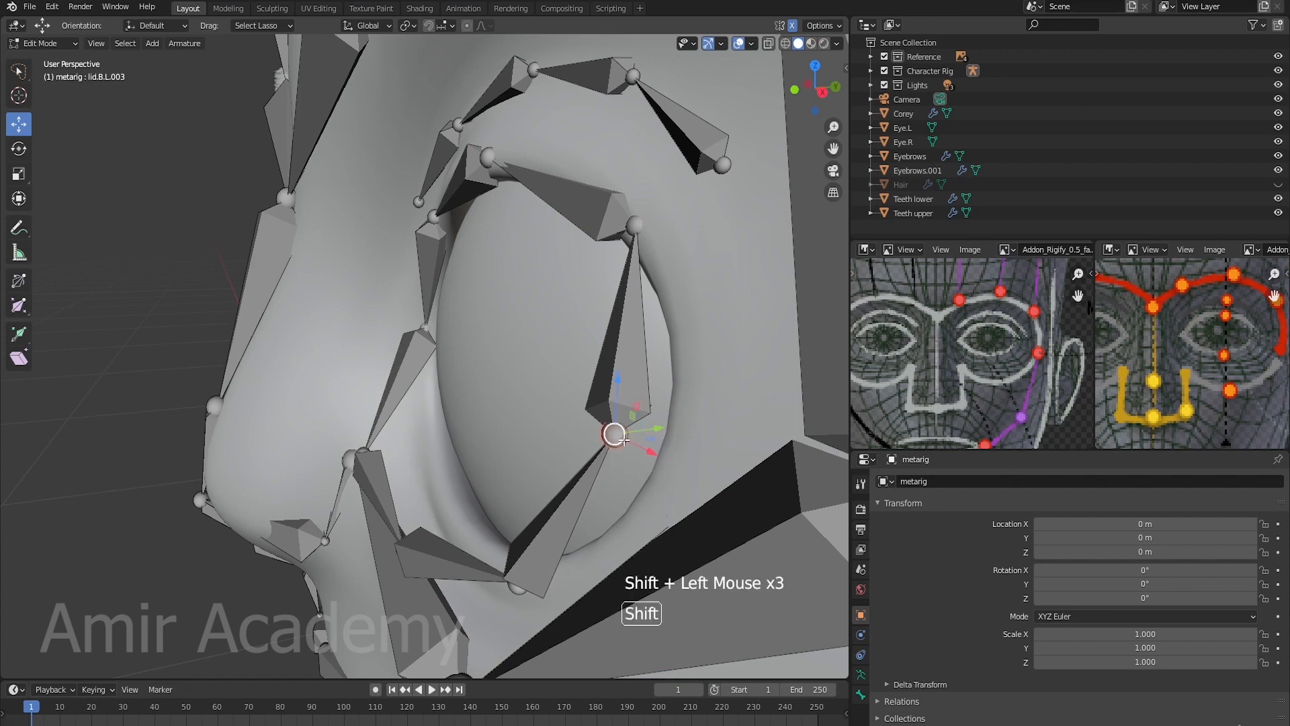
pyautogui.moveTo(659, 429); pyautogui.dragTo(758, 418)
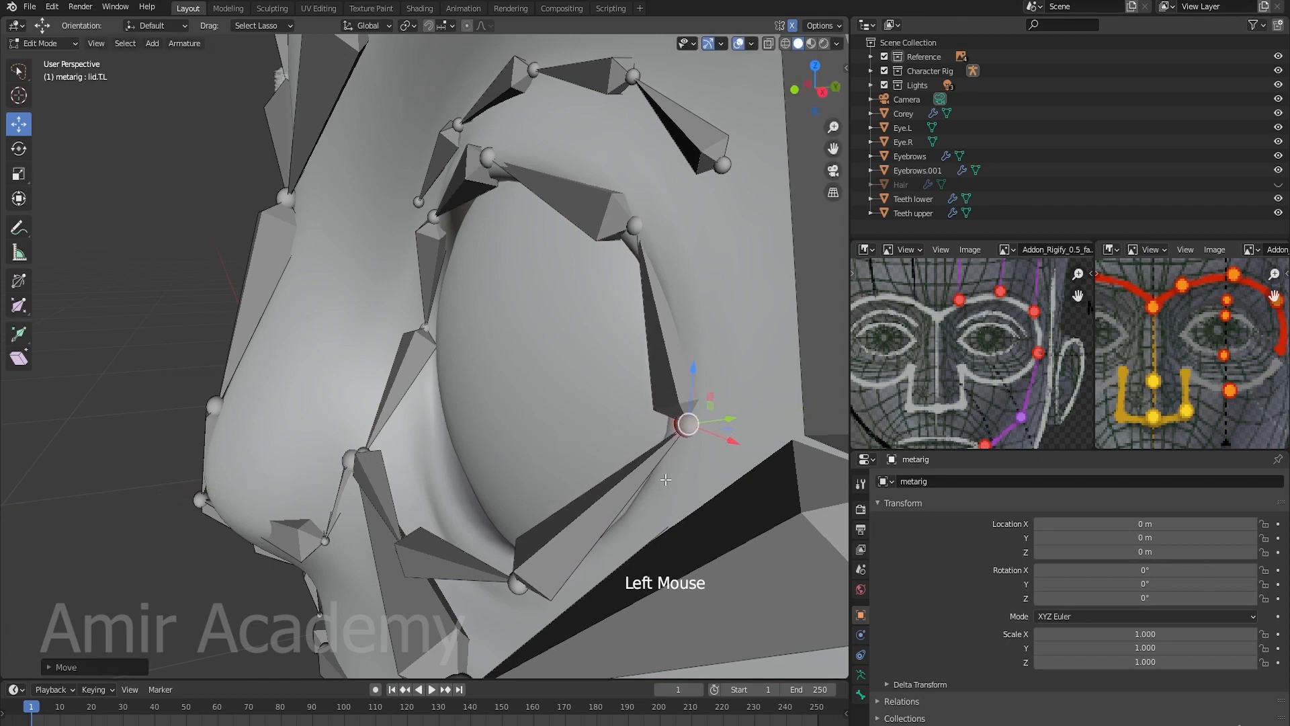
# Step: Move the outer and middle lower-lid joints of the left eyelid loop back along Y onto the lower eye rim
pyautogui.click(518, 588)
pyautogui.moveTo(518, 587); pyautogui.dragTo(621, 562)
pyautogui.click(404, 549)
pyautogui.moveTo(448, 542); pyautogui.dragTo(513, 541)
pyautogui.moveTo(513, 540); pyautogui.dragTo(561, 519, button='middle')
pyautogui.moveTo(521, 519); pyautogui.dragTo(531, 517)
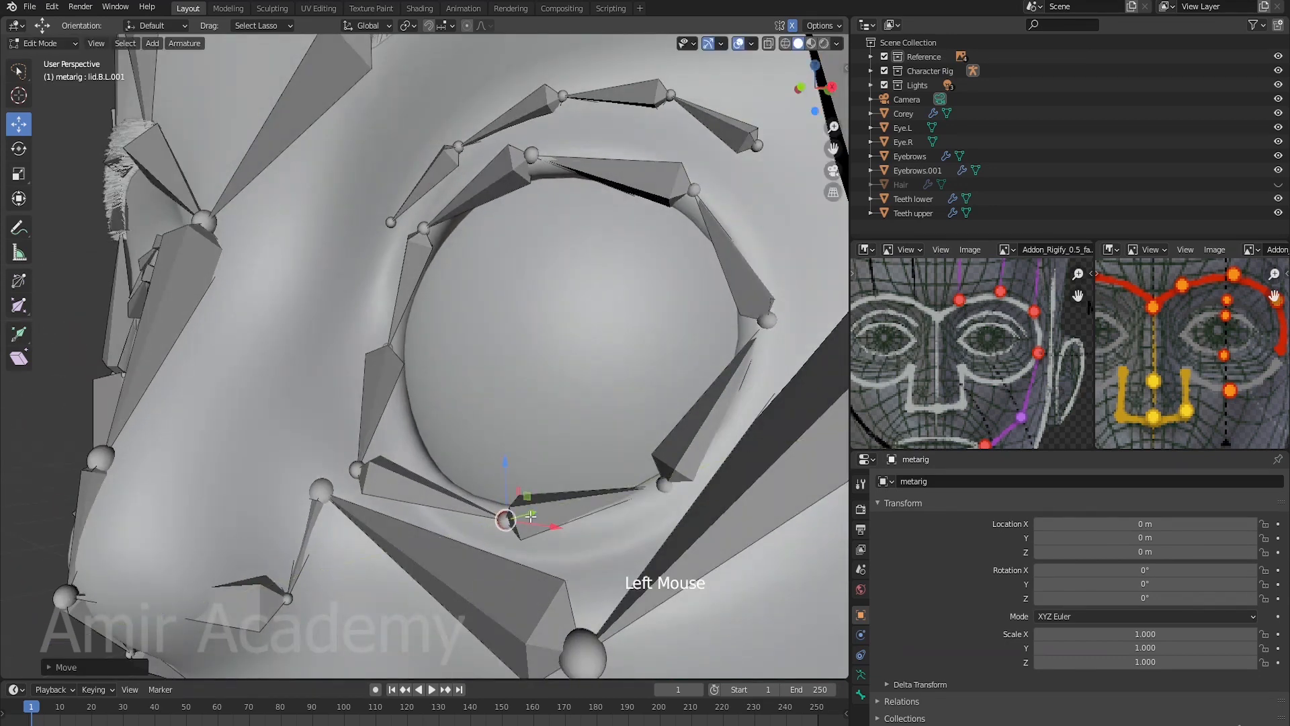
# Step: Move the nose-side lower-lid joint back along Y to the eye rim and nudge the middle upper-lid joint along Y
pyautogui.click(358, 469)
pyautogui.moveTo(530, 432); pyautogui.dragTo(418, 464, button='middle')
pyautogui.moveTo(425, 431); pyautogui.dragTo(486, 430)
pyautogui.scroll(-3, 487, 430)
pyautogui.moveTo(487, 430); pyautogui.dragTo(478, 341, button='middle')
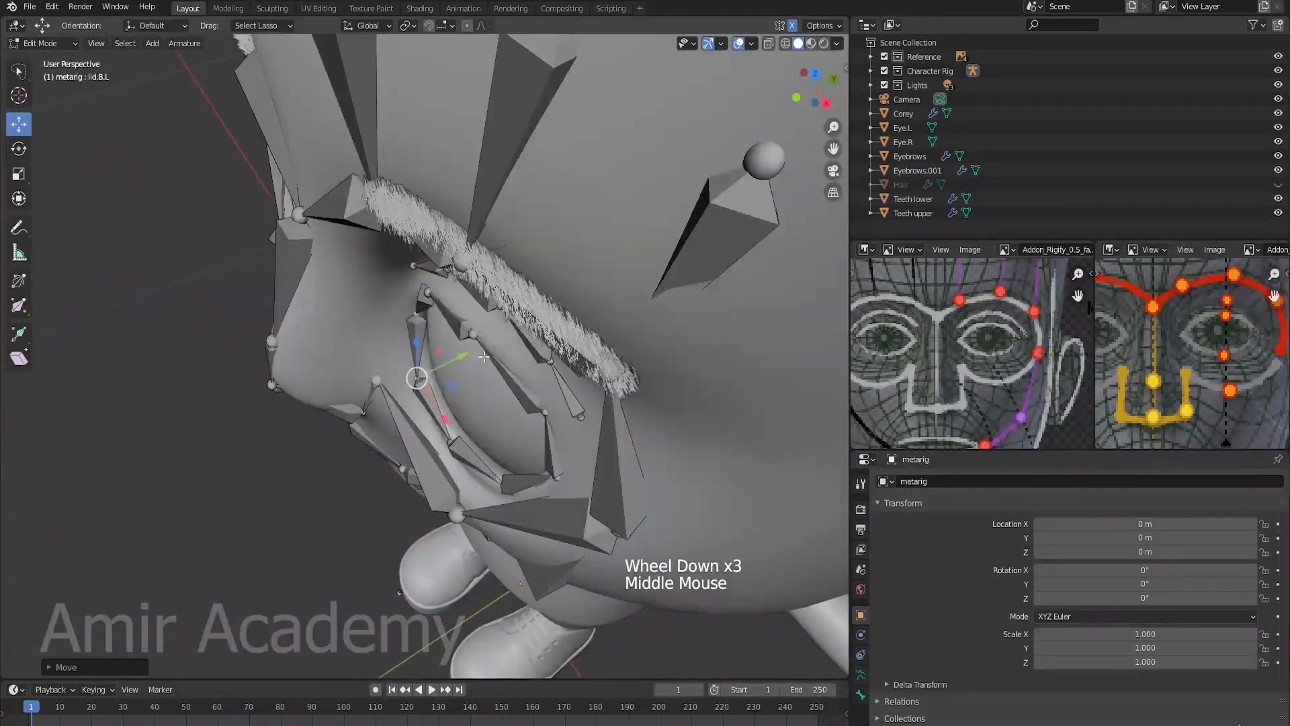
pyautogui.click(477, 341)
pyautogui.moveTo(509, 308); pyautogui.dragTo(510, 309)
# Step: Raise the two middle bones of the left lower-brow arc slightly along Z, above the upper eyelid
pyautogui.scroll(-2, 510, 309)
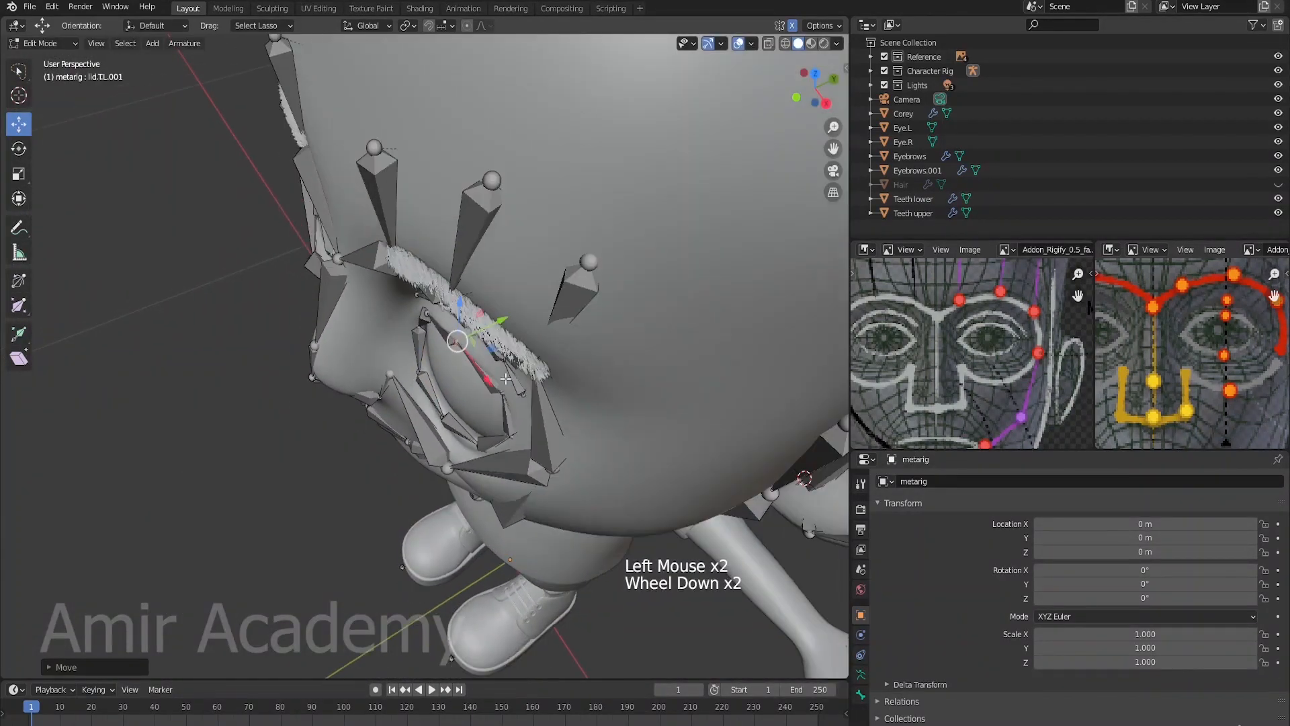
pyautogui.moveTo(509, 309); pyautogui.dragTo(544, 364, button='middle')
pyautogui.scroll(-2, 544, 365)
pyautogui.scroll(4, 545, 364)
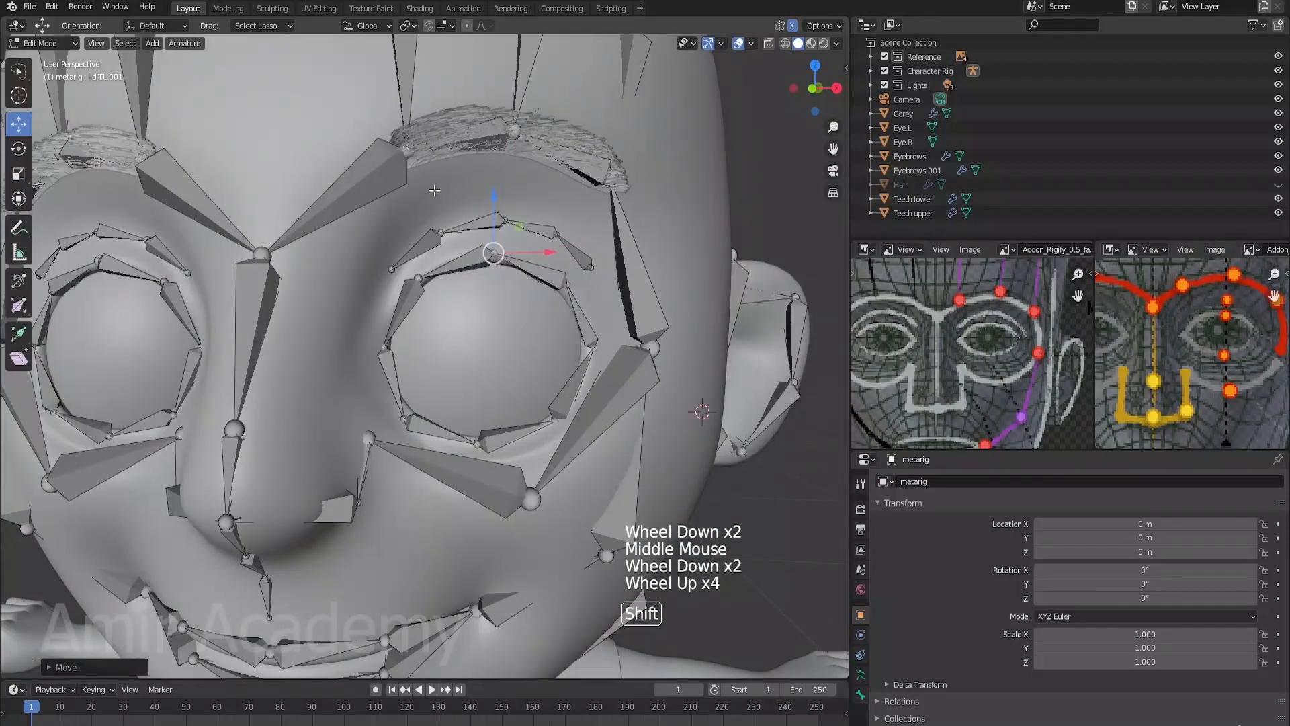
pyautogui.keyDown('shift'); pyautogui.moveTo(435, 191); pyautogui.dragTo(457, 222, button='middle'); pyautogui.keyUp('shift')
pyautogui.scroll(3, 486, 260)
pyautogui.click(486, 260)
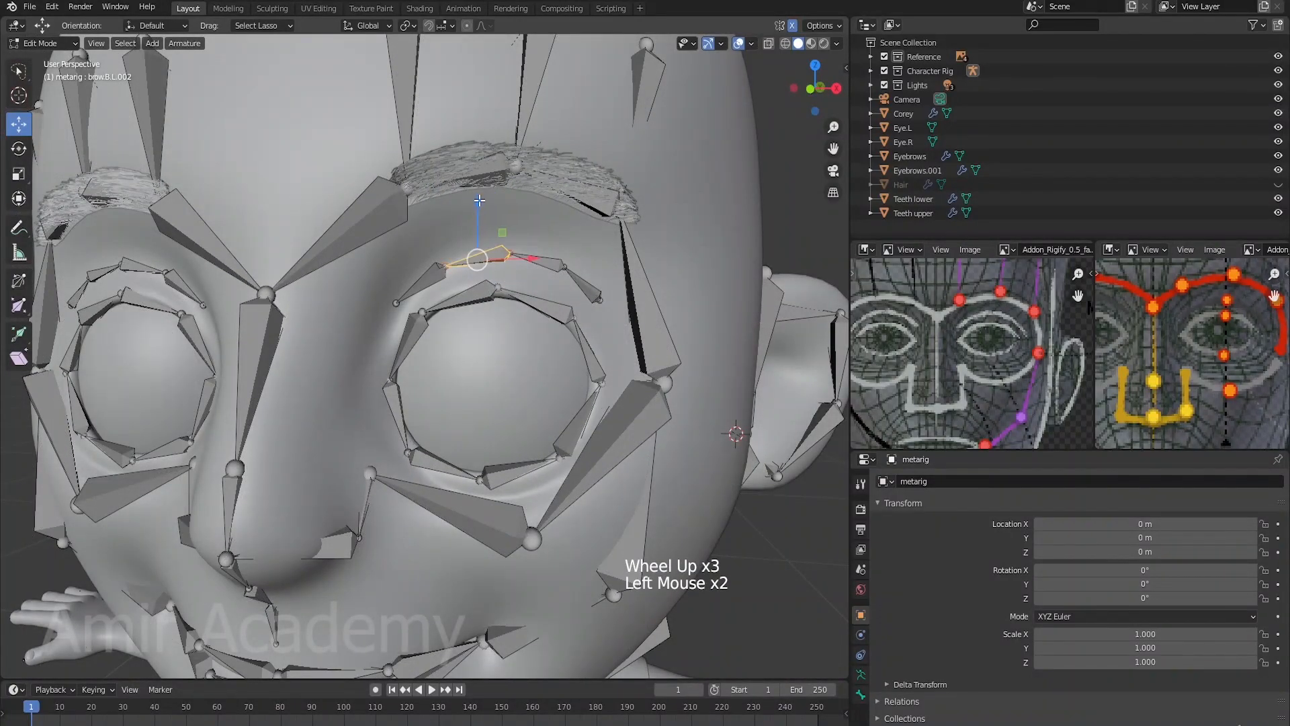
pyautogui.click(540, 259)
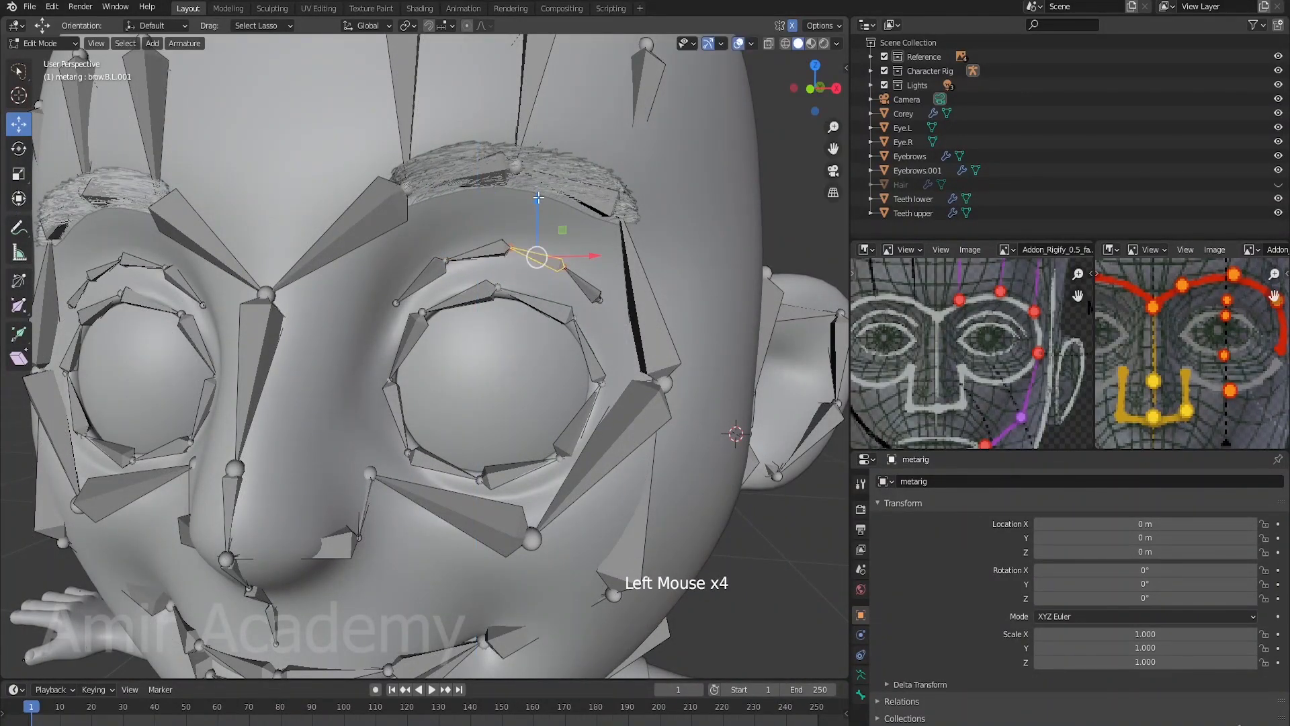
pyautogui.moveTo(539, 198); pyautogui.dragTo(458, 284)
# Step: Raise the nose-side and outer end bones of the left lower-brow arc slightly along Z
pyautogui.click(398, 315)
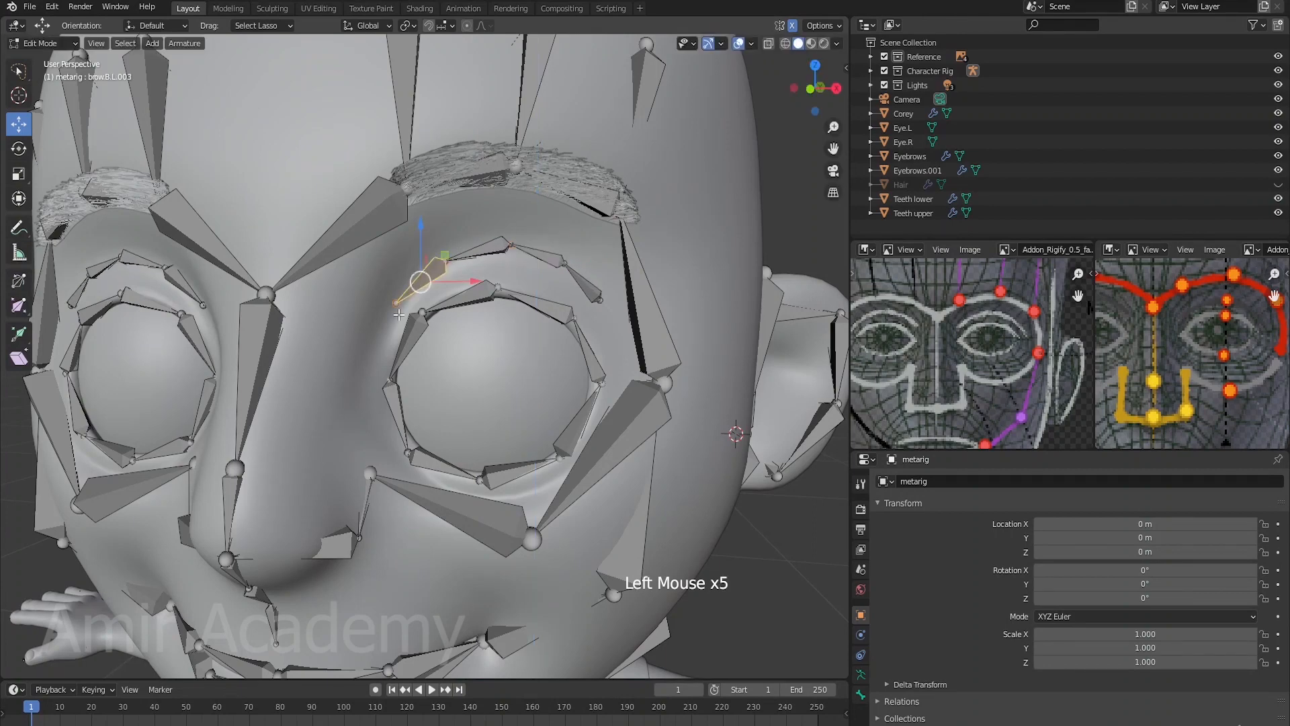
pyautogui.moveTo(421, 223); pyautogui.dragTo(421, 220)
pyautogui.doubleClick(593, 291)
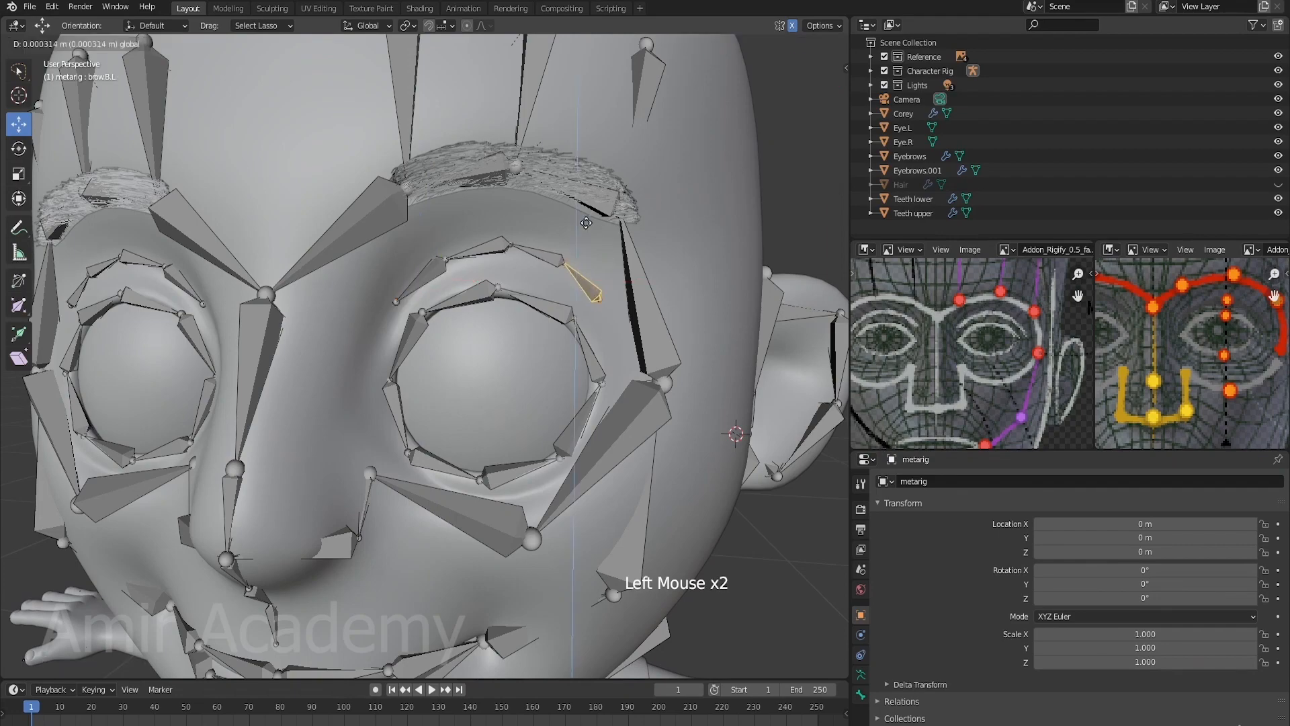
pyautogui.hotkey('alt', 'a')
# Step: Turn on X-ray display and select the left eye bone, eye.L, inside the head
pyautogui.moveTo(579, 287); pyautogui.dragTo(537, 376, button='middle')
pyautogui.scroll(-4, 586, 398)
pyautogui.hotkey('alt', 'z')
pyautogui.scroll(4, 479, 407)
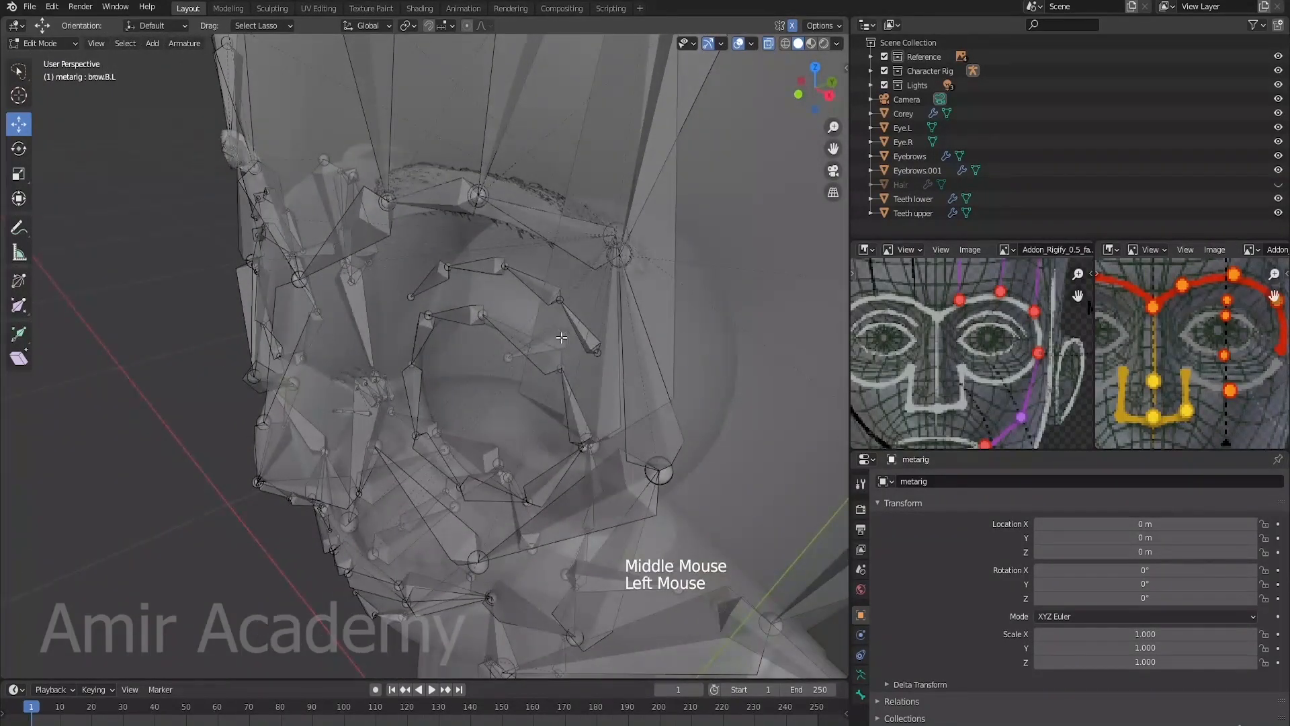
pyautogui.moveTo(536, 456); pyautogui.dragTo(599, 400, button='middle')
pyautogui.click(538, 343)
pyautogui.scroll(2, 537, 342)
pyautogui.scroll(-3, 513, 346)
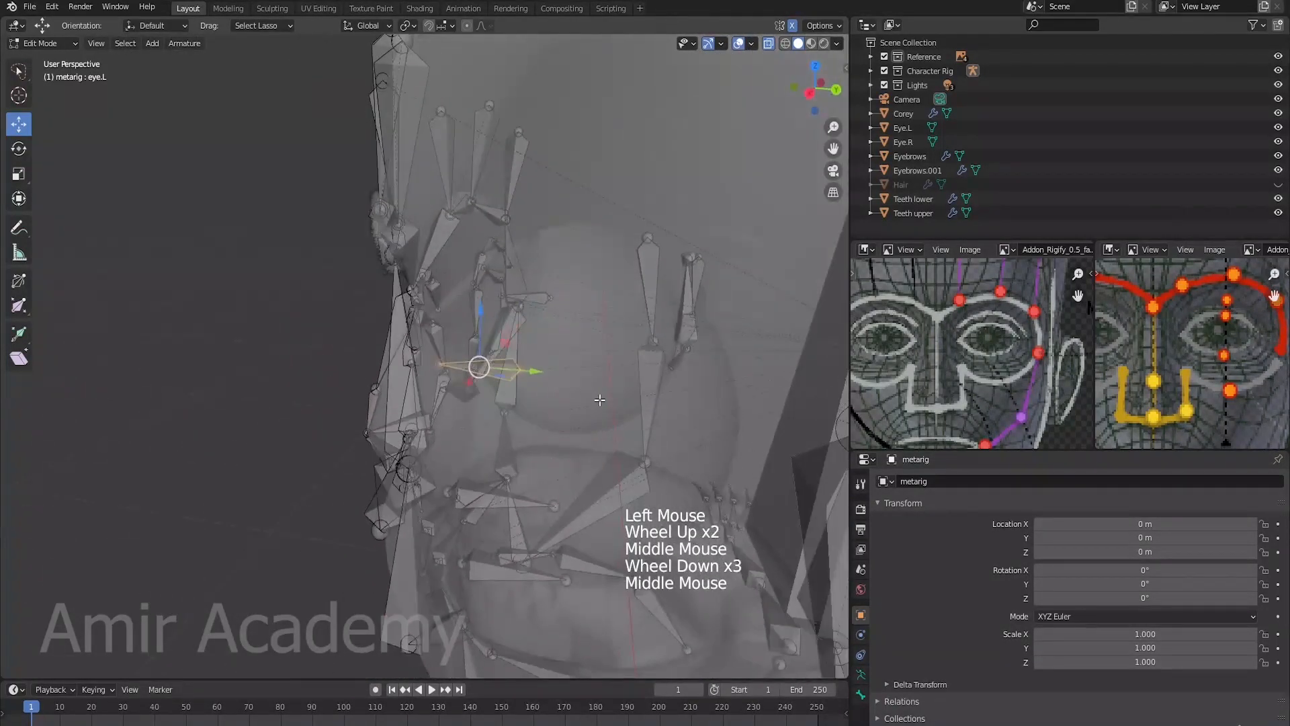
# Step: Leave the metarig's Edit Mode for Object Mode and select the left eyeball mesh, Eye.L
pyautogui.scroll(-2, 702, 426)
pyautogui.keyDown('shift'); pyautogui.moveTo(703, 426); pyautogui.dragTo(649, 368, button='middle'); pyautogui.keyUp('shift')
pyautogui.scroll(2, 672, 404)
pyautogui.press('Tab')
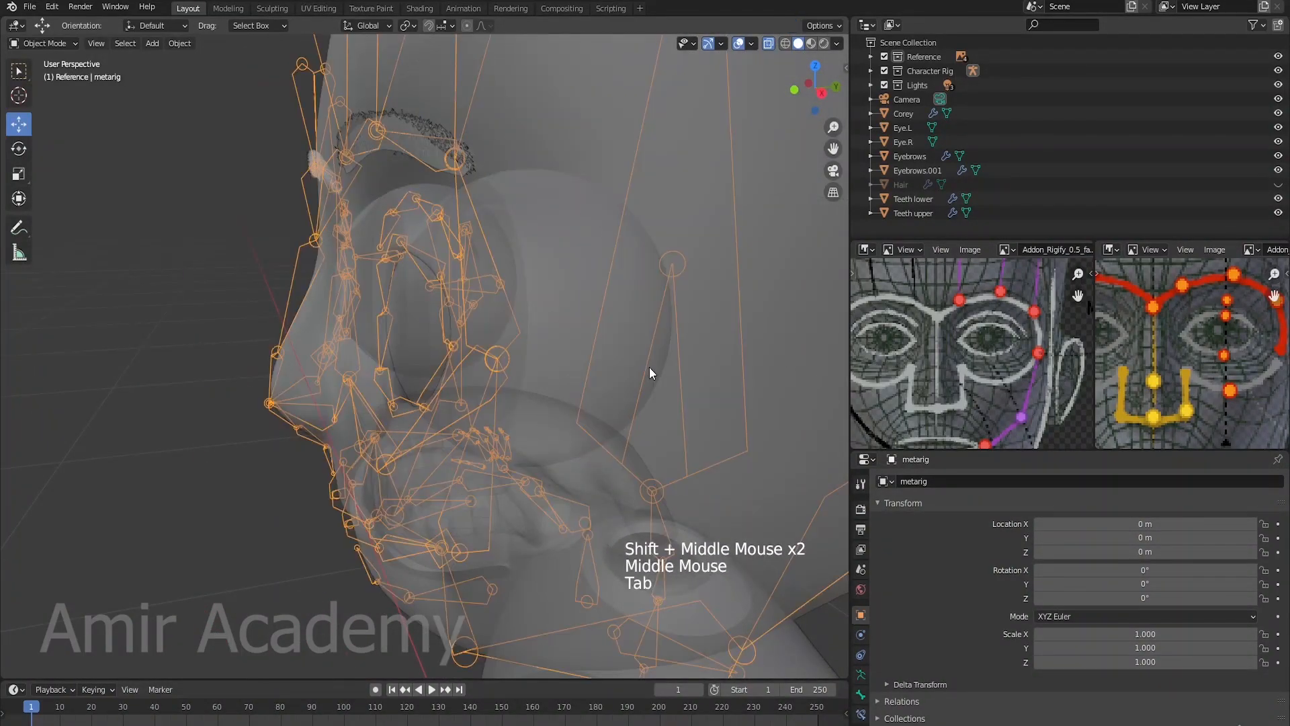
pyautogui.click(575, 250)
pyautogui.moveTo(545, 352); pyautogui.dragTo(607, 349, button='middle')
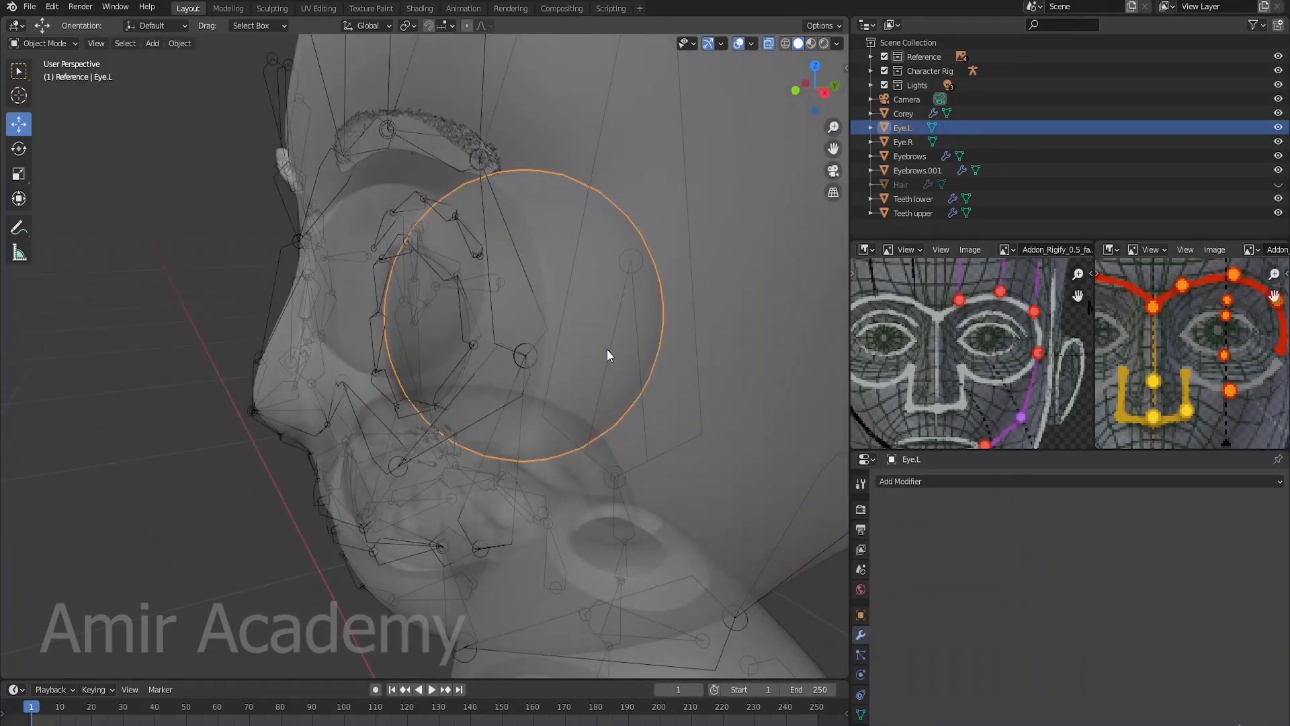
# Step: Examine where the origin points of the Eye.L and Eye.R eyeball meshes sit on the full character
pyautogui.scroll(-10, 614, 365)
pyautogui.keyDown('shift'); pyautogui.moveTo(610, 417); pyautogui.dragTo(561, 475, button='middle'); pyautogui.keyUp('shift')
pyautogui.scroll(3, 483, 474)
pyautogui.scroll(1, 429, 209)
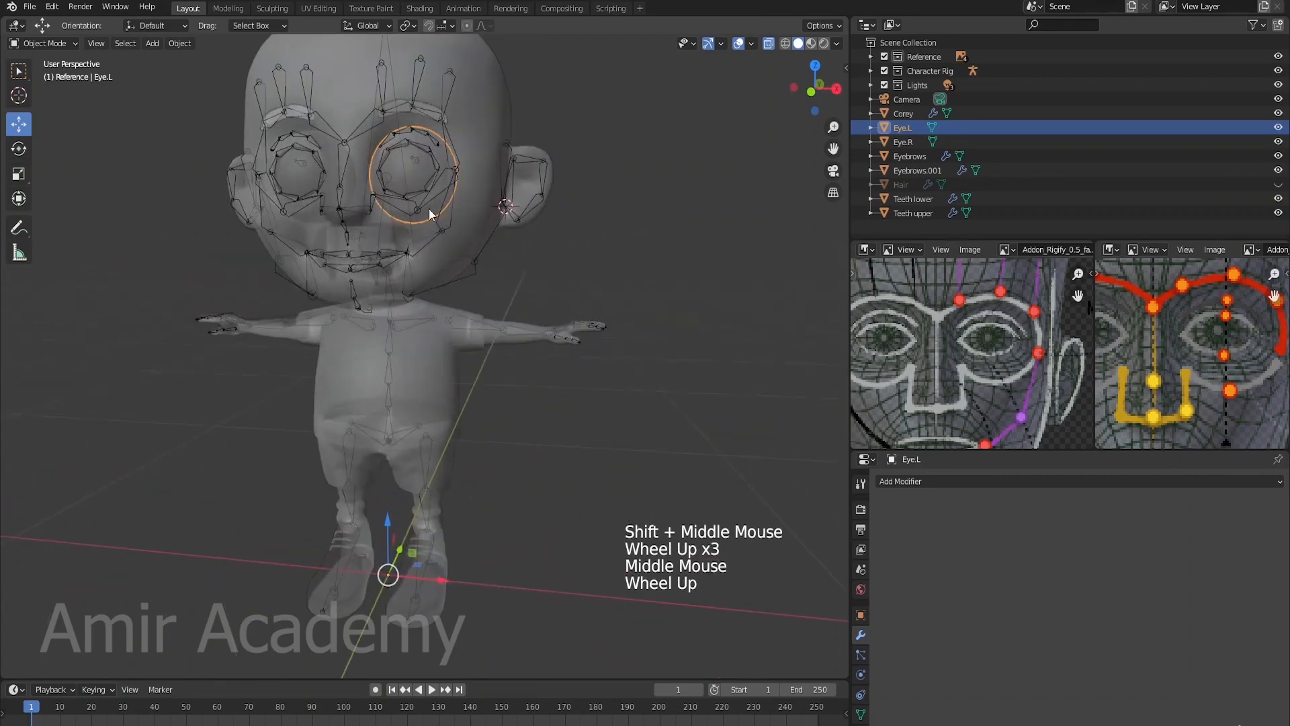
pyautogui.click(304, 179)
pyautogui.click(301, 175)
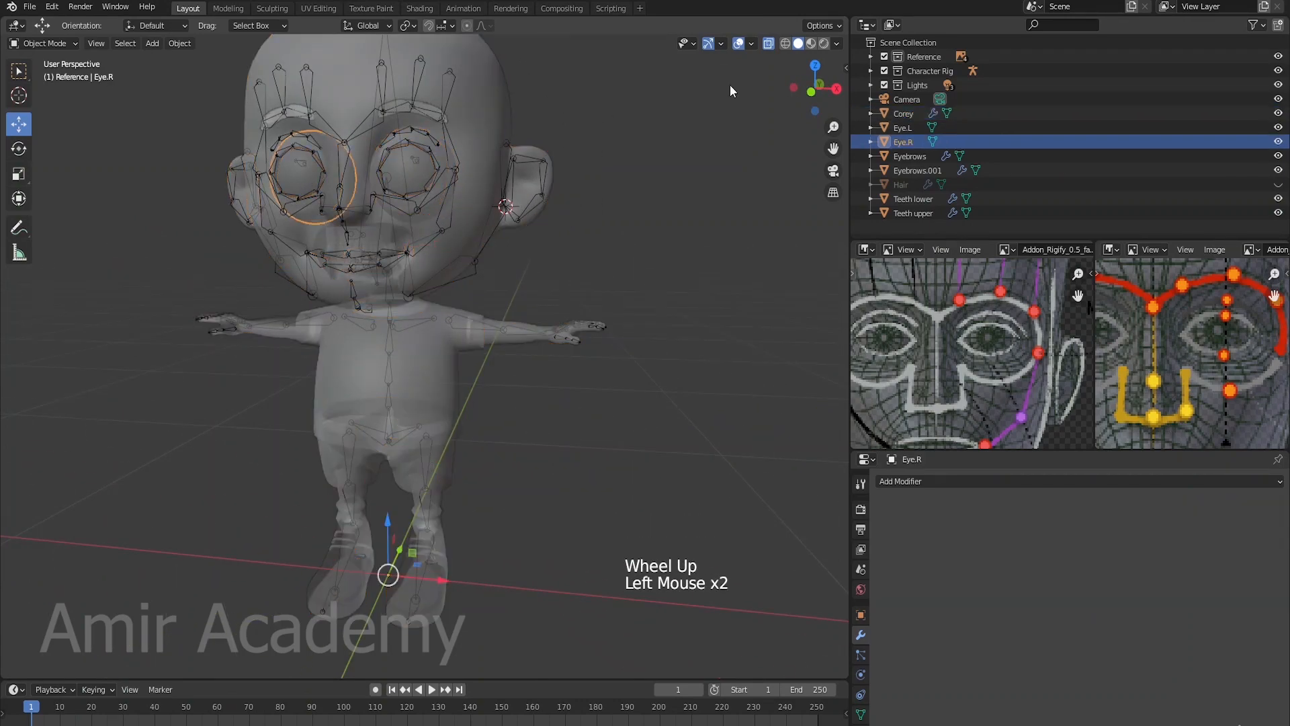
pyautogui.click(910, 128)
pyautogui.click(907, 139)
# Step: Set the origin of the Eye.L mesh to its geometry
pyautogui.click(908, 127)
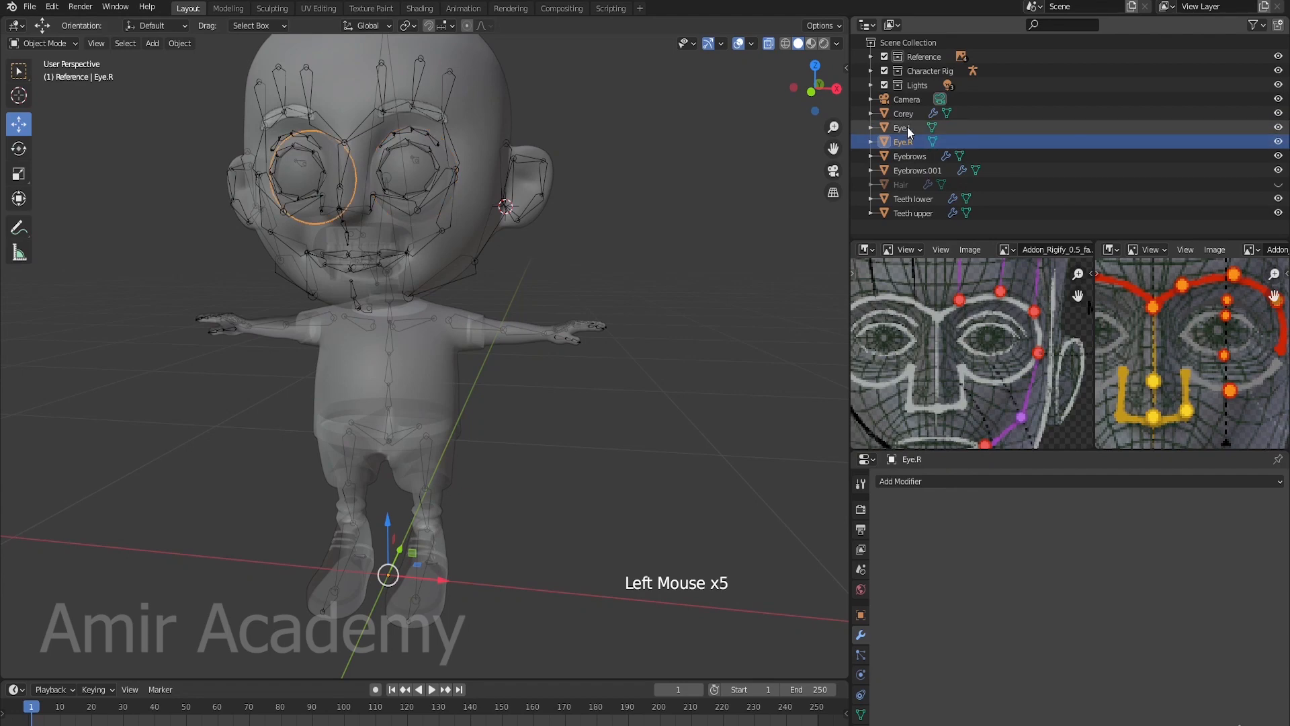
pyautogui.keyDown('shift'); pyautogui.moveTo(560, 222); pyautogui.dragTo(567, 248, button='middle'); pyautogui.keyUp('shift')
pyautogui.keyDown('shift'); pyautogui.moveTo(479, 225); pyautogui.dragTo(546, 263, button='middle'); pyautogui.keyUp('shift')
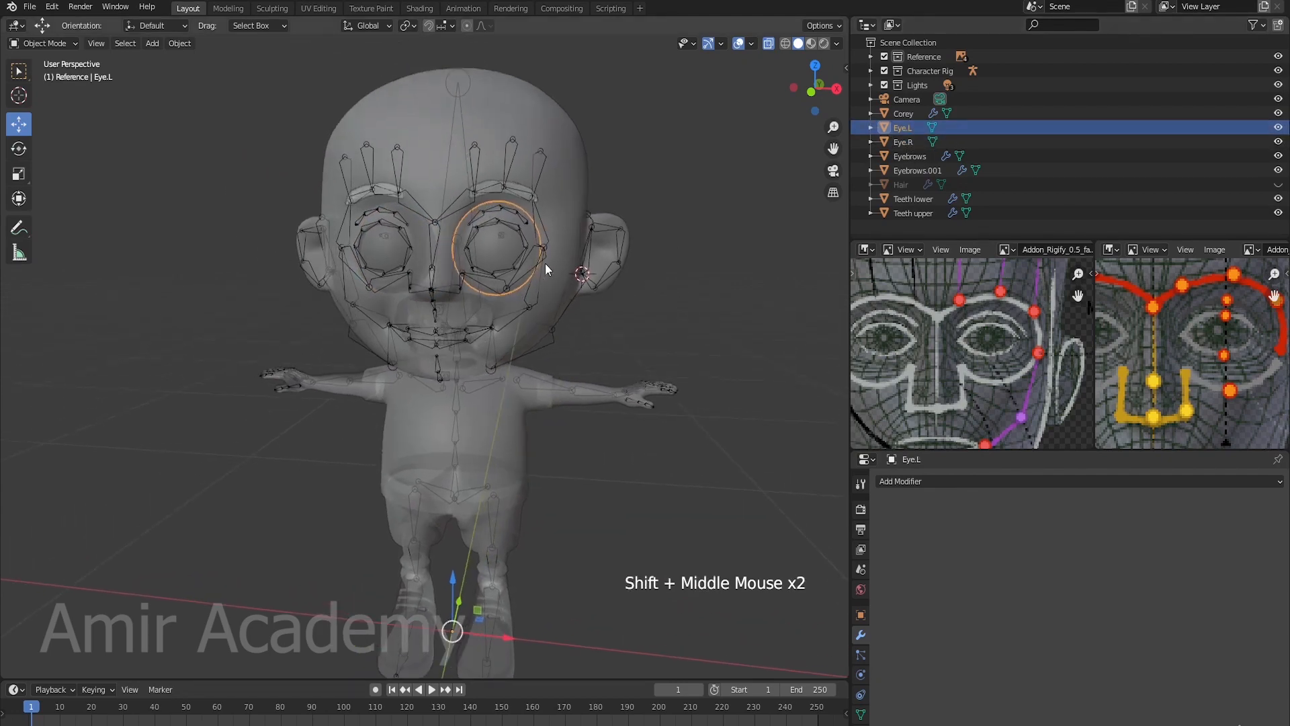
pyautogui.moveTo(652, 341); pyautogui.dragTo(631, 347, button='middle')
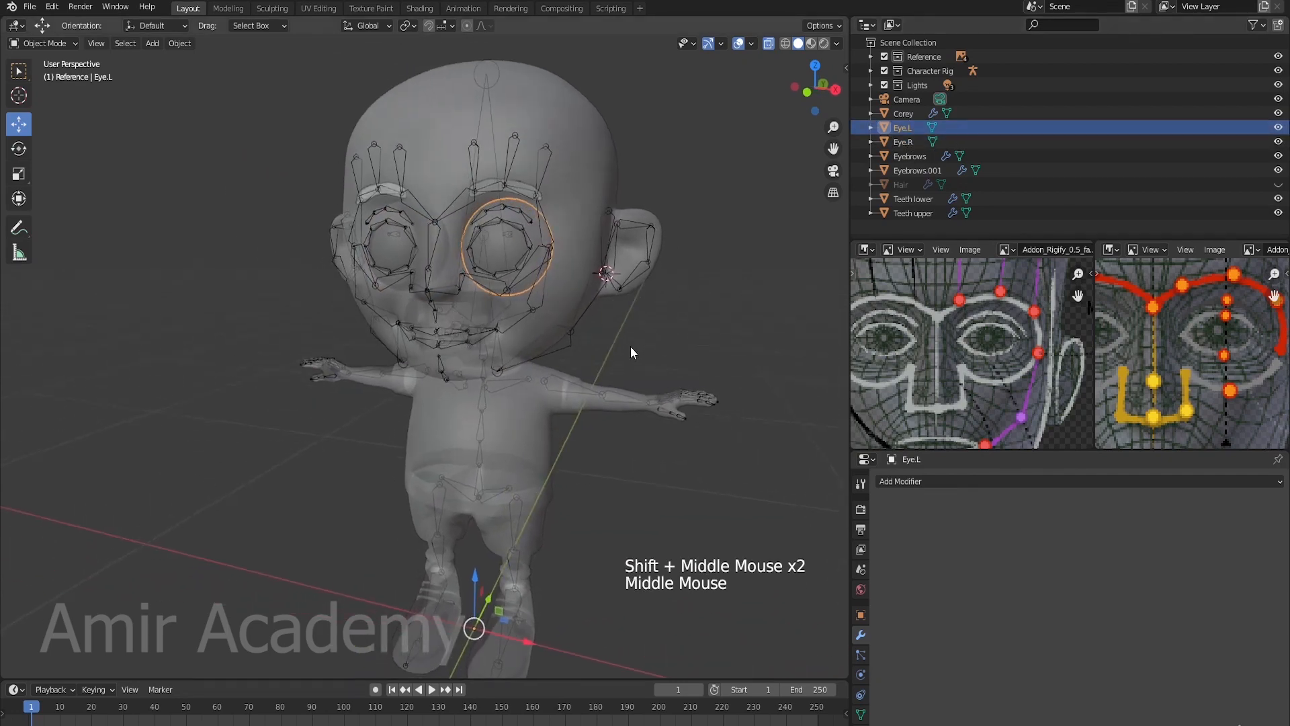
pyautogui.click(173, 44)
pyautogui.moveTo(222, 74)
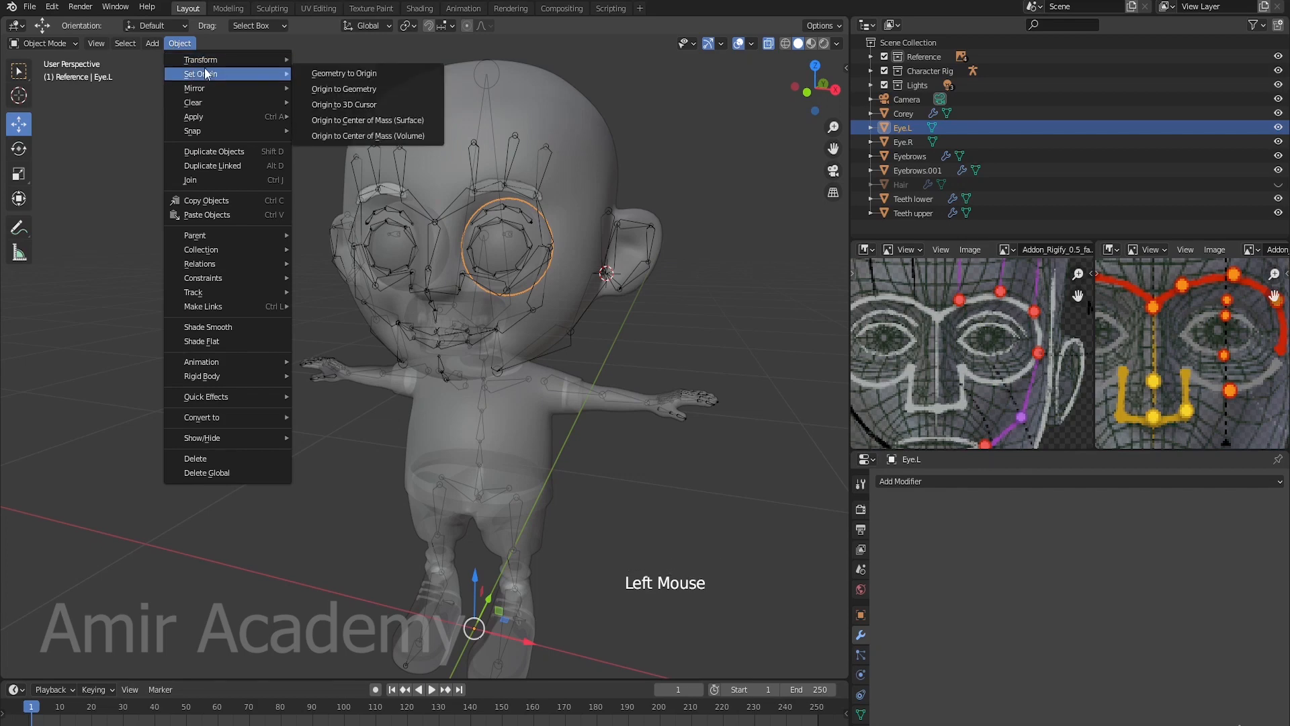
pyautogui.click(357, 89)
# Step: Select the Eye.R mesh and set its origin to its geometry
pyautogui.click(903, 141)
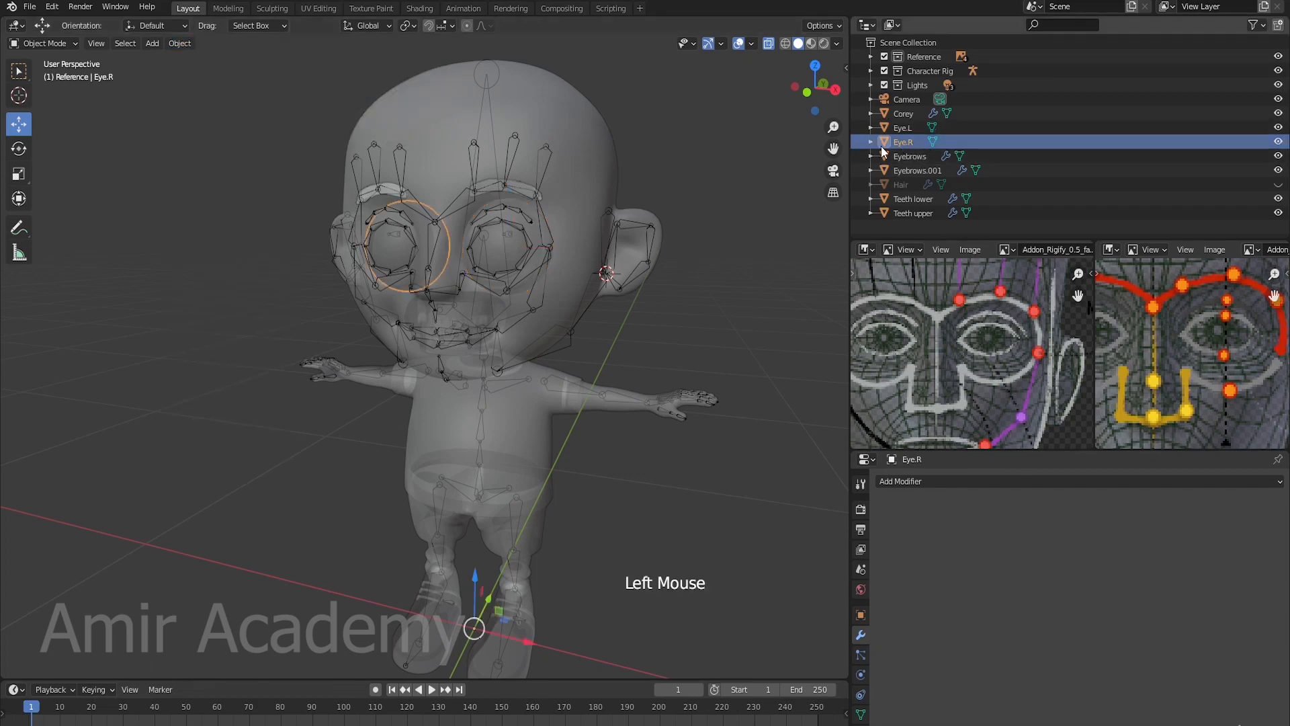
pyautogui.click(179, 43)
pyautogui.moveTo(222, 80)
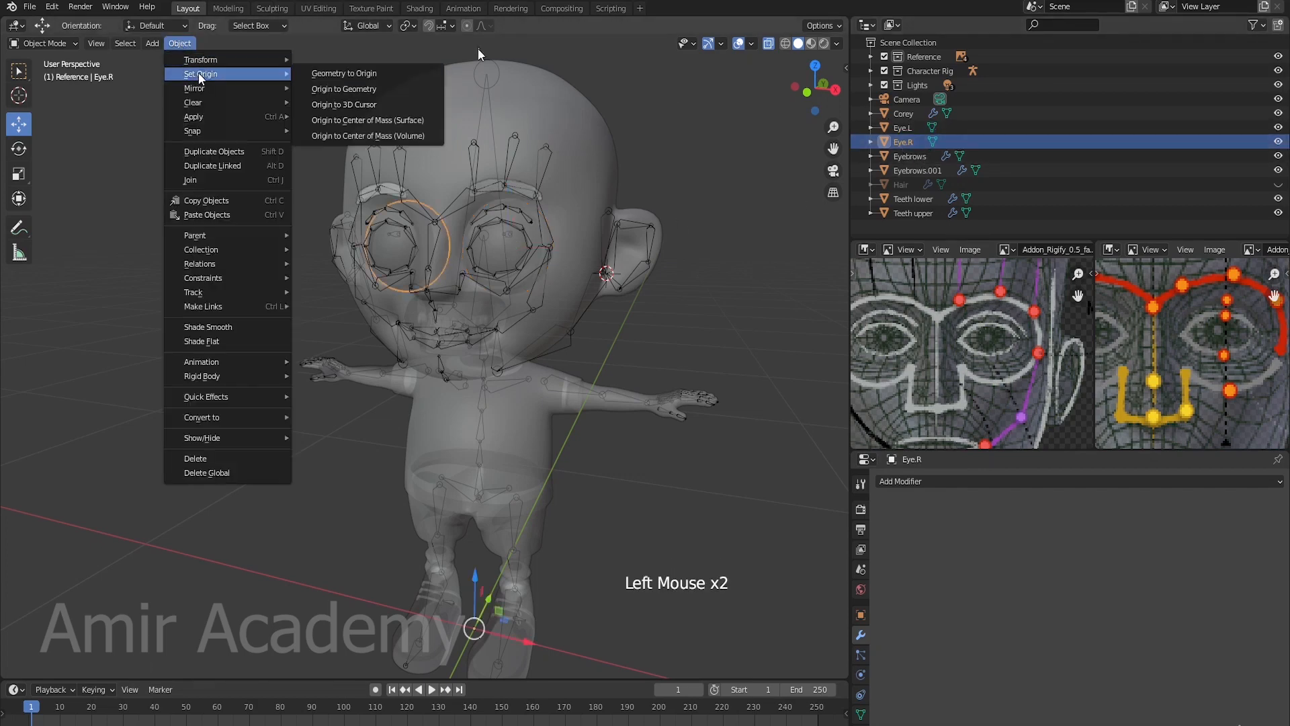
pyautogui.click(356, 88)
# Step: Select the Eye.L mesh and snap the 3D cursor to its origin at the eyeball's center
pyautogui.scroll(2, 610, 270)
pyautogui.keyDown('shift'); pyautogui.moveTo(611, 270); pyautogui.dragTo(553, 295, button='middle'); pyautogui.keyUp('shift')
pyautogui.click(902, 128)
pyautogui.scroll(2, 602, 312)
pyautogui.scroll(2, 542, 345)
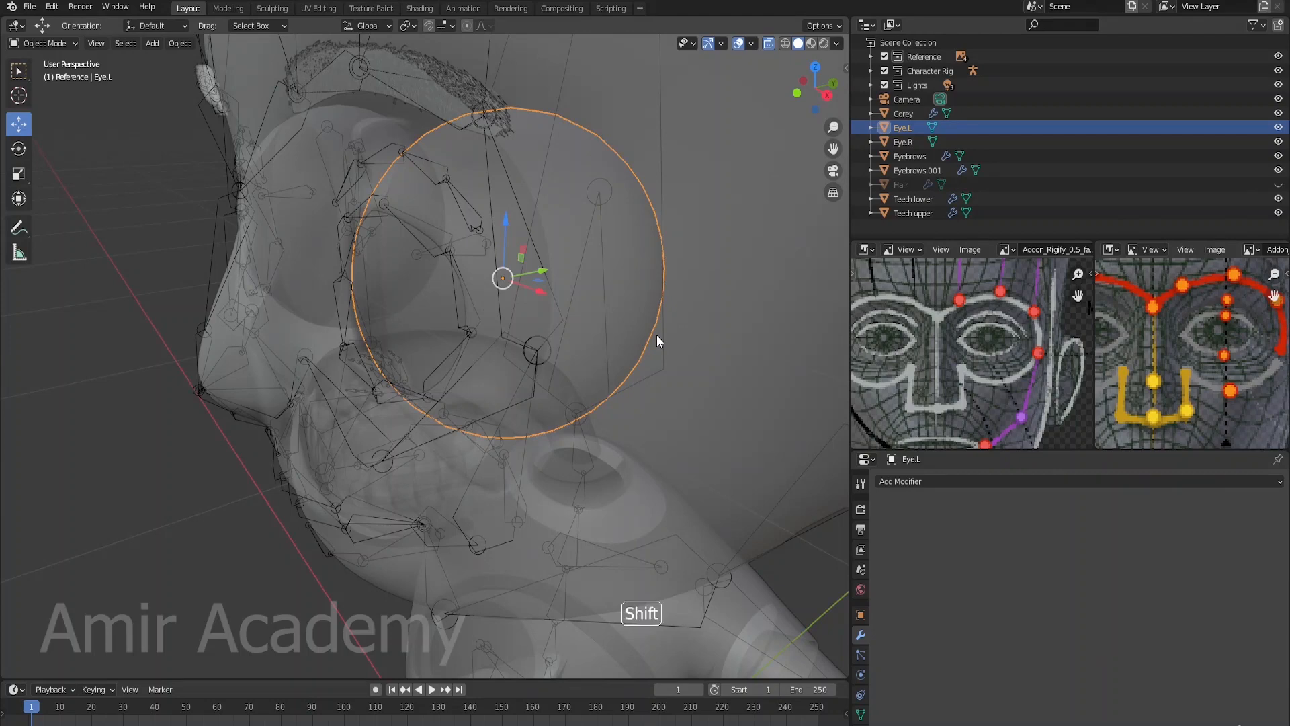
pyautogui.hotkey('shift', 's')
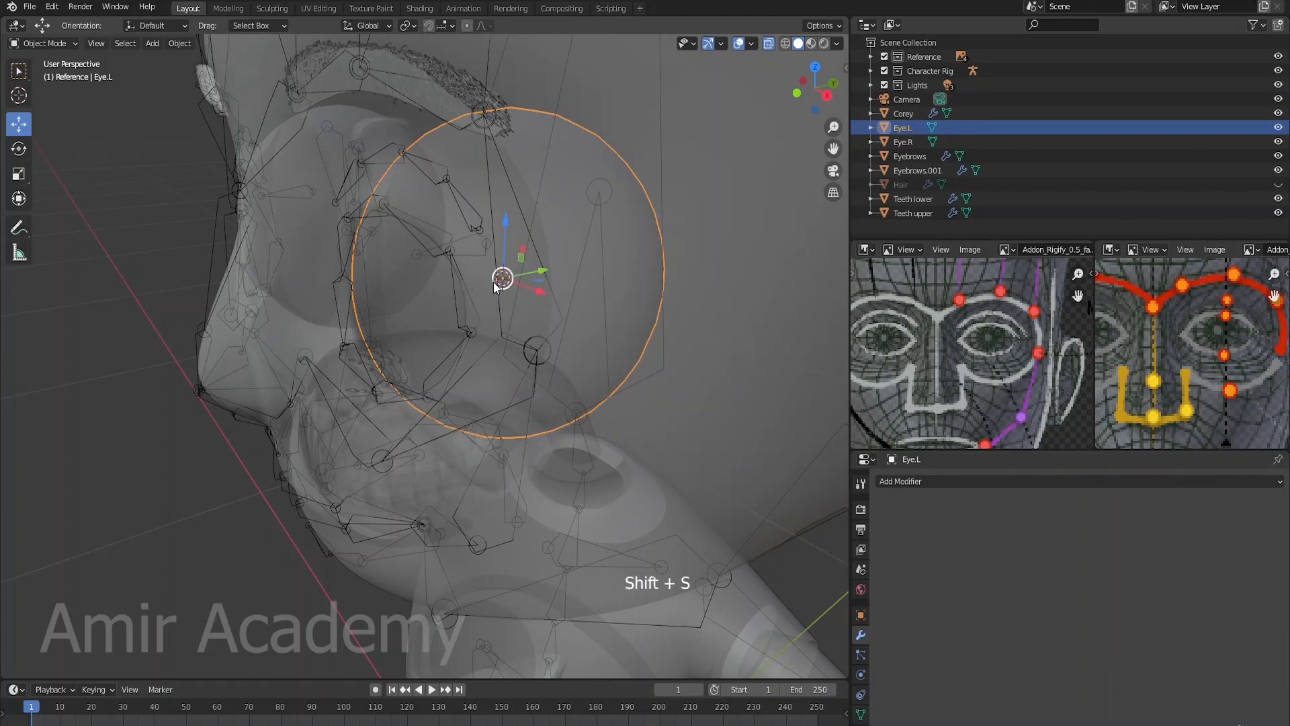
# Step: Select the metarig, enter Edit Mode and snap the selected eye.L bone to the 3D cursor at the left eyeball's center
pyautogui.click(473, 255)
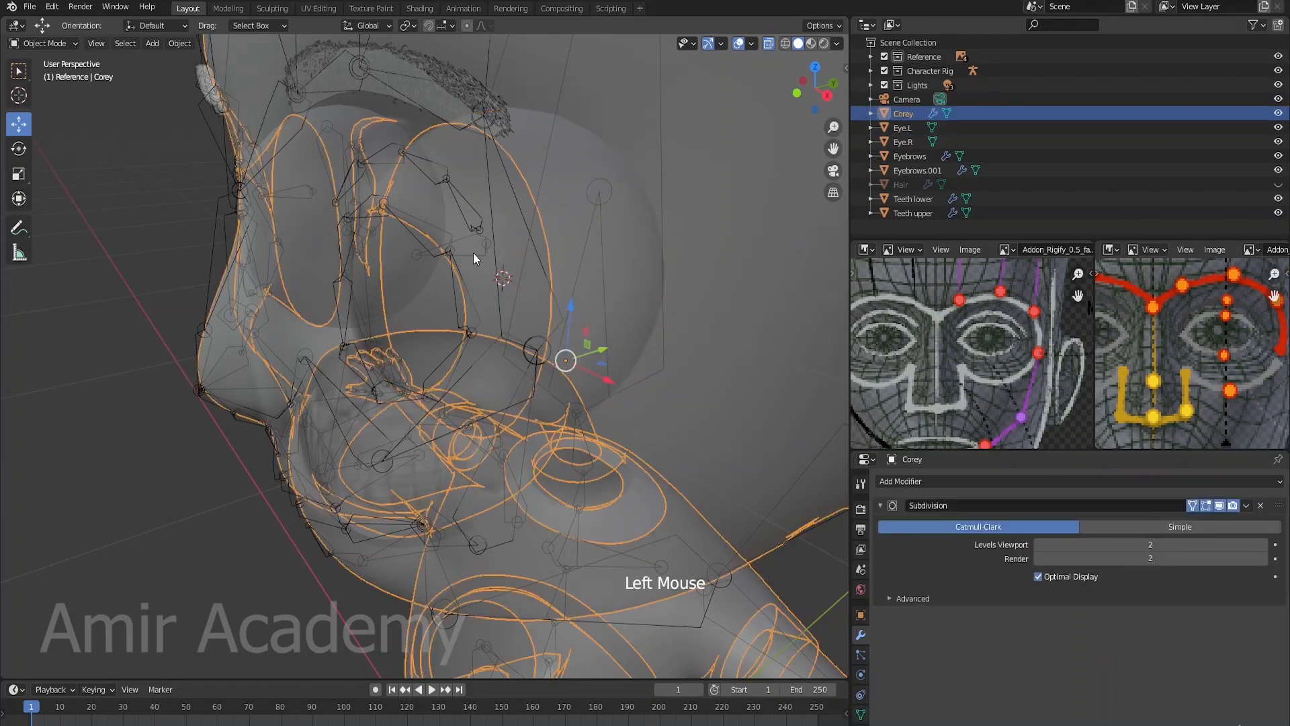
pyautogui.click(473, 256)
pyautogui.moveTo(474, 256); pyautogui.dragTo(504, 331, button='middle')
pyautogui.press('Tab')
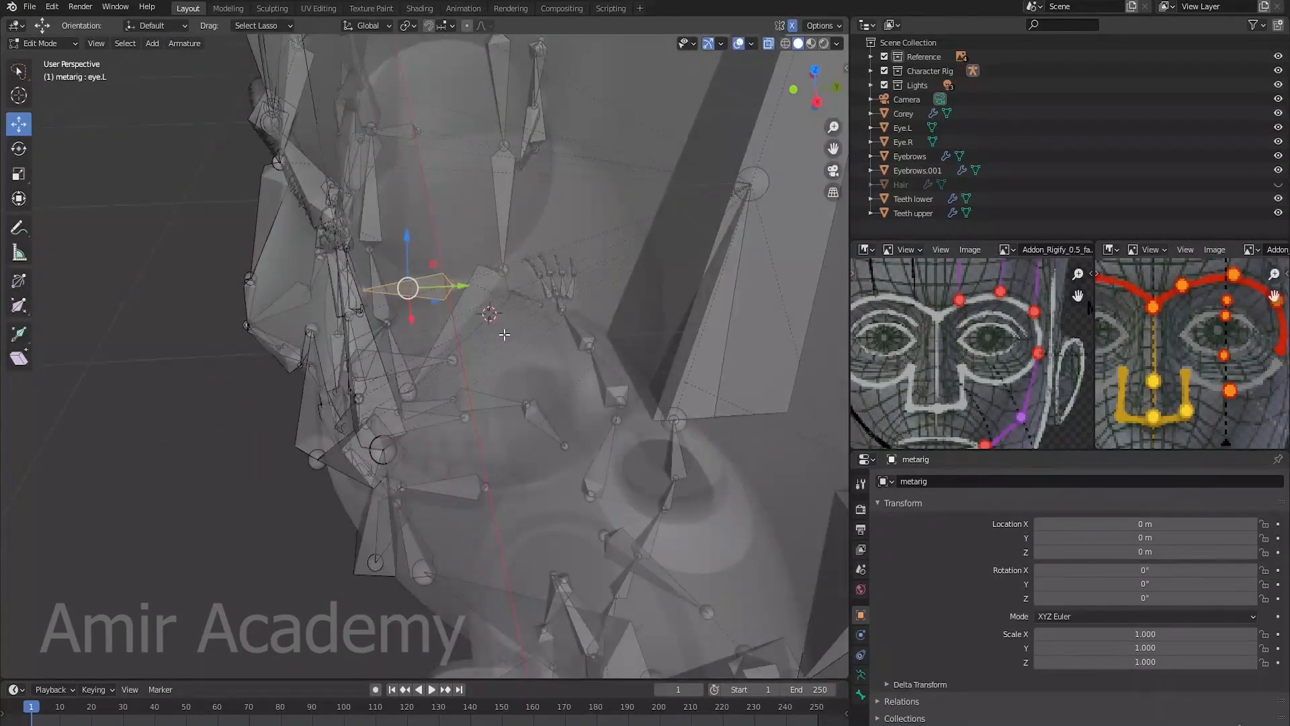
pyautogui.scroll(2, 479, 251)
pyautogui.keyDown('shift'); pyautogui.moveTo(479, 252); pyautogui.dragTo(418, 303, button='middle'); pyautogui.keyUp('shift')
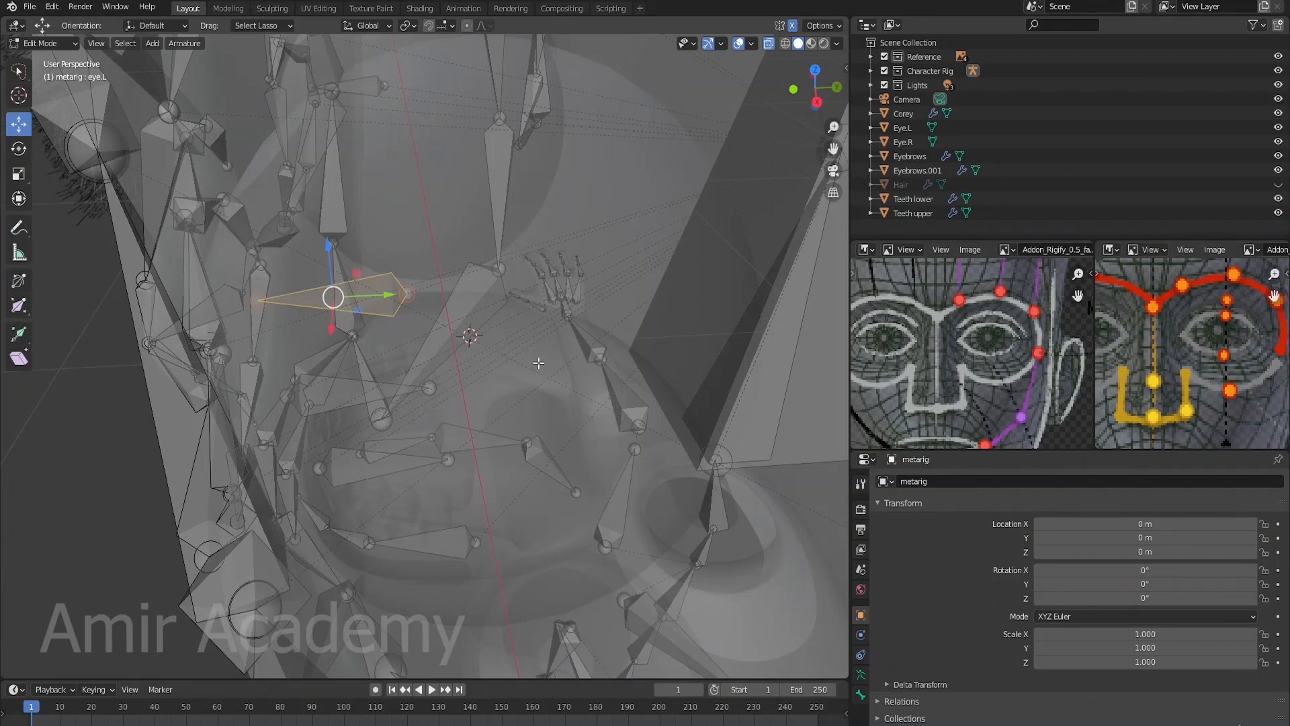
pyautogui.hotkey('shift', 's')
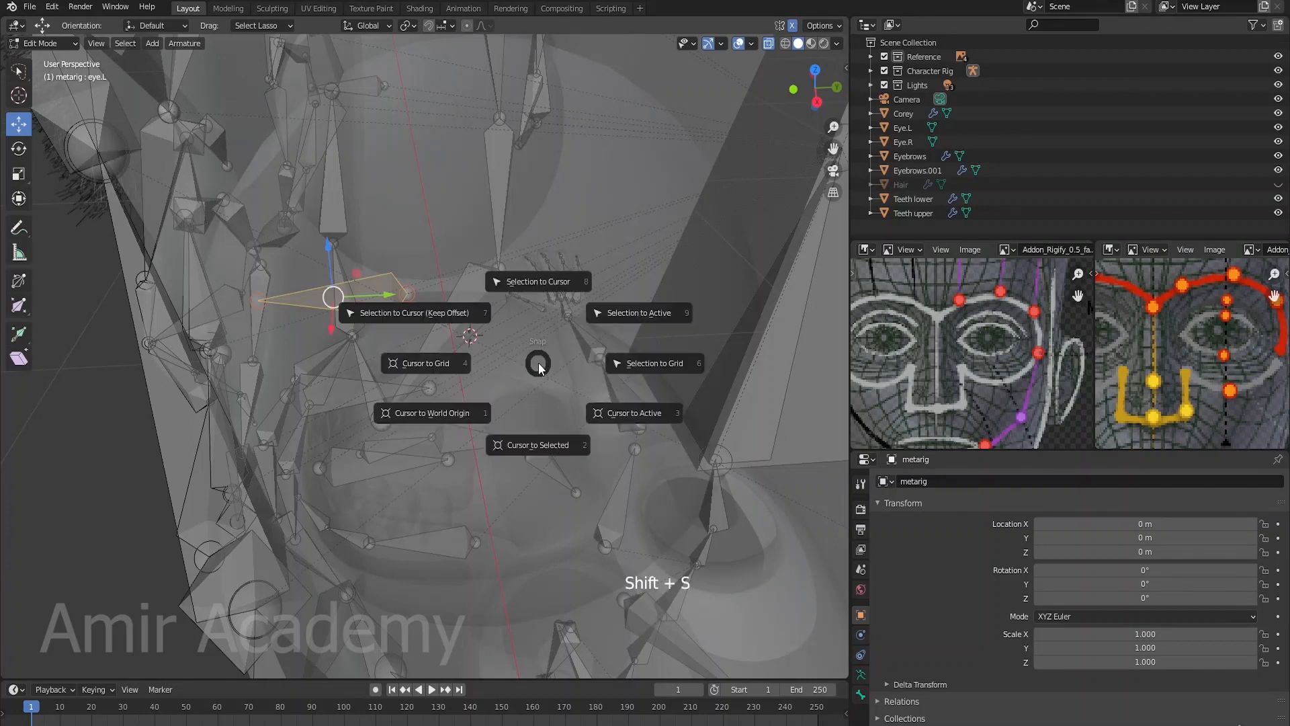
pyautogui.click(559, 280)
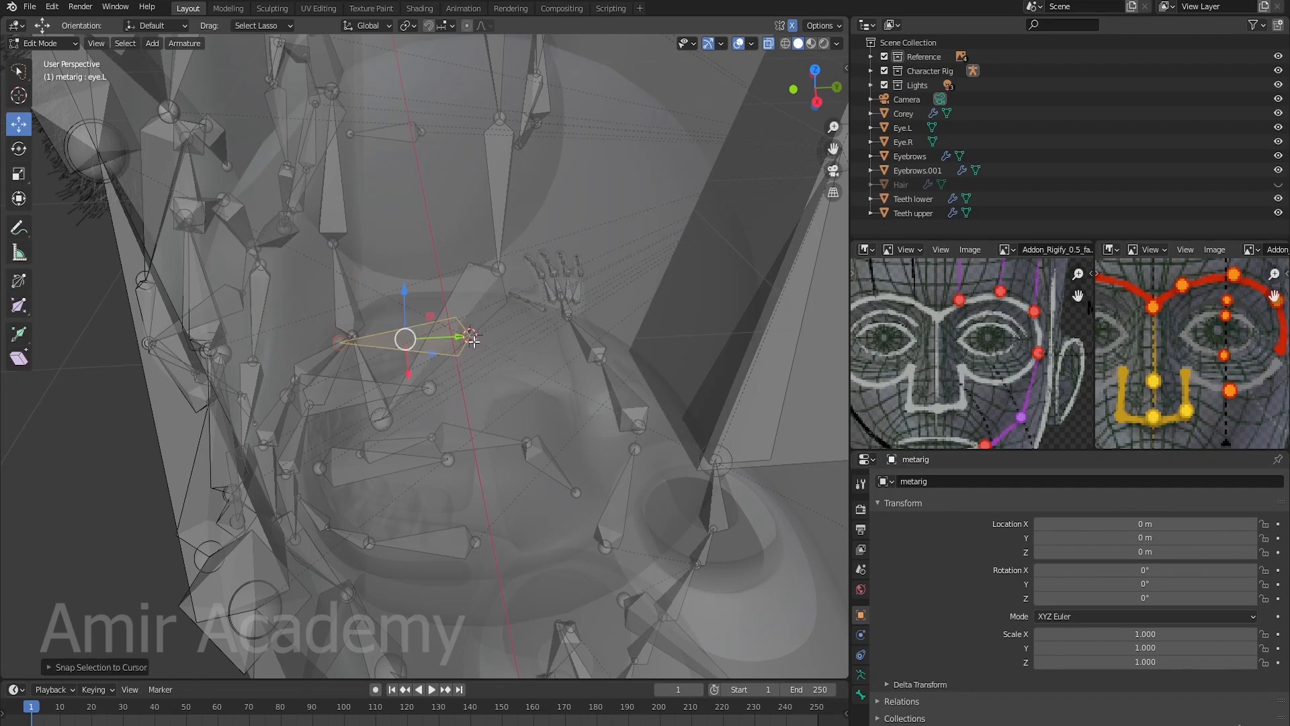
# Step: Move the tip of the eye.L bone along the Y axis so it sits in front of the eyeball, keeping the bone level
pyautogui.press('KP_3')
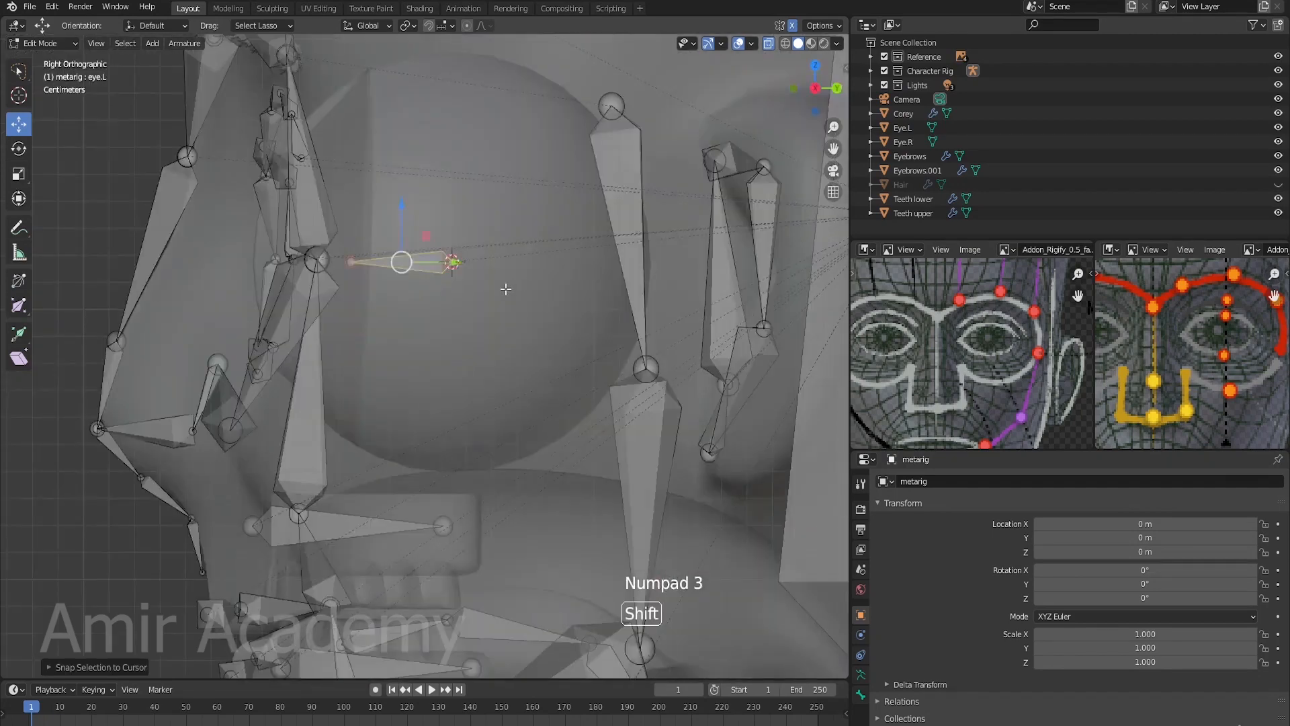
pyautogui.keyDown('shift'); pyautogui.moveTo(374, 255); pyautogui.dragTo(478, 296, button='middle'); pyautogui.keyUp('shift')
pyautogui.keyDown('shift'); pyautogui.scroll(1, 479, 295); pyautogui.keyUp('shift')
pyautogui.click(451, 314)
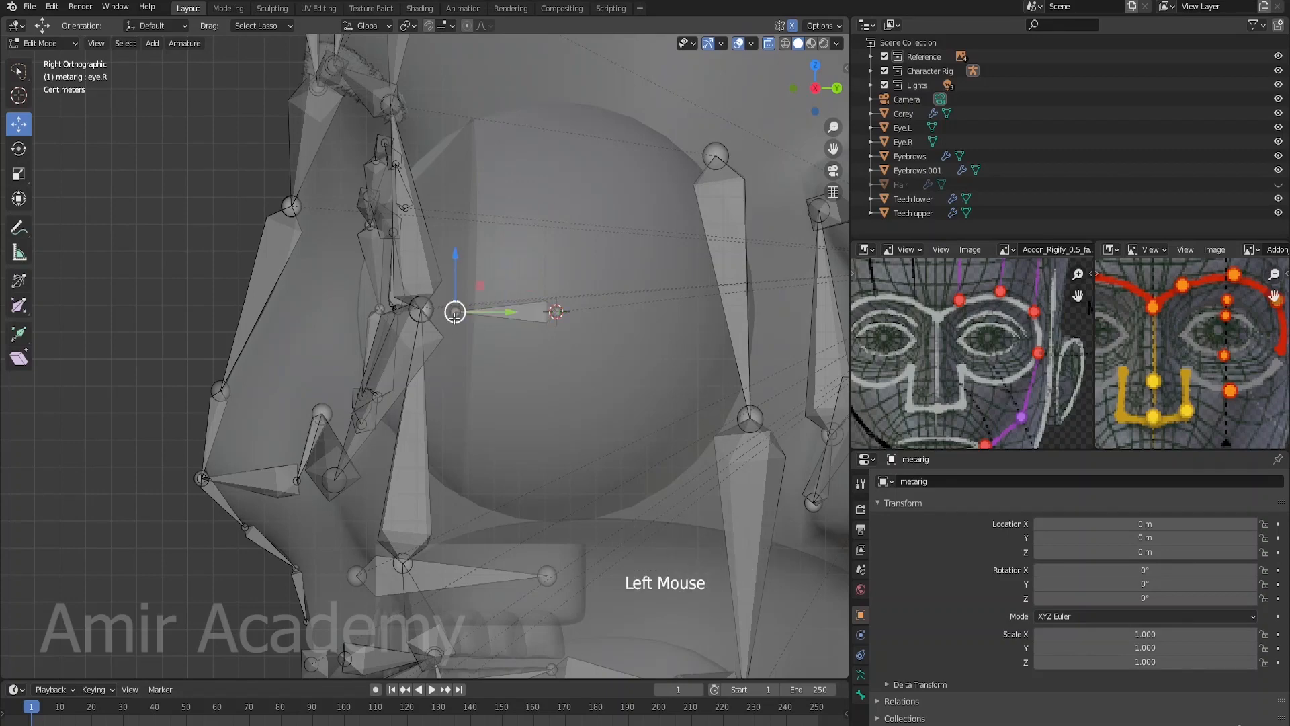
pyautogui.moveTo(457, 312); pyautogui.dragTo(486, 316)
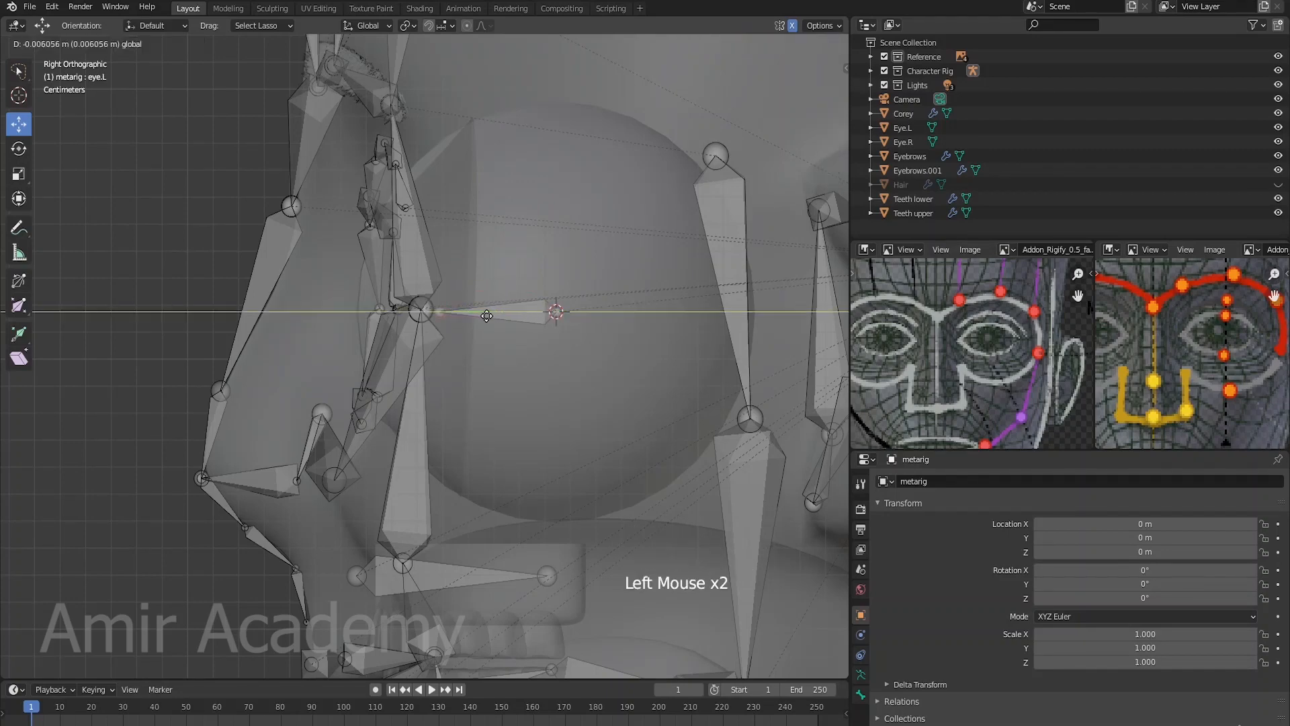
pyautogui.click(404, 339)
# Step: Turn off X-ray display and fit the inner lower eyelid joints of the left eye to the lid's edge
pyautogui.scroll(-4, 522, 389)
pyautogui.moveTo(523, 389); pyautogui.dragTo(386, 407, button='middle')
pyautogui.hotkey('alt', 'z')
pyautogui.hotkey('alt', 'a')
pyautogui.scroll(4, 501, 406)
pyautogui.click(386, 407)
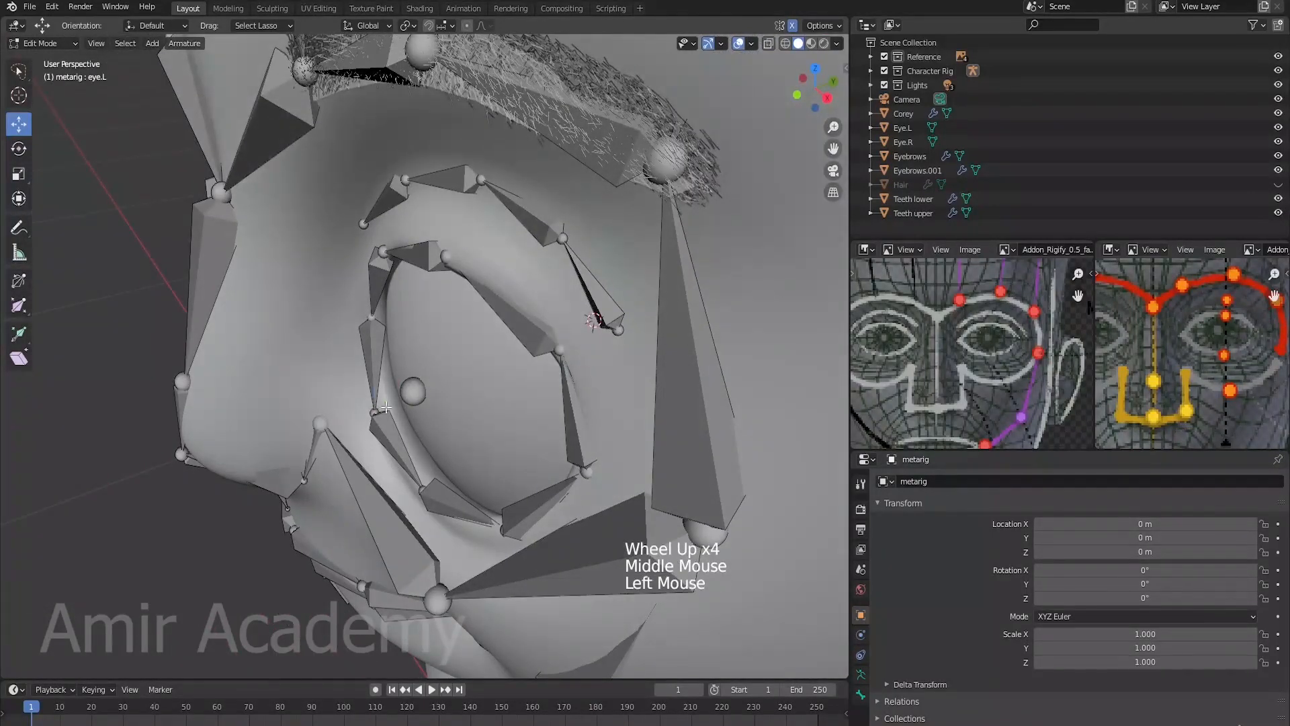
pyautogui.moveTo(410, 397); pyautogui.dragTo(424, 489)
pyautogui.click(425, 489)
pyautogui.click(424, 488)
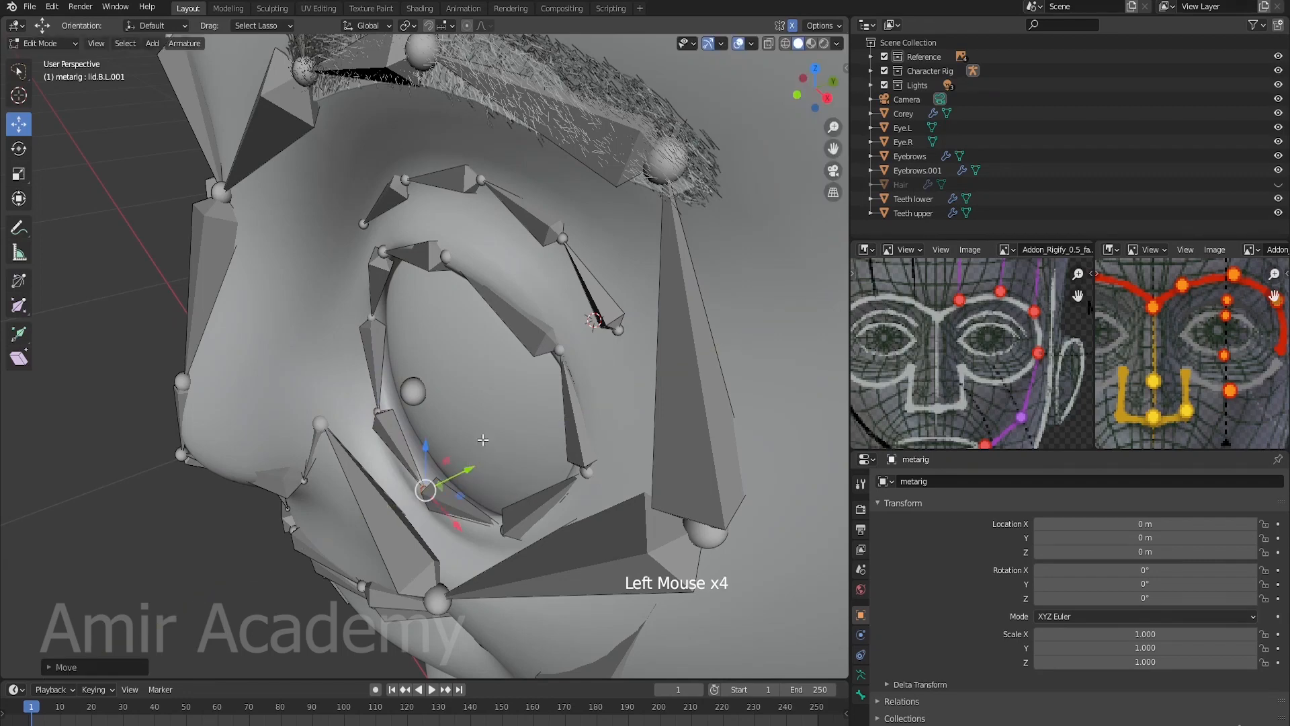
# Step: Adjust the two outer brow.B.L joints along the Y axis to follow the skin above the left upper eyelid
pyautogui.click(557, 239)
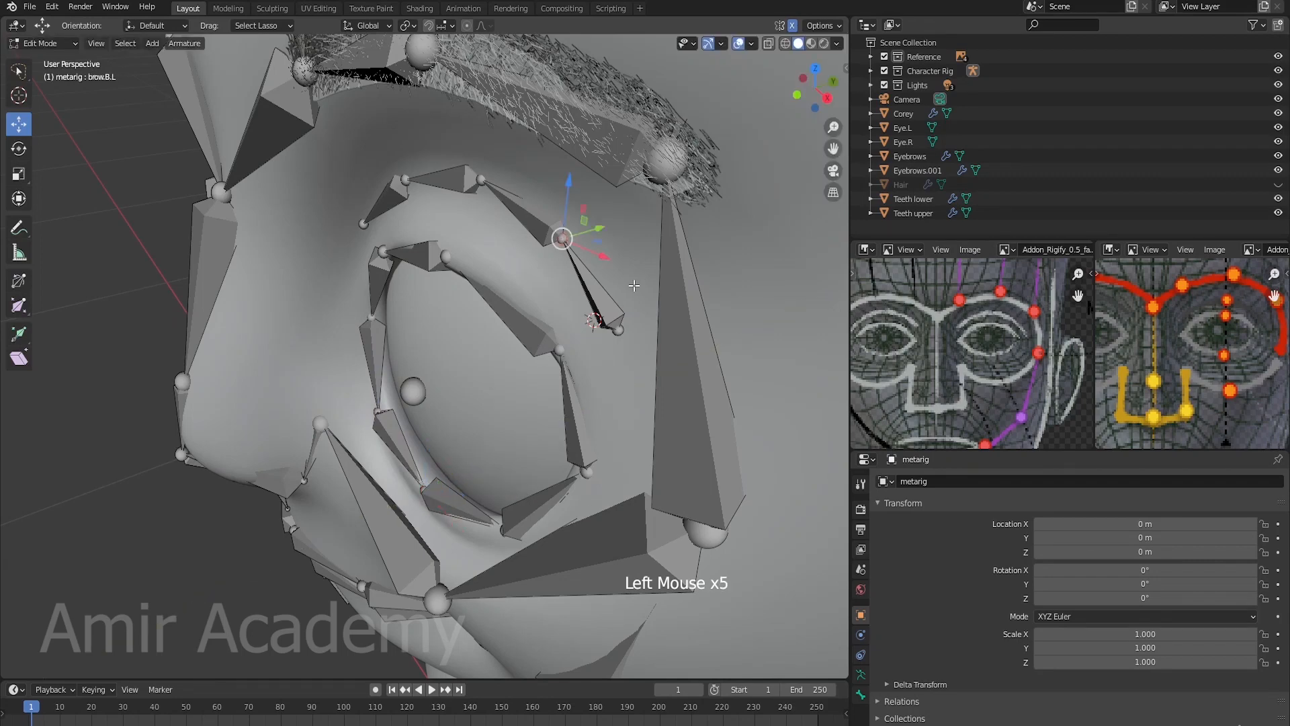
pyautogui.moveTo(631, 288); pyautogui.dragTo(560, 287, button='middle')
pyautogui.moveTo(560, 286); pyautogui.dragTo(565, 288)
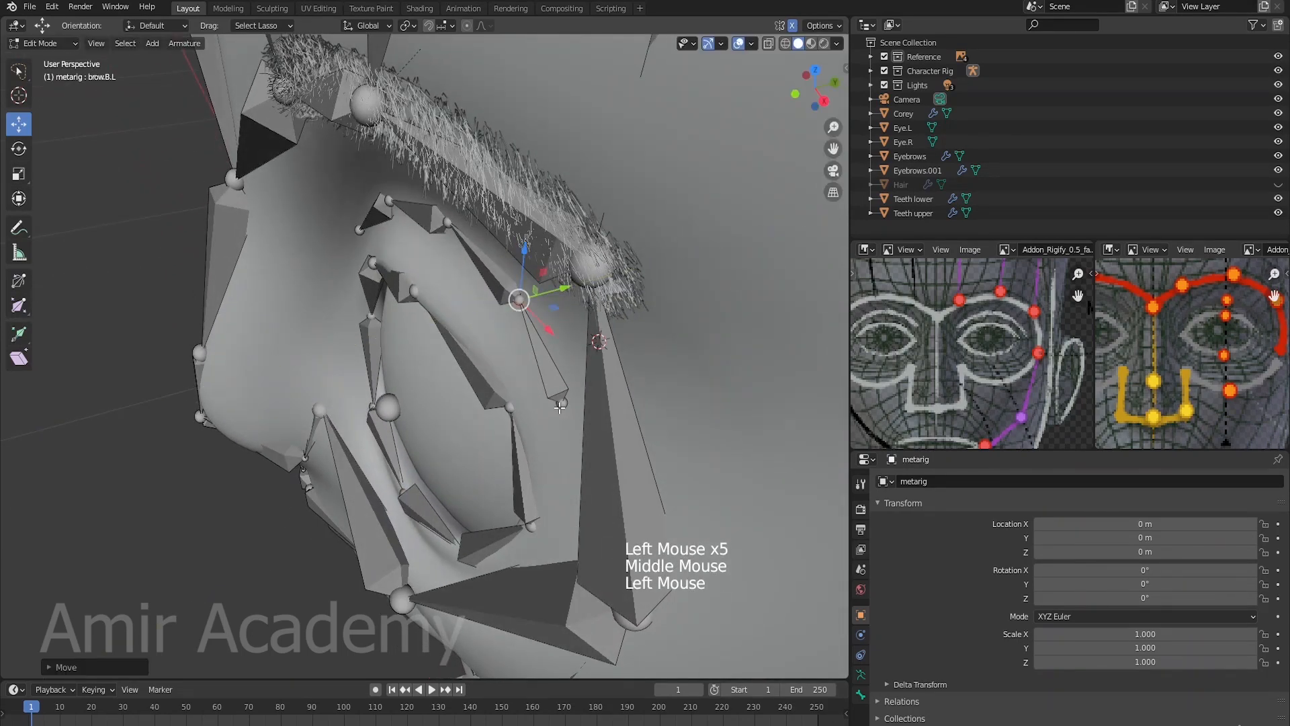
pyautogui.click(563, 402)
pyautogui.moveTo(567, 403); pyautogui.dragTo(618, 388)
# Step: Move the cheek.T.L joint below the left eye slightly down and inward, and adjust its depth along Y on the cheek
pyautogui.scroll(-2, 524, 363)
pyautogui.moveTo(443, 353); pyautogui.dragTo(579, 273, button='middle')
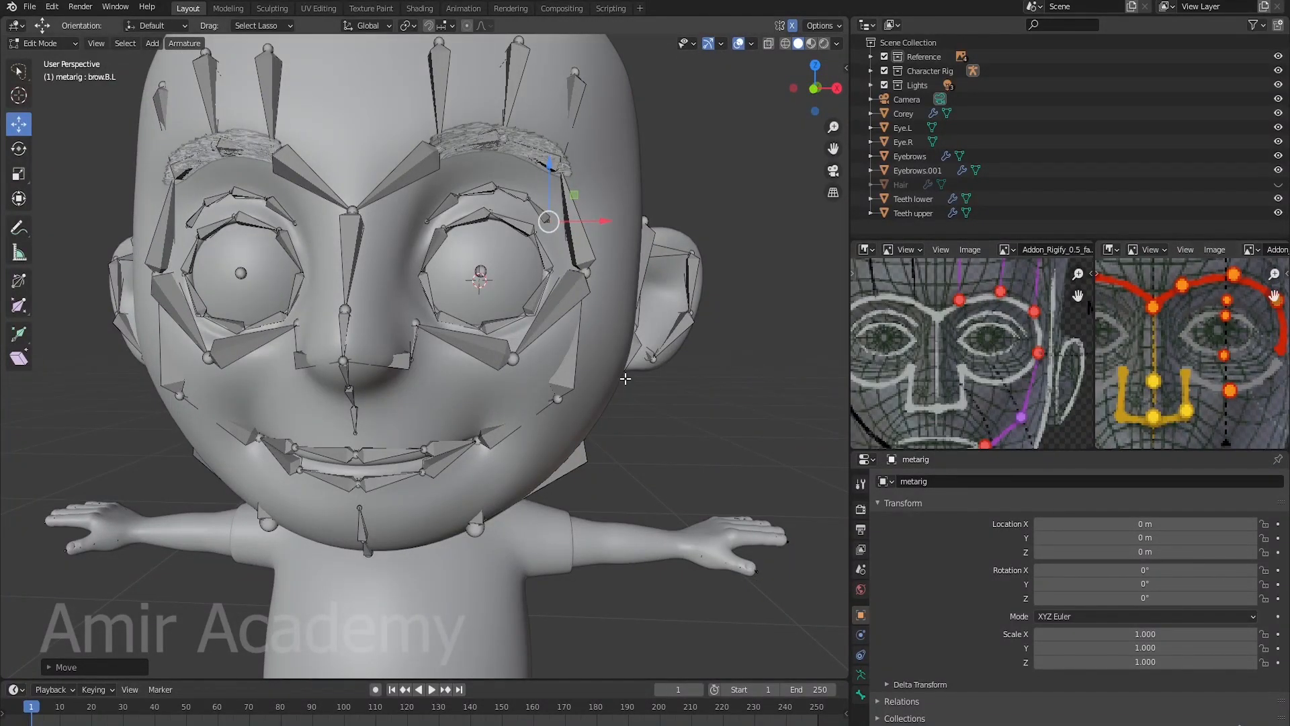
pyautogui.click(513, 359)
pyautogui.moveTo(512, 359); pyautogui.dragTo(572, 378, button='middle')
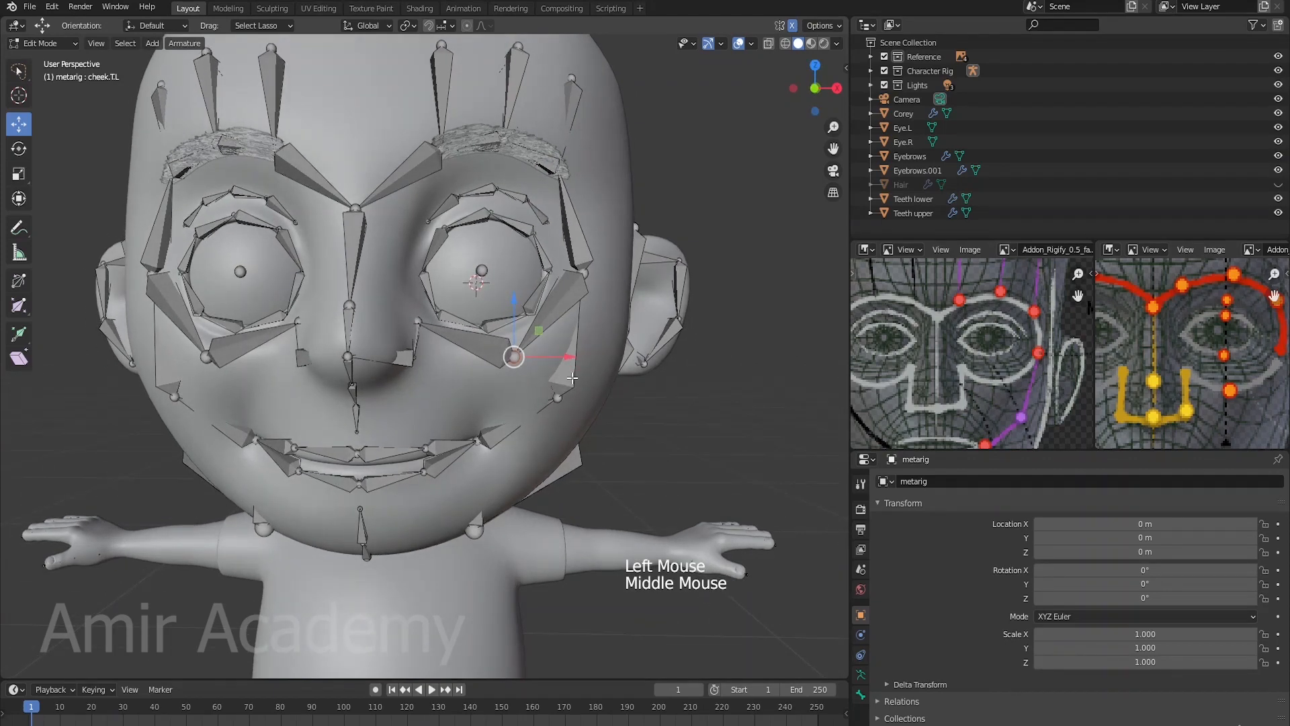
pyautogui.press('g')
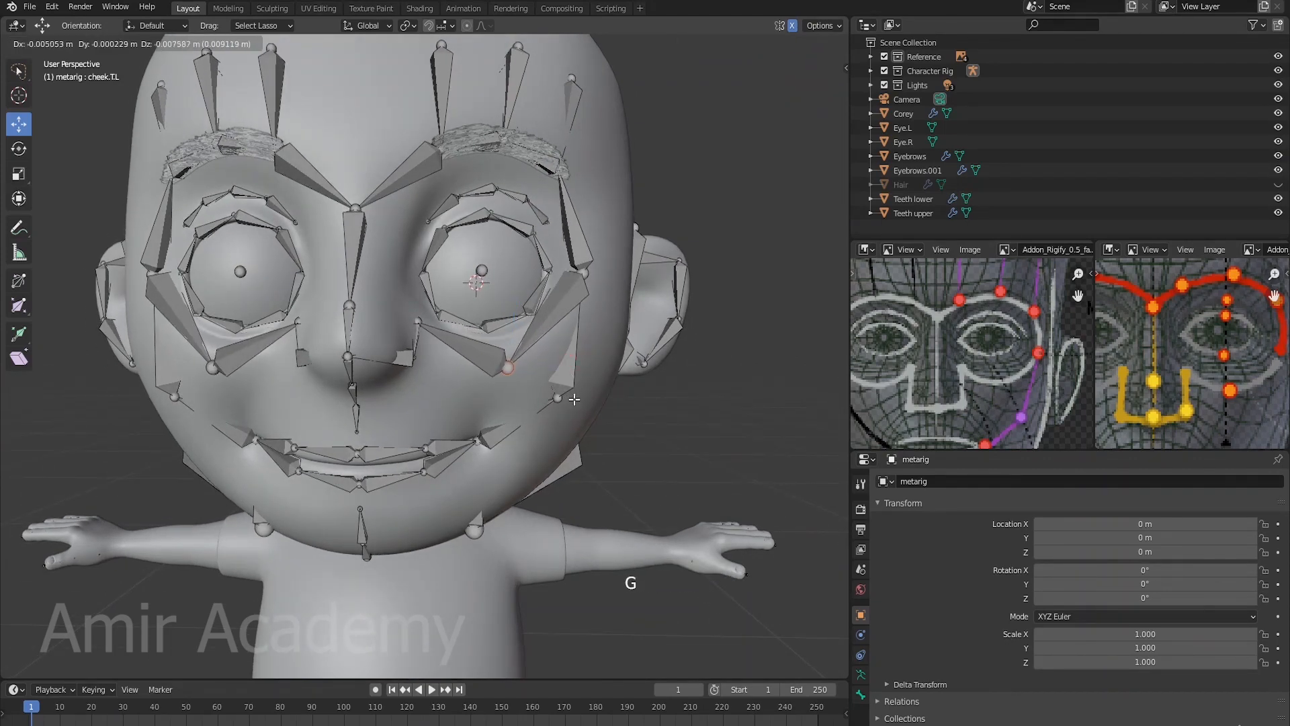
pyautogui.click(498, 363)
pyautogui.moveTo(578, 374); pyautogui.dragTo(456, 402, button='middle')
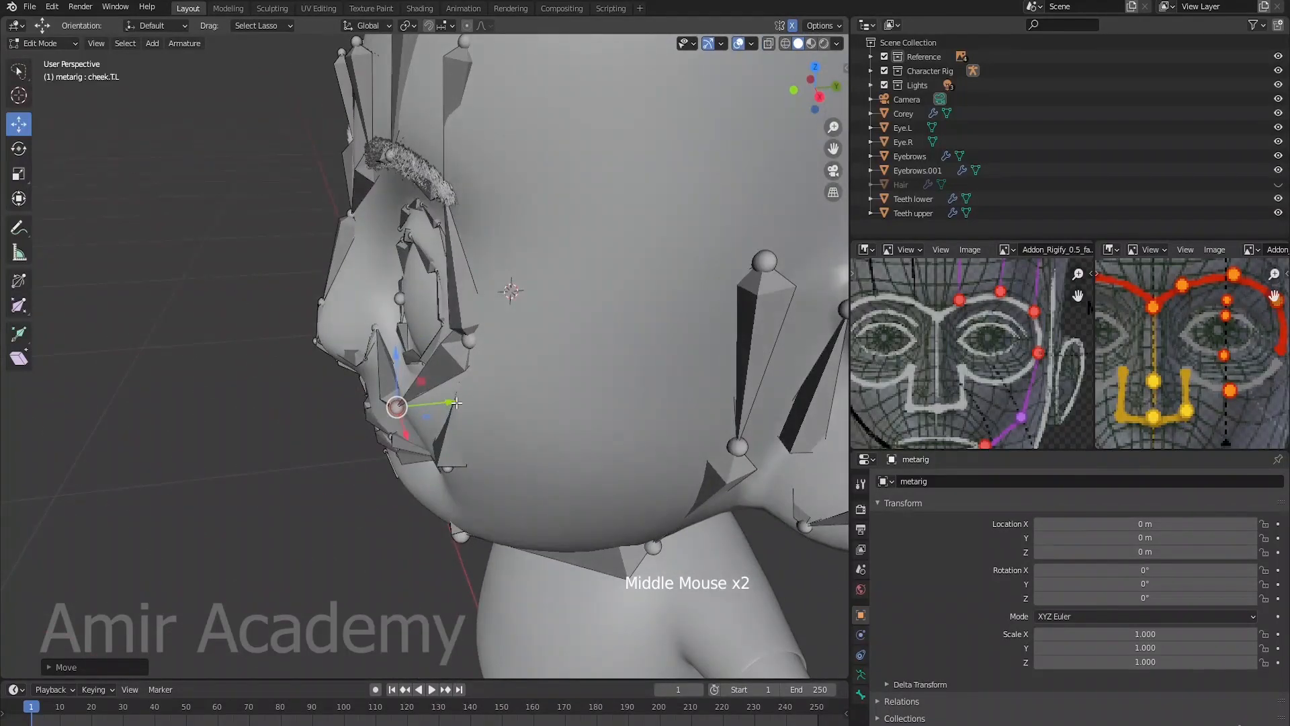
pyautogui.moveTo(457, 402); pyautogui.dragTo(456, 400)
pyautogui.click(455, 400)
pyautogui.moveTo(455, 401); pyautogui.dragTo(551, 413, button='middle')
pyautogui.scroll(-2, 531, 404)
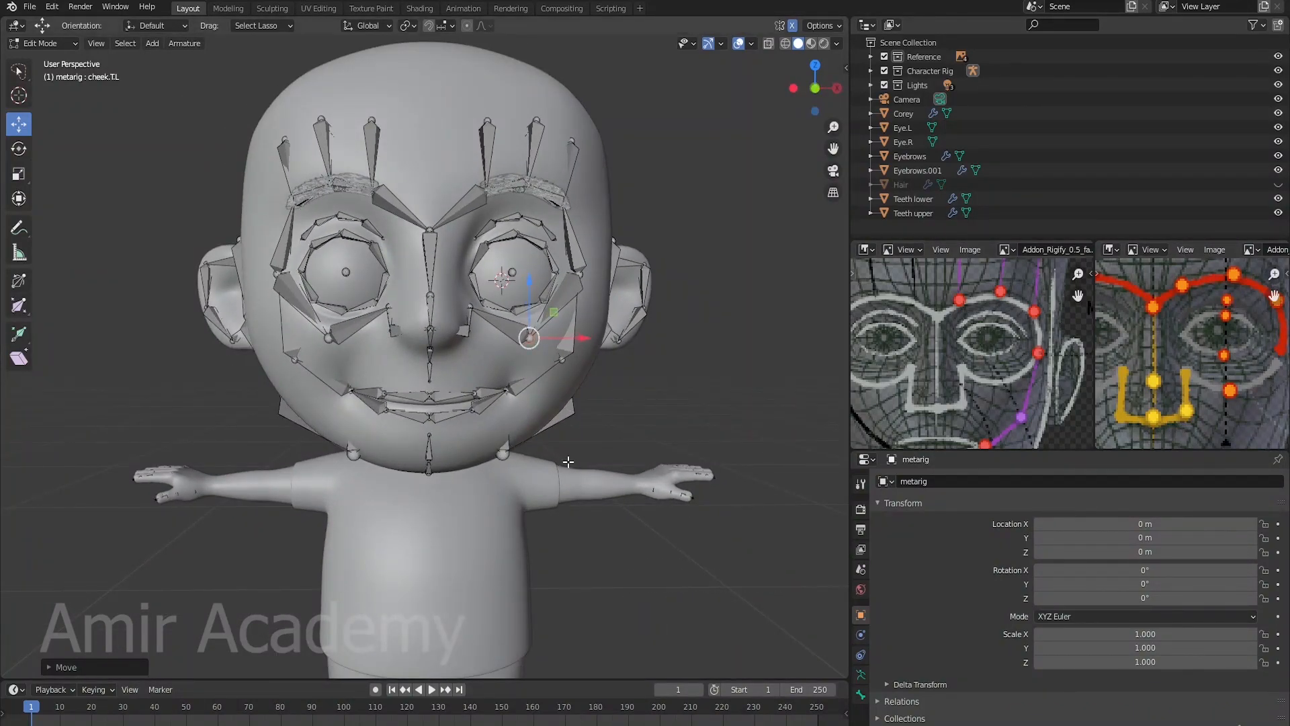
# Step: Turn on X-ray display to expose the bones inside the mouth
pyautogui.scroll(2, 568, 461)
pyautogui.keyDown('shift'); pyautogui.moveTo(568, 461); pyautogui.dragTo(590, 379, button='middle'); pyautogui.keyUp('shift')
pyautogui.hotkey('alt', 'z')
pyautogui.scroll(2, 595, 390)
pyautogui.moveTo(590, 380); pyautogui.dragTo(514, 380, button='middle')
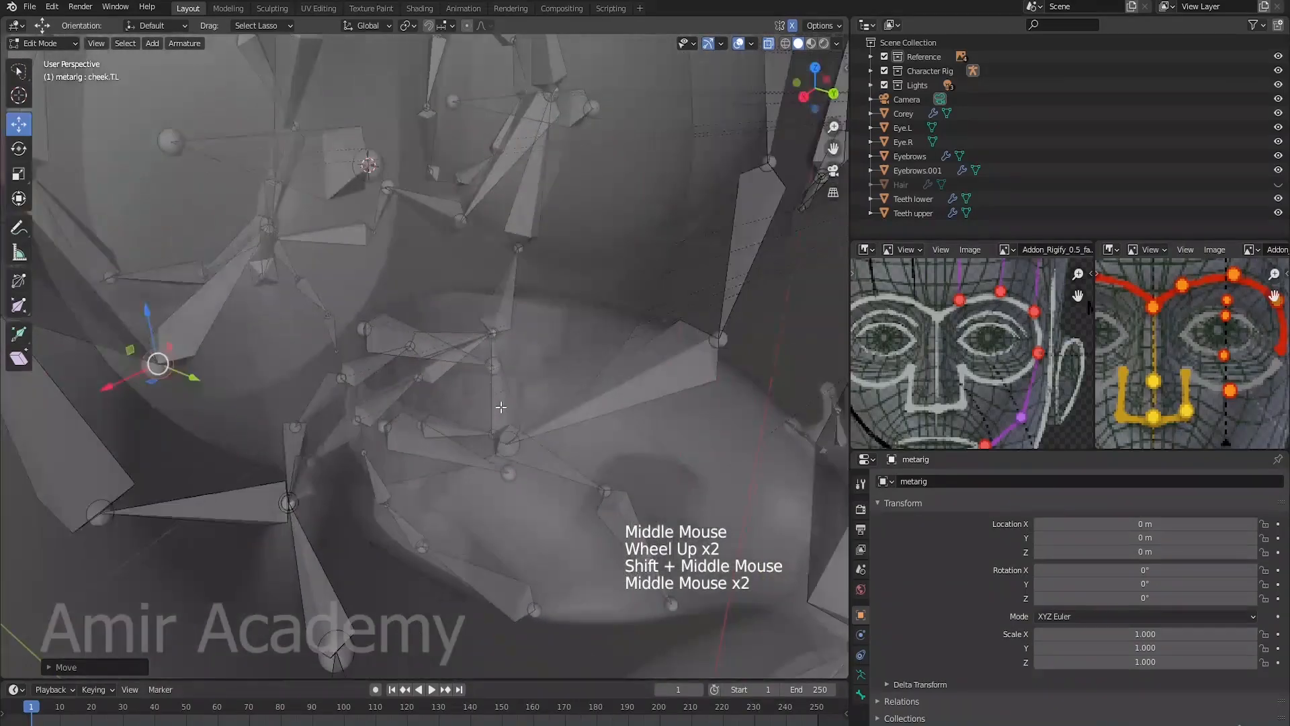